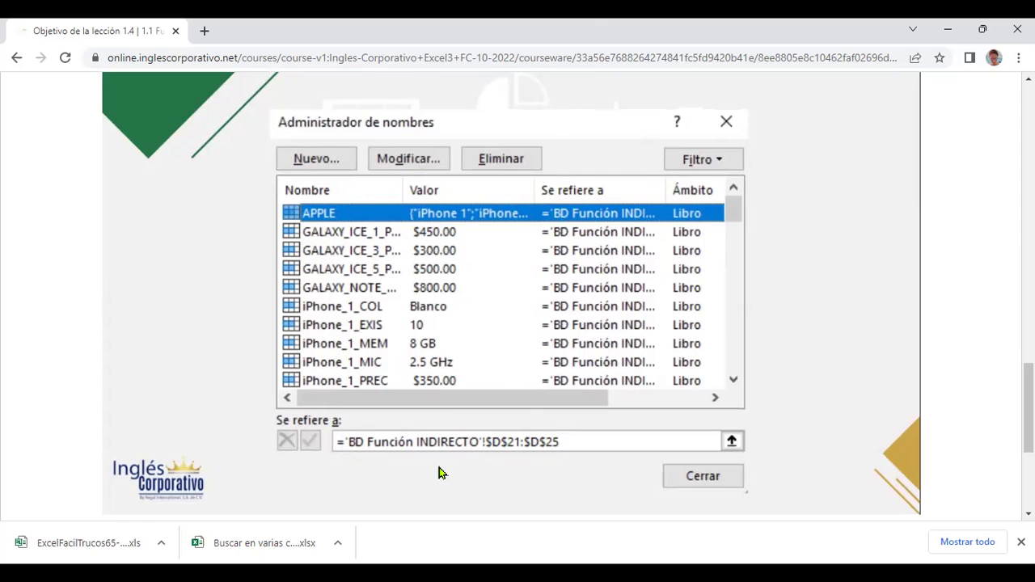
Go to the next course unit, Función Indirecto y Concatenar, and play its video in full screen.
scroll(609, 404, down, 3)
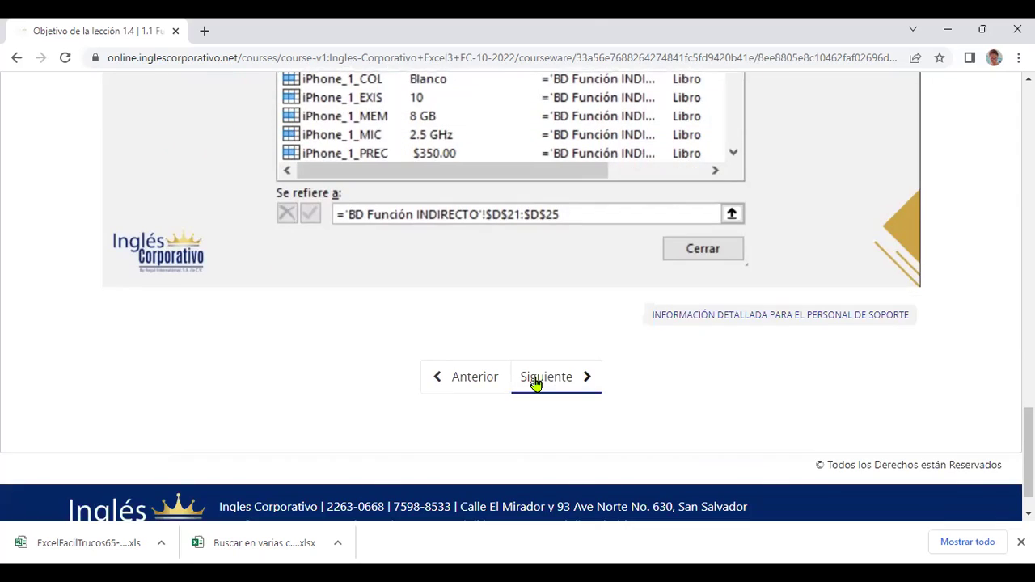
click(536, 383)
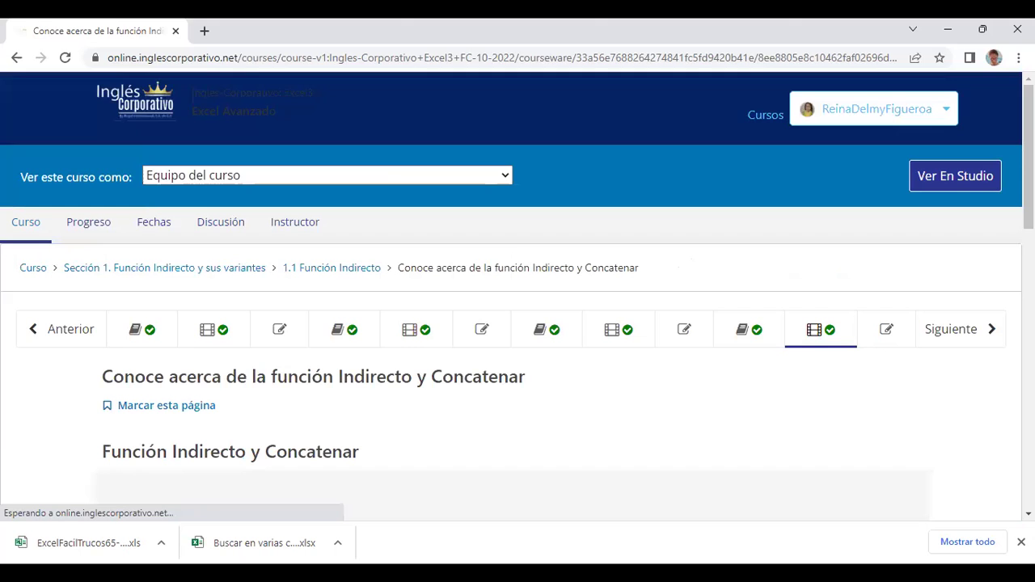
scroll(764, 340, down, 1)
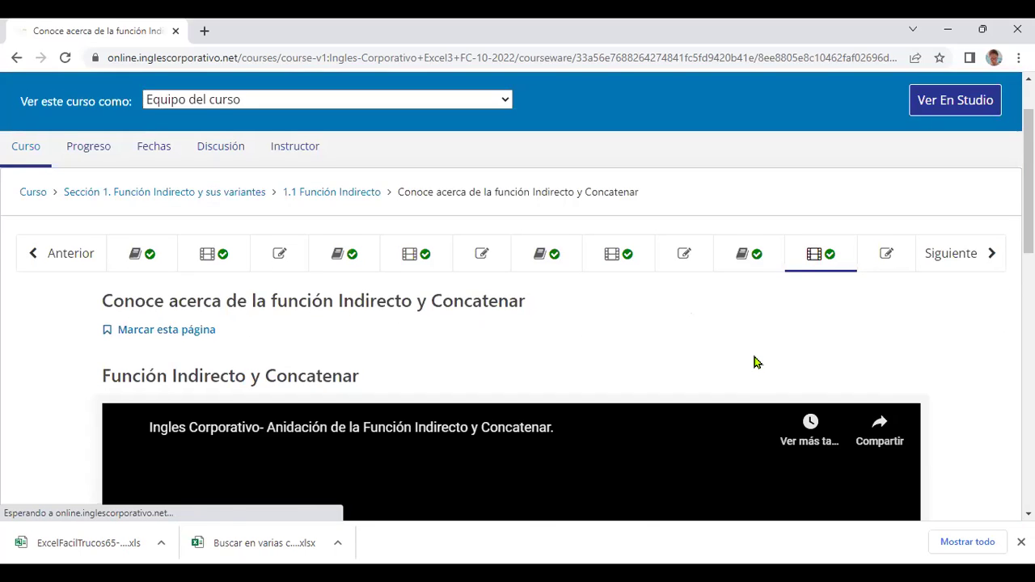
scroll(754, 362, down, 4)
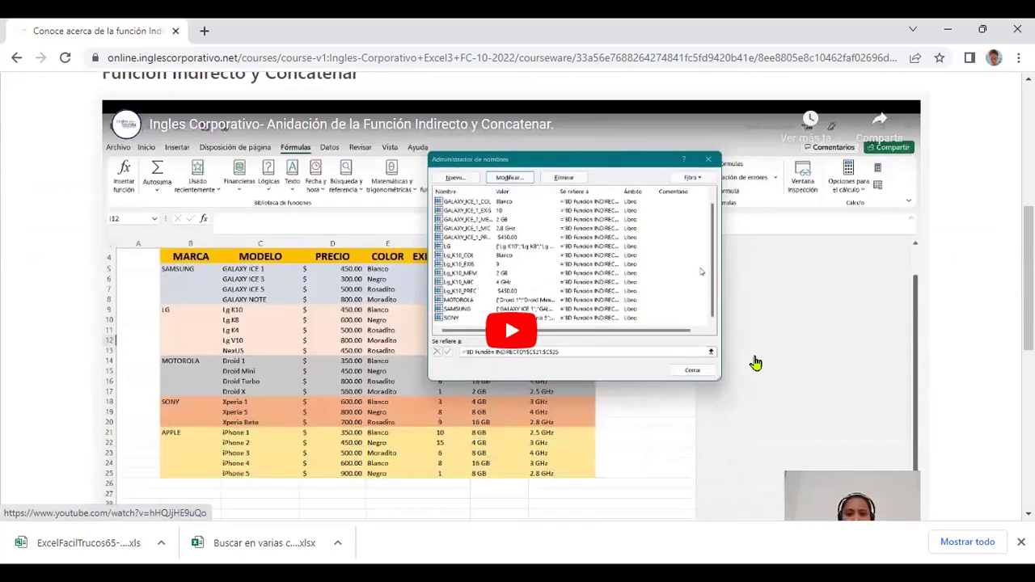
scroll(756, 364, down, 1)
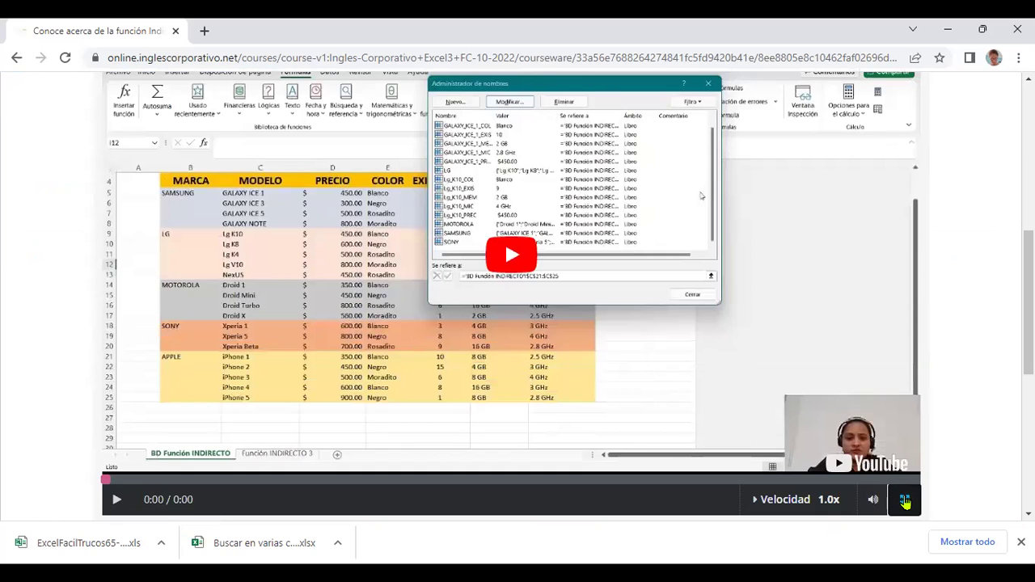
double_click(518, 404)
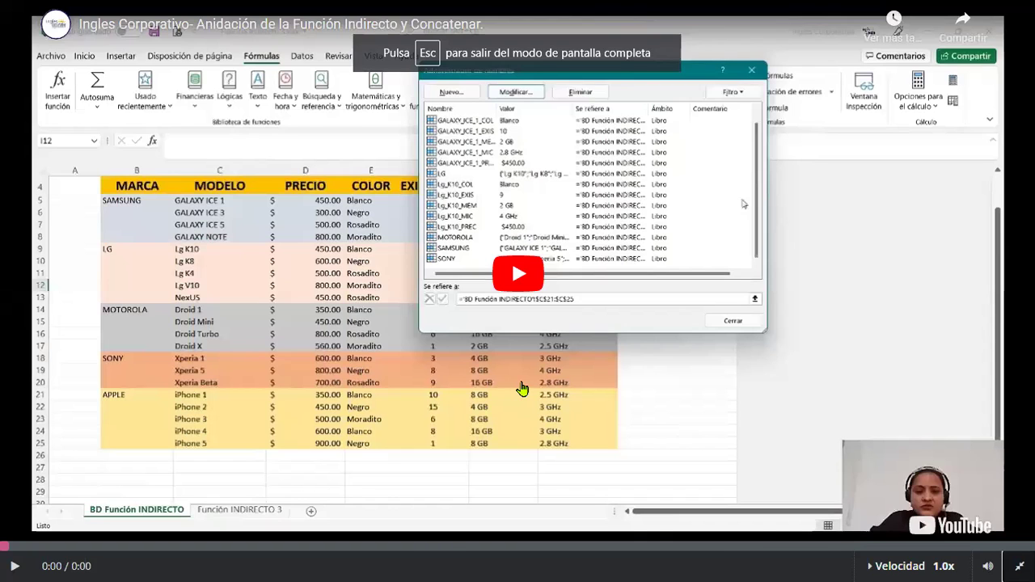
click(521, 389)
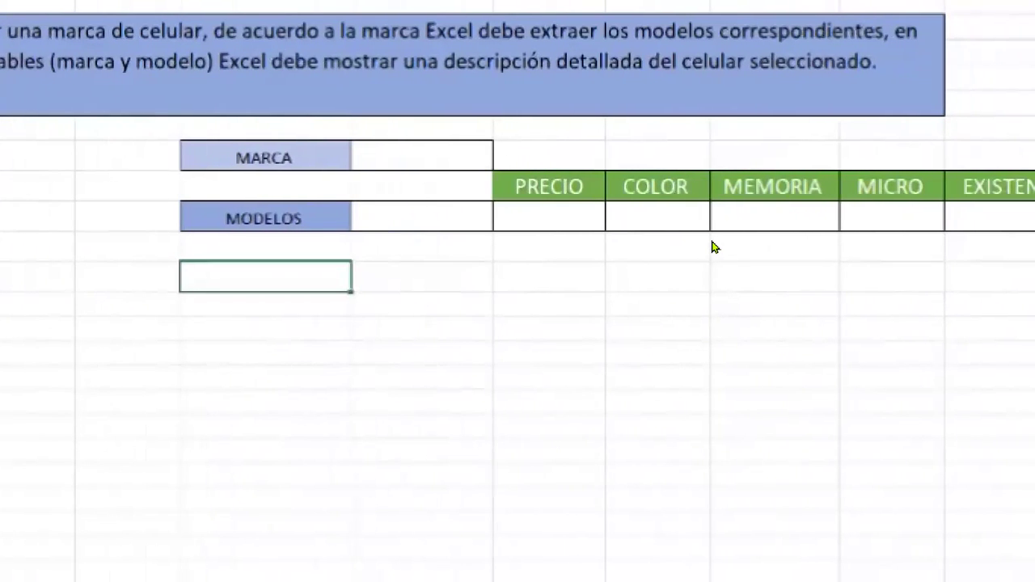
Compare the exercise sheet with the phone database and check the range names assigned to the SAMSUNG, LG and SONY model cells.
key(ctrl+Page_Down)
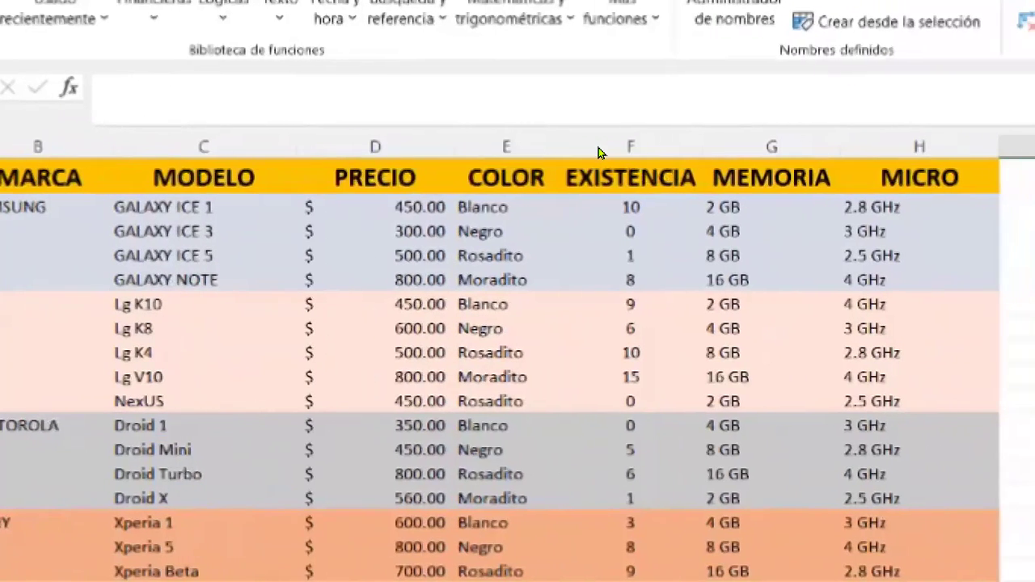
key(ctrl+Page_Up)
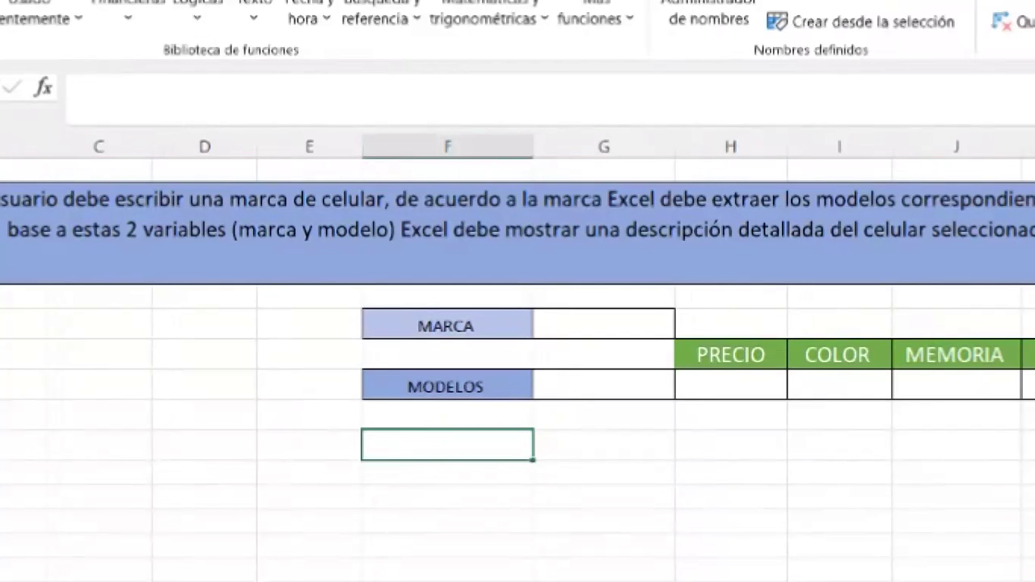
key(ctrl+Page_Down)
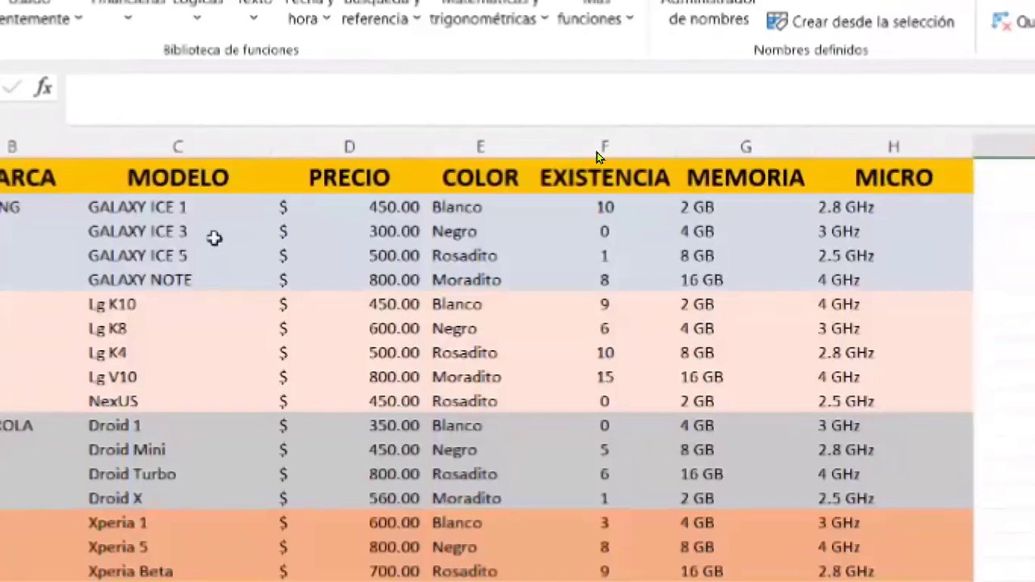
drag(207, 183, 209, 278)
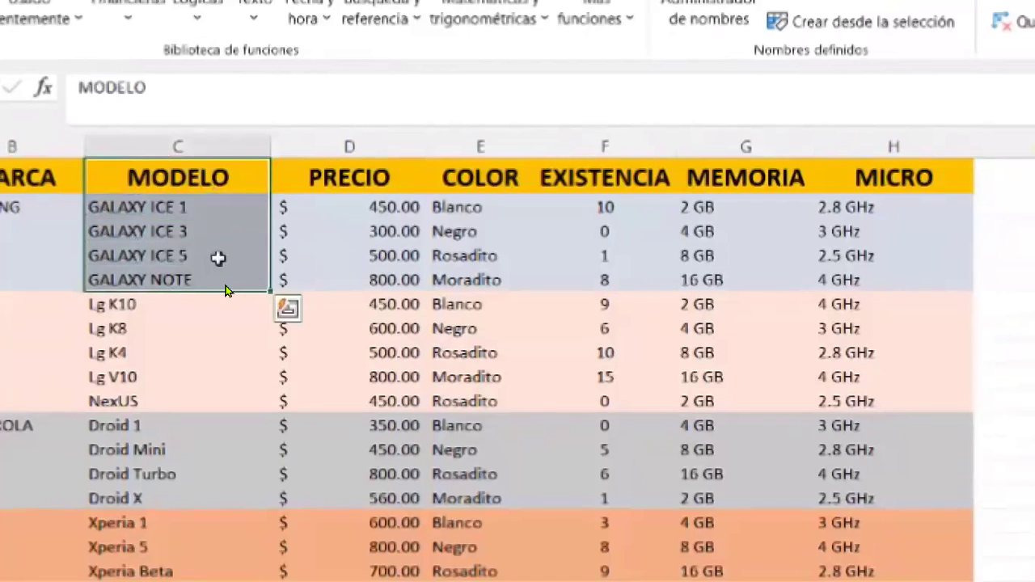
drag(201, 351, 201, 329)
drag(175, 207, 148, 282)
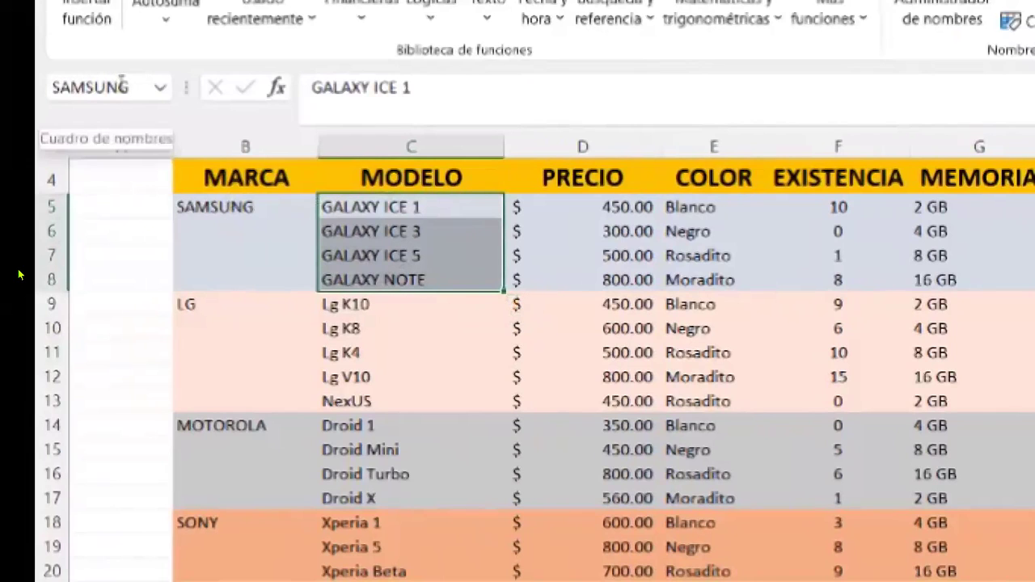
click(404, 377)
drag(374, 301, 366, 401)
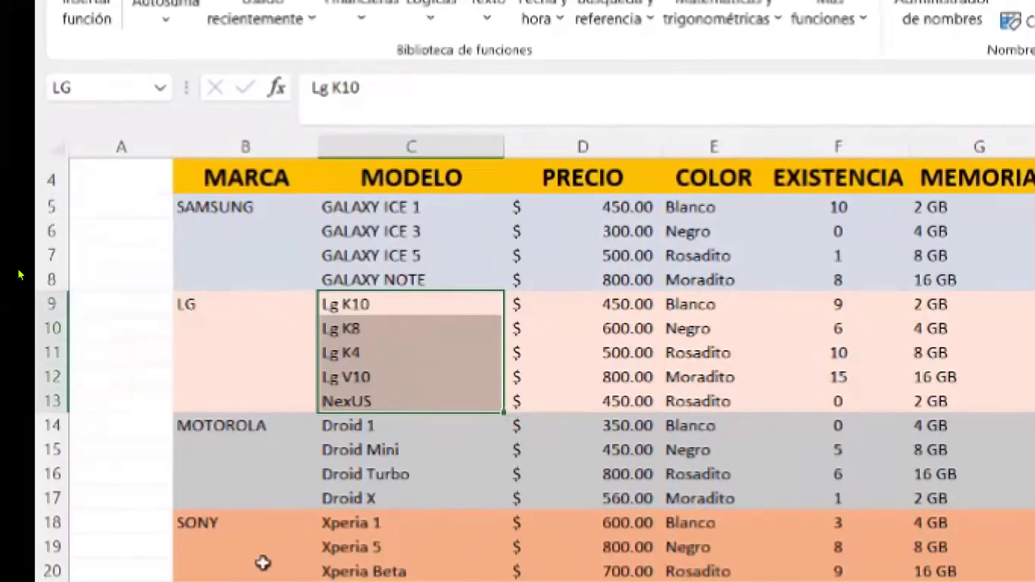
drag(397, 427, 397, 573)
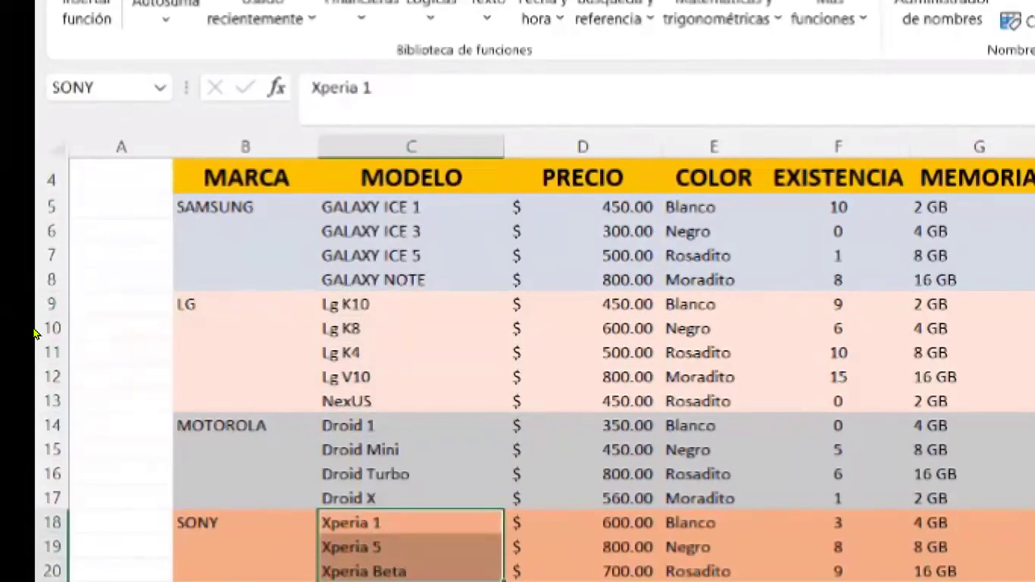
click(63, 370)
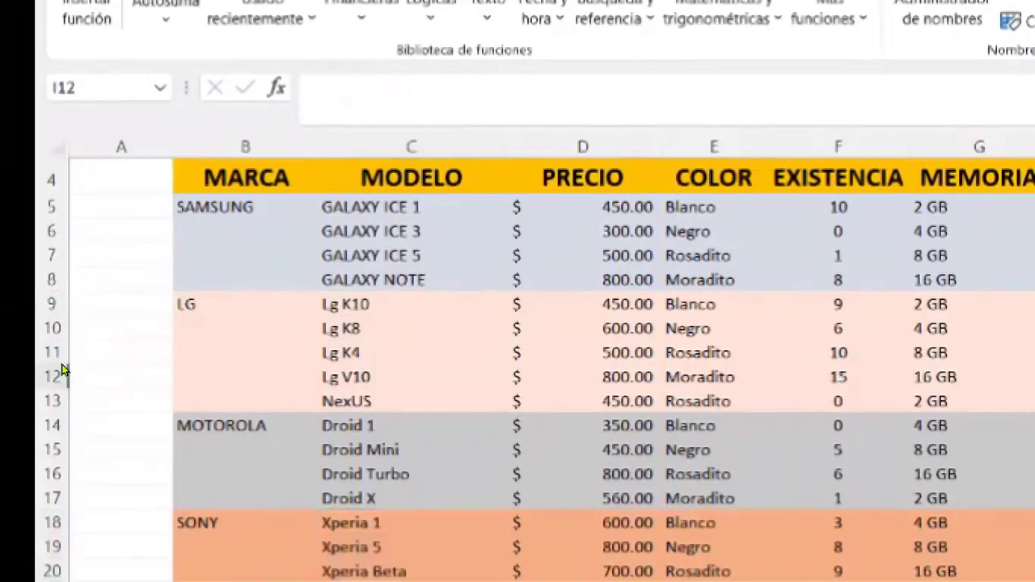
Return to the exercise sheet and enter SONY as the brand in cell G7 beside MARCA.
key(ctrl+Page_Up)
click(872, 568)
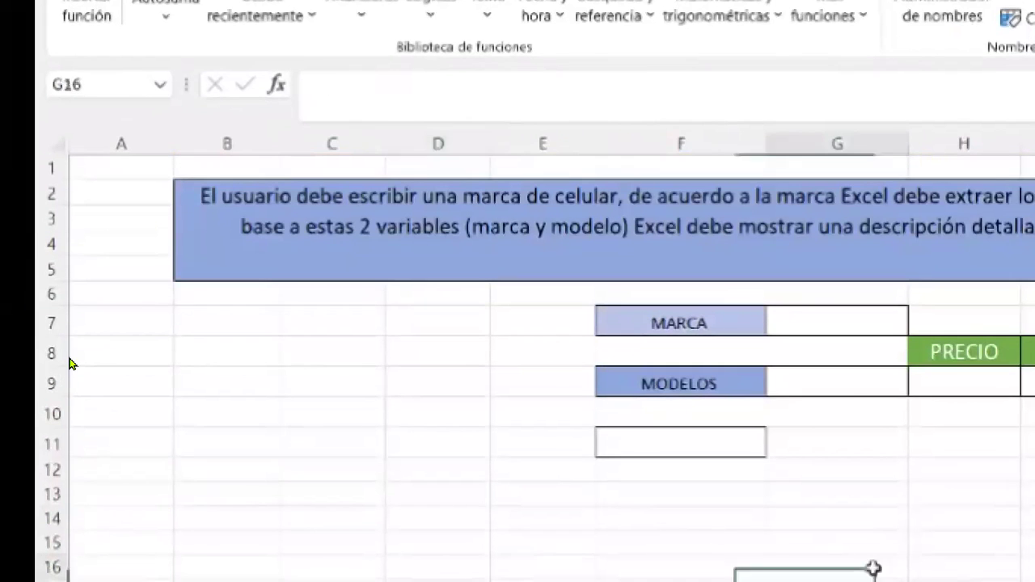
click(838, 386)
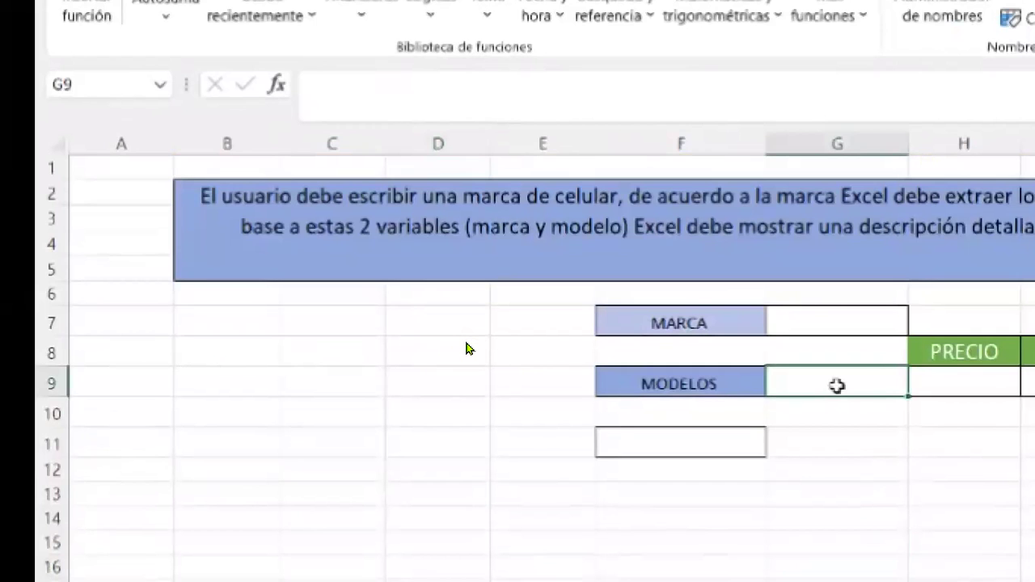
click(917, 524)
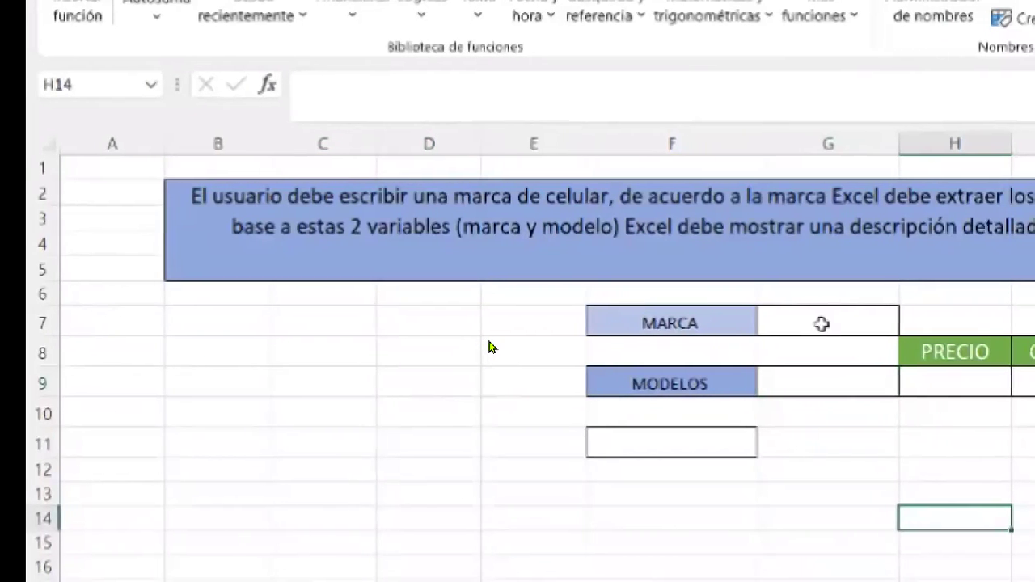
click(800, 388)
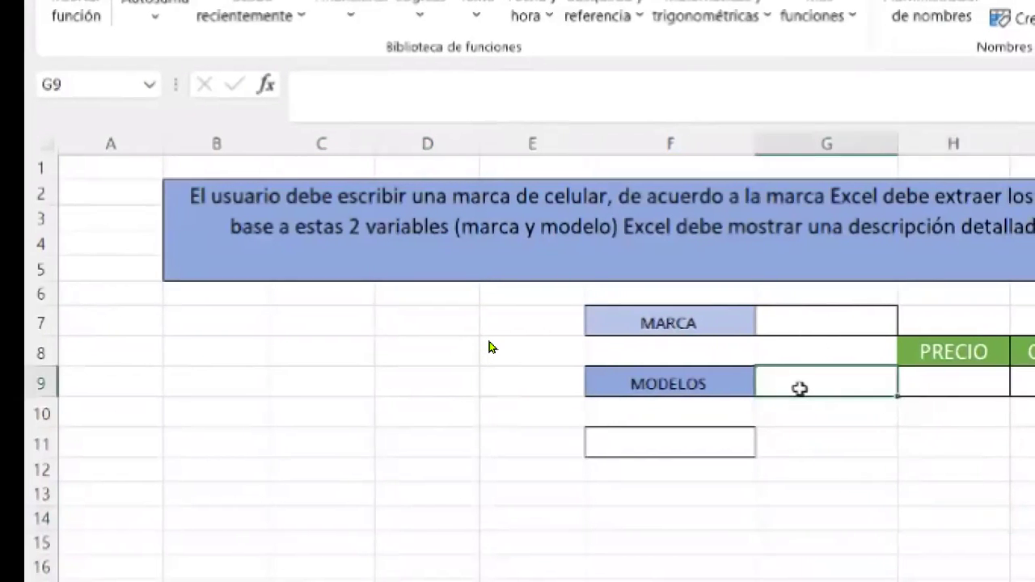
click(800, 316)
text(SONY)
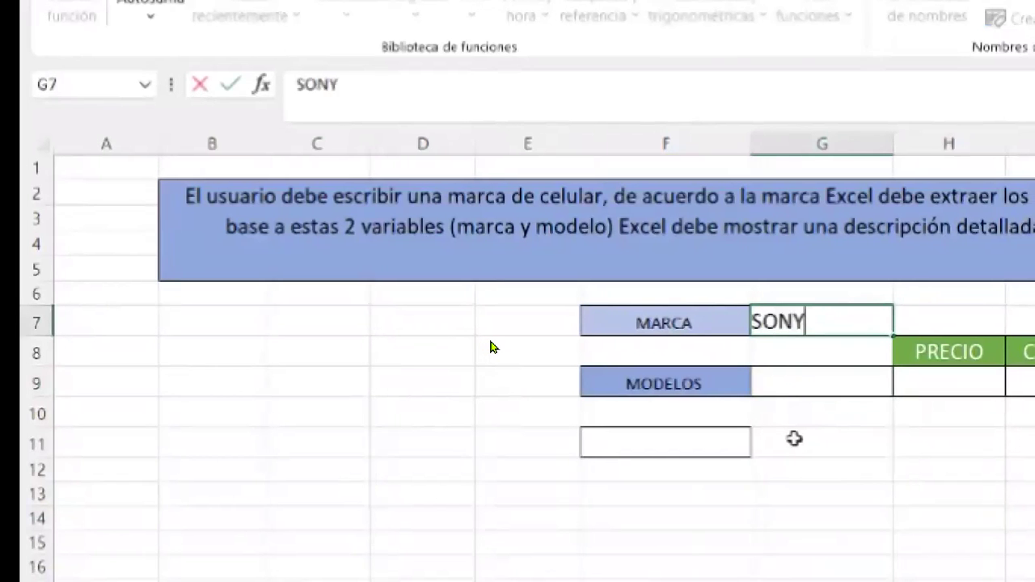
click(854, 540)
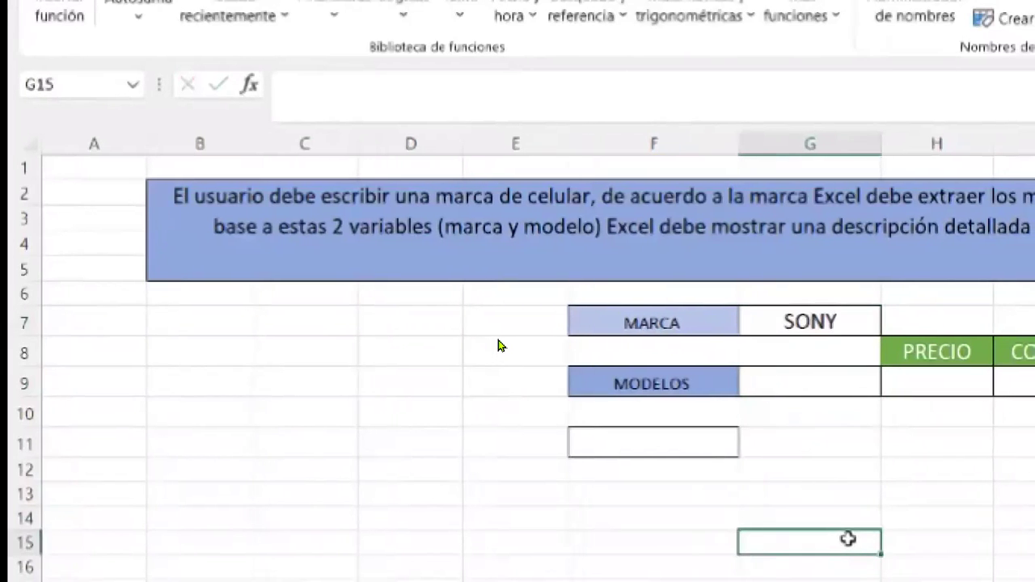
Add list data validation to cell G9 beside MODELOS with the source =INDIRECTO($G$7).
click(829, 379)
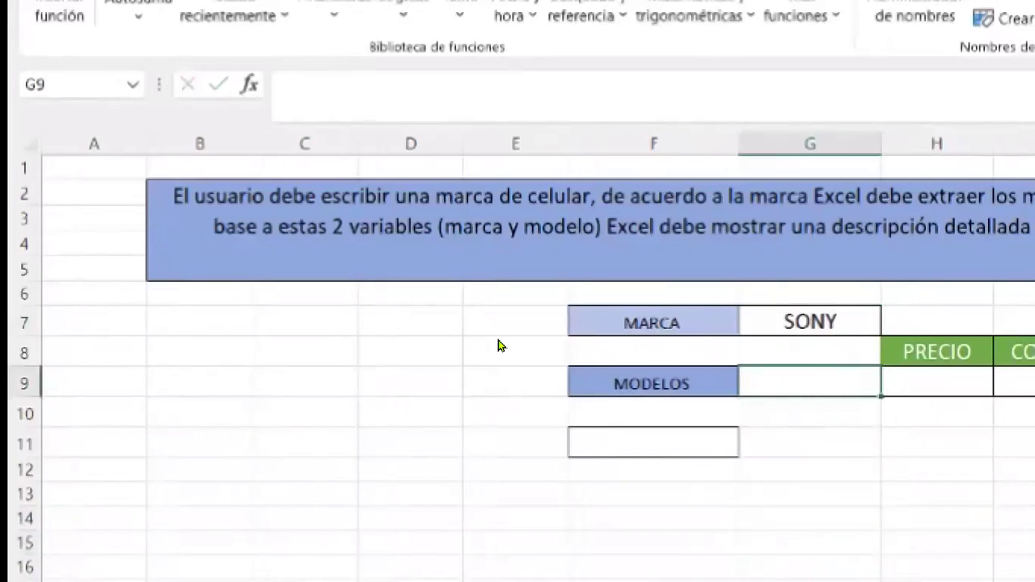
click(603, 2)
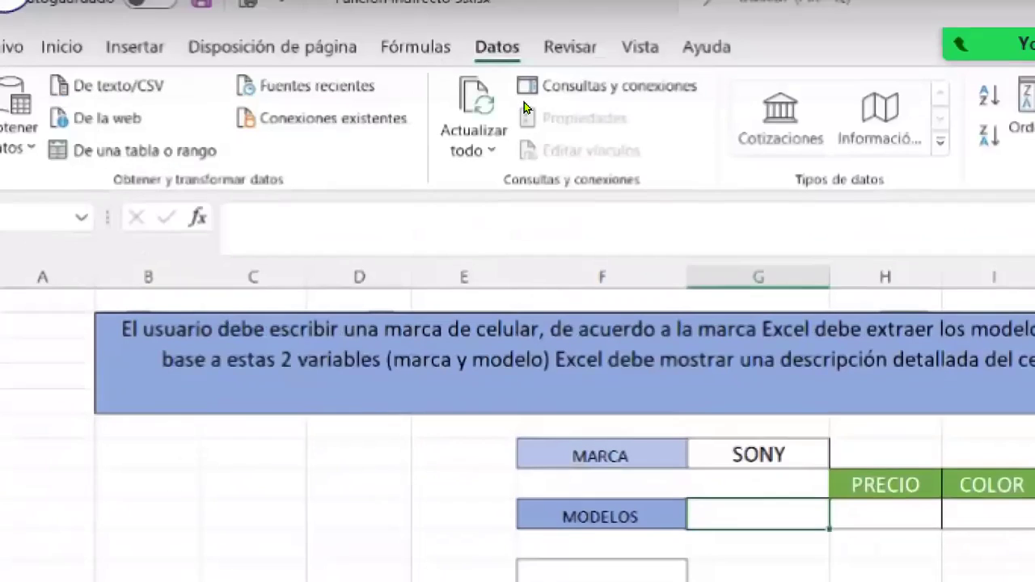
key(alt+d)
key(l)
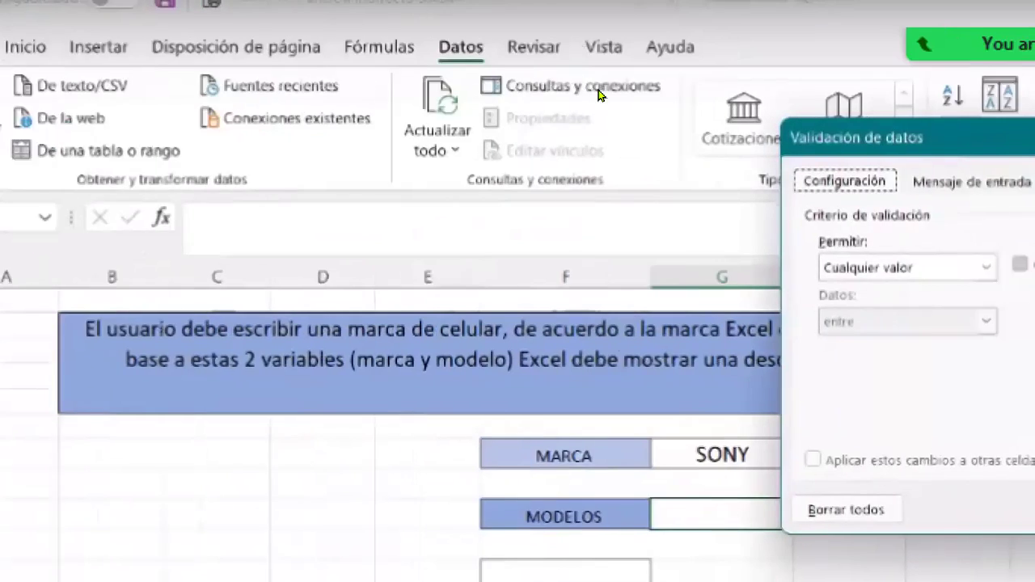
click(762, 267)
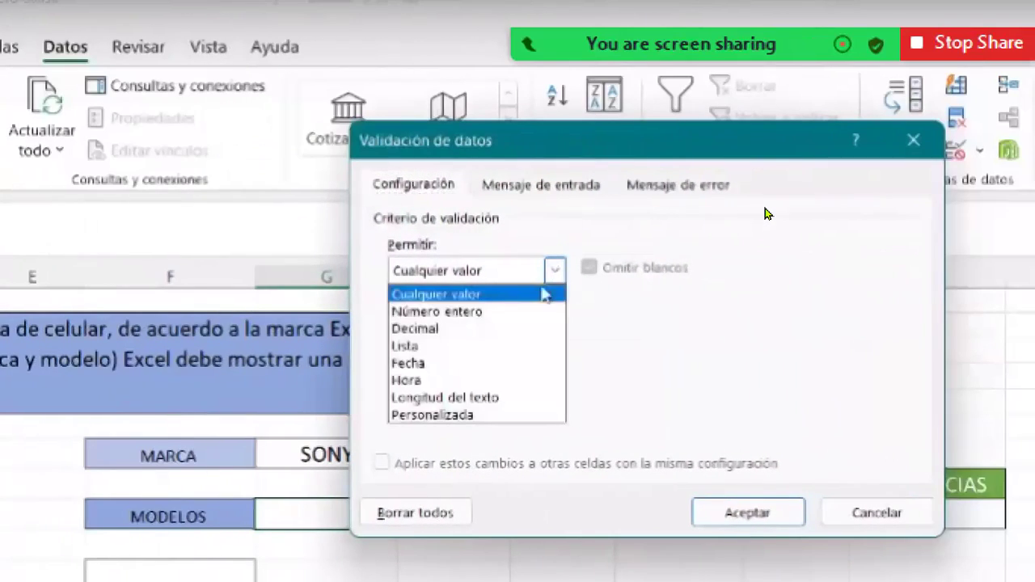
click(445, 346)
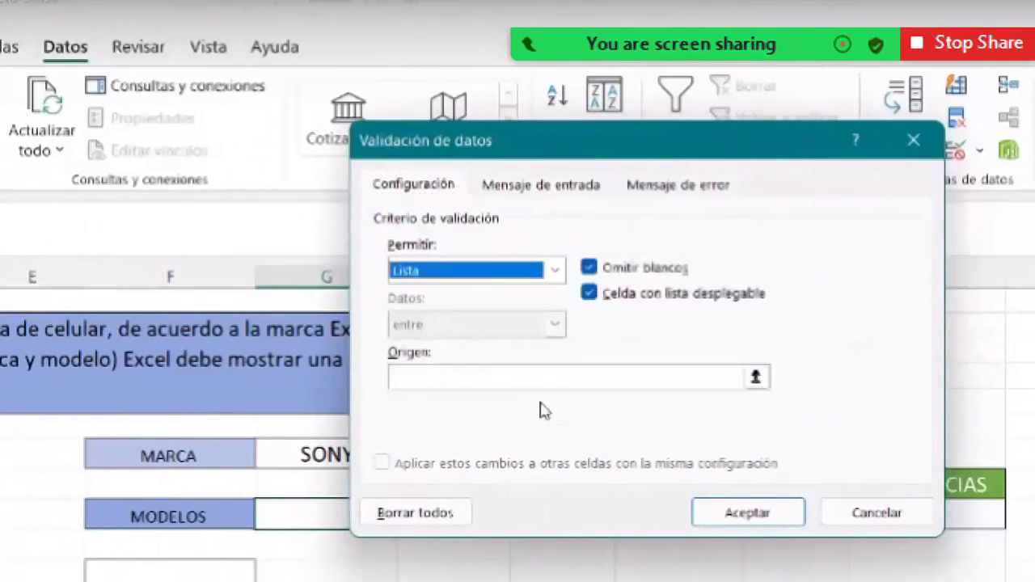
click(567, 372)
text(=INDIRECTO()
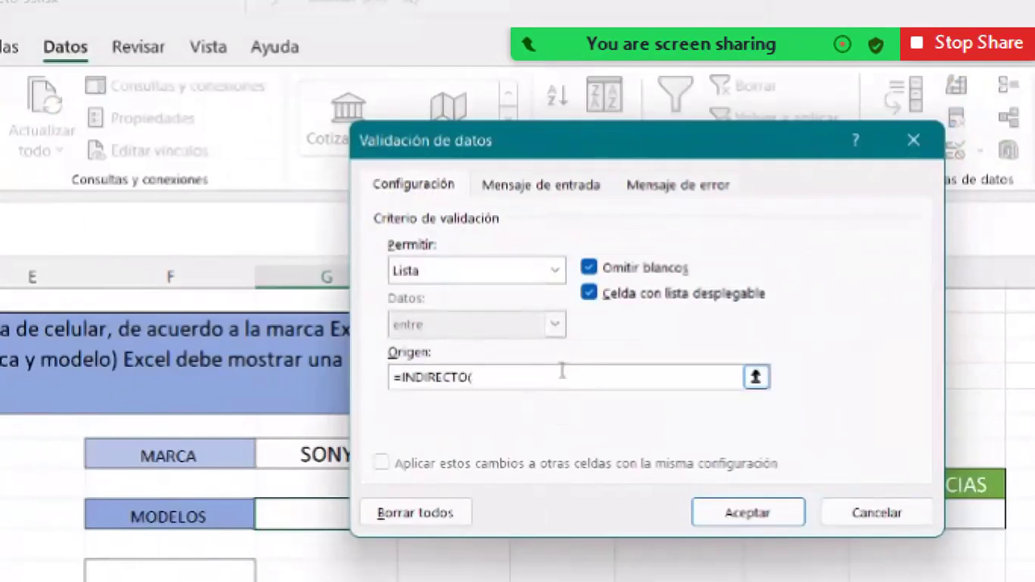
click(308, 456)
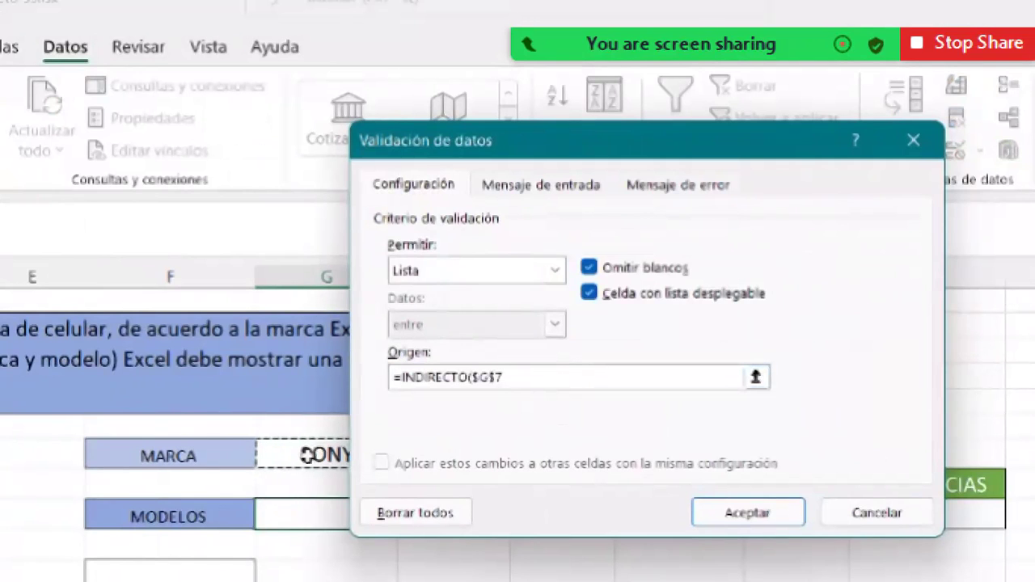
text())
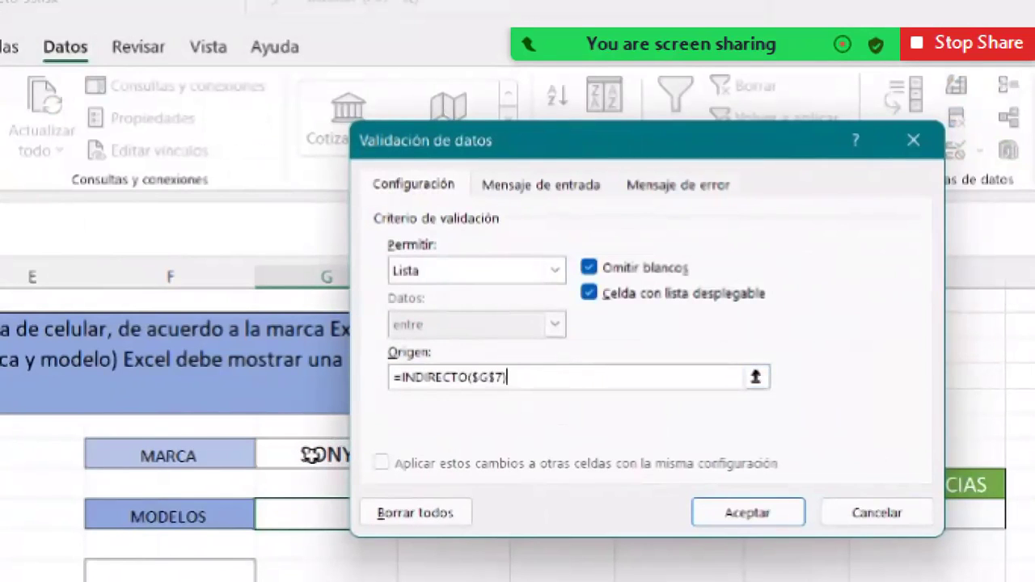
click(777, 521)
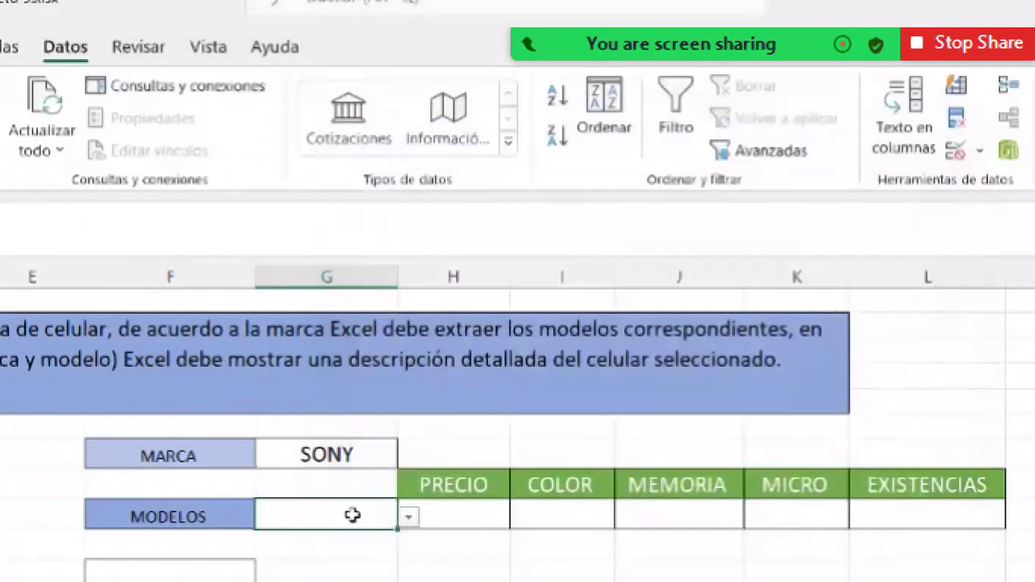
Test the dropdown in G9 by choosing Xperia Beta, and switch the model to Xperia 1.
click(409, 517)
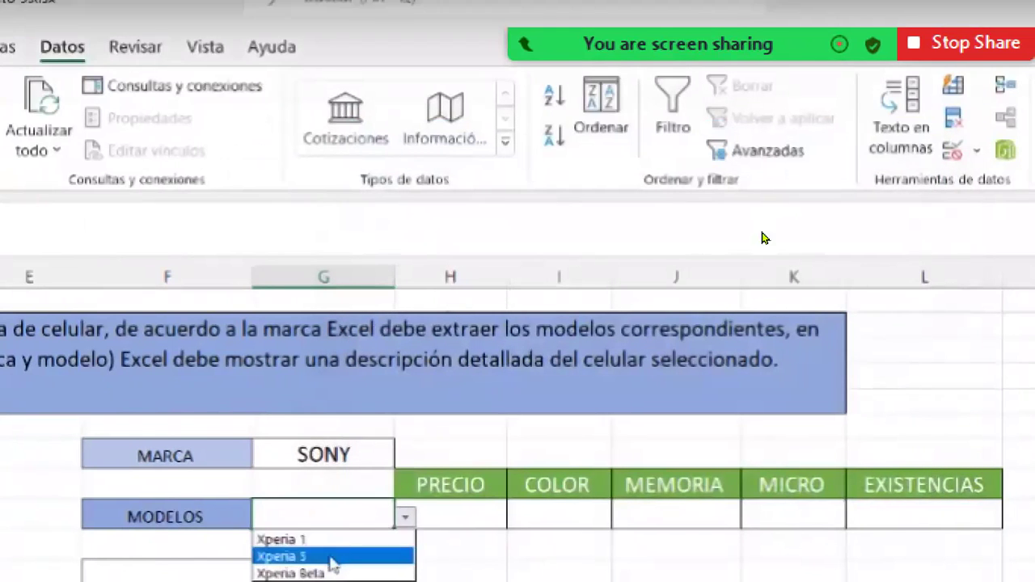
click(328, 573)
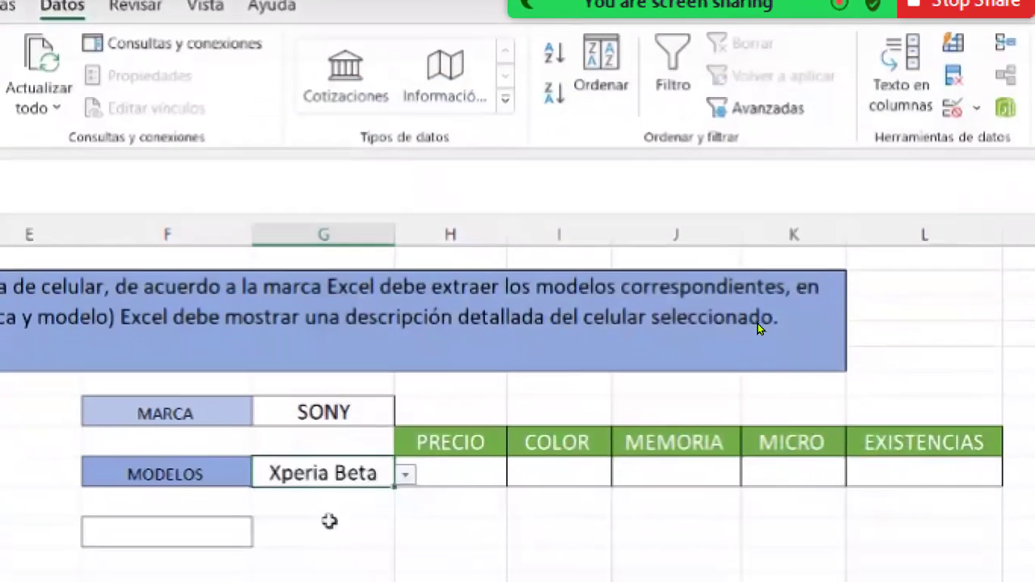
click(404, 475)
click(356, 493)
Change the brand in G7 to LG and choose Lg K4 from the dependent model dropdown in G9.
click(342, 410)
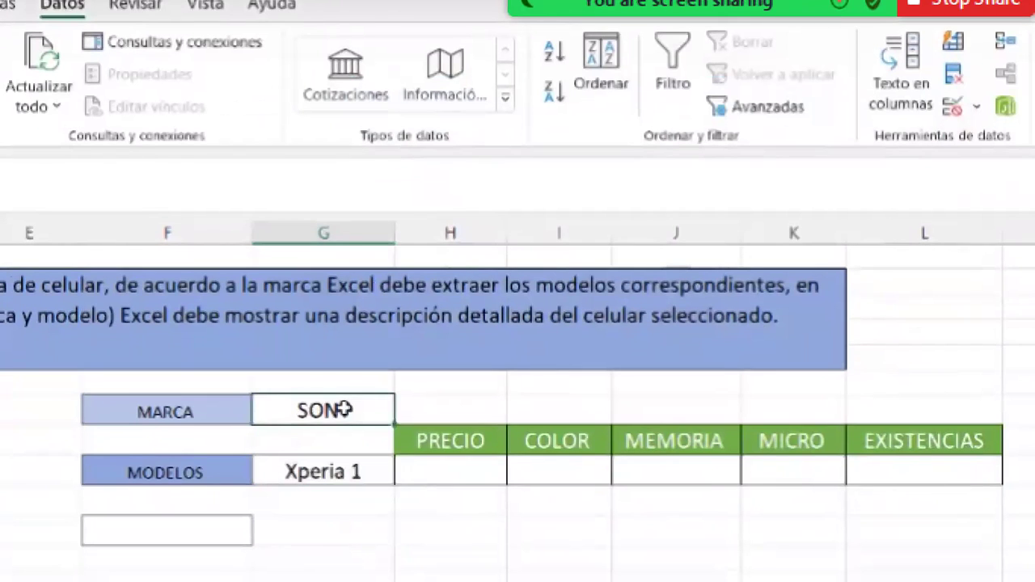
key(BackSpace)
text(LG)
key(Return)
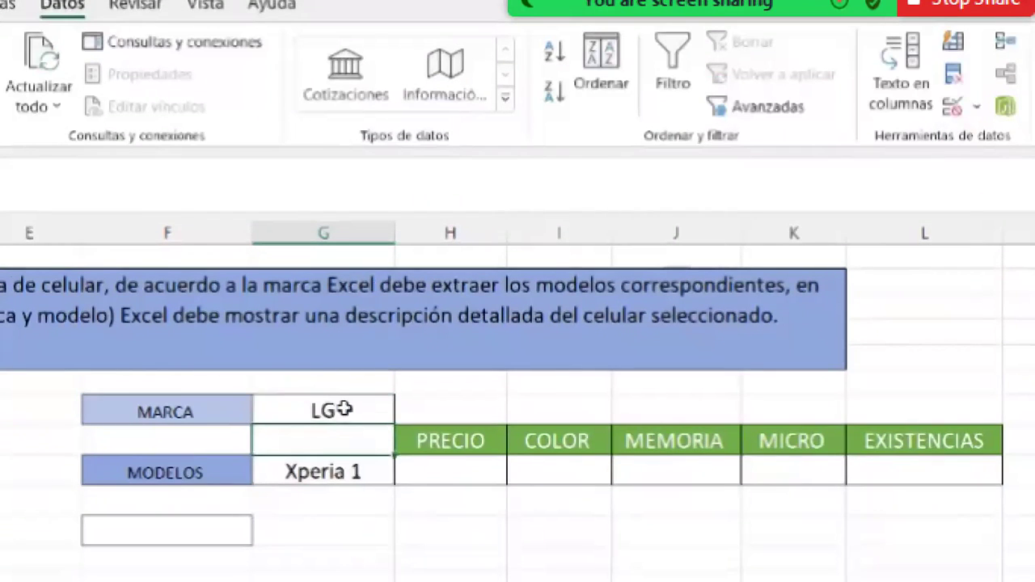
click(382, 479)
click(406, 476)
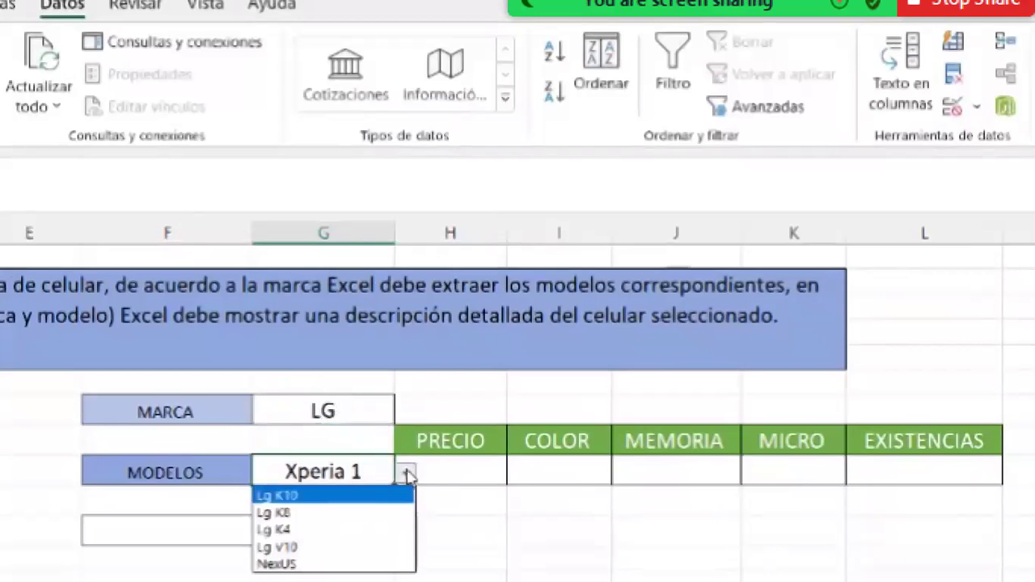
click(298, 531)
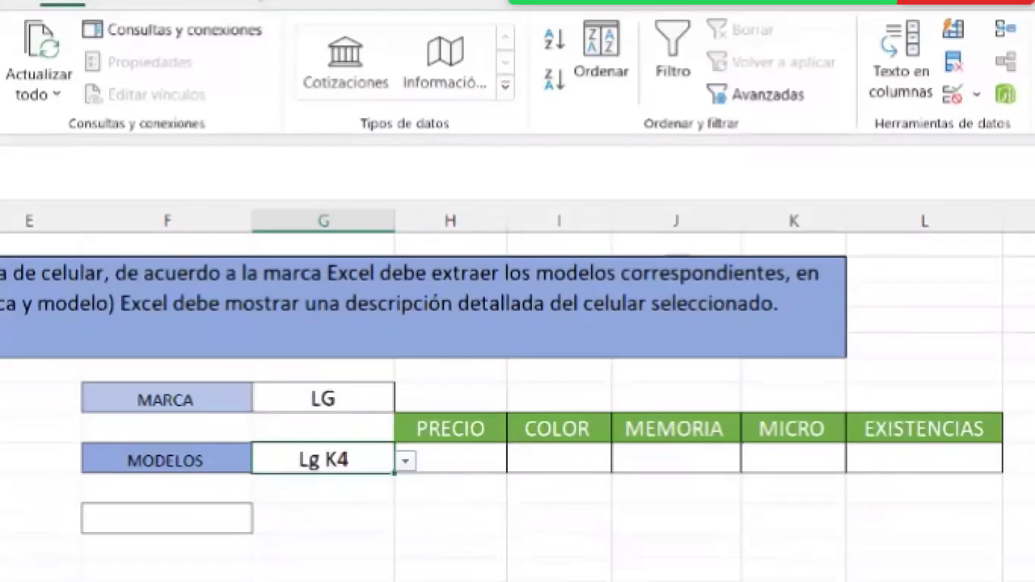
Enter the formula =SUSTITUIR(G9;" ";"_") in cell F11 to replace the spaces in the selected model with underscores.
click(196, 520)
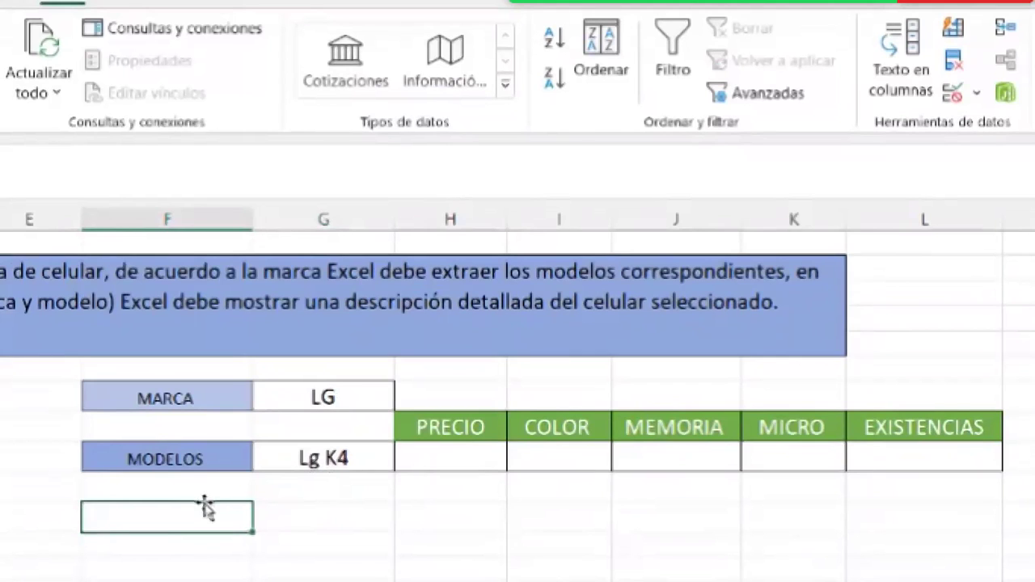
text(=)
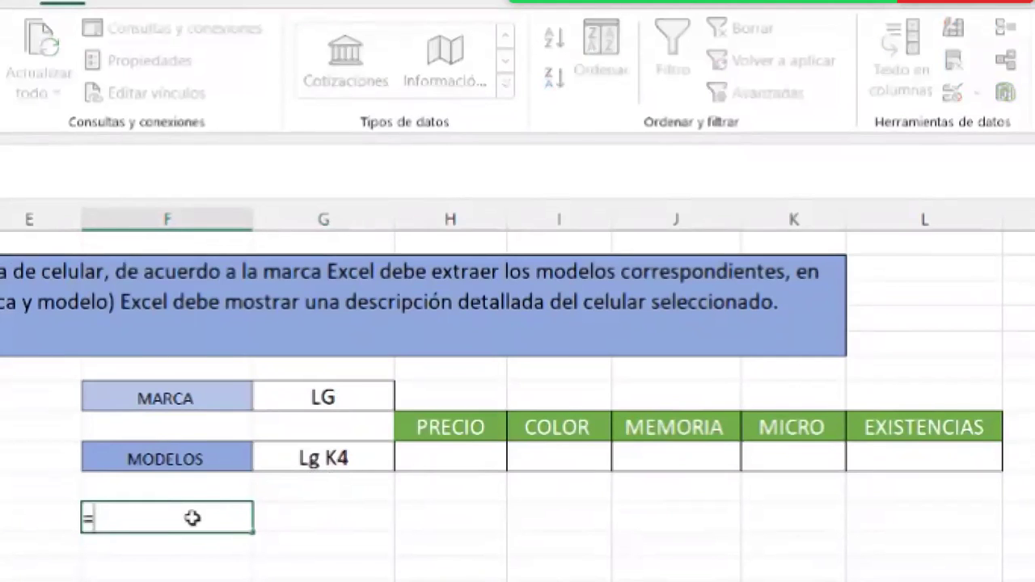
text(SUST)
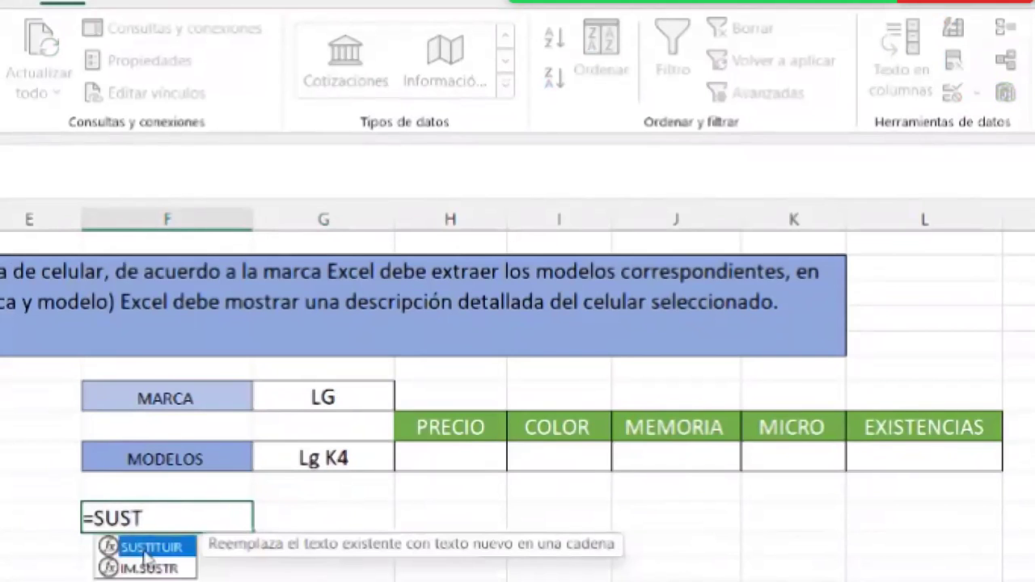
key(Tab)
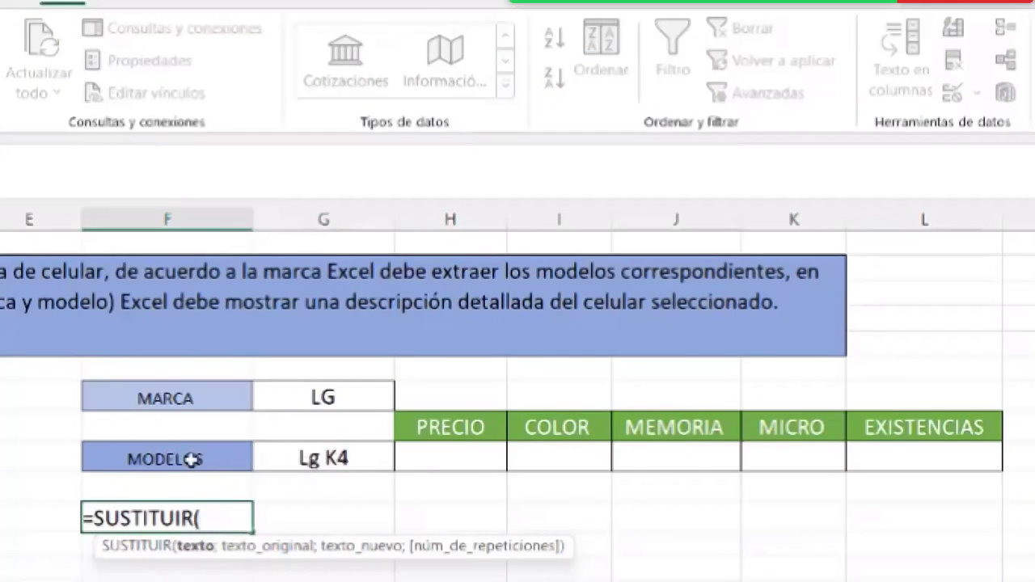
click(315, 458)
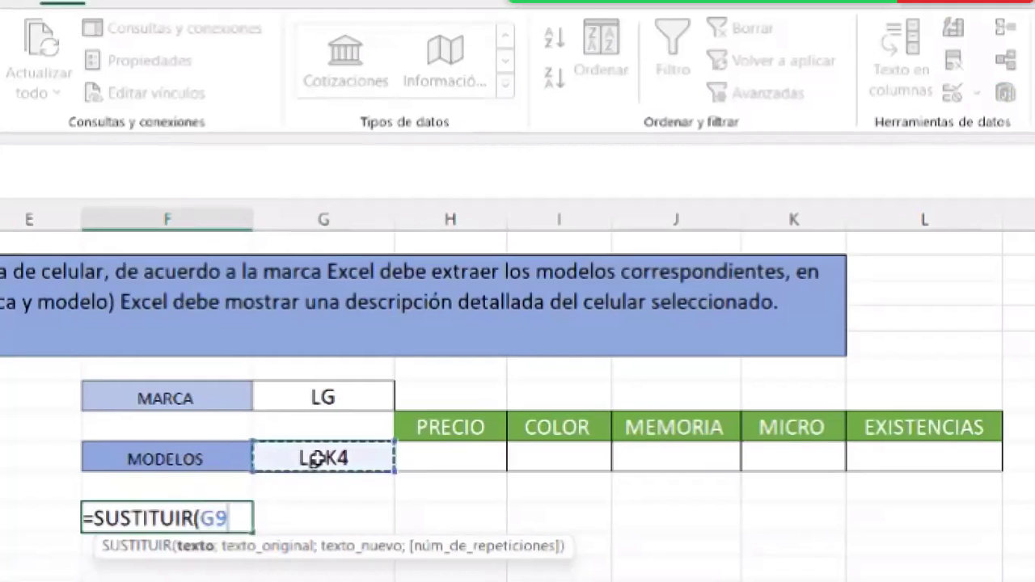
text(;)
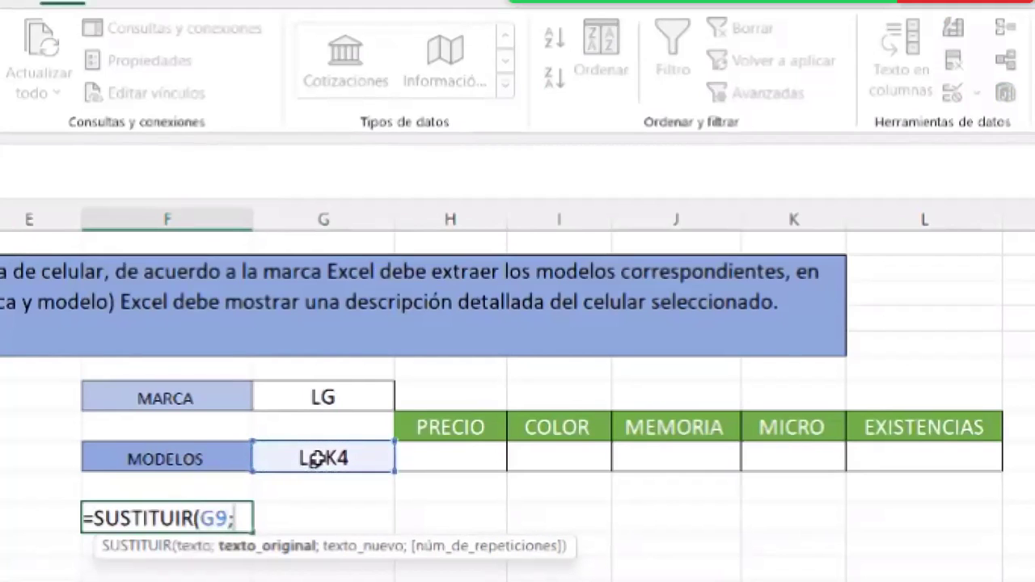
text(")
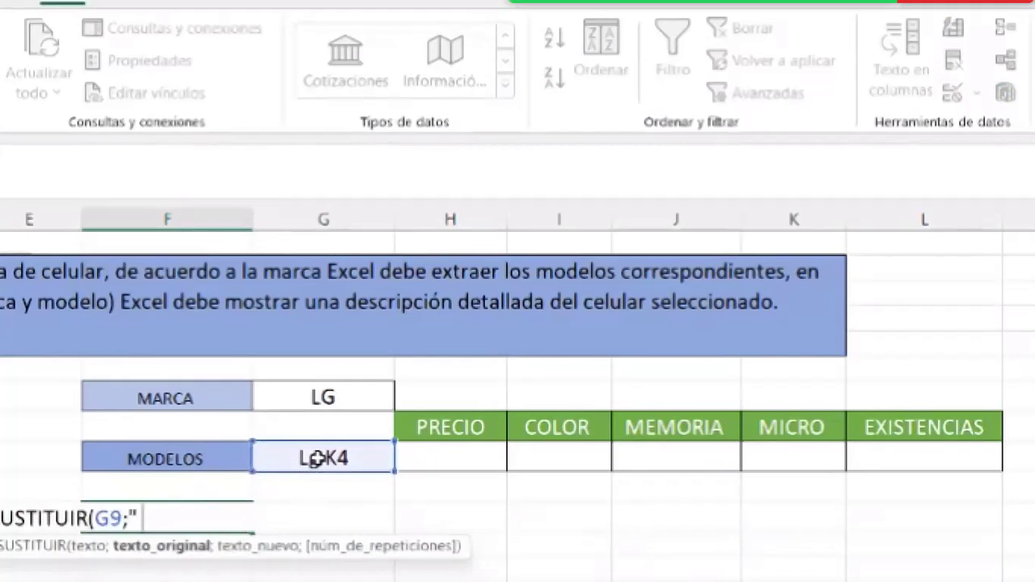
text( ";")
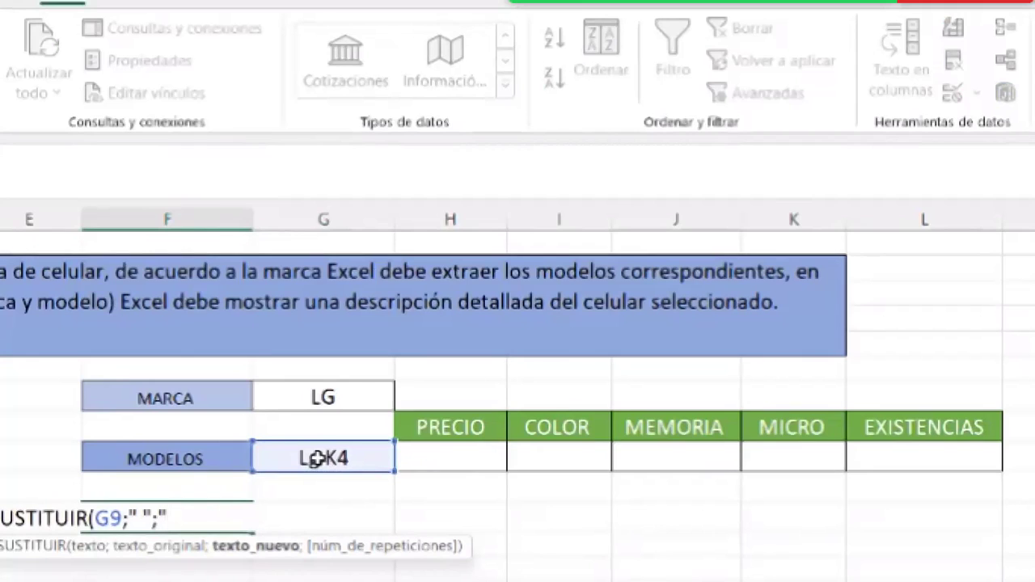
text(_"))
key(Return)
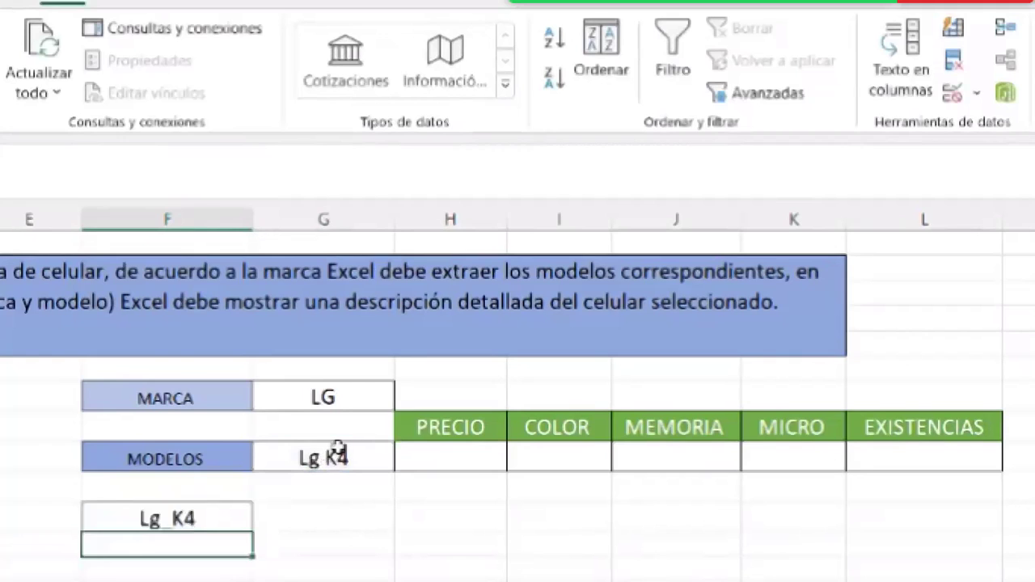
Set the brand in G7 to APPLE, choose iPhone 3 in G9, and check the substituted model text in F11.
click(162, 508)
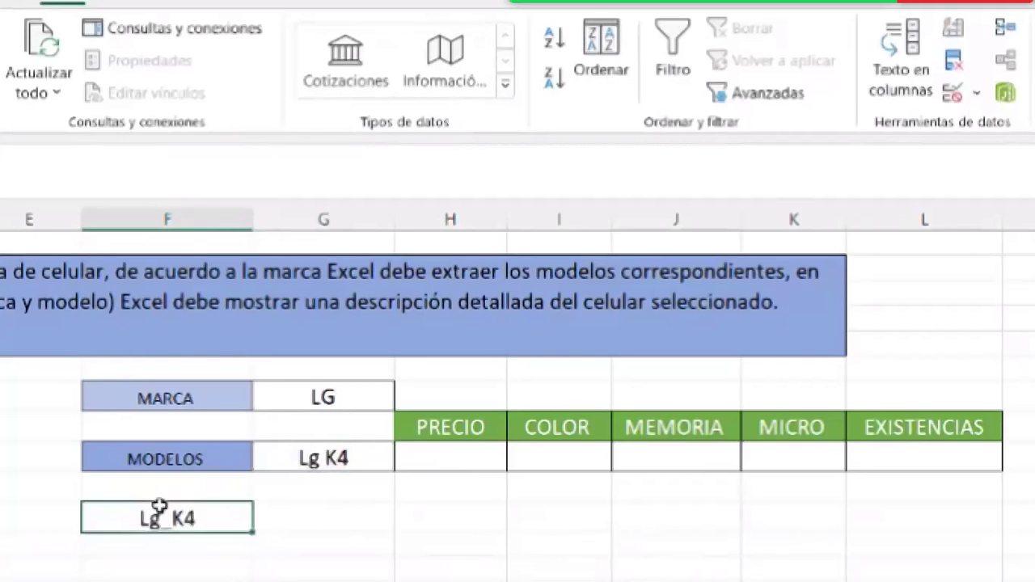
click(330, 458)
click(388, 397)
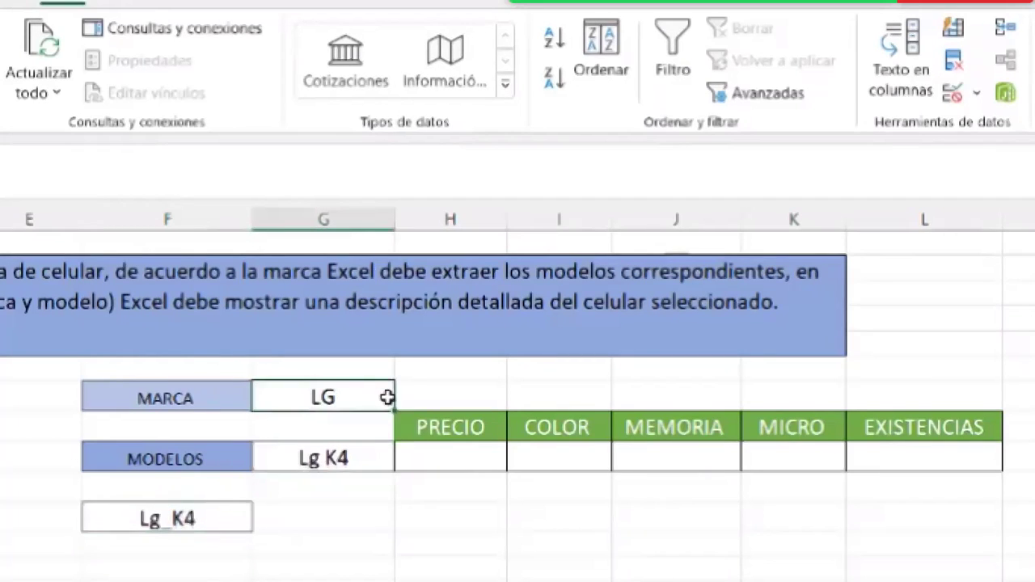
key(BackSpace)
text(APPLE)
key(Return)
click(319, 459)
click(405, 459)
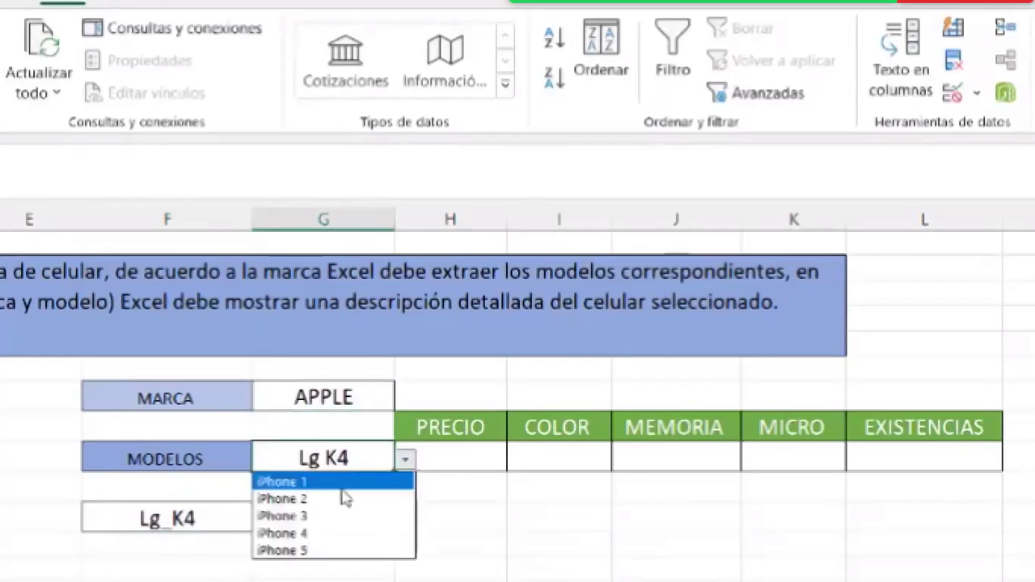
click(339, 522)
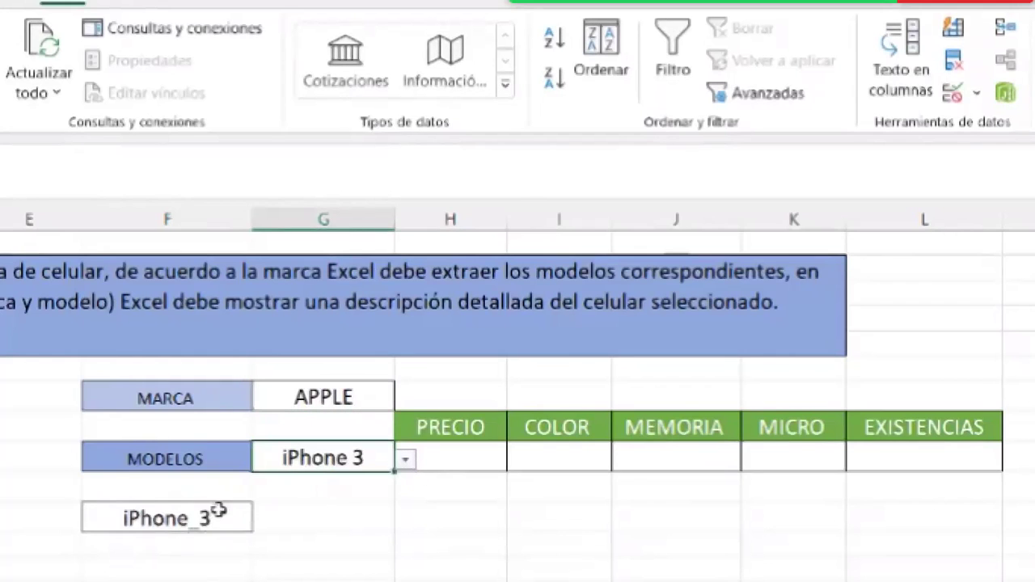
click(191, 515)
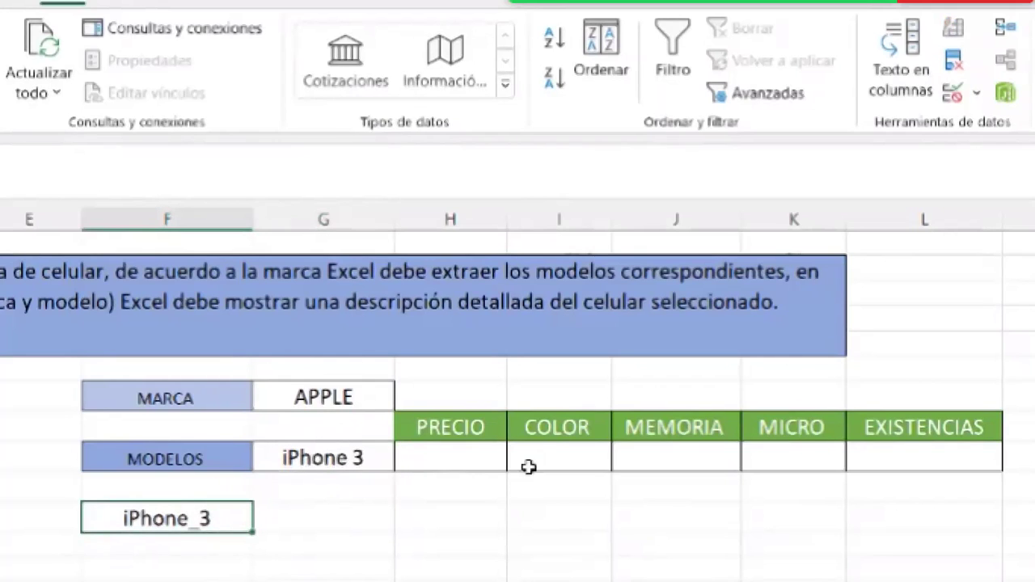
Go to the phone database sheet and examine the existing detail names for GALAXY ICE 1 and Lg K10, then their model cells.
click(476, 461)
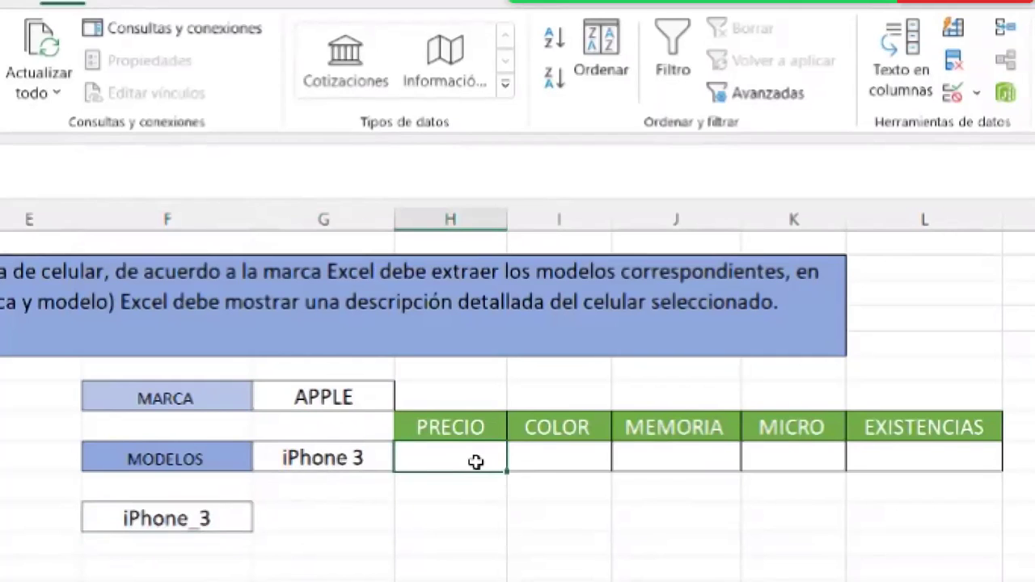
click(158, 518)
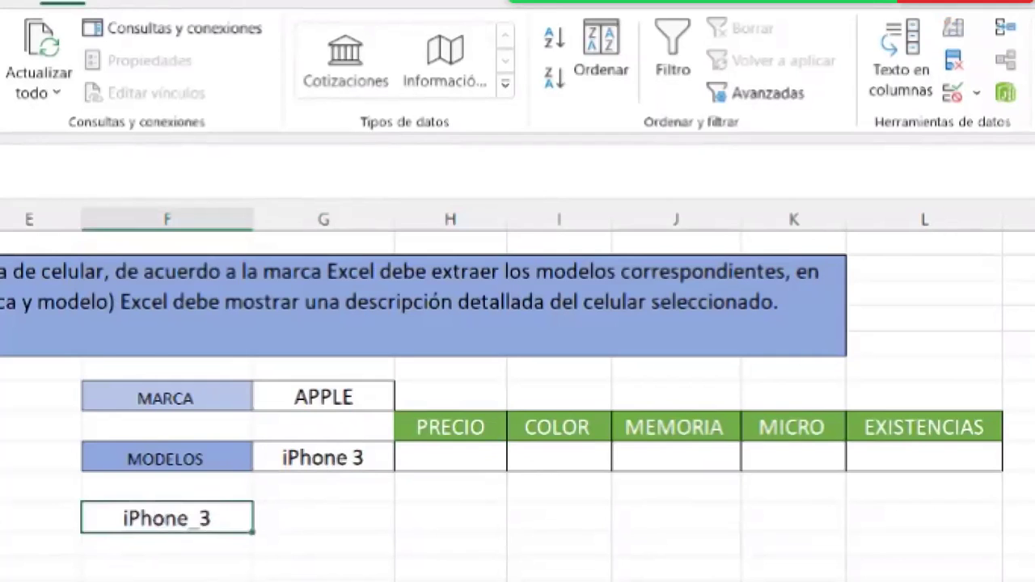
key(ctrl+Page_Down)
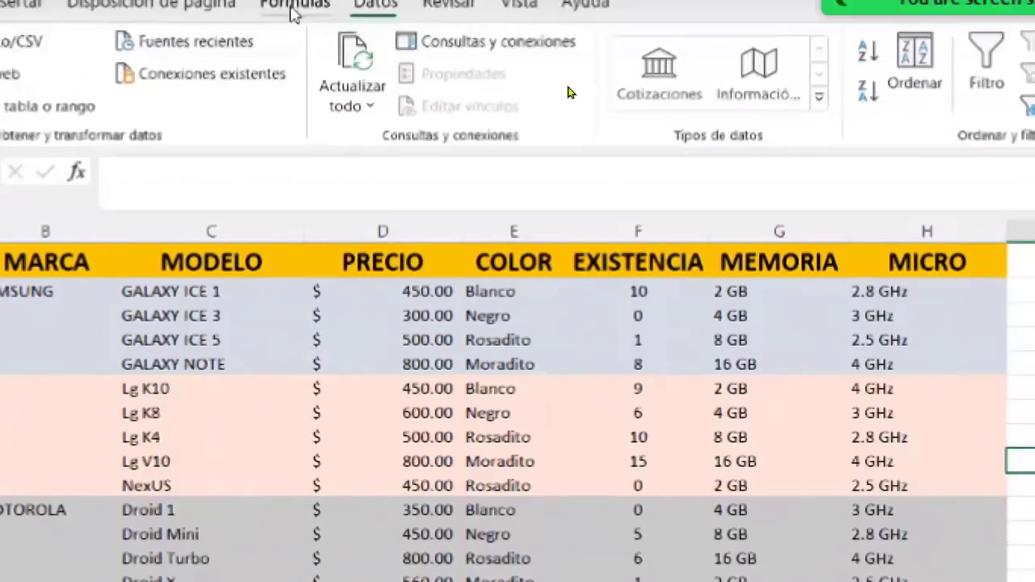
click(290, 64)
click(708, 116)
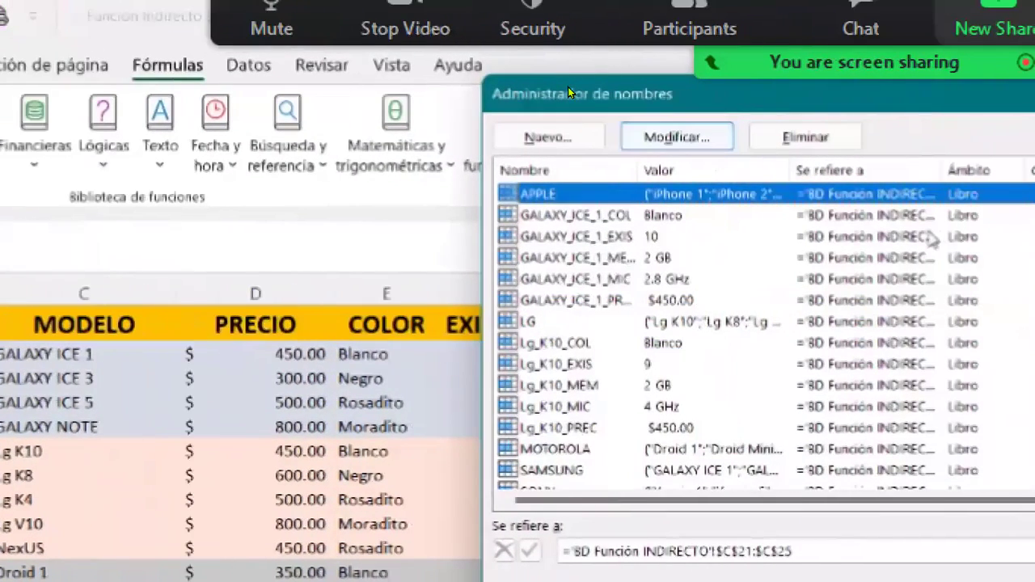
scroll(932, 236, down, 1)
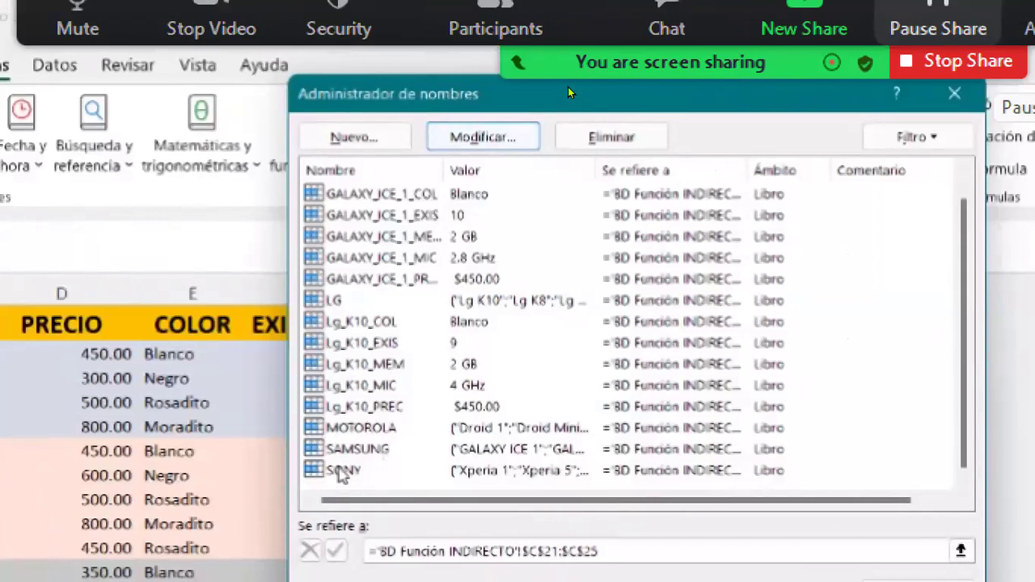
click(386, 197)
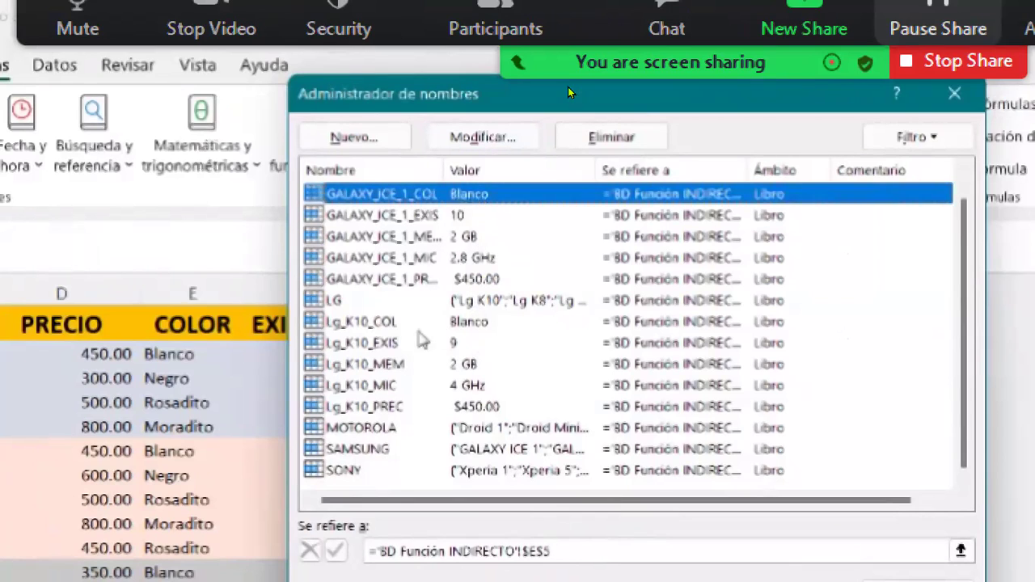
click(385, 324)
scroll(484, 439, up, 1)
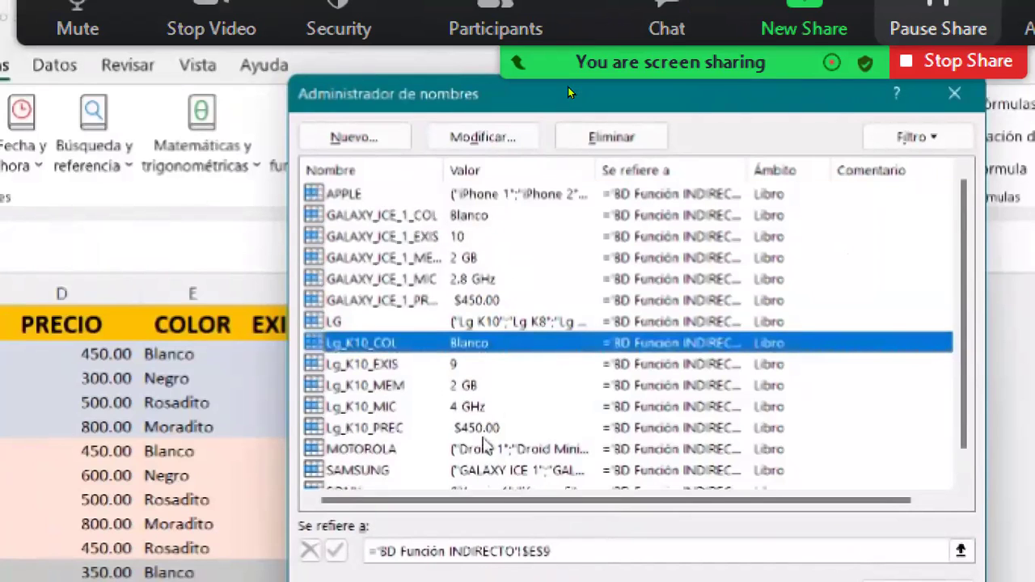
scroll(429, 346, down, 1)
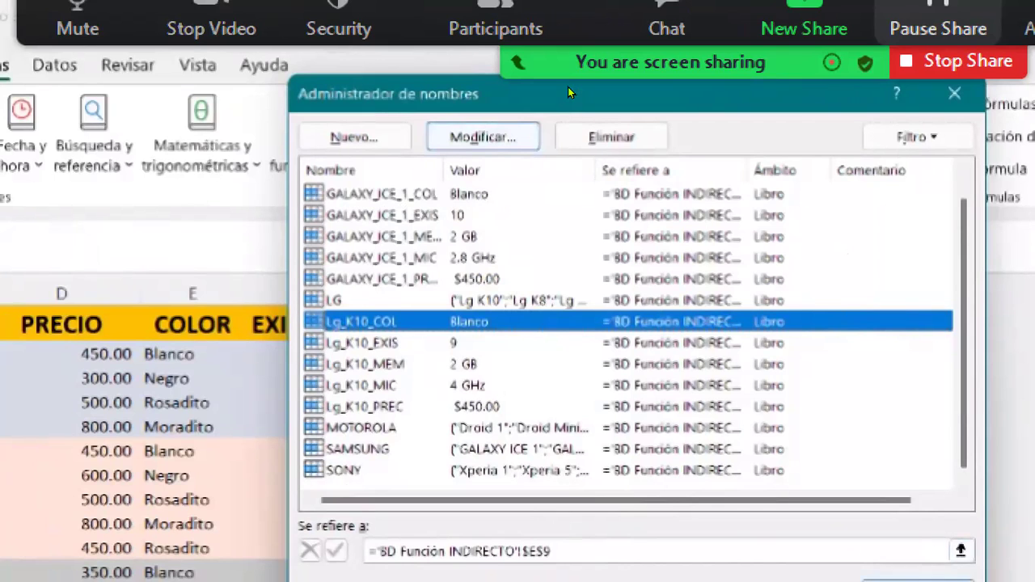
key(Escape)
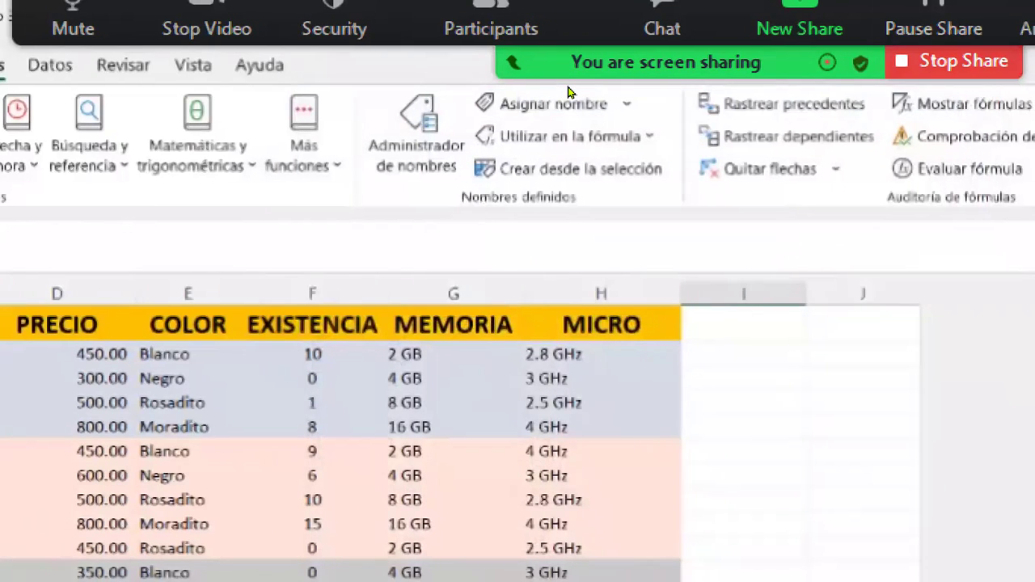
scroll(372, 405, up, 1)
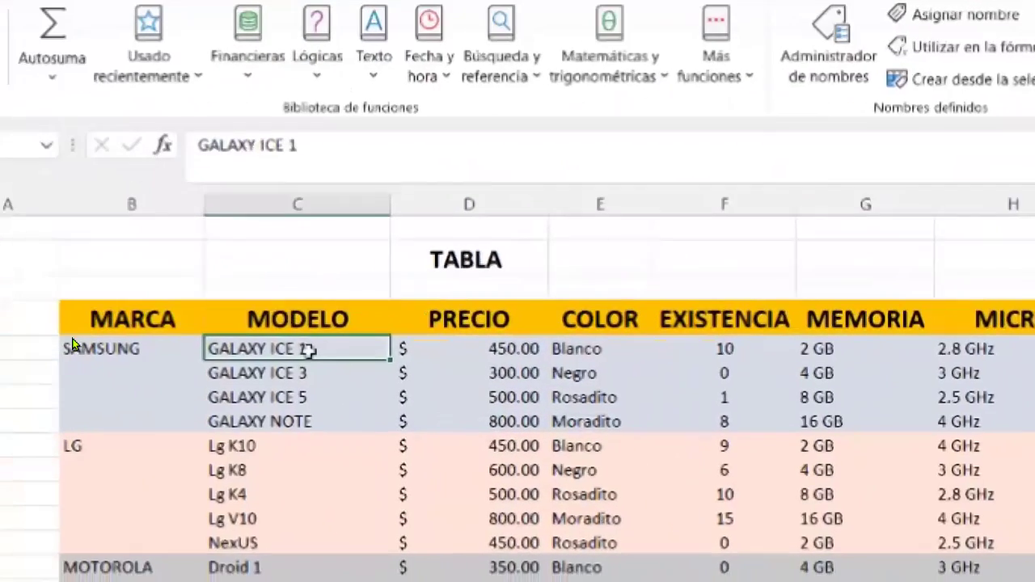
click(253, 446)
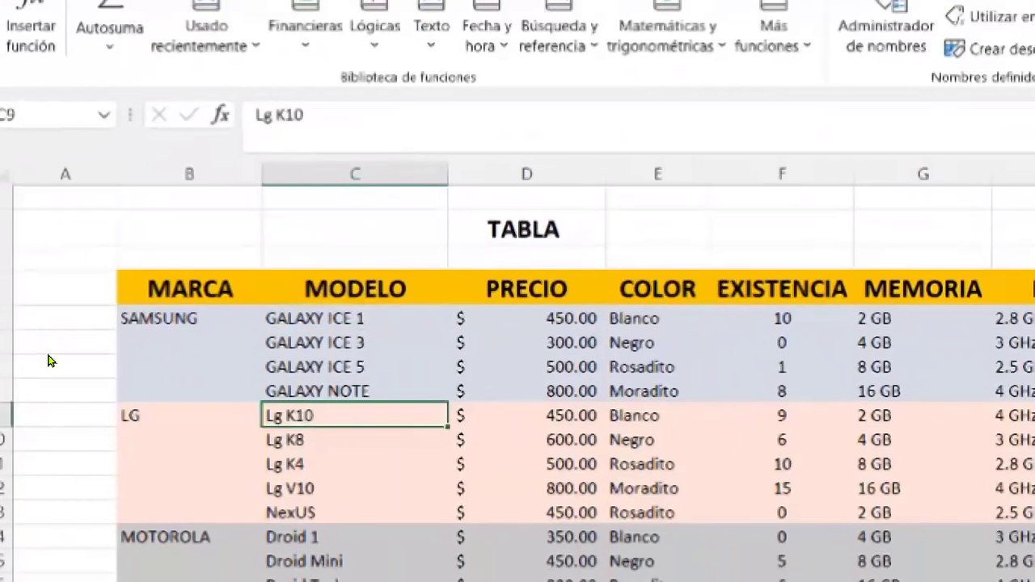
Define the workbook name Droid_1_PREC for the Droid 1 price in cell D14 of the phone database.
scroll(275, 559, down, 2)
click(290, 370)
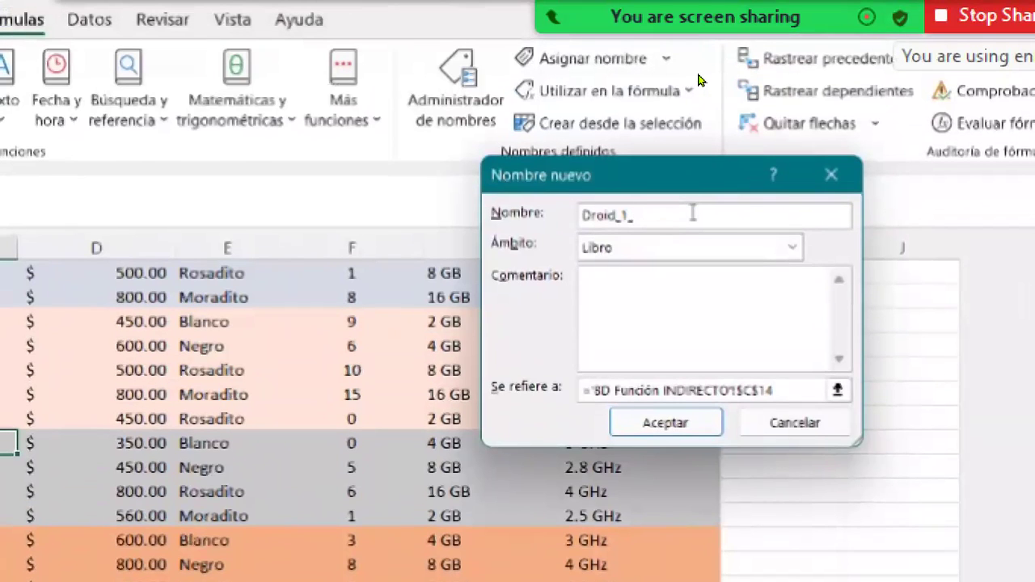
text(_PREC)
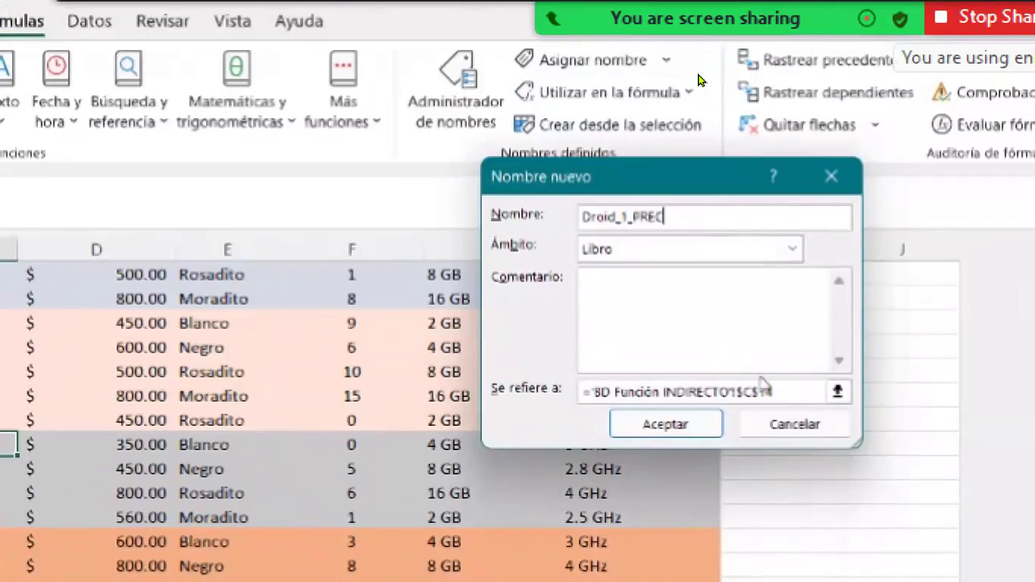
click(838, 393)
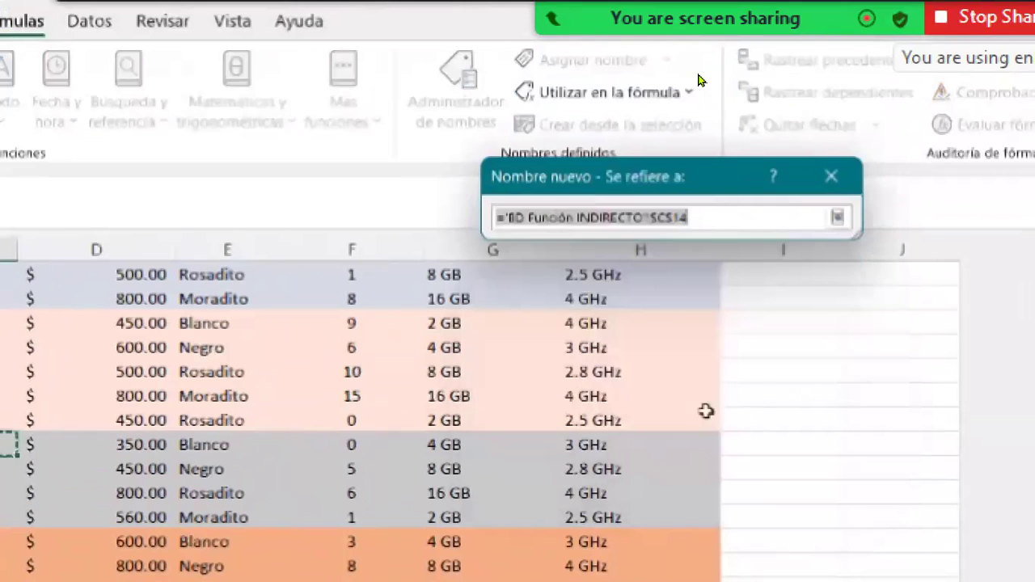
click(139, 445)
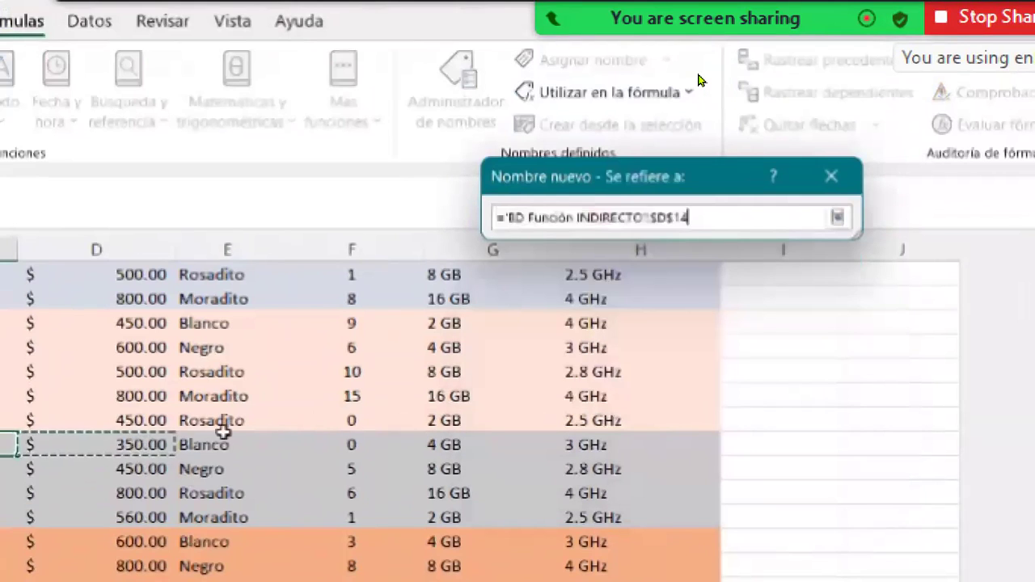
click(839, 218)
click(688, 429)
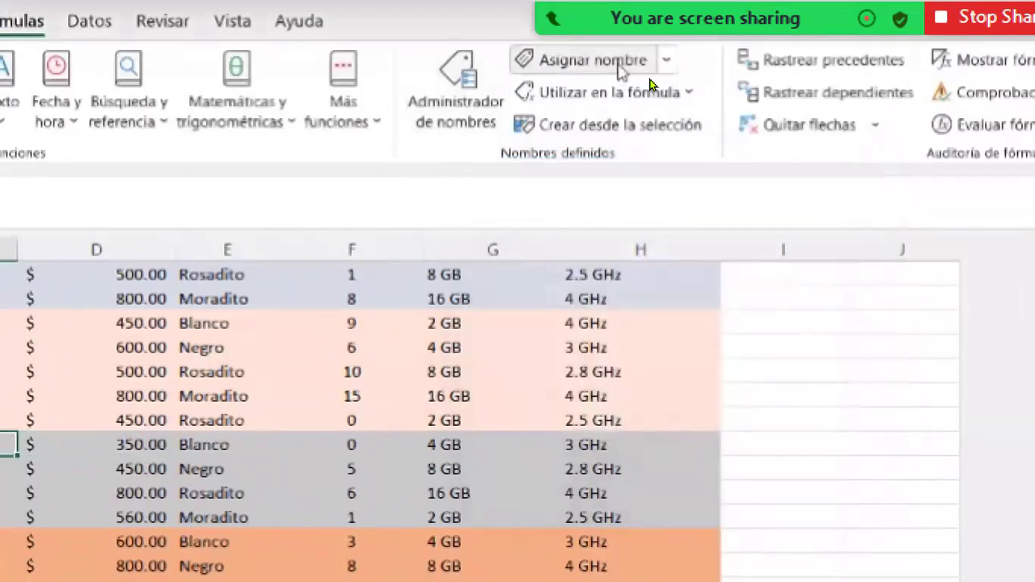
Define the workbook name Droid_1_MEM for the range F14:G14 in the Droid 1 row of the phone database.
click(621, 70)
click(712, 208)
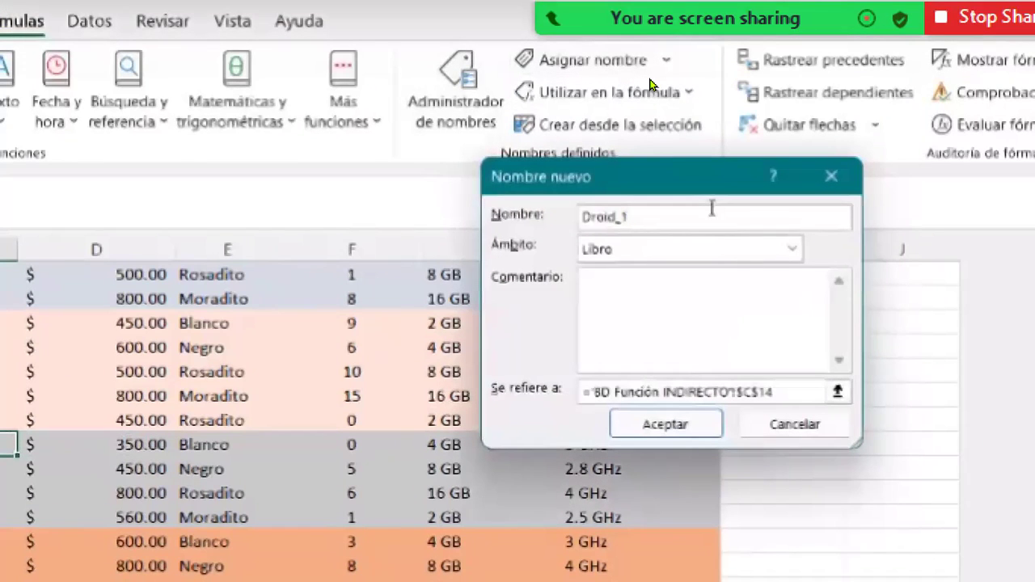
text(_MEM)
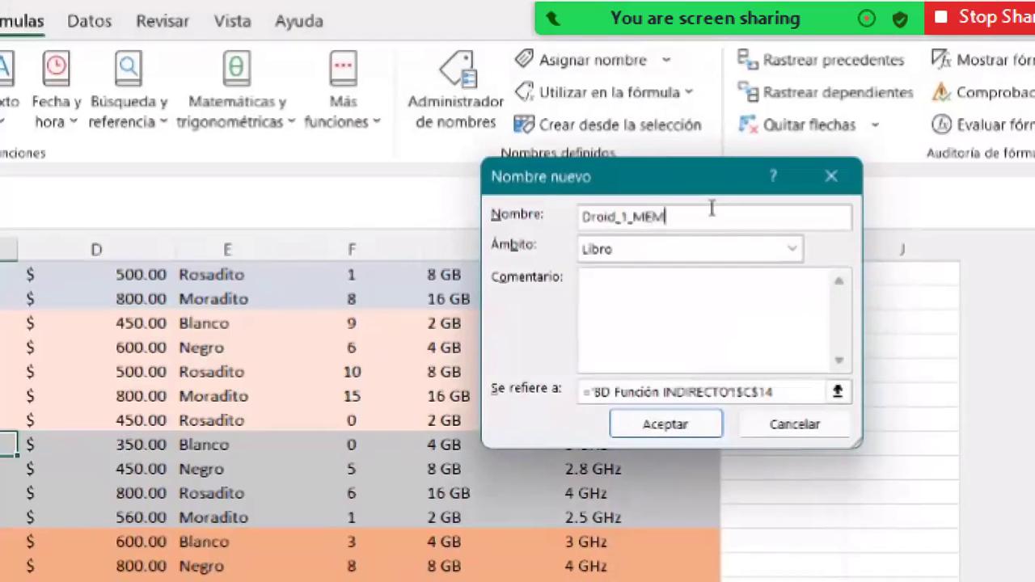
click(838, 392)
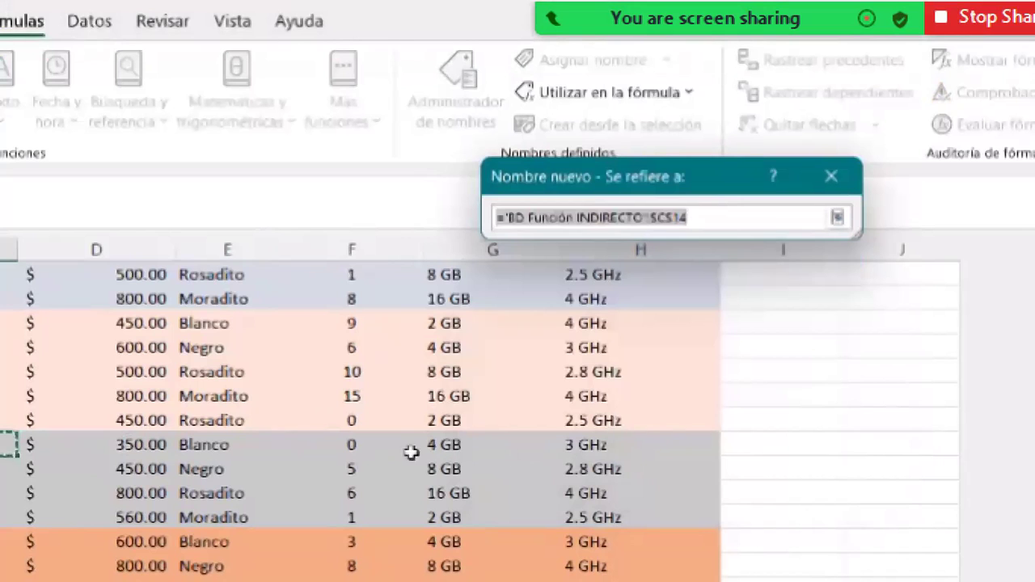
drag(422, 444, 486, 444)
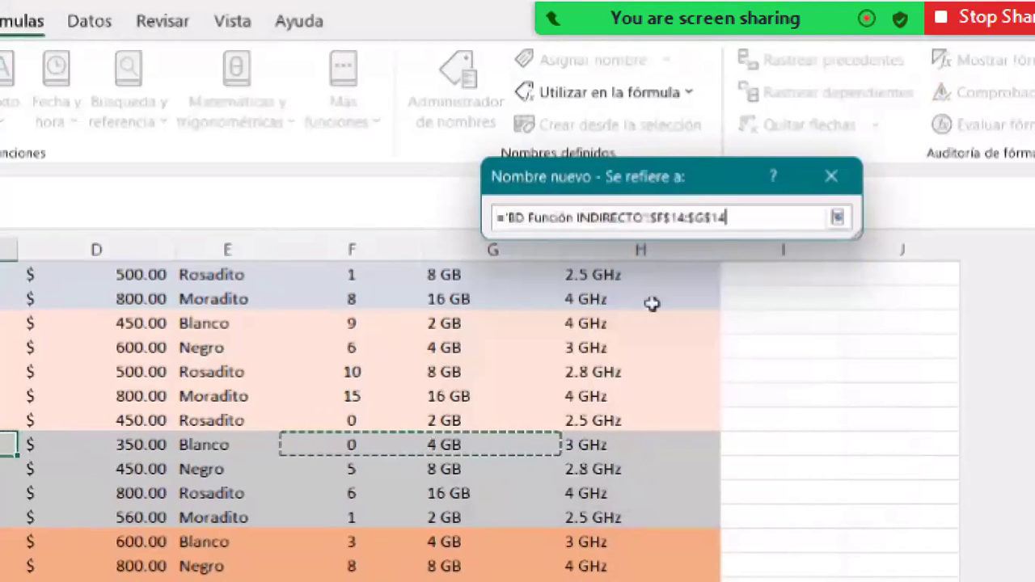
click(838, 217)
click(665, 425)
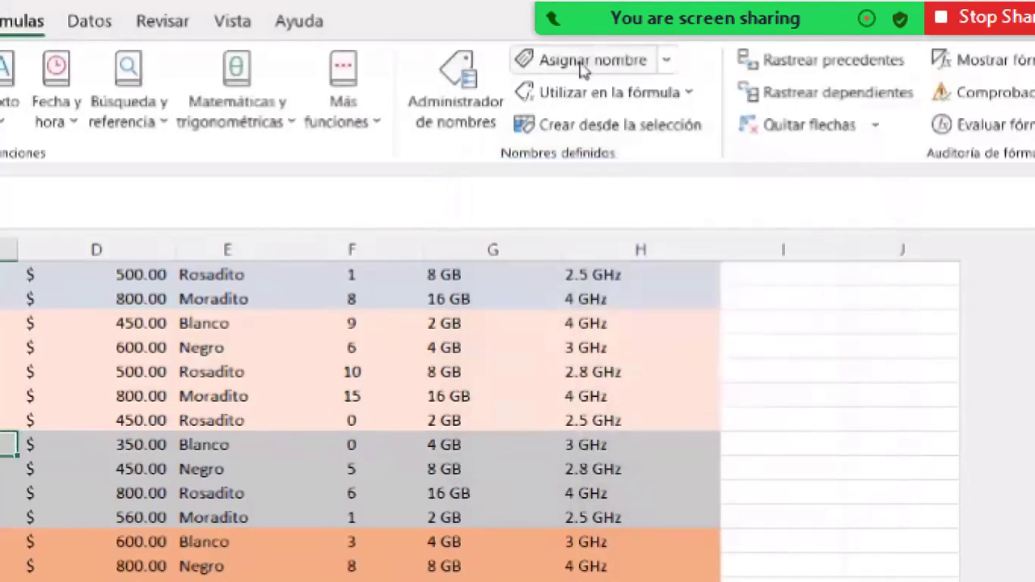
Define the workbook name Droid_1_EXIS for the Droid 1 stock in cell F14 of the phone database.
click(589, 60)
click(698, 214)
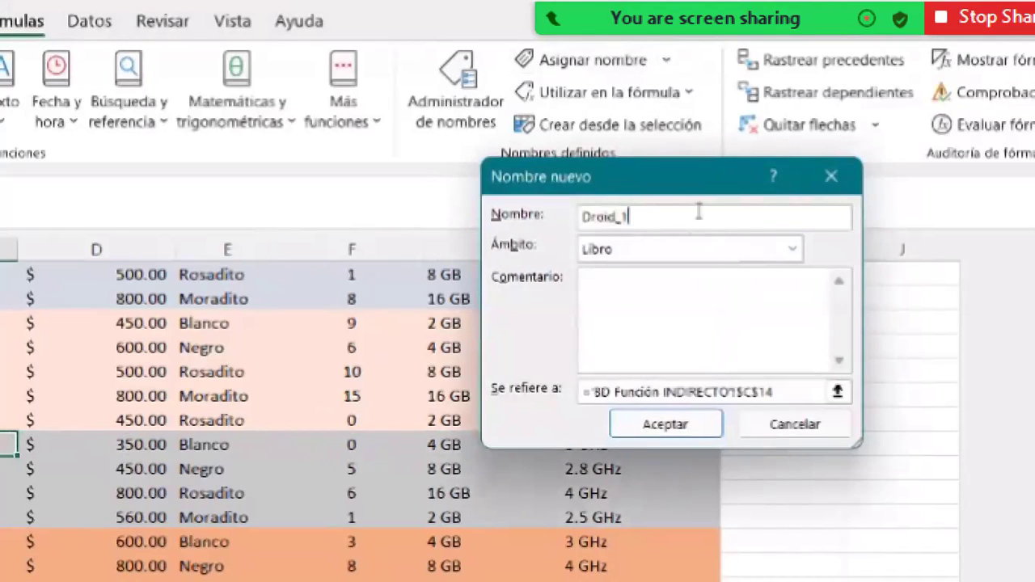
text(_EXIS)
click(839, 392)
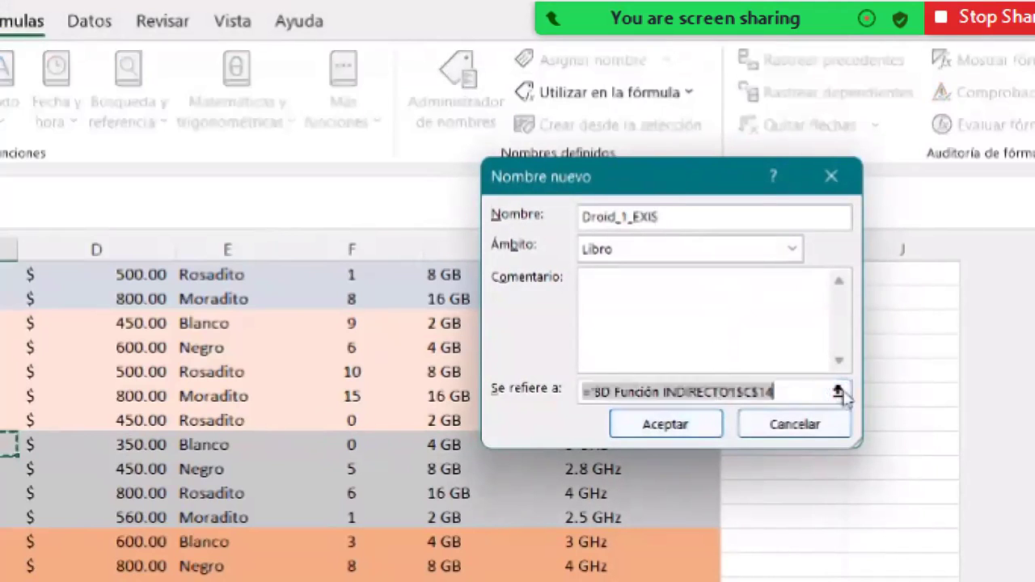
click(356, 445)
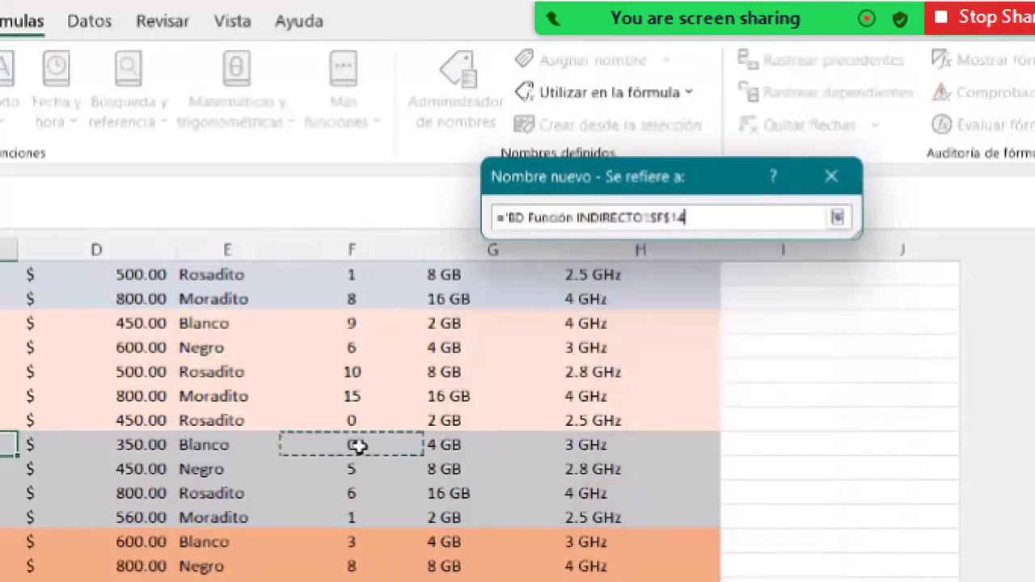
click(839, 218)
click(684, 432)
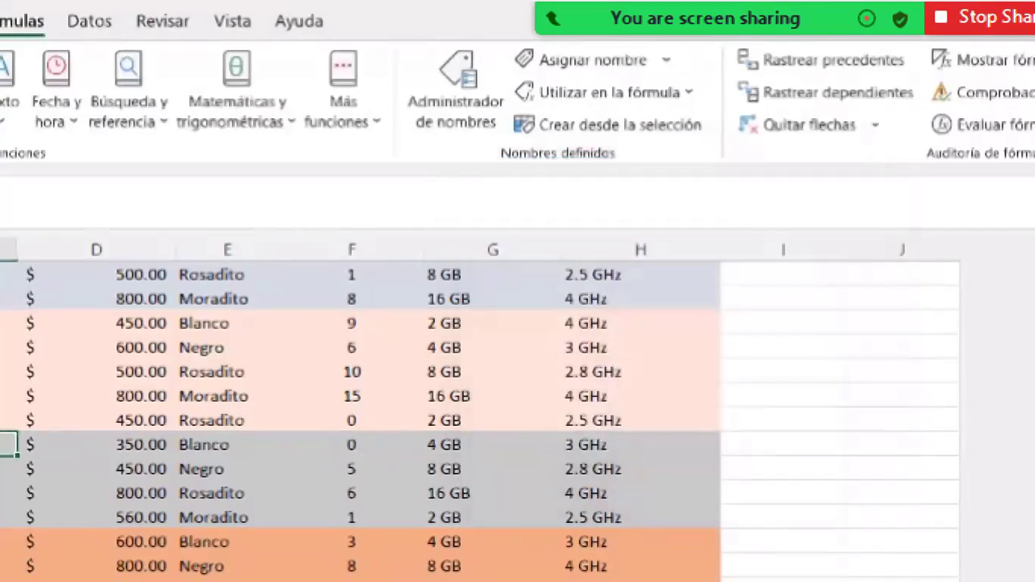
Define the workbook name Droid_1_MIC for the Droid 1 micro in cell H14 of the phone database.
click(605, 68)
click(690, 215)
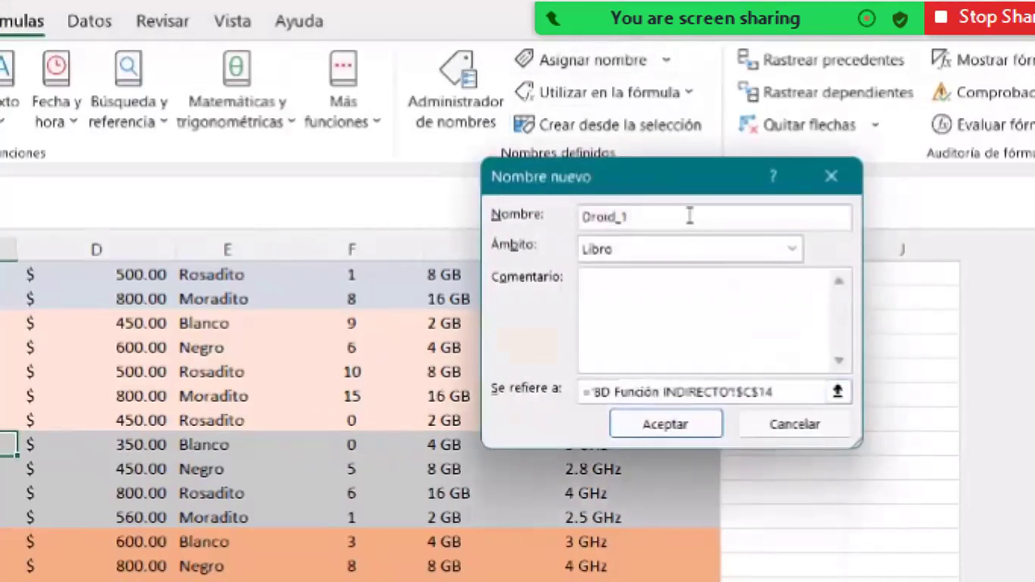
text(_Mi)
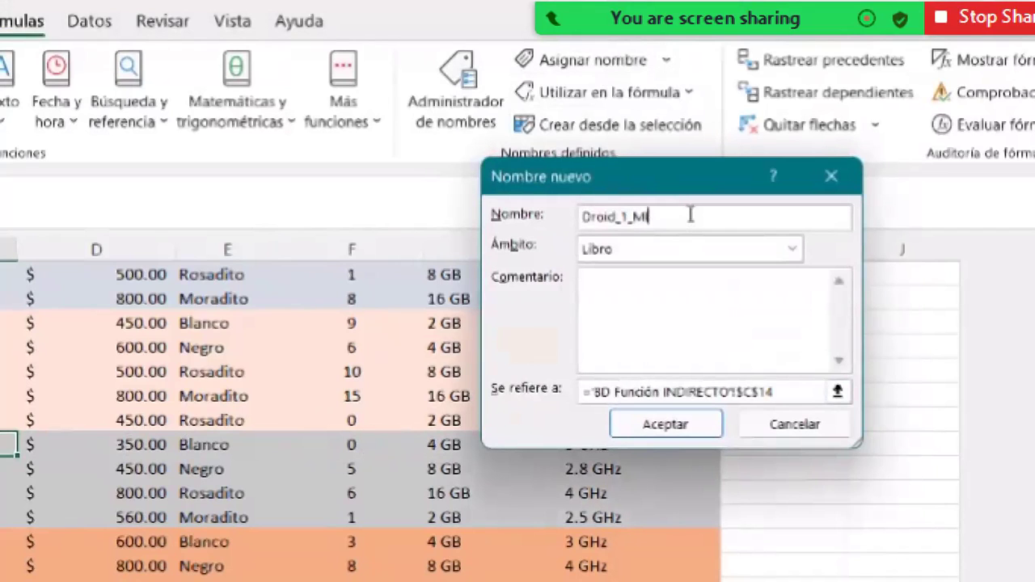
text(C)
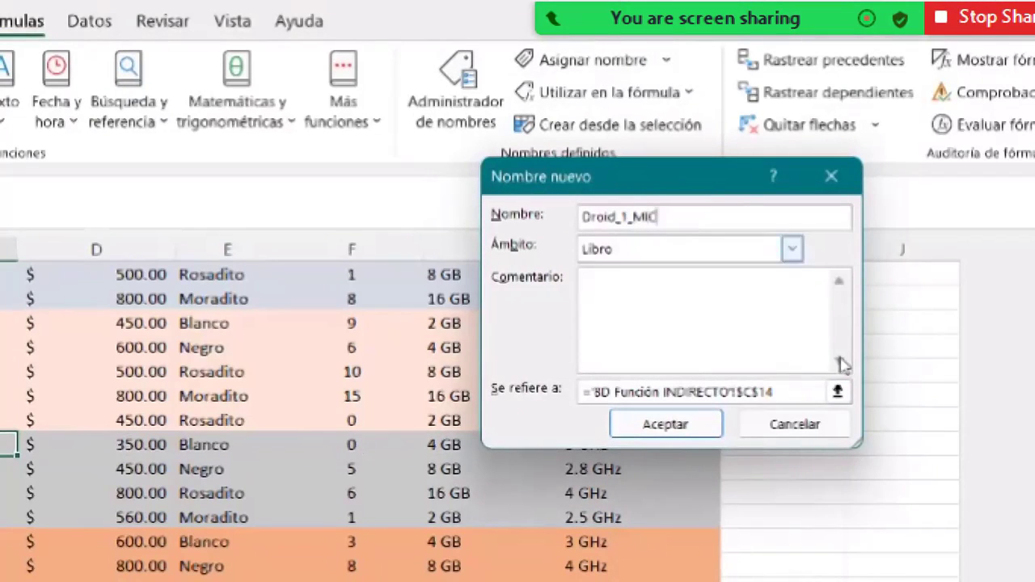
click(838, 392)
click(638, 447)
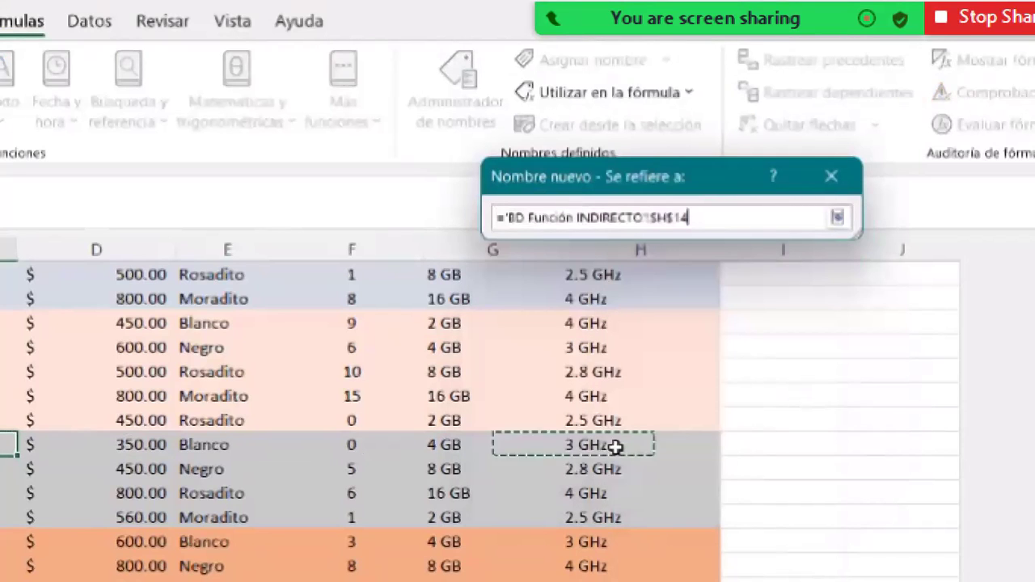
click(837, 218)
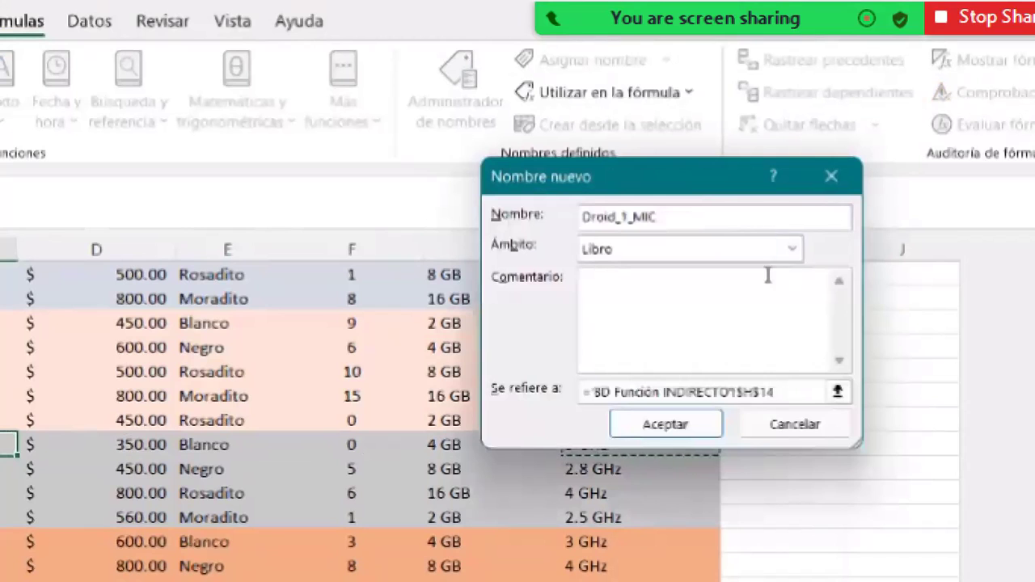
click(668, 424)
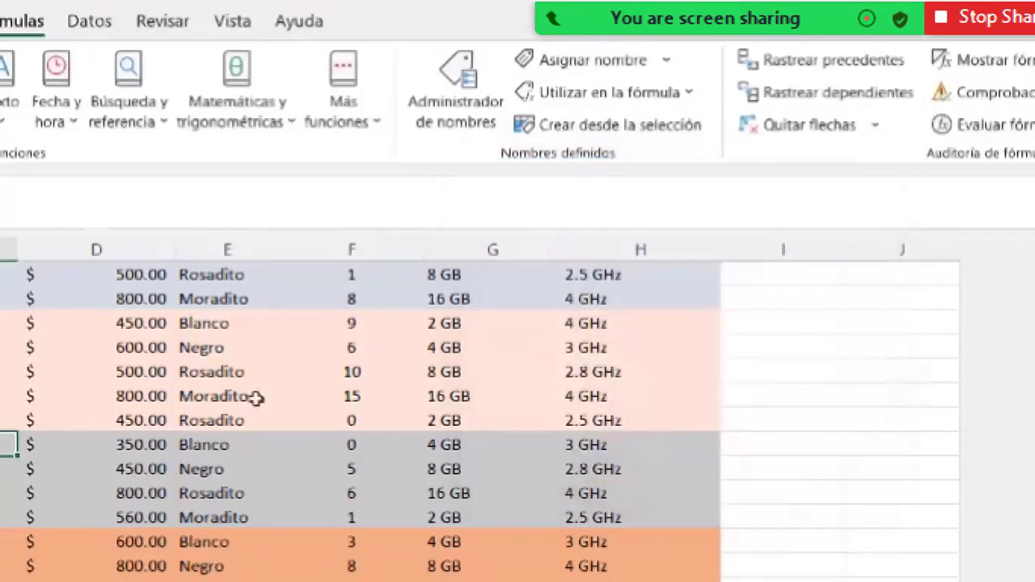
Define the workbook name Droid_1_COL for the Droid 1 color in cell E14 of the phone database.
click(558, 62)
click(684, 211)
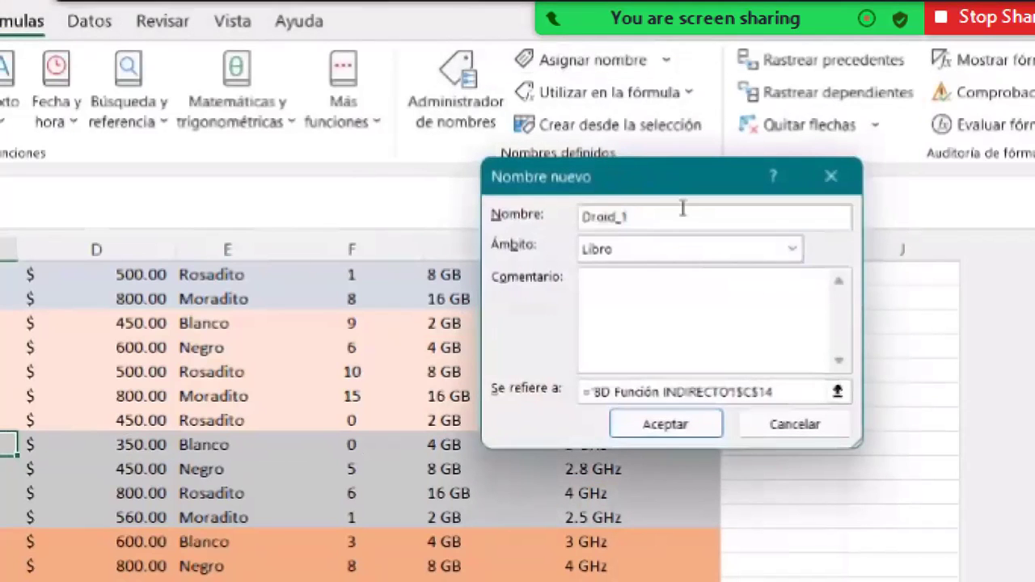
text(_COL)
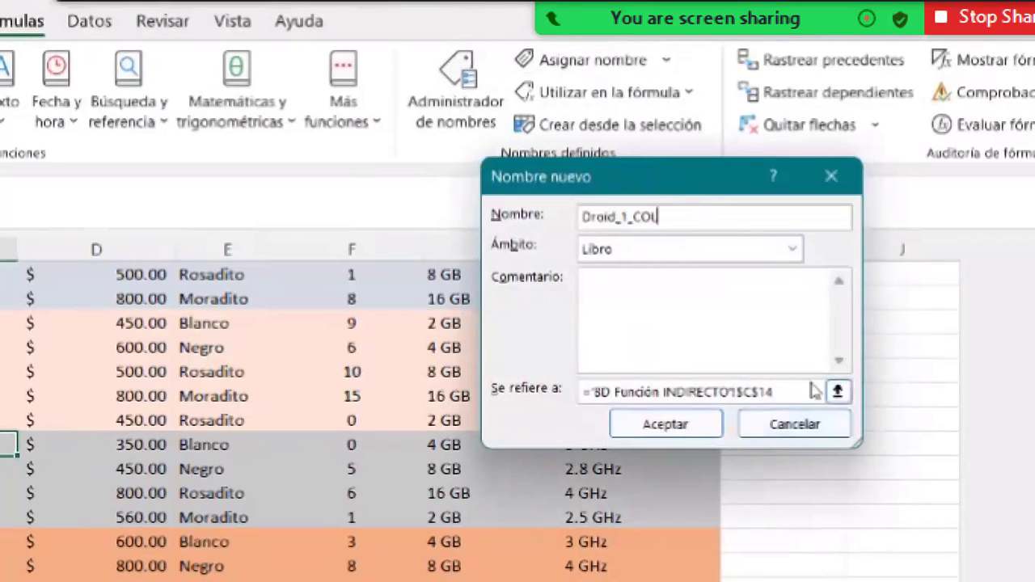
click(836, 392)
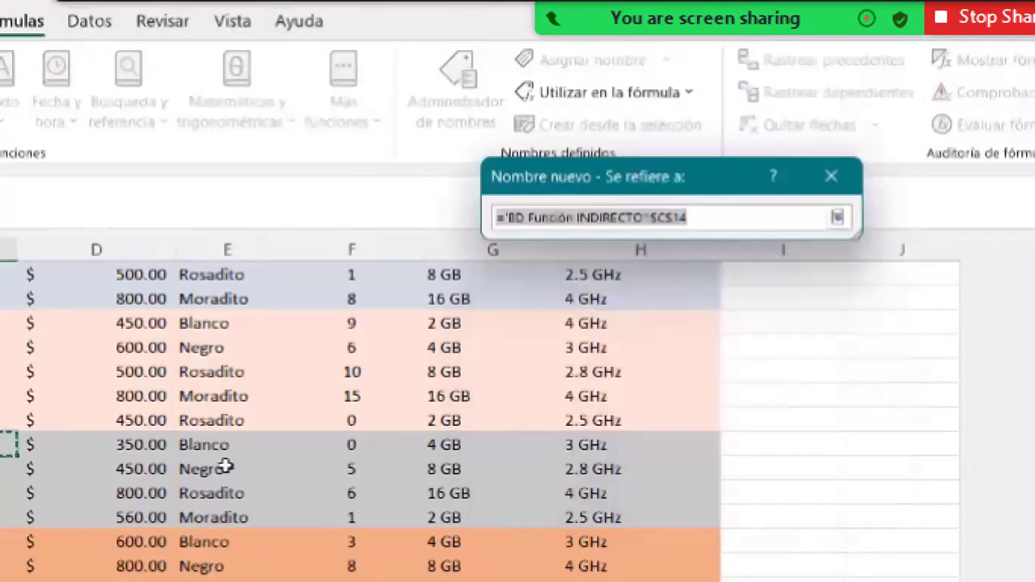
click(209, 445)
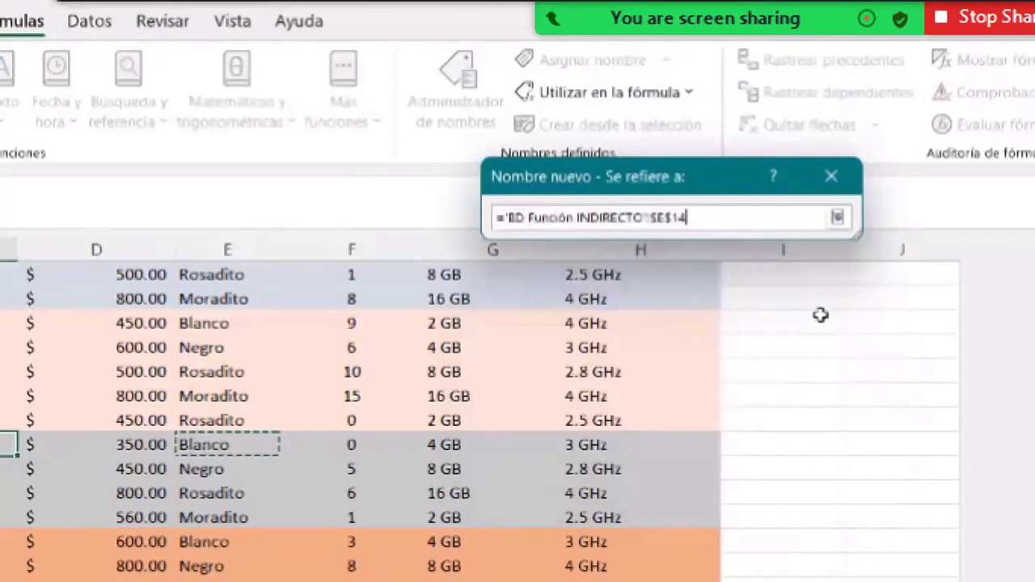
click(838, 217)
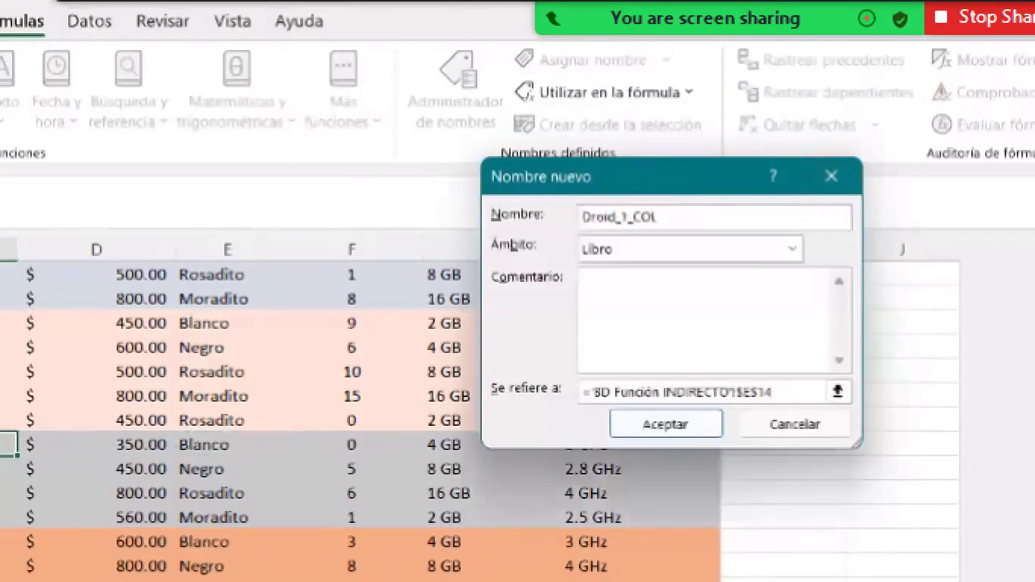
click(694, 425)
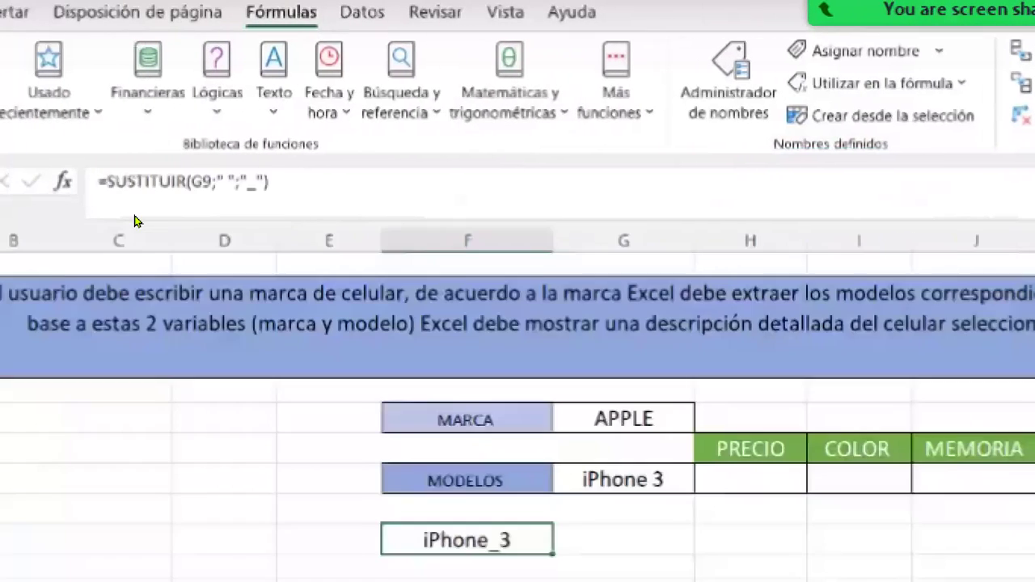
On the lookup sheet, enter the formula =INDIRECTO(F11&"_PREC") in the PRECIO cell H9.
click(791, 571)
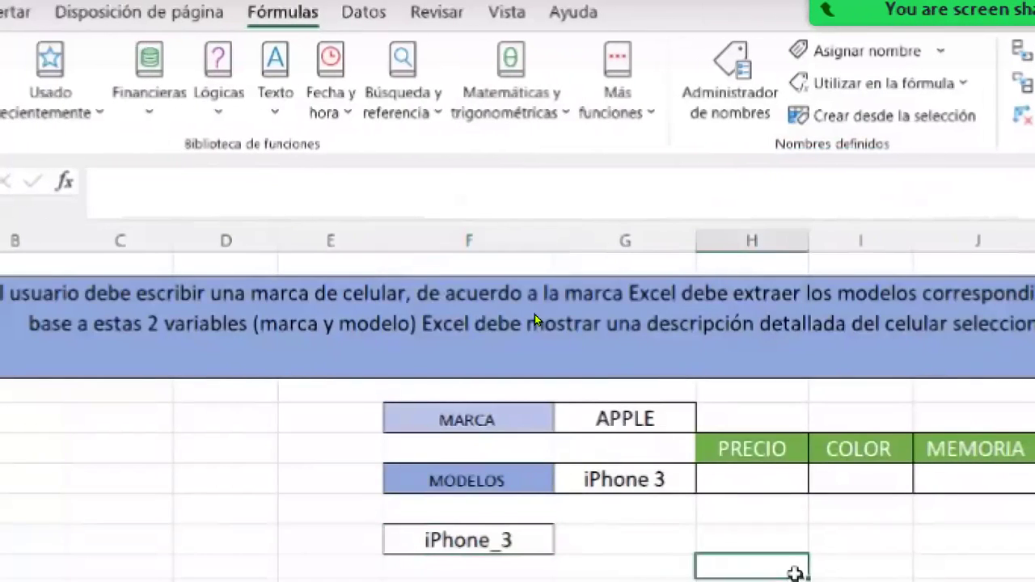
click(760, 478)
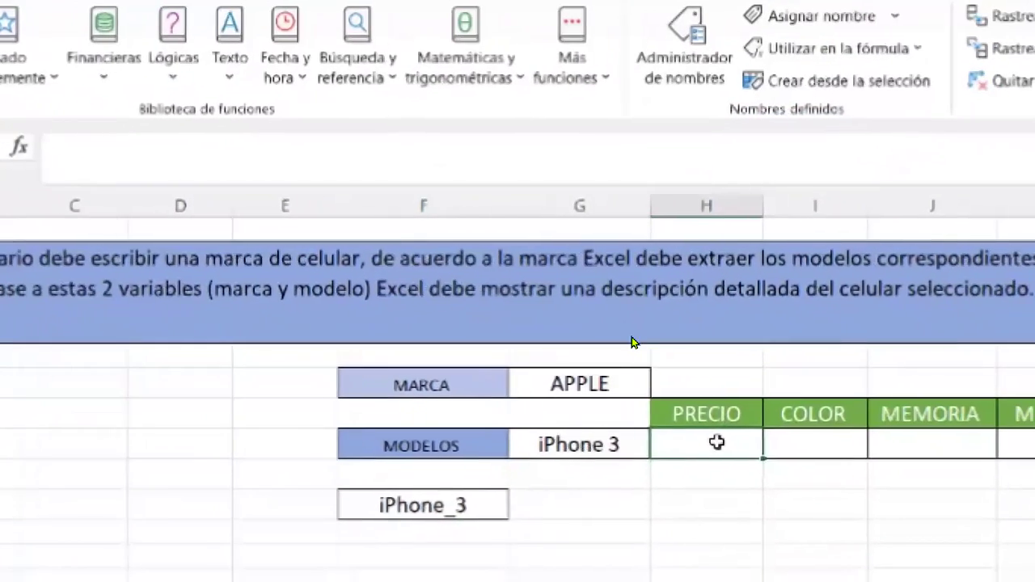
text(=)
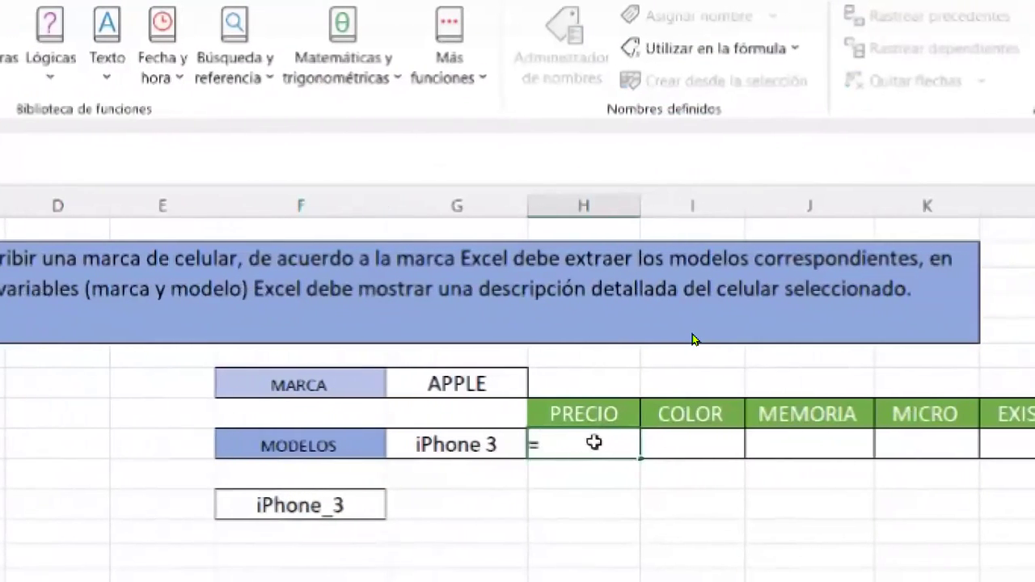
text(INDIR)
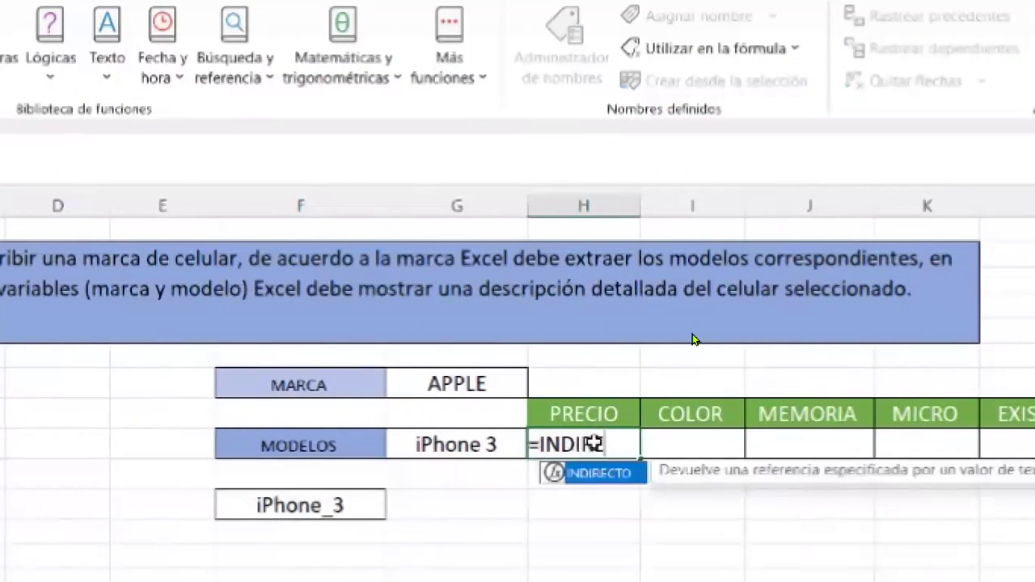
text(ECTO()
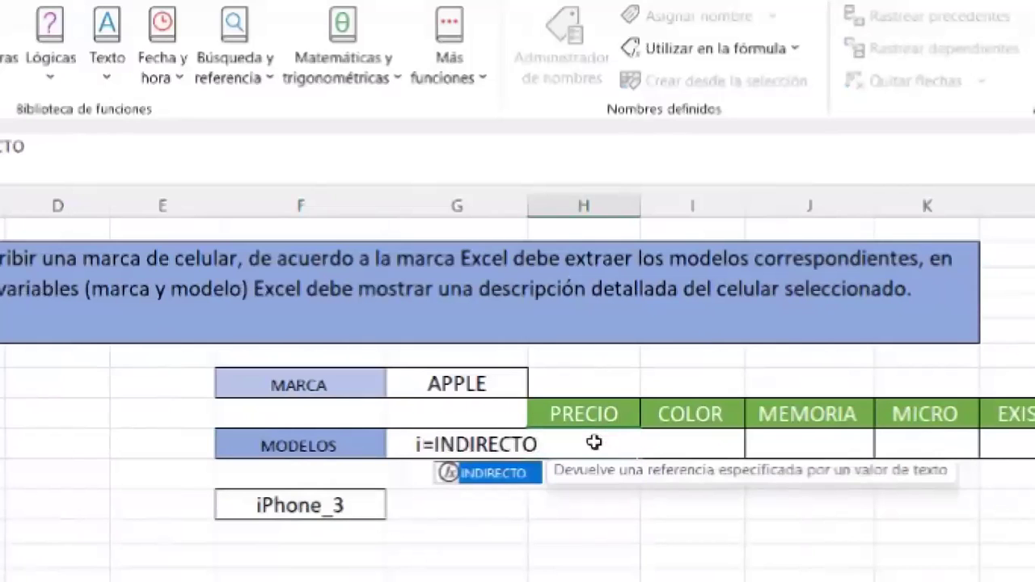
double_click(495, 473)
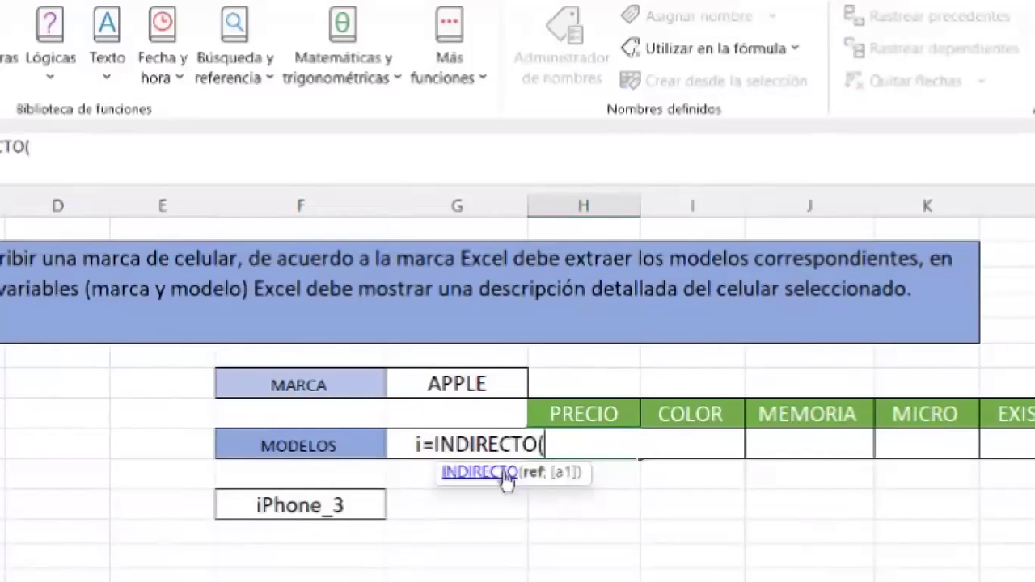
click(321, 499)
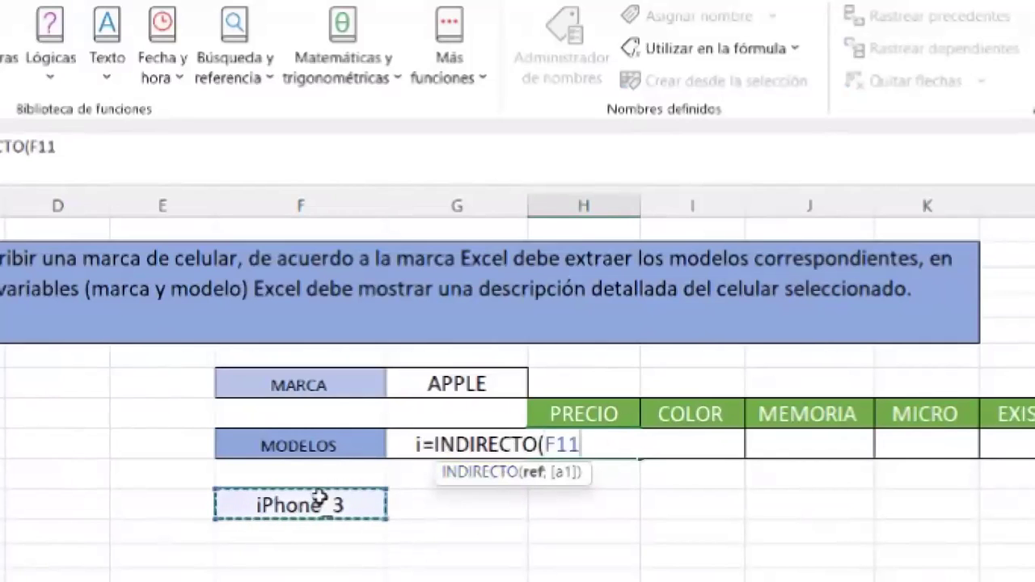
text(;)
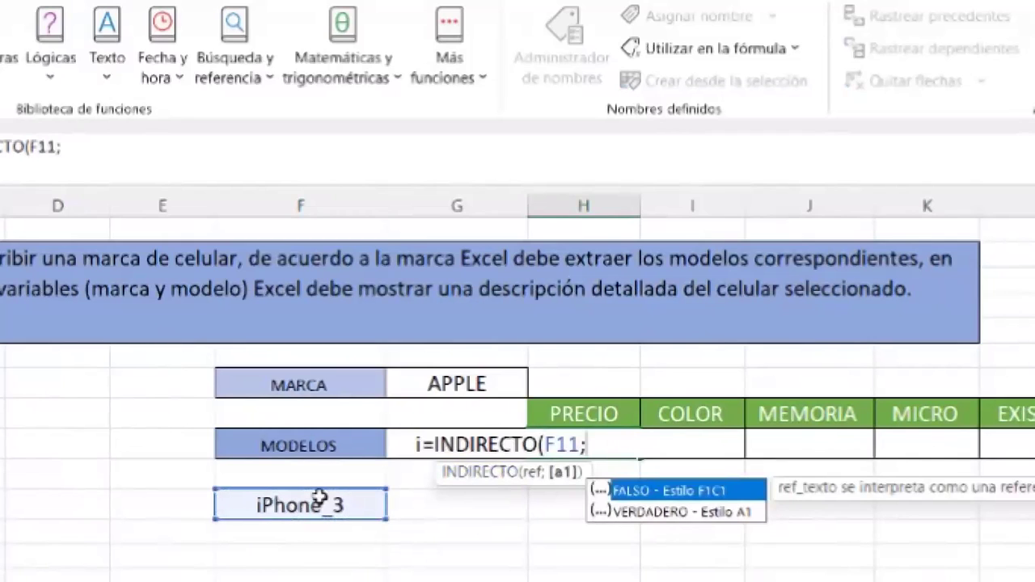
key(BackSpace)
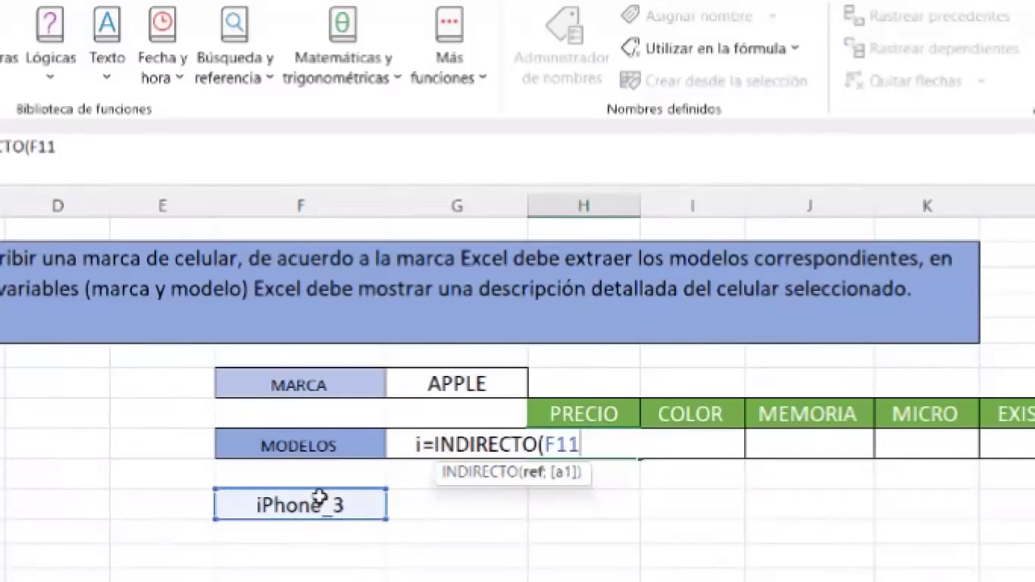
text(&")
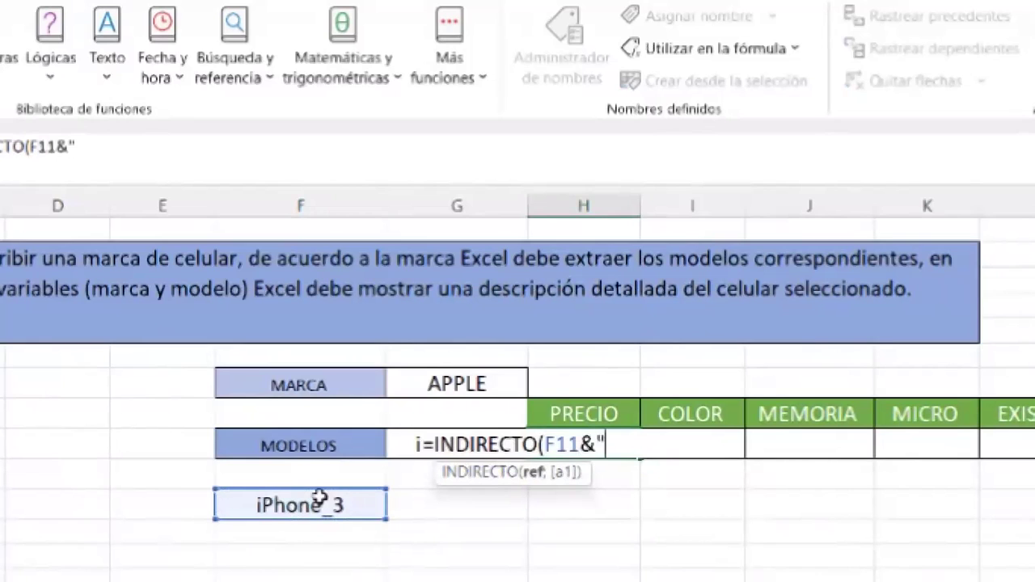
text(_PRE)
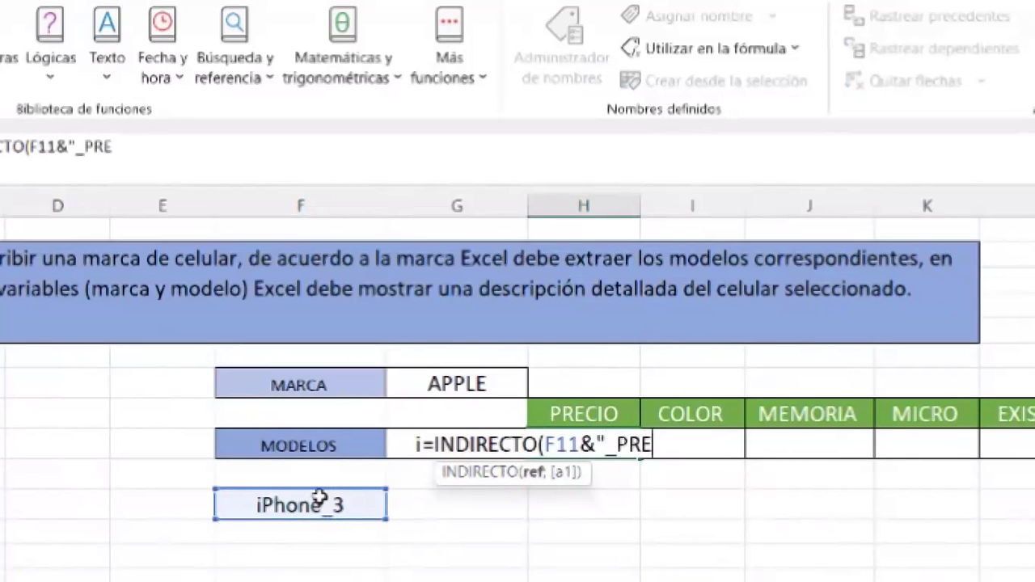
text(C"))
key(Return)
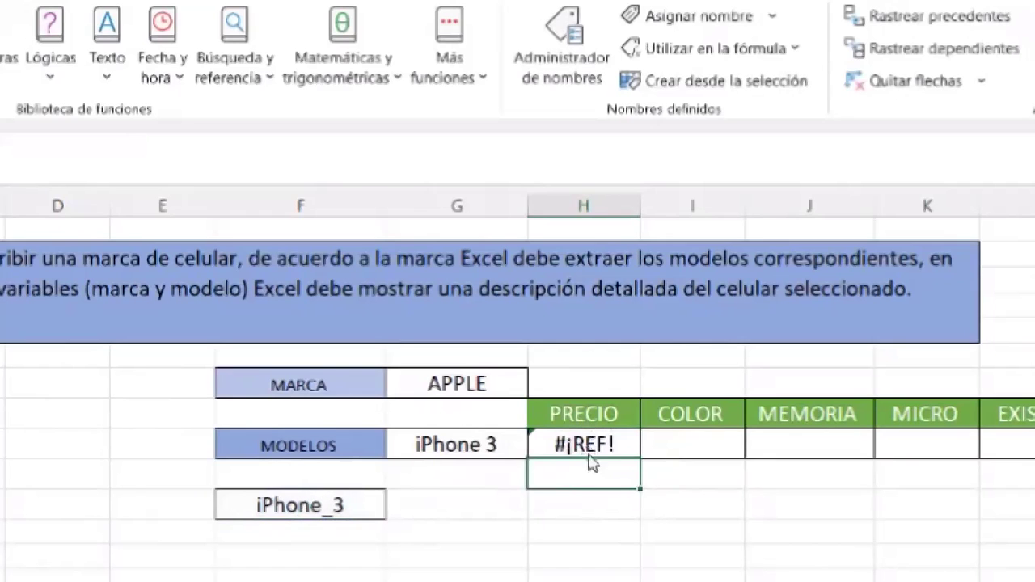
On the lookup sheet, set the MARCA value in cell G7 to LG.
click(442, 438)
click(496, 373)
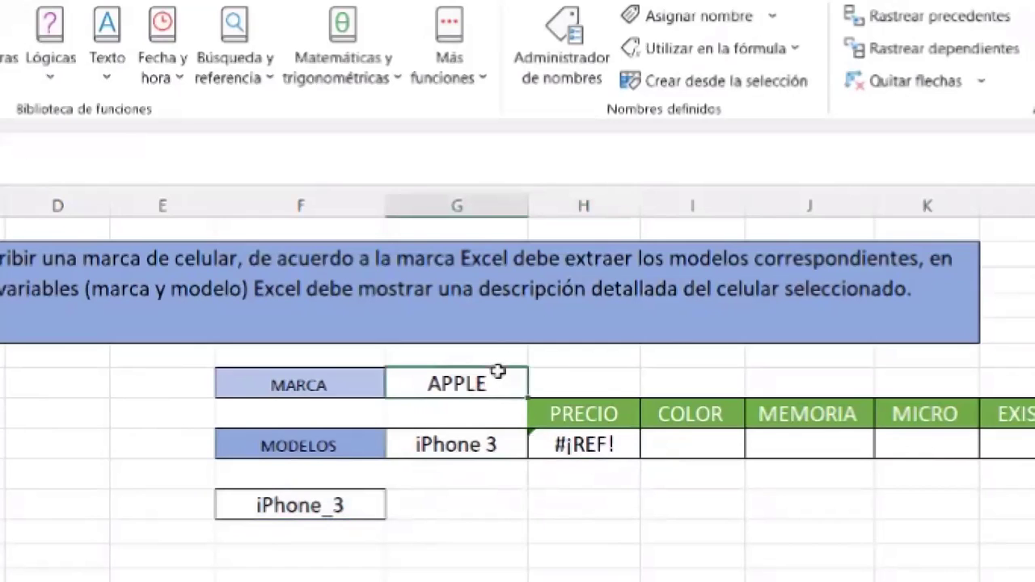
text(SONY)
key(BackSpace)
key(BackSpace)
key(BackSpace)
key(BackSpace)
text(LG)
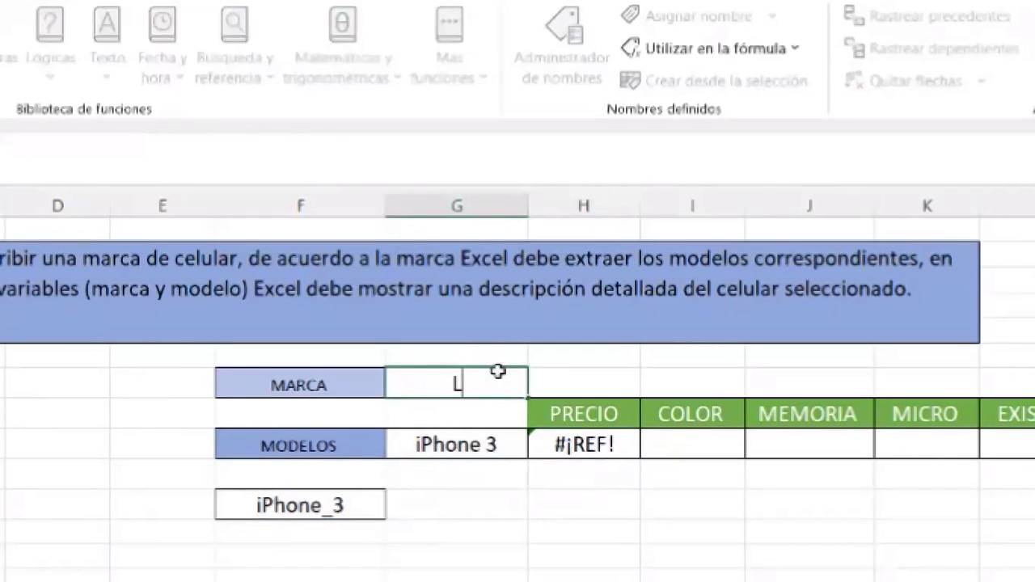
Choose Lg K10 as the model in cell G9 and check the PRECIO formula in cell H9.
click(448, 453)
click(539, 445)
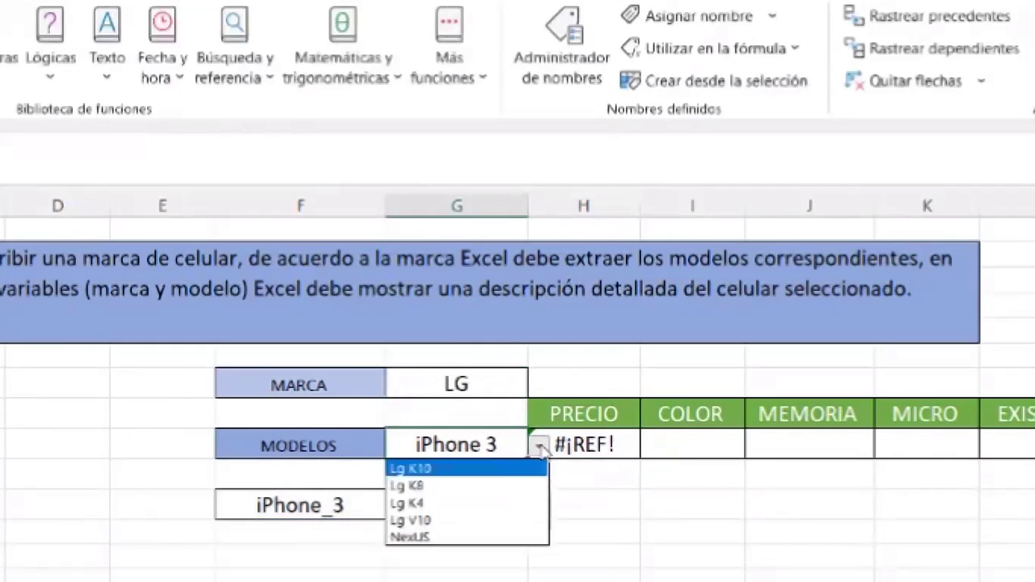
click(459, 470)
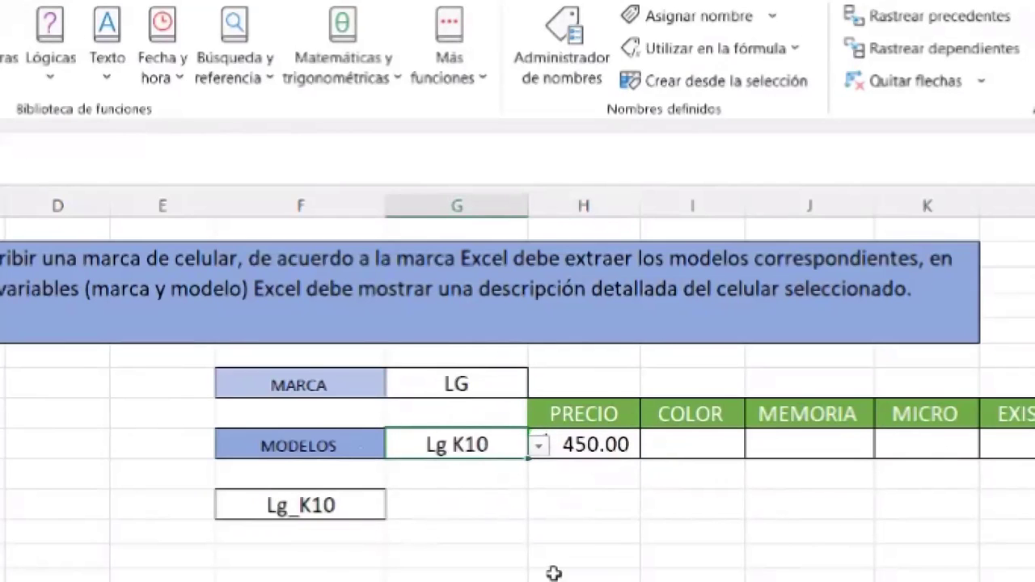
click(571, 445)
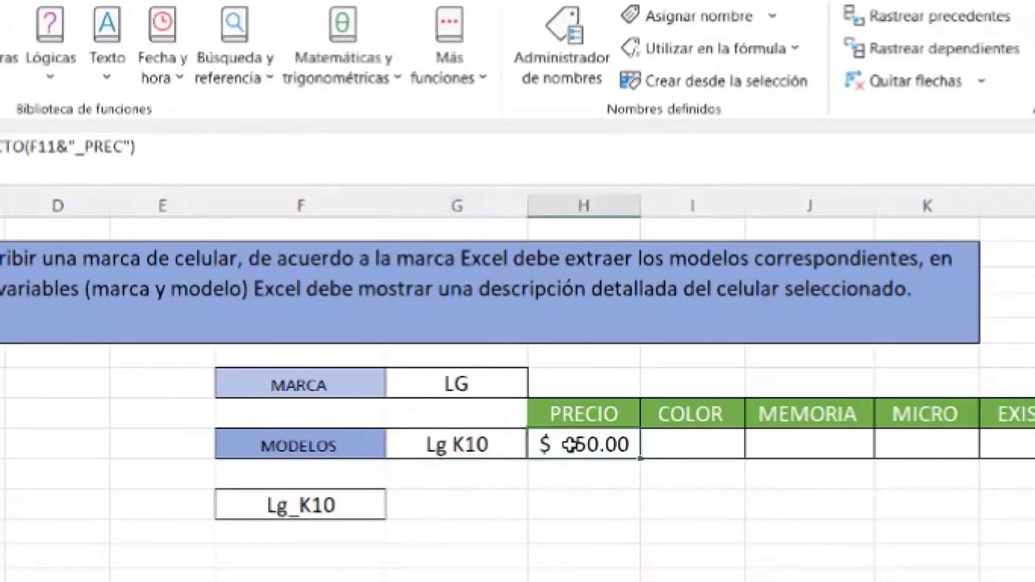
click(479, 445)
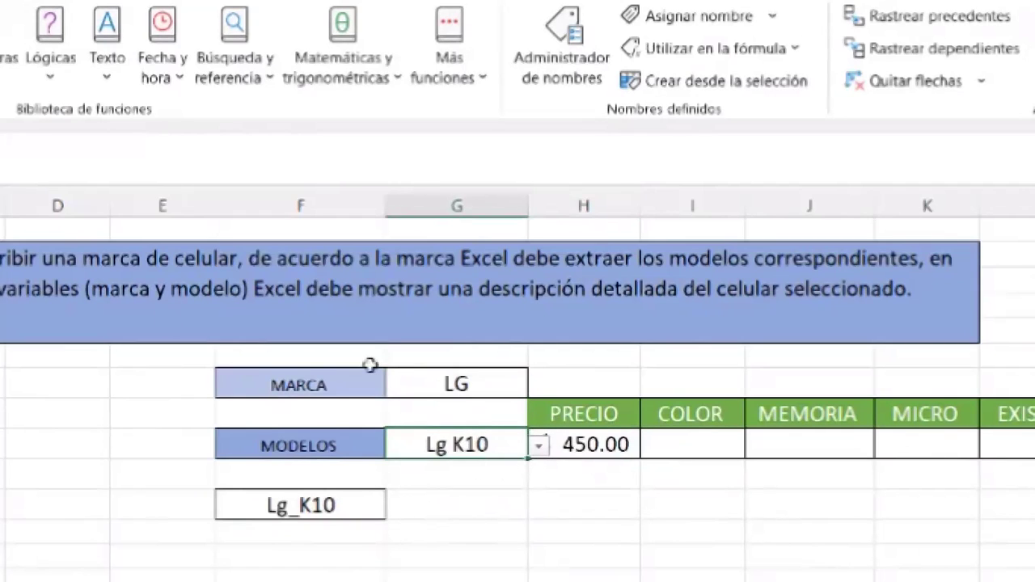
Enter the formula =INDIRECTO(F11&"_COL") in the COLOR cell I9 of the lookup sheet.
click(688, 446)
text(=)
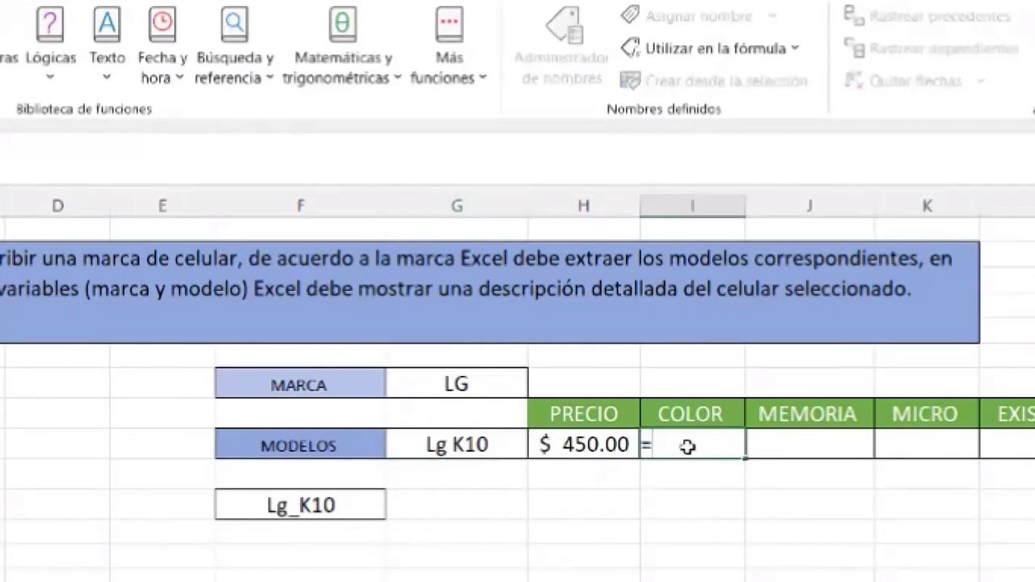
text(INDIRE)
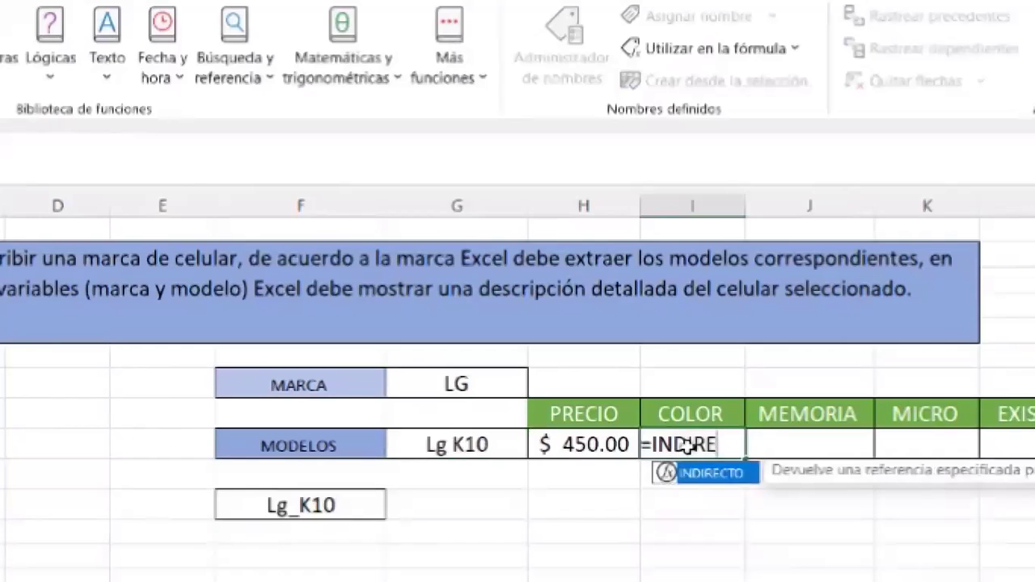
double_click(724, 475)
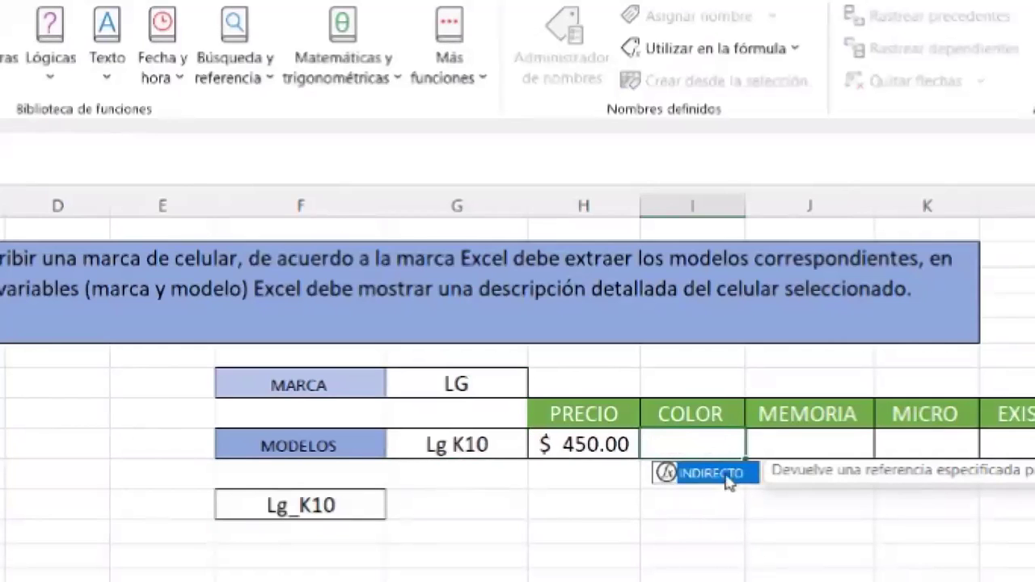
click(271, 505)
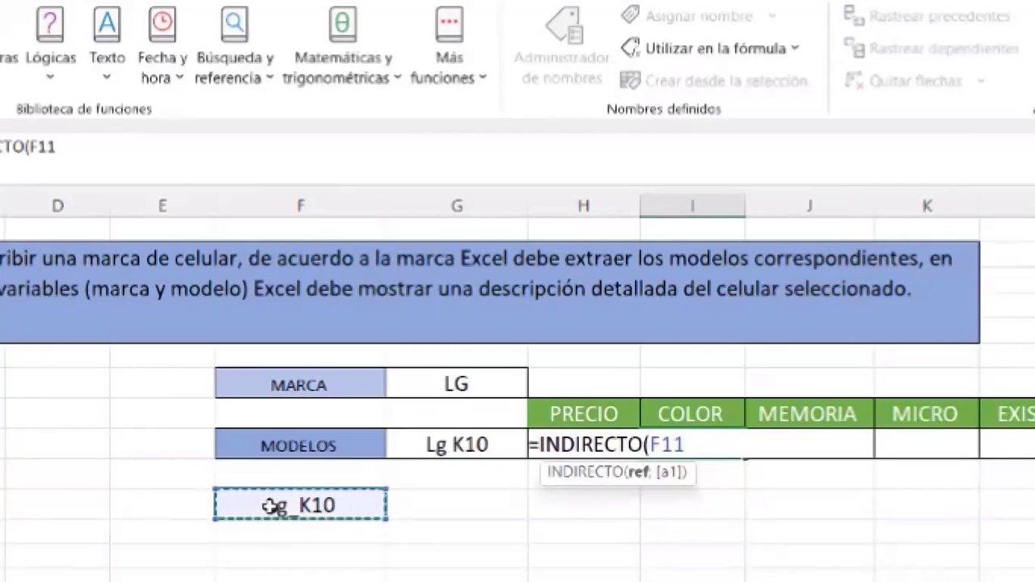
text(&)
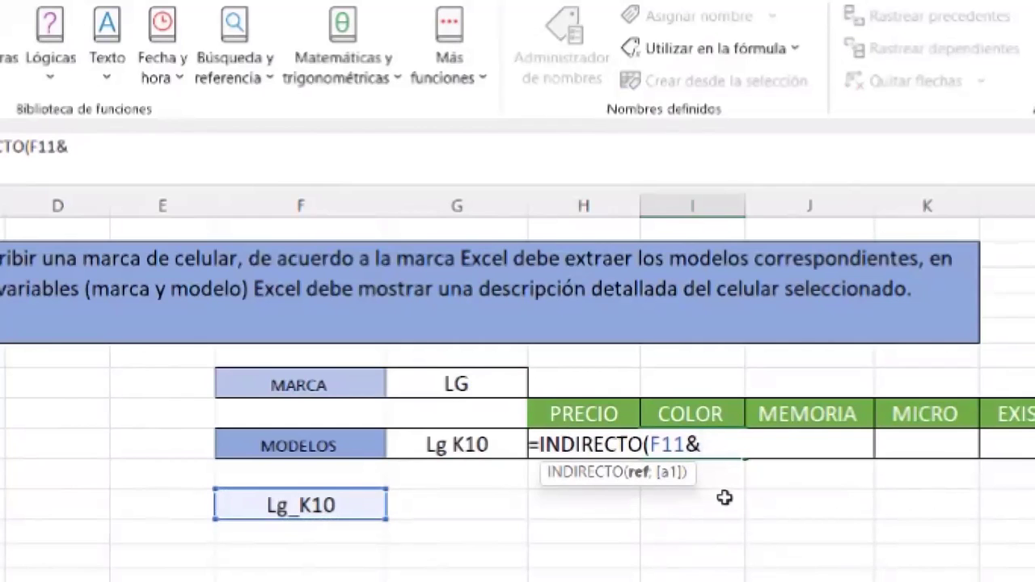
text(" cOL)
key(BackSpace)
key(BackSpace)
key(BackSpace)
text(COL)
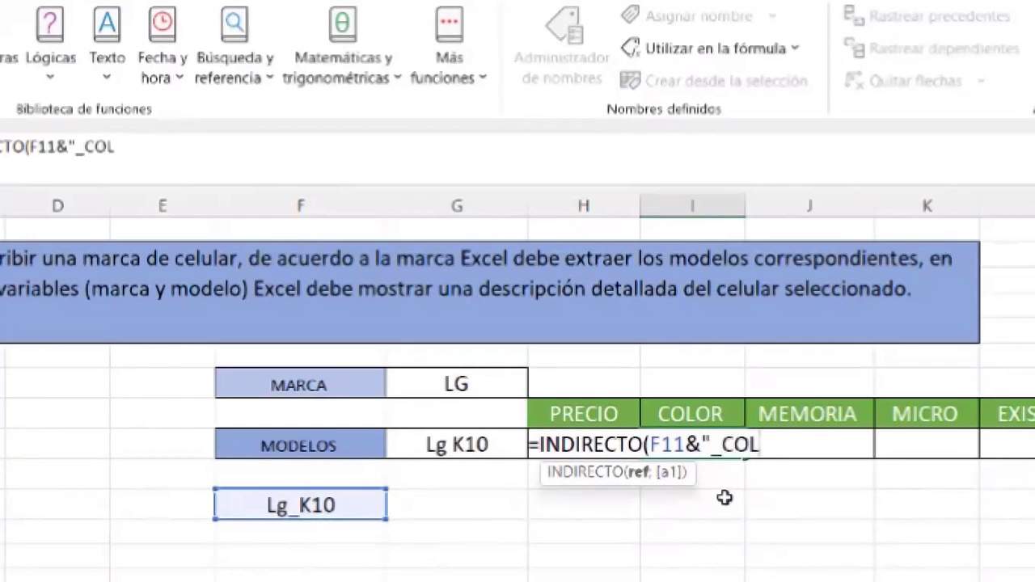
text("))
key(Return)
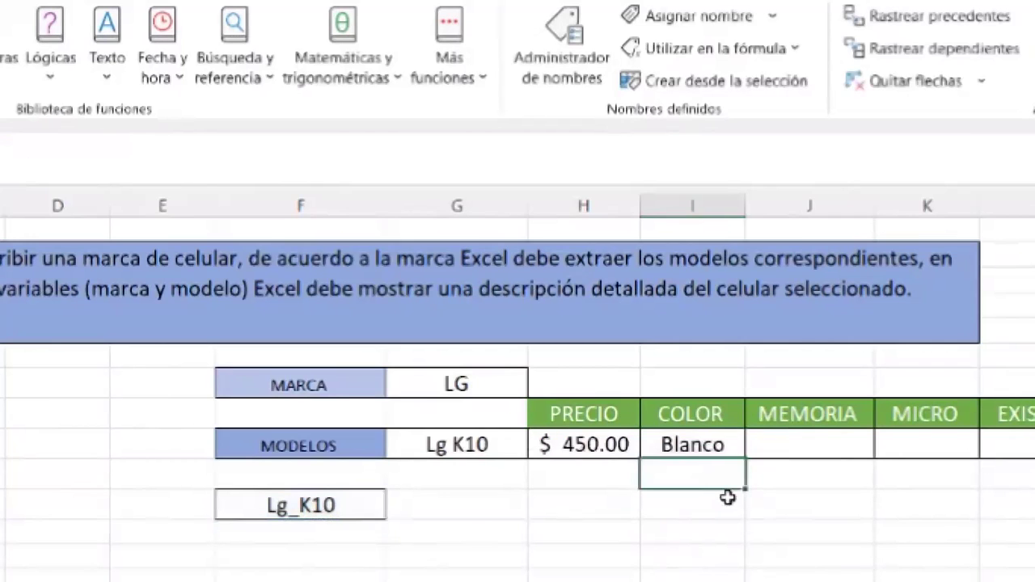
click(689, 437)
click(801, 443)
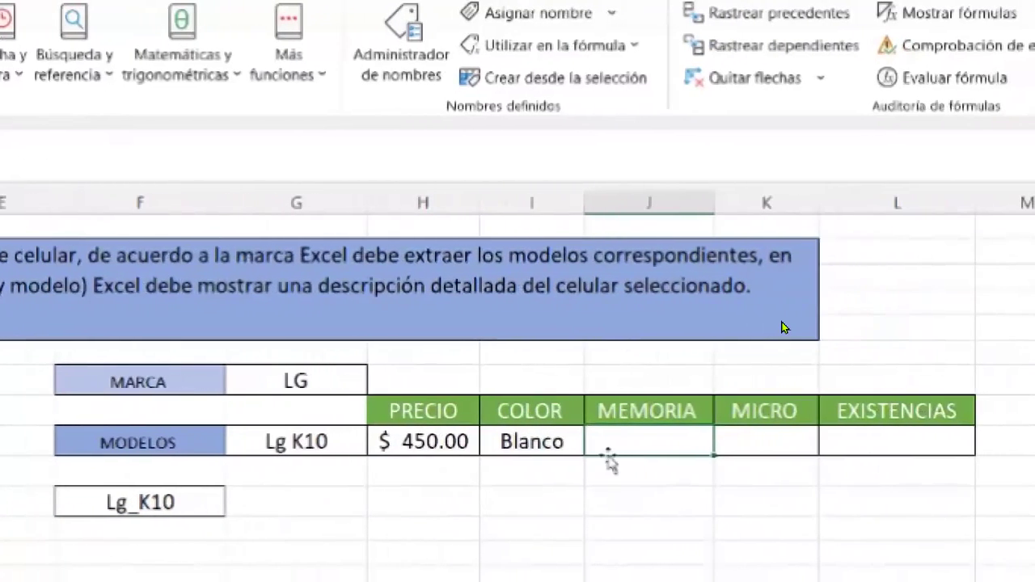
click(502, 440)
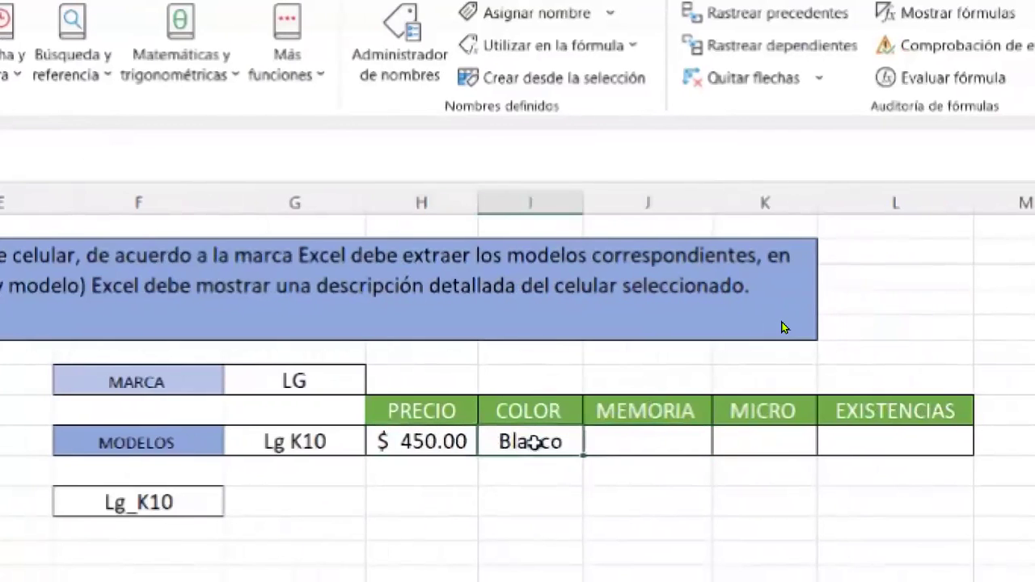
click(651, 439)
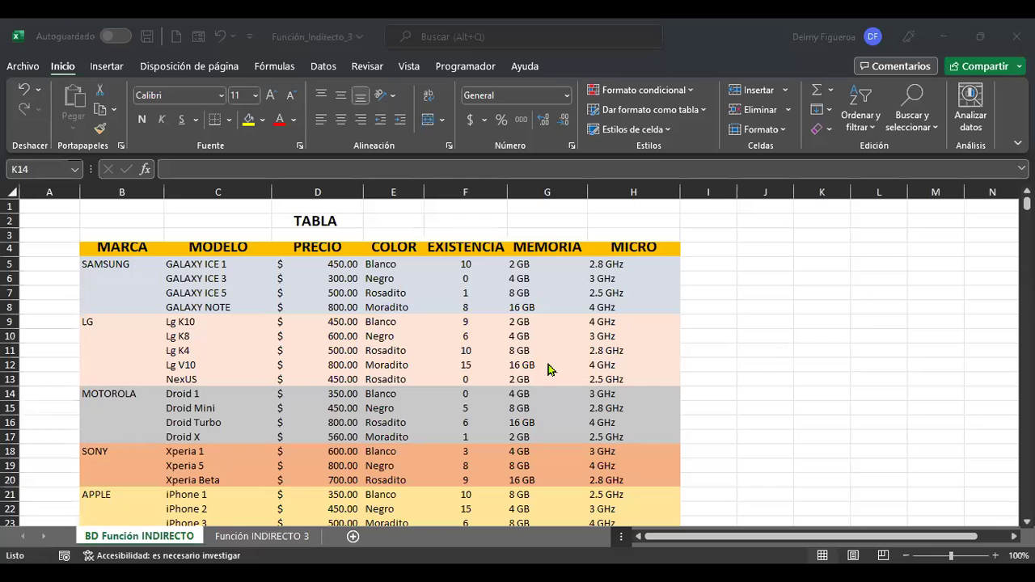
Review the phone records on the BD Función INDIRECTO sheet and the empty lookup layout on the Función INDIRECTO 3 sheet.
scroll(548, 369, up, 2)
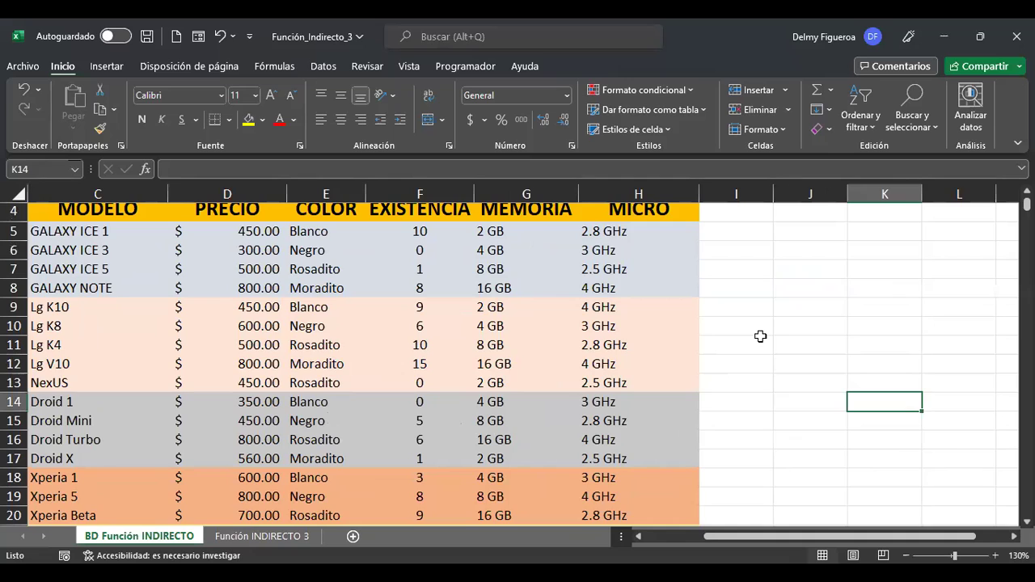
key(ctrl+Home)
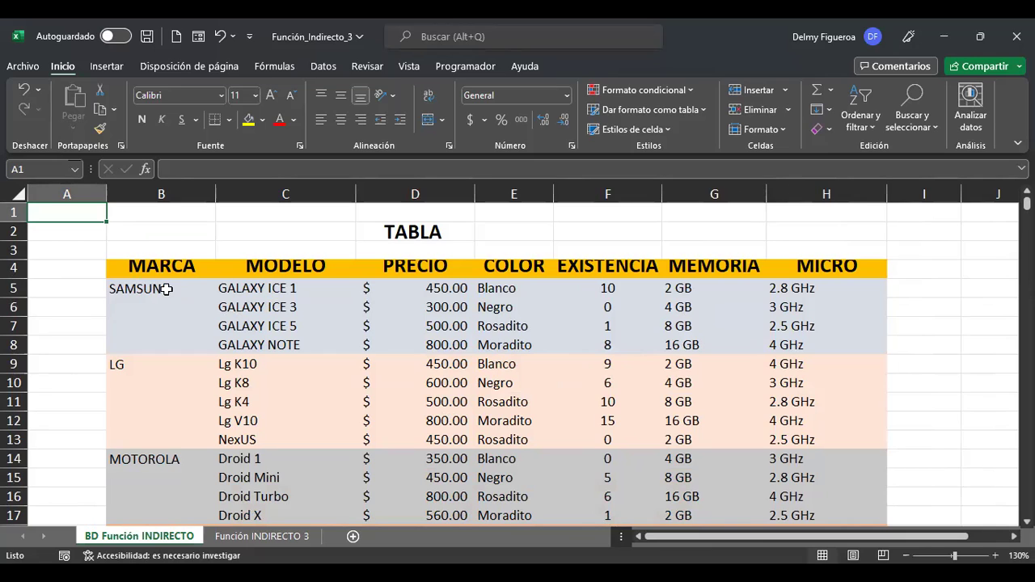
click(281, 289)
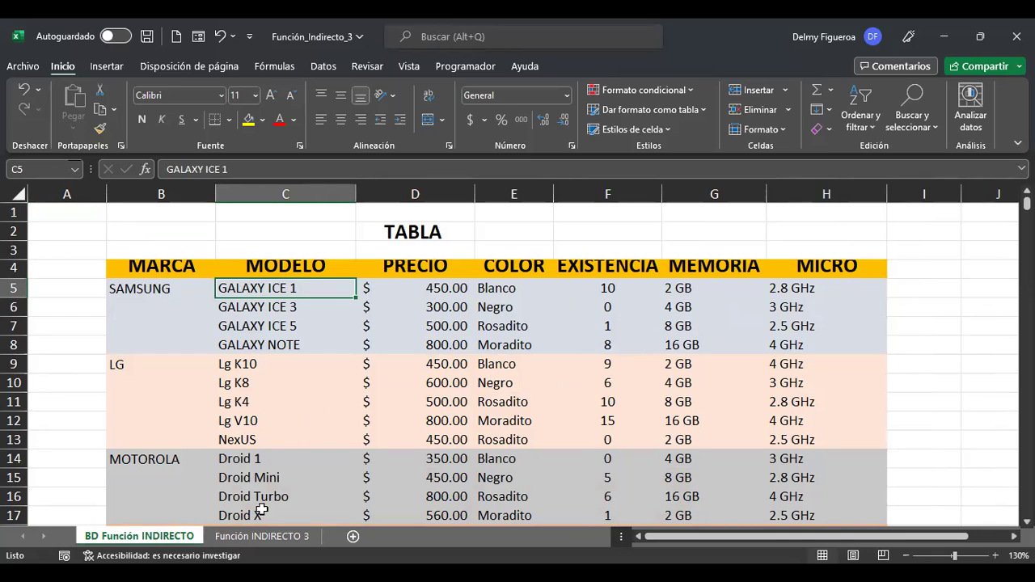
scroll(476, 337, down, 1)
scroll(476, 337, down, 7)
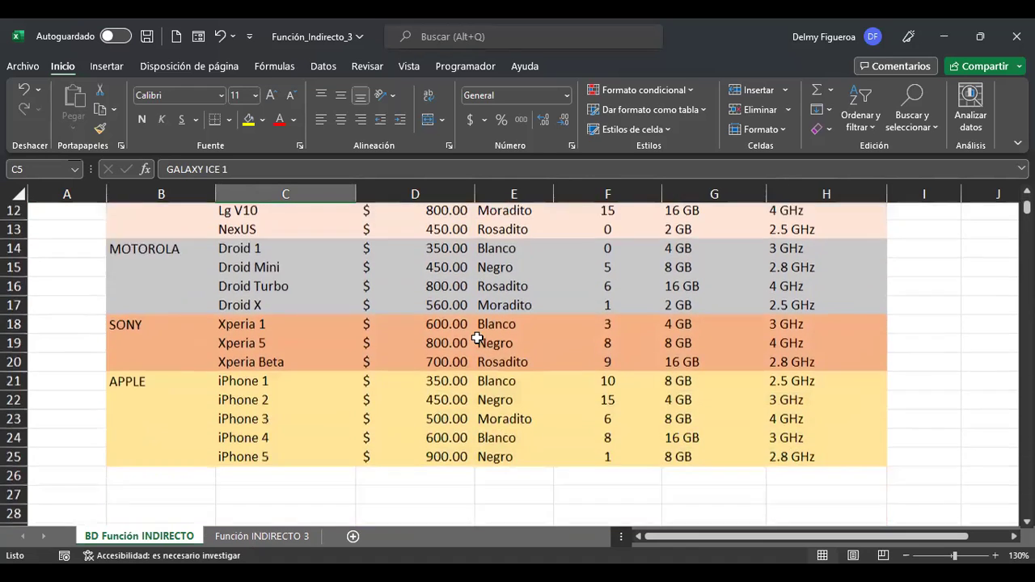
scroll(475, 338, up, 8)
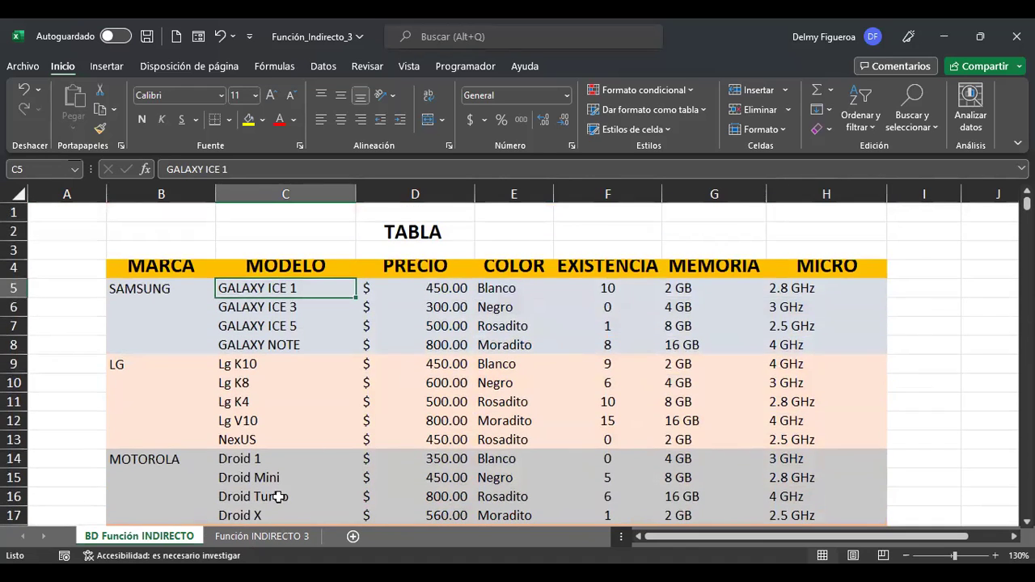
click(278, 534)
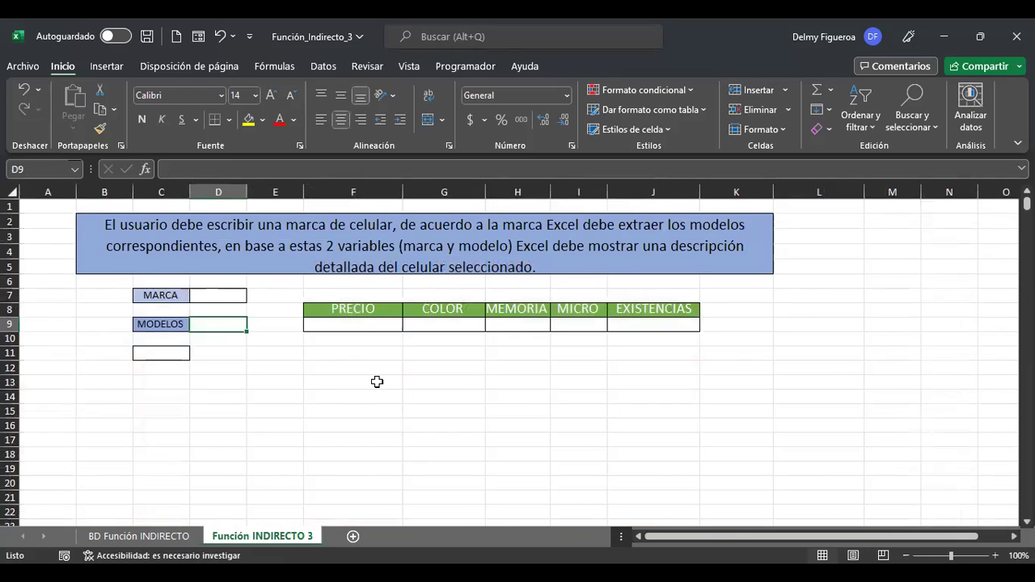
scroll(377, 382, up, 3)
scroll(377, 381, up, 2)
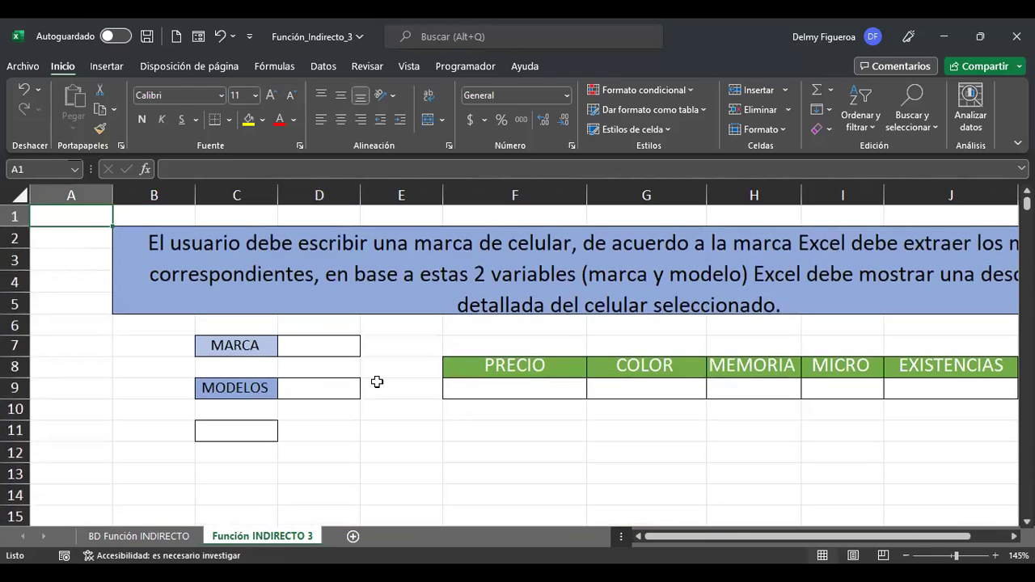
click(303, 346)
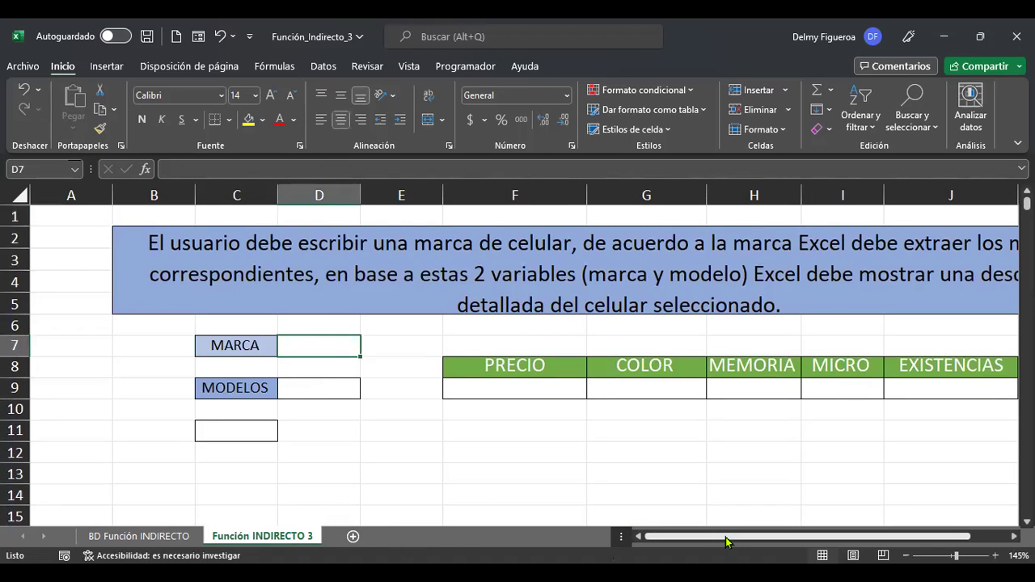
drag(732, 541, 762, 541)
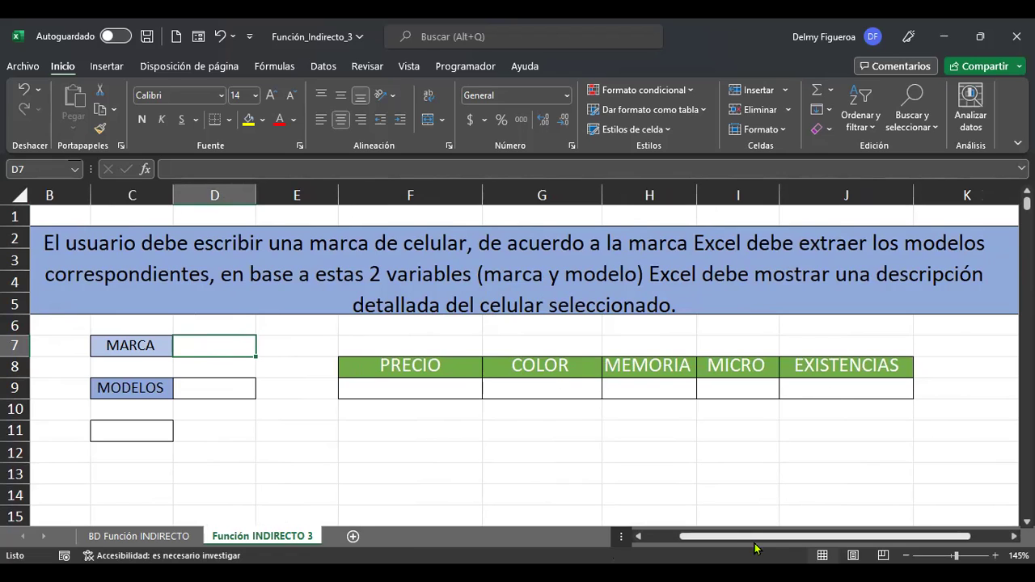
click(659, 536)
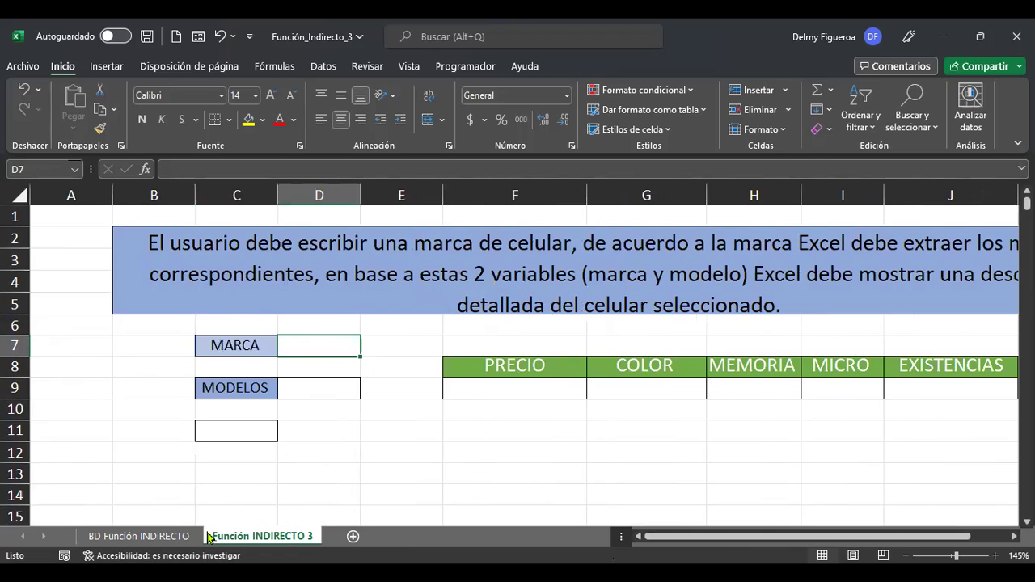
Check the Name Manager and the Name Box list for existing defined names, and look over the MARCA and MODELOS input cells.
click(275, 65)
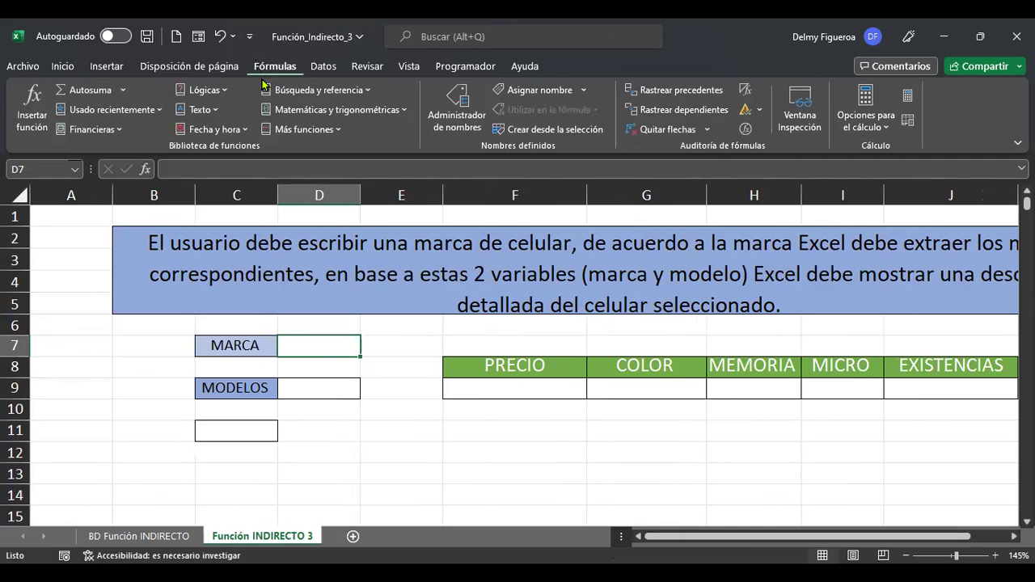
click(467, 134)
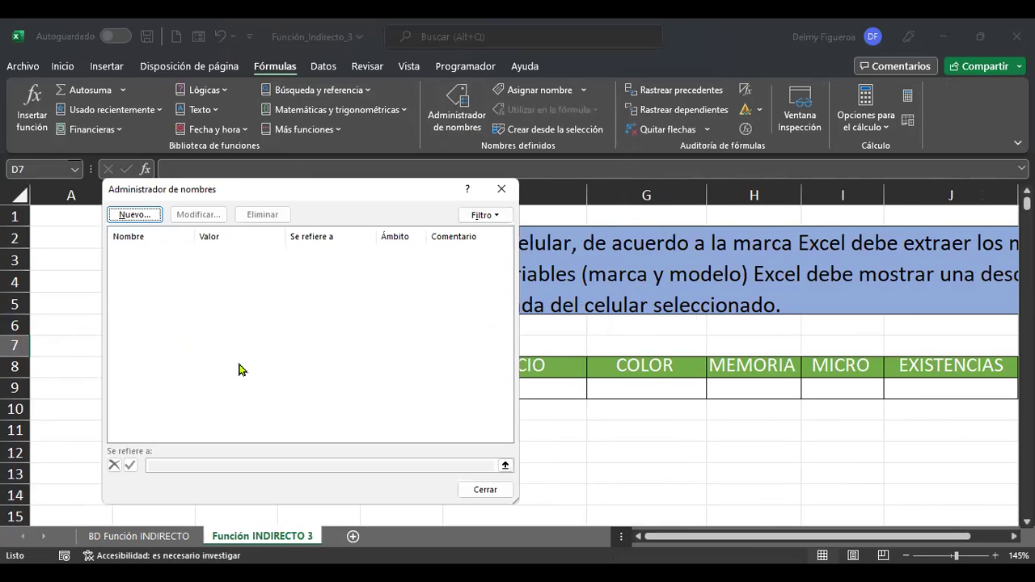
click(495, 490)
click(74, 172)
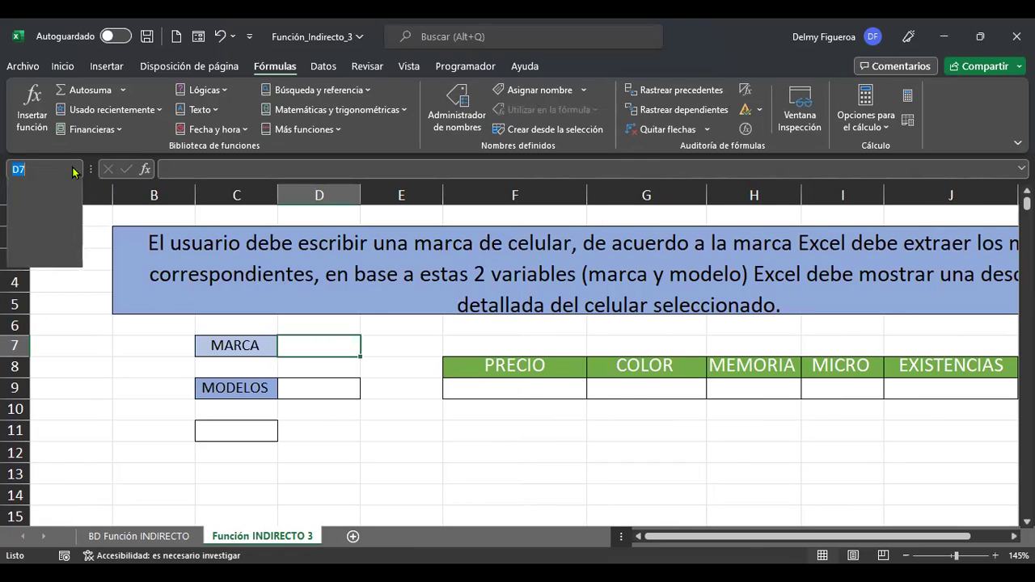
click(316, 453)
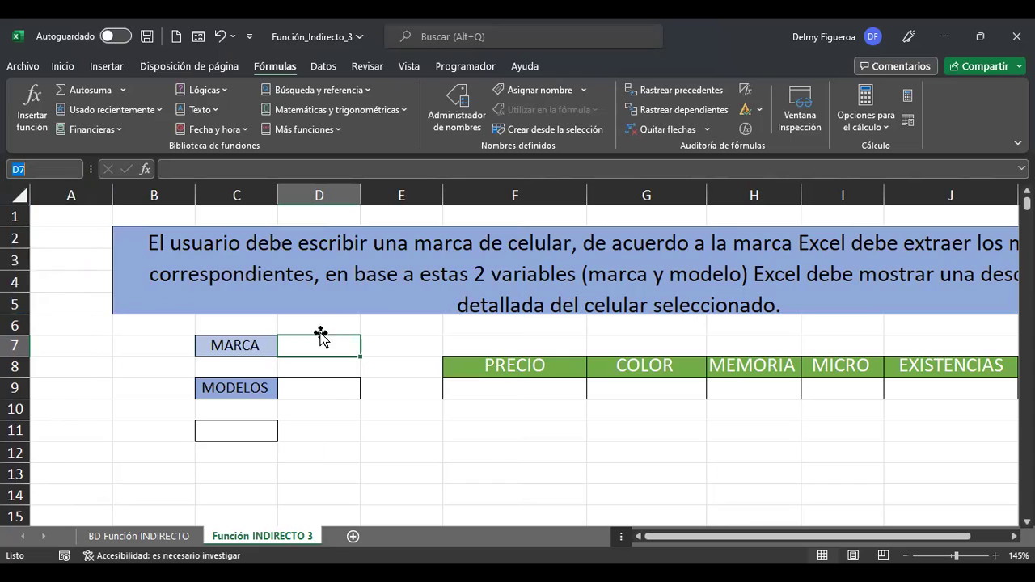
click(335, 396)
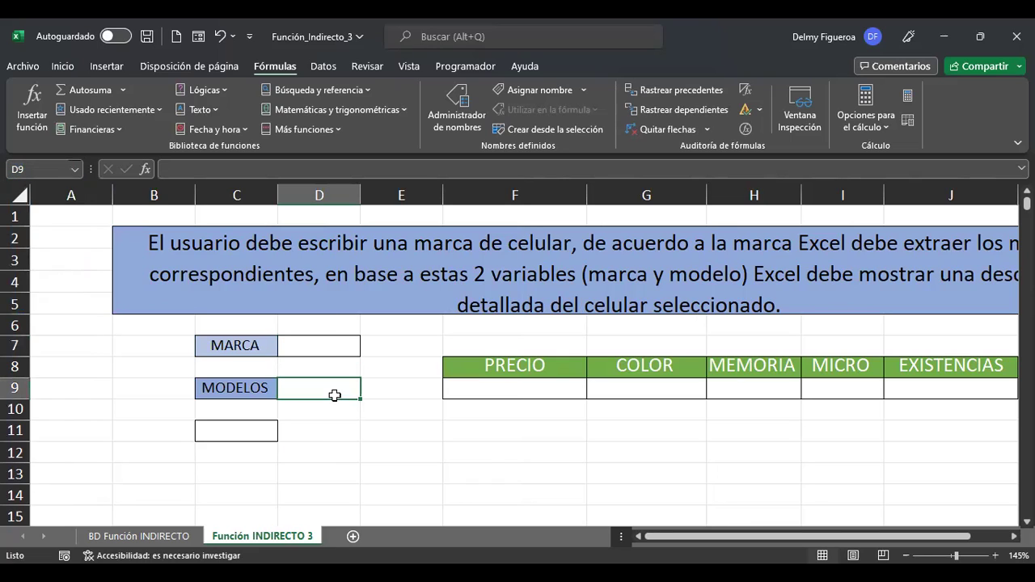
click(341, 347)
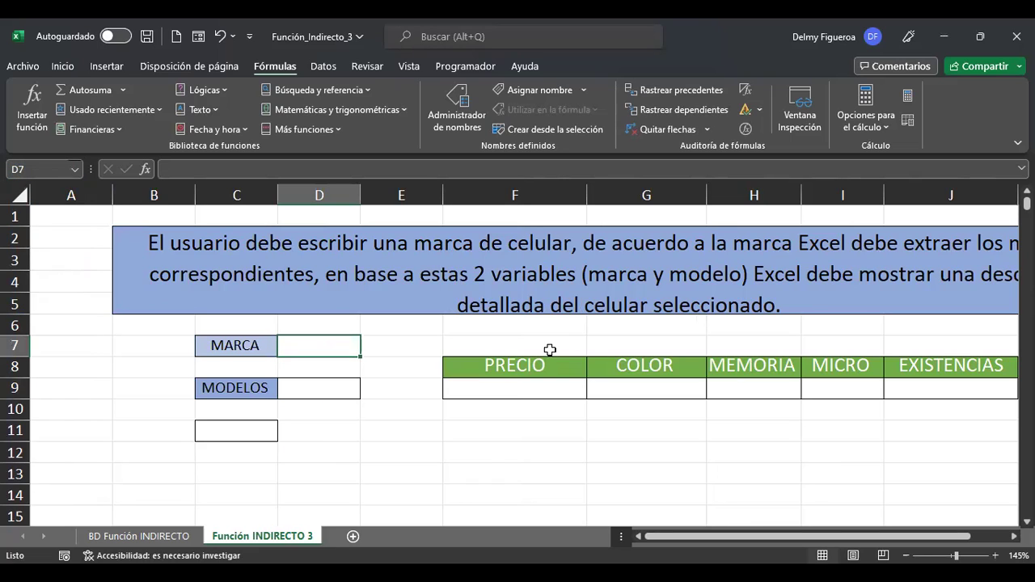
On the BD Función INDIRECTO sheet, examine the SAMSUNG model range C5:C8 and its brand cell B5.
click(181, 537)
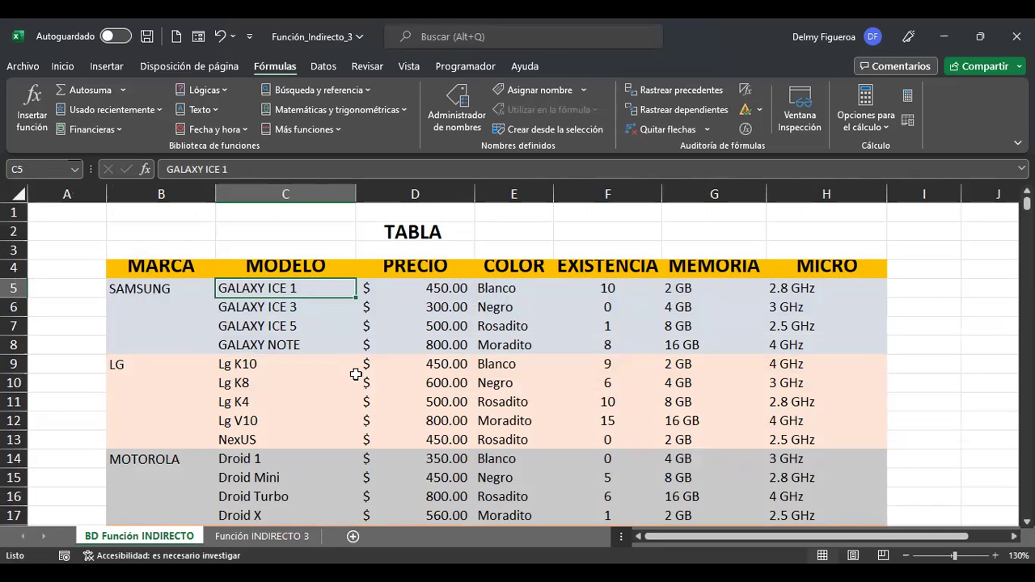
key(ctrl+Home)
click(296, 288)
drag(274, 286, 273, 339)
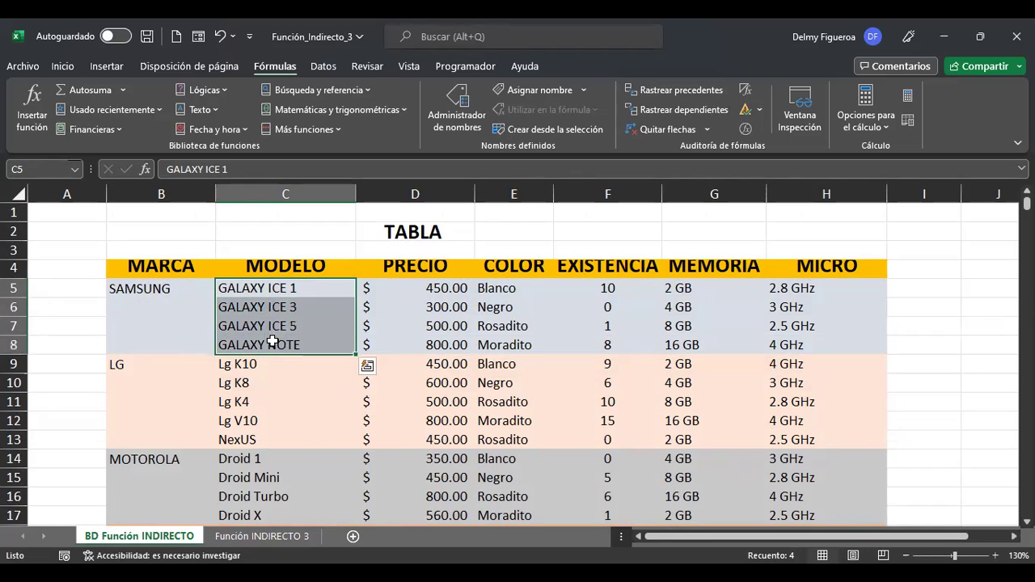
click(164, 295)
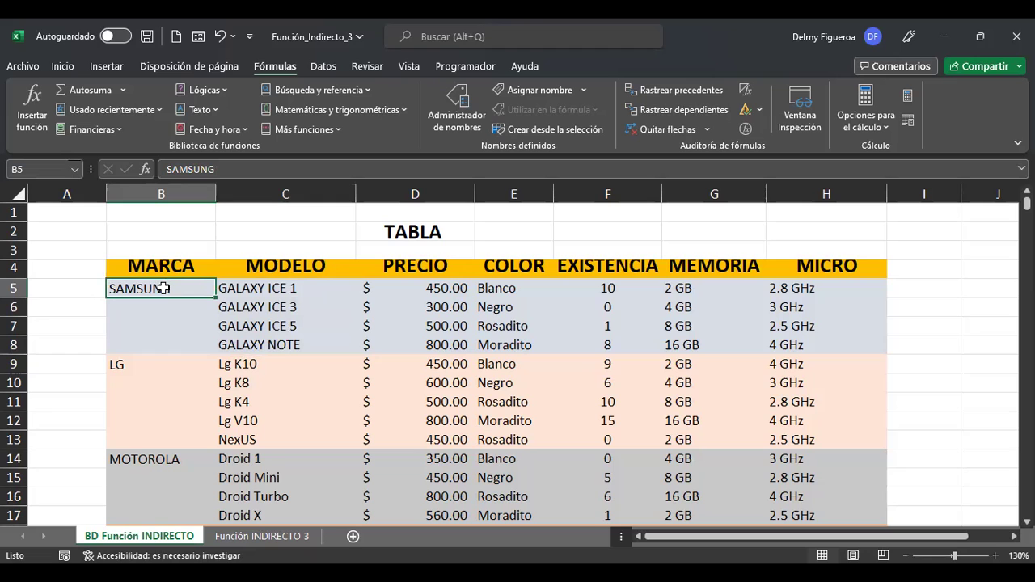
Assign the name SAMSUNG to the Samsung model range C5:C8 on the BD Función INDIRECTO sheet.
click(279, 538)
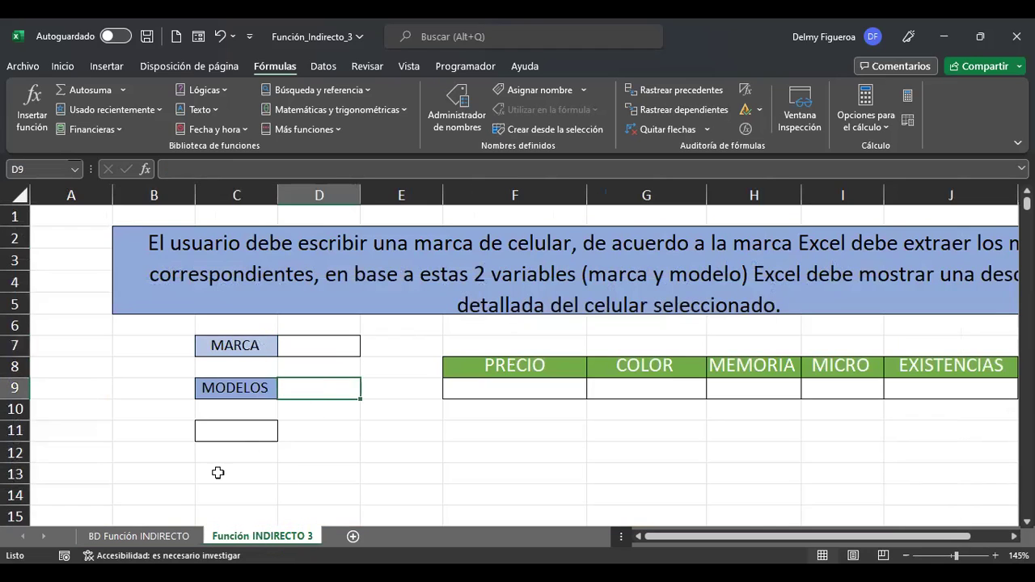
click(557, 386)
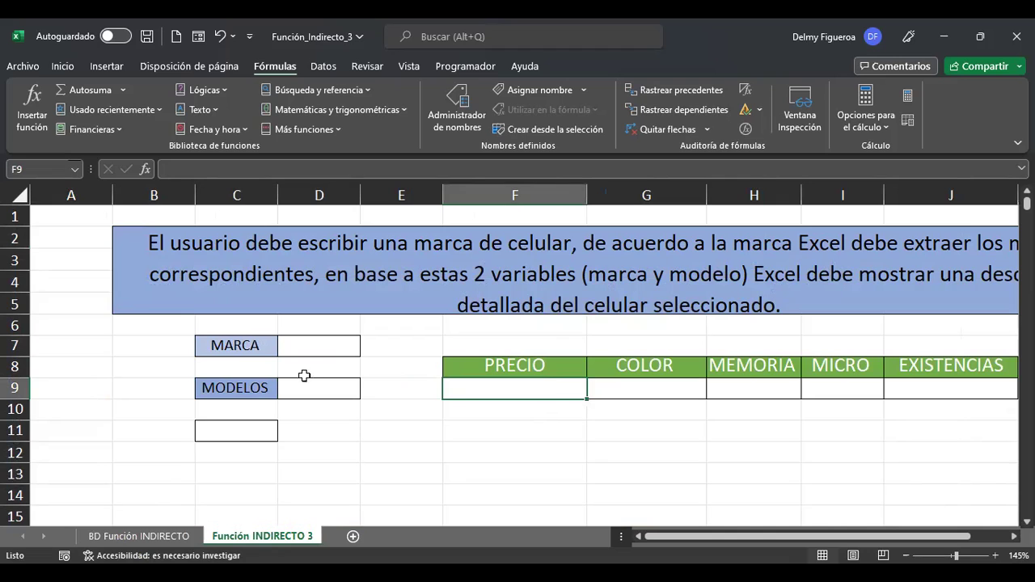
click(144, 536)
drag(241, 288, 256, 340)
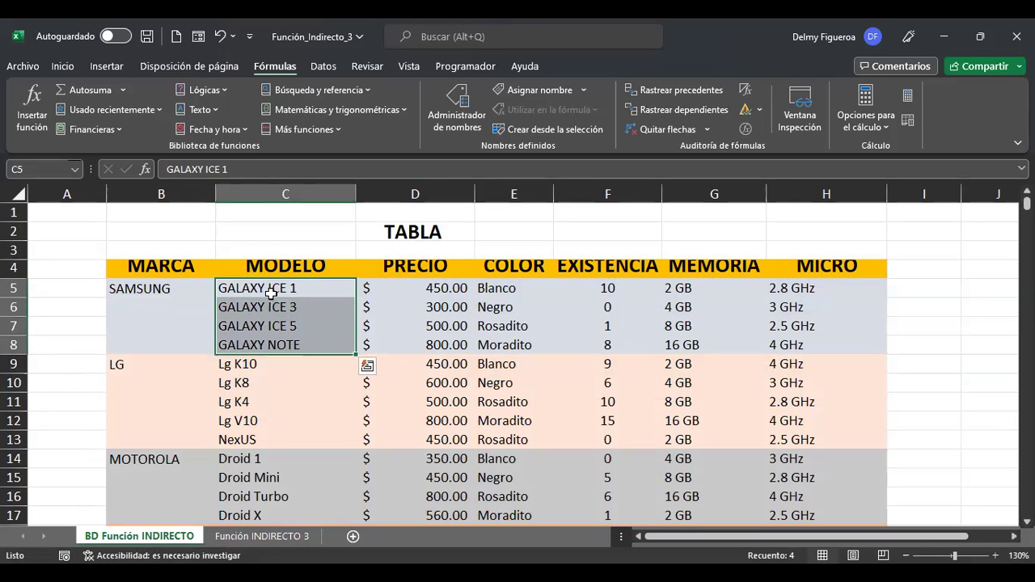
click(50, 168)
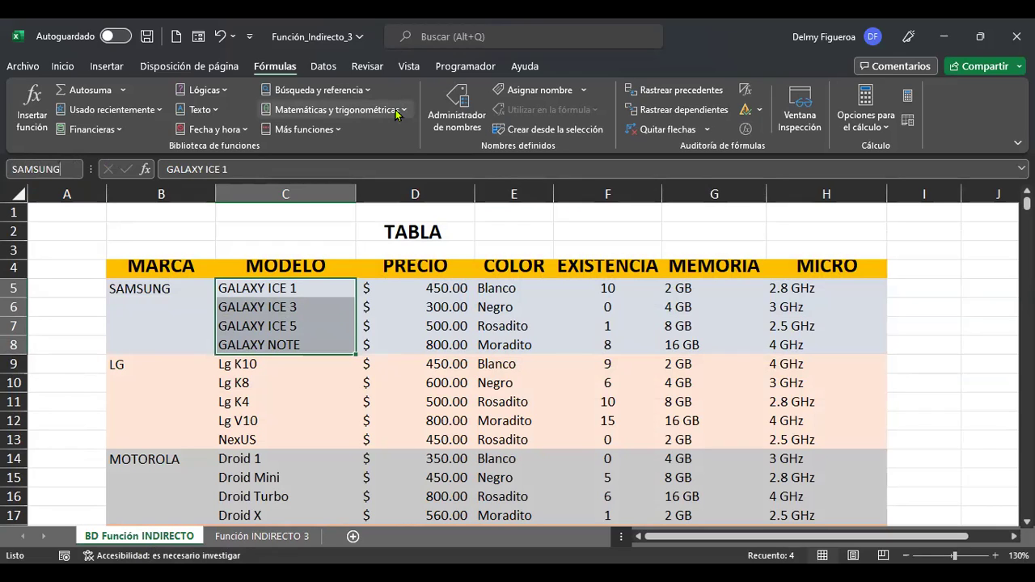
key(Return)
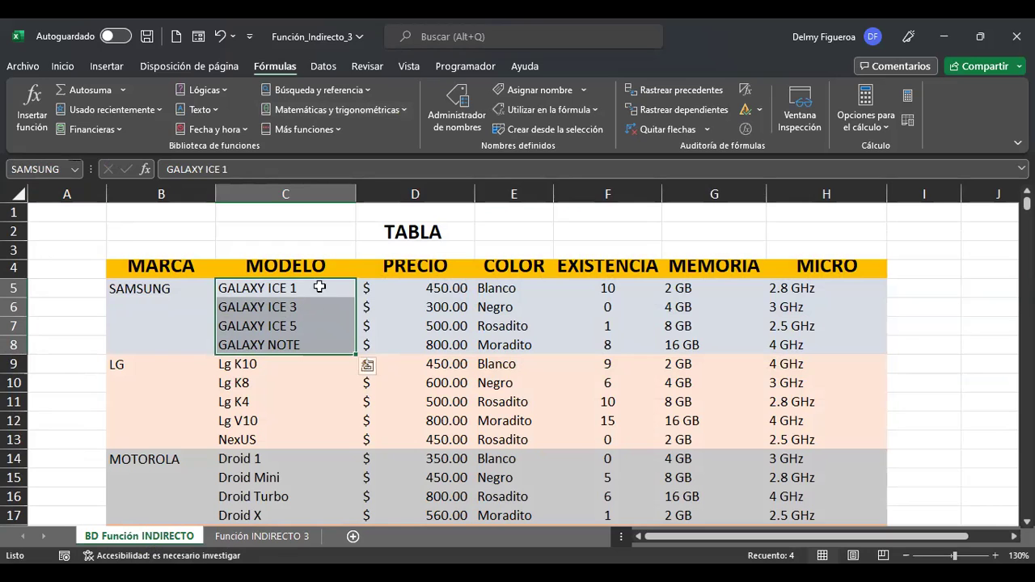
Define the name LG for the LG model range C9:C13.
drag(266, 364, 271, 435)
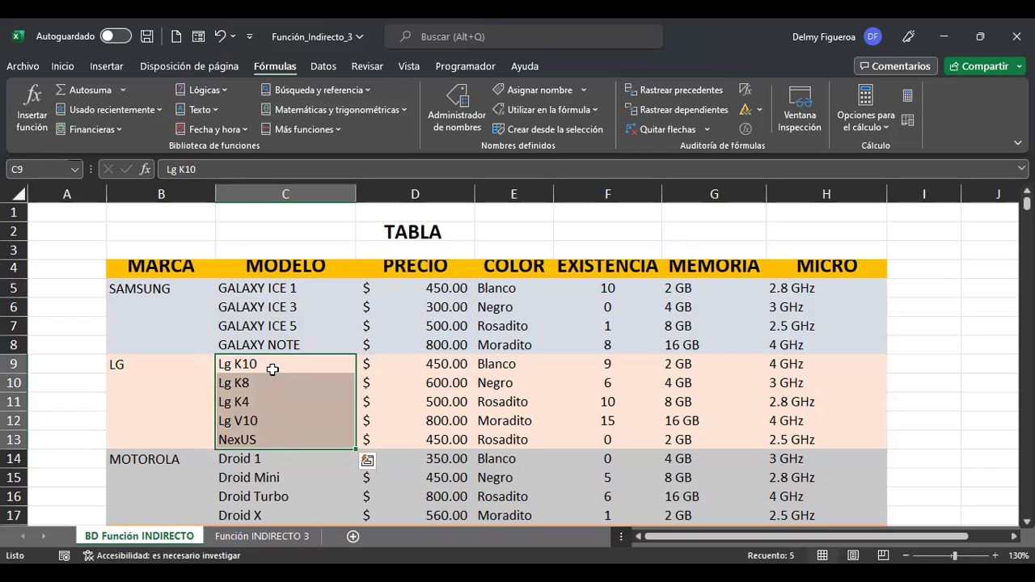
click(47, 166)
key(Escape)
Define the name MOTOROLA for the Motorola model range C14:C17.
scroll(369, 334, down, 2)
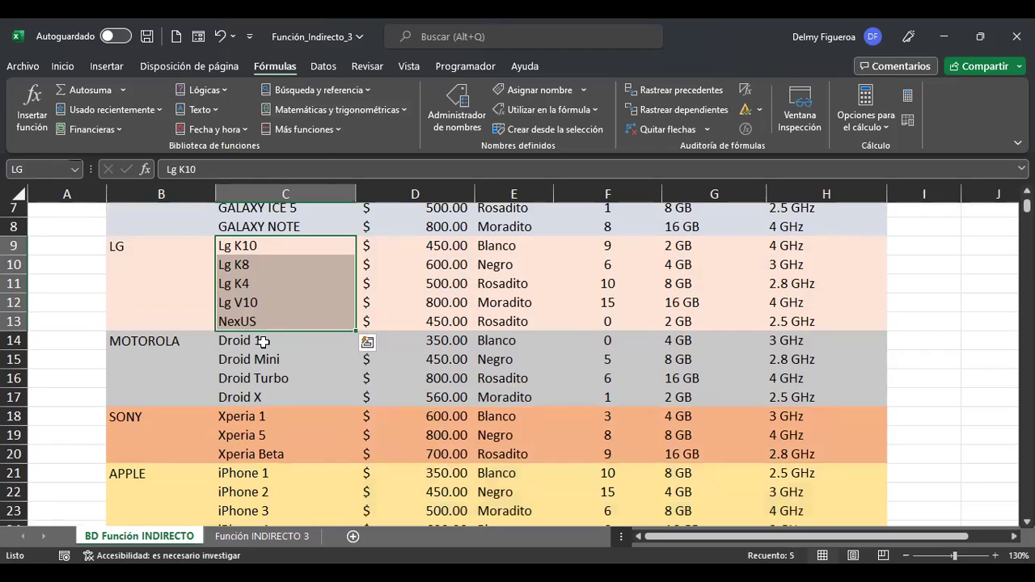
drag(263, 342, 266, 396)
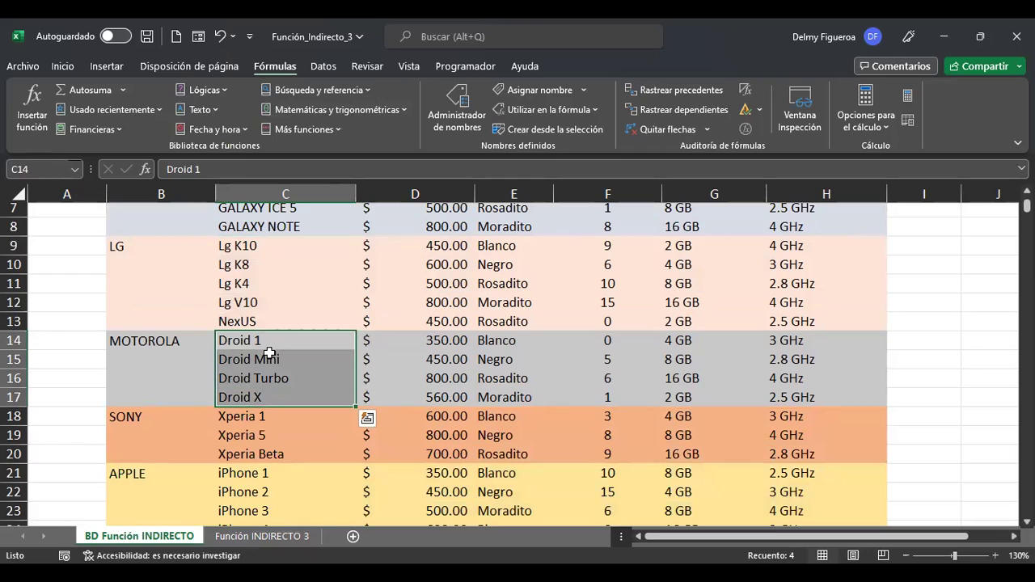
click(50, 170)
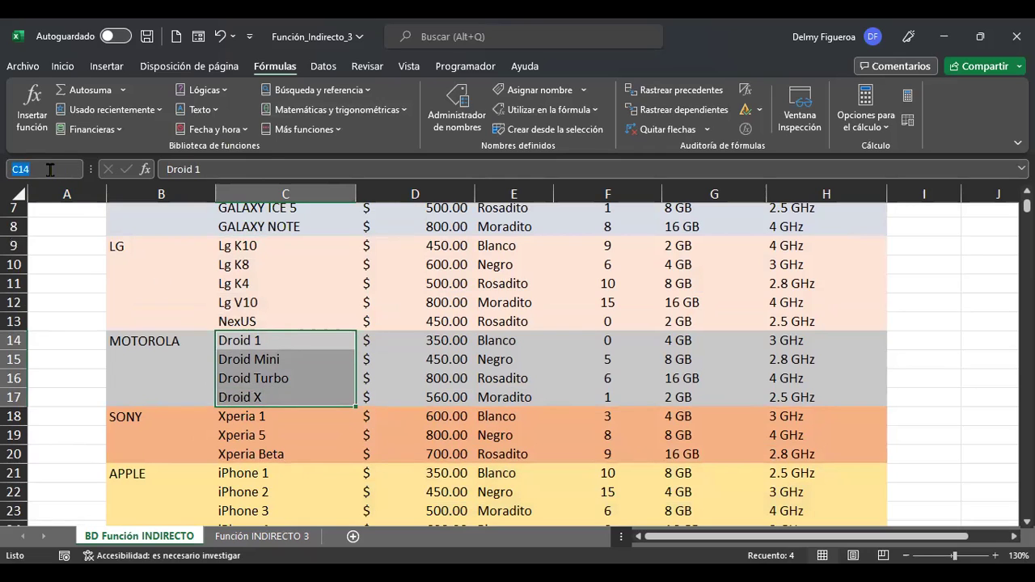
text(MOTOROLA)
key(Return)
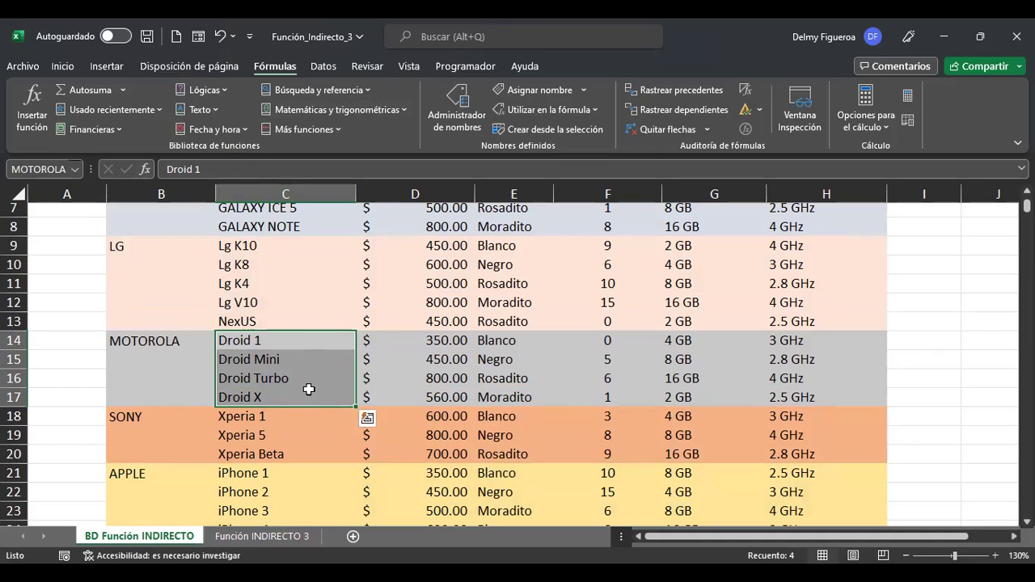
Define the name SONY for the Sony model range C18:C20.
drag(276, 416, 273, 445)
click(56, 162)
text(SONY)
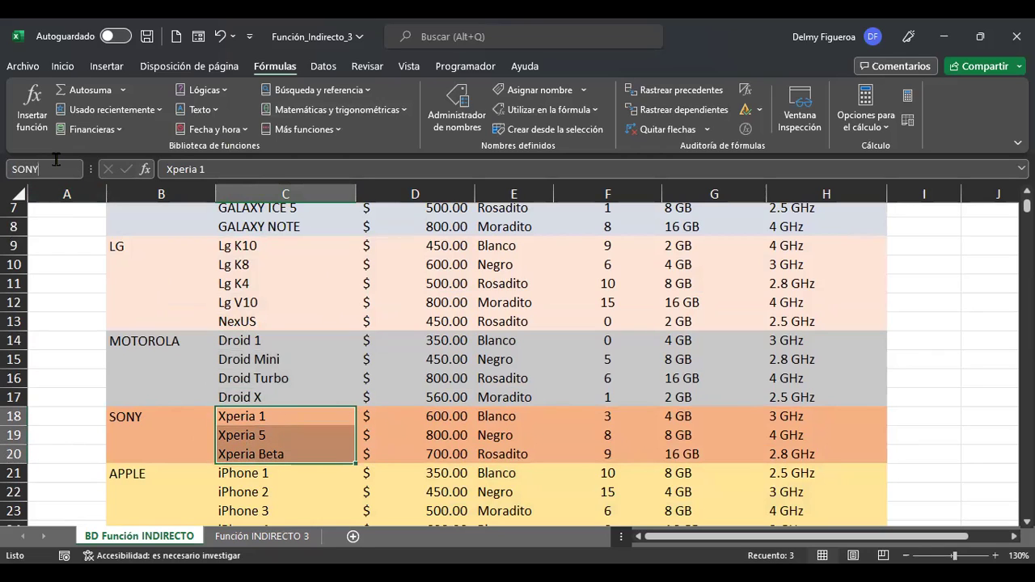
Define the name APPLE for the iPhone model range C21:C25.
scroll(248, 364, down, 1)
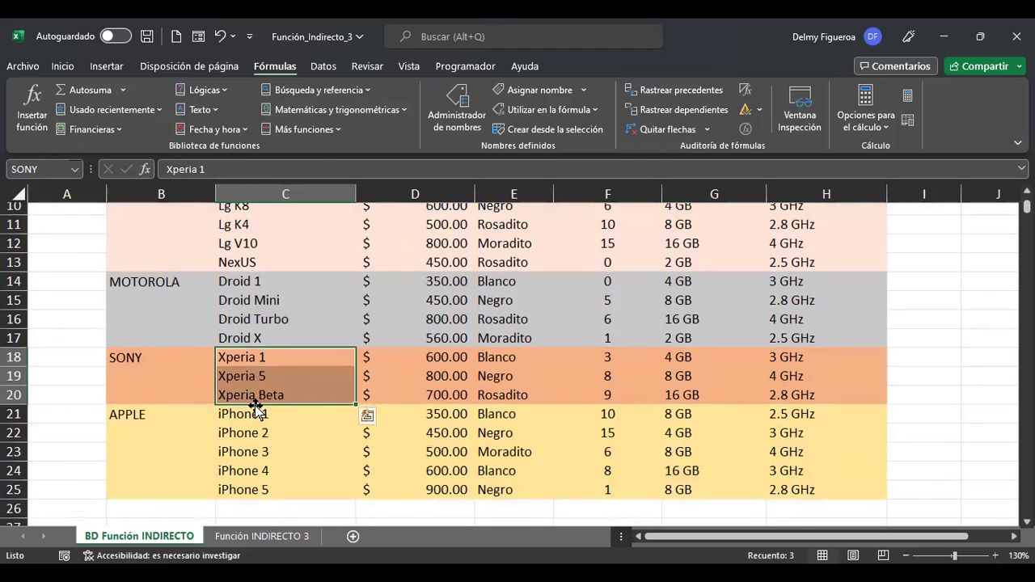
drag(254, 413, 254, 485)
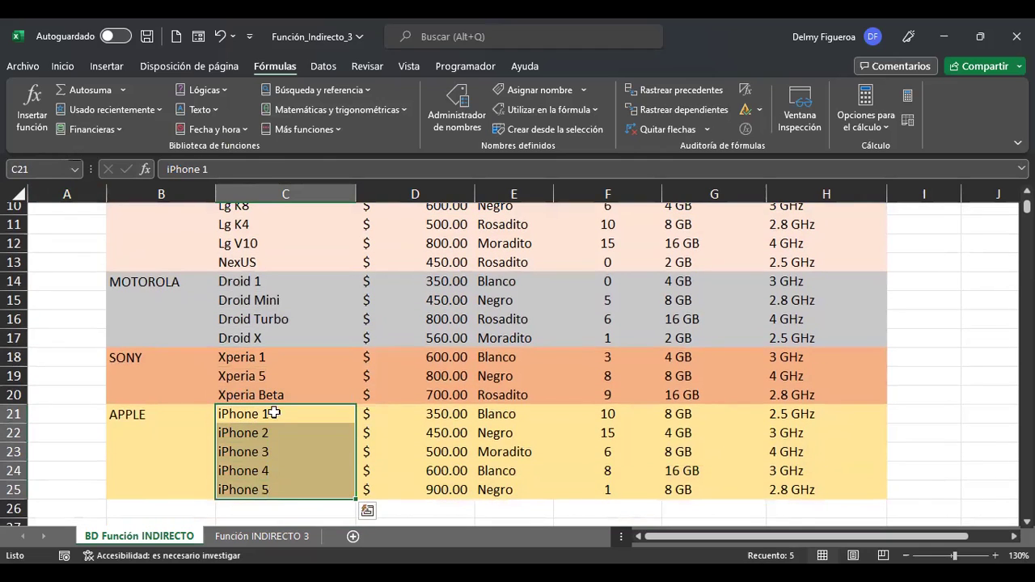
click(36, 169)
text(APPLE)
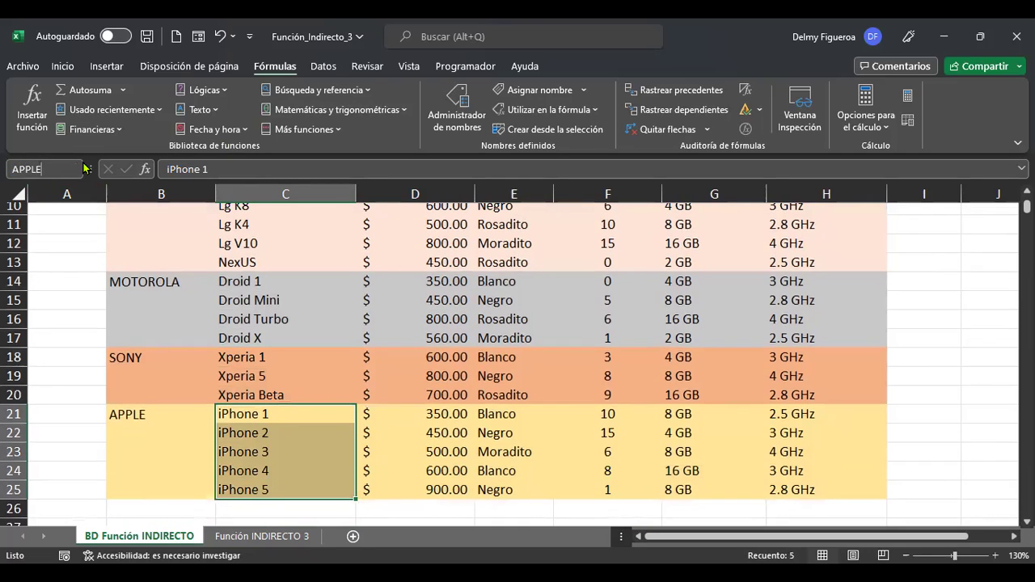
key(Return)
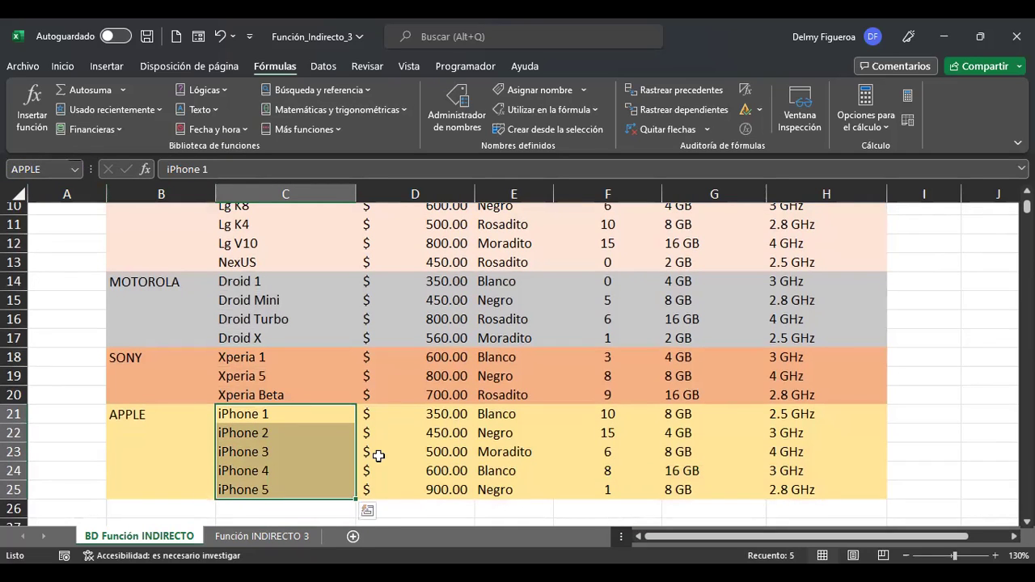
Check which cells the SONY and LG names select, and review all brand names in the Name Manager.
click(75, 172)
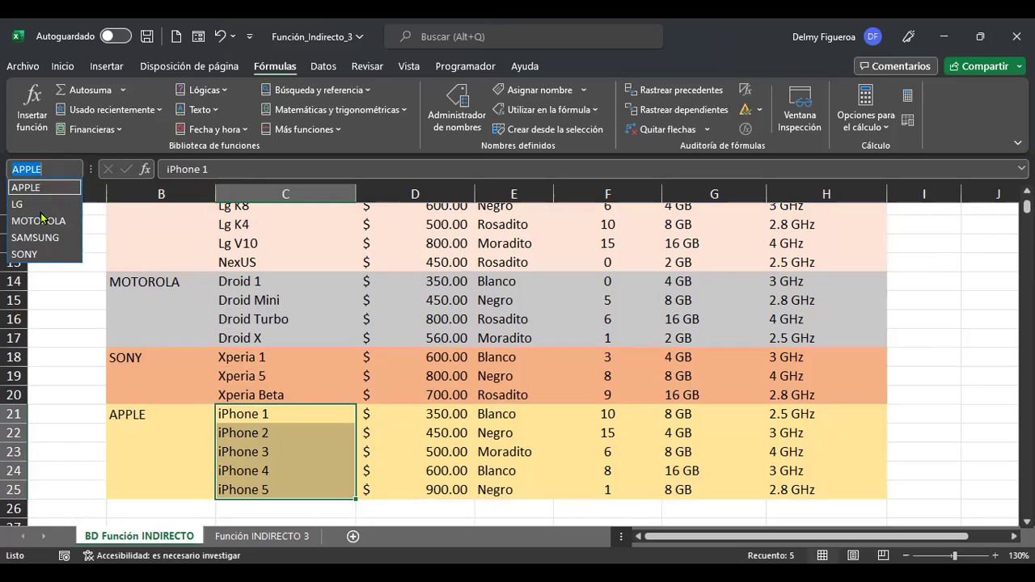
click(40, 255)
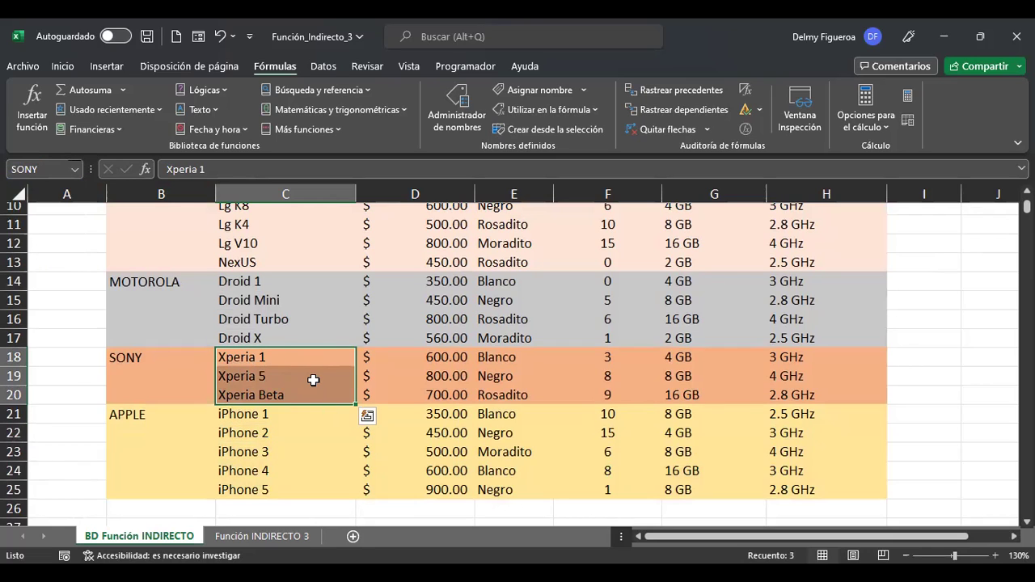
click(75, 170)
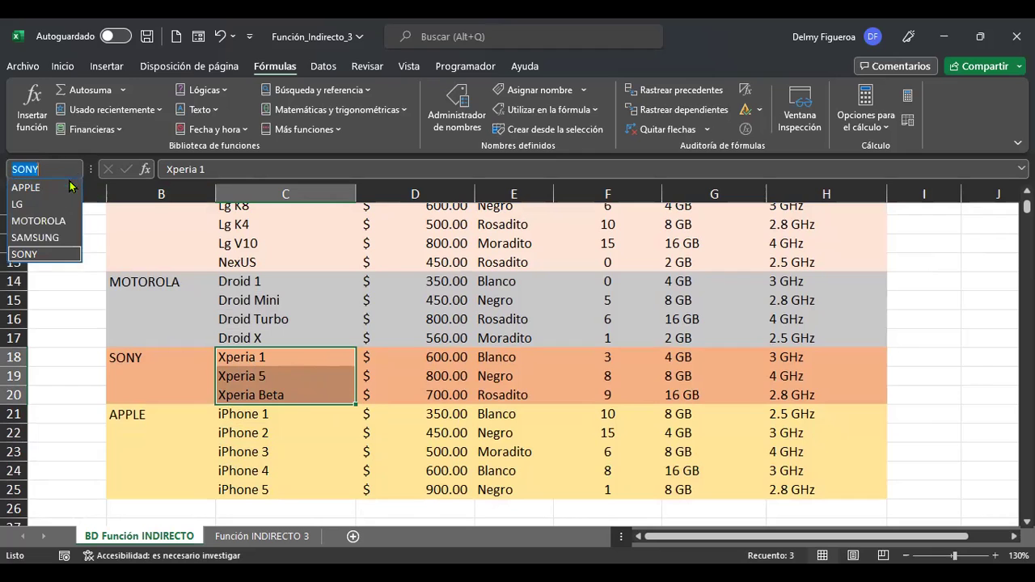
click(59, 207)
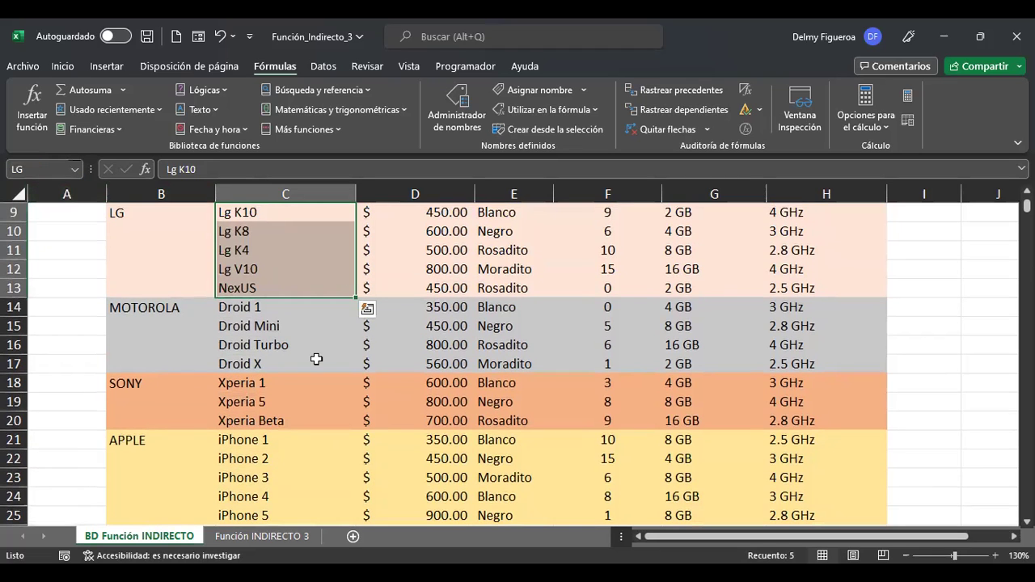
scroll(317, 359, up, 3)
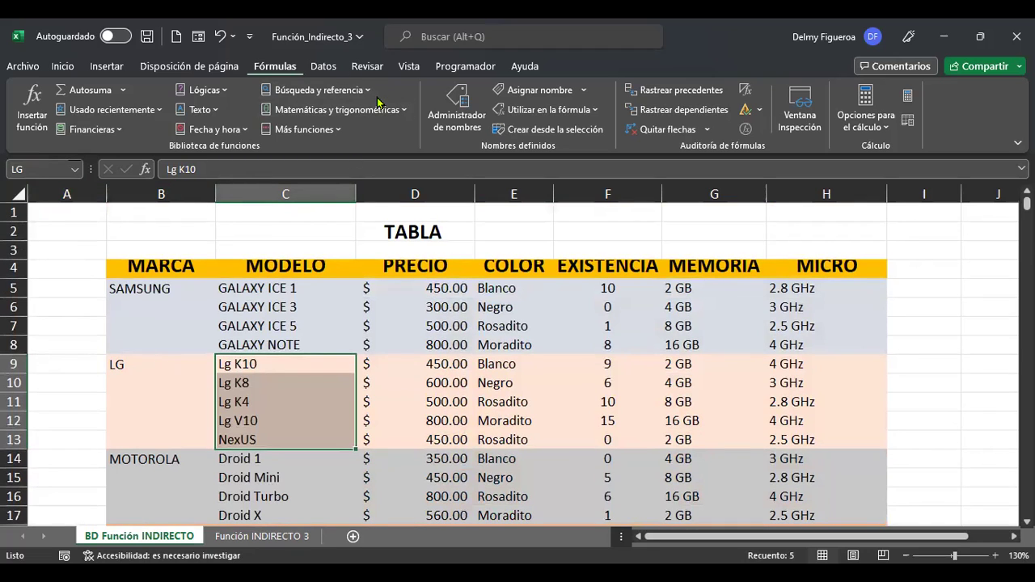
click(467, 130)
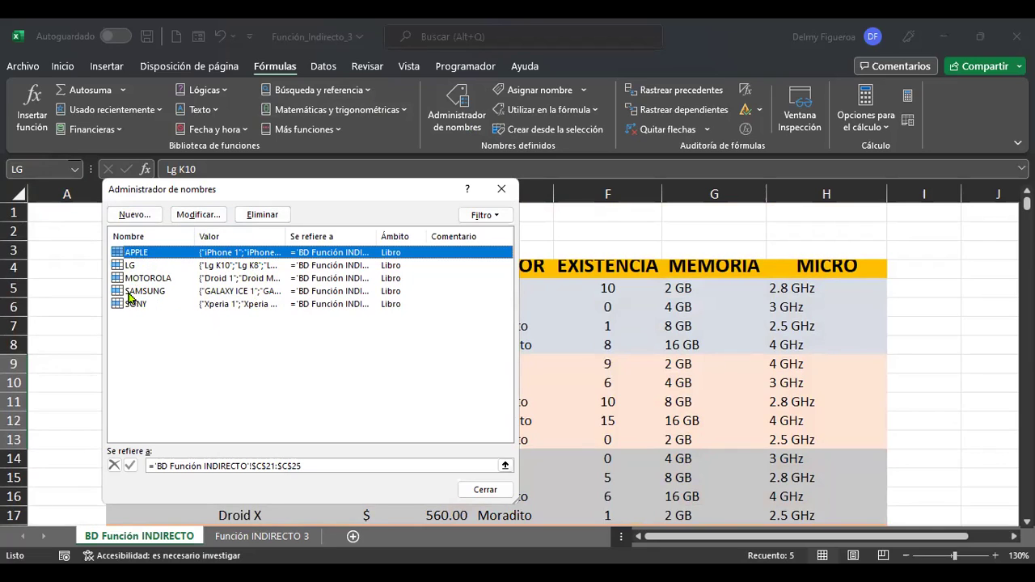
click(485, 491)
Create names from the left column for the range C5:H25, so each model names its own row of data.
click(427, 292)
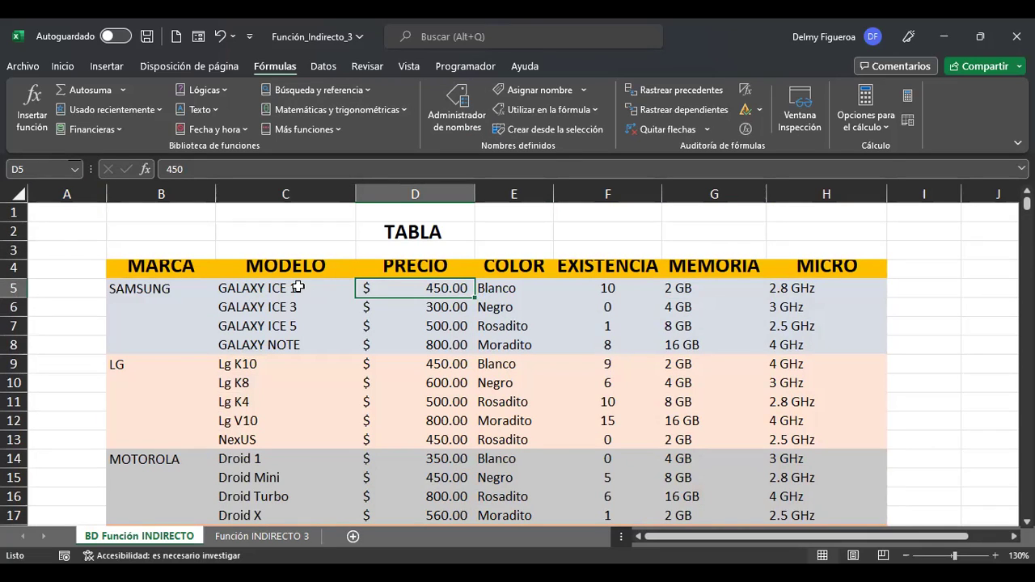
drag(298, 287, 831, 369)
scroll(823, 411, down, 4)
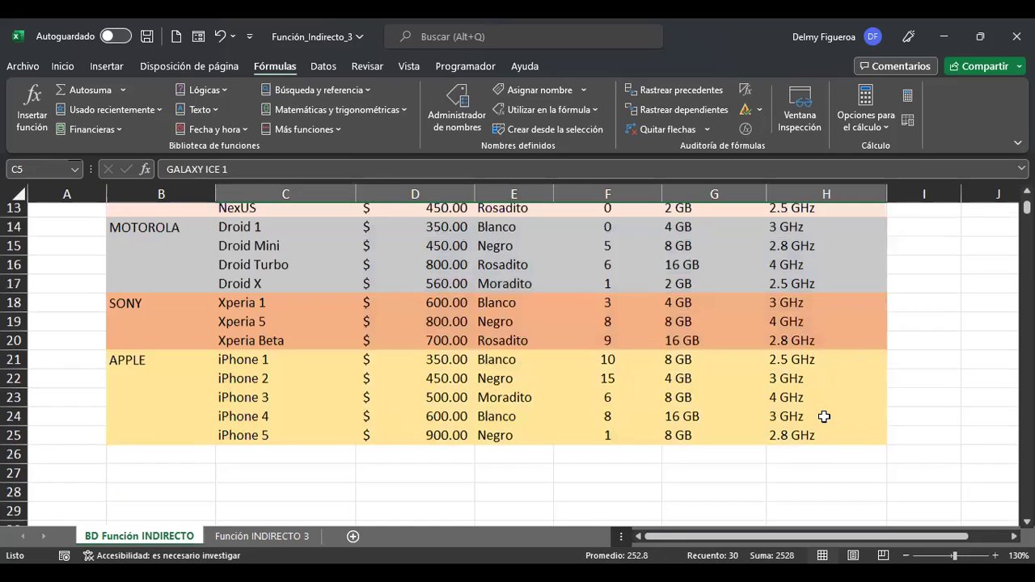
shift+click(863, 425)
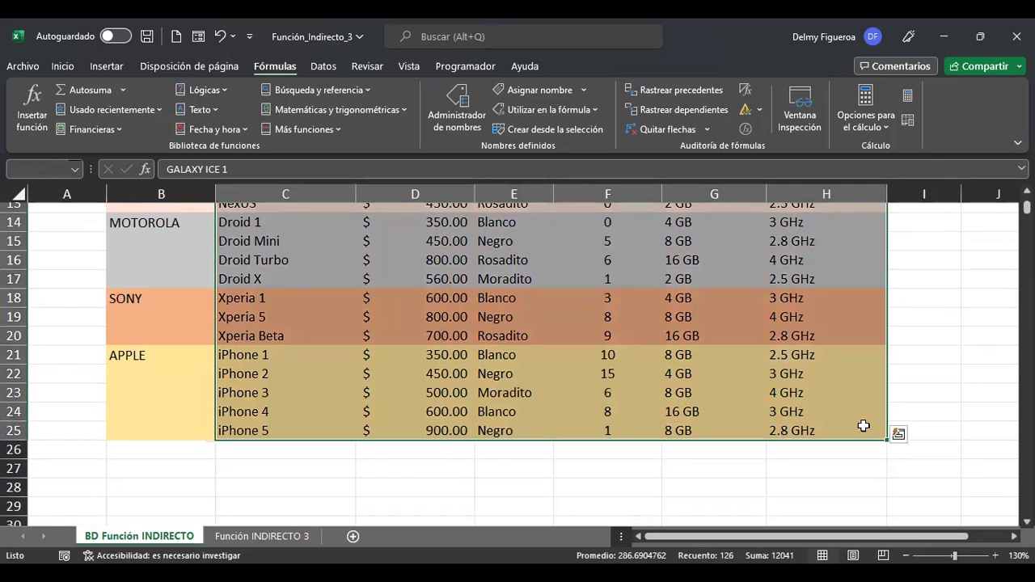
scroll(809, 437, up, 1)
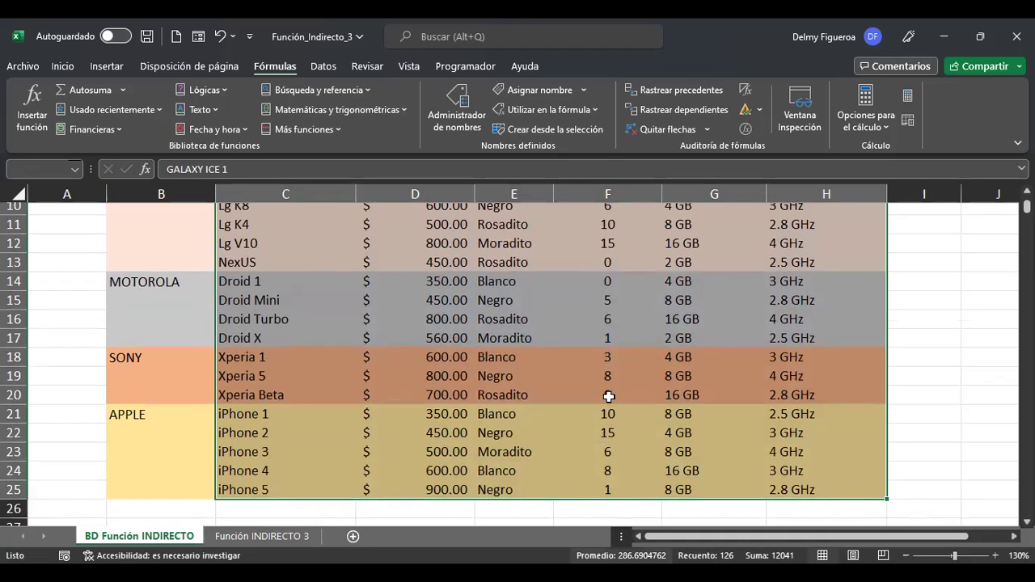
scroll(526, 255, up, 3)
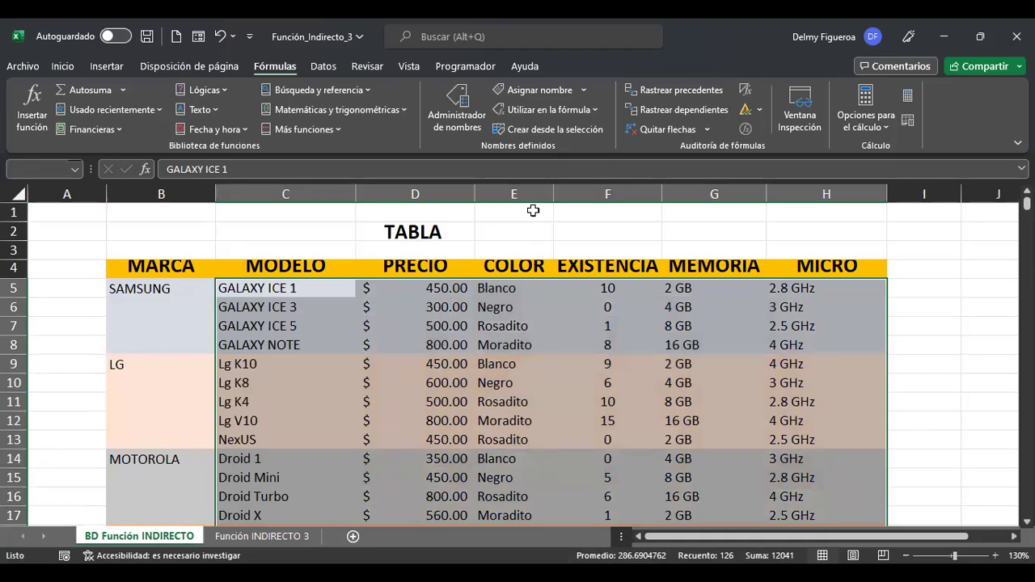
click(572, 130)
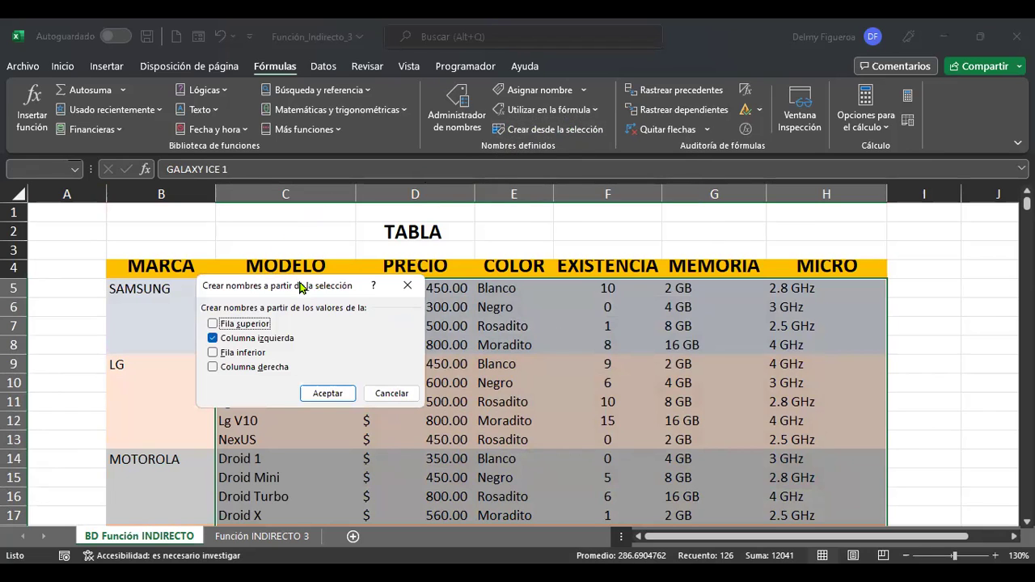
drag(324, 285, 503, 236)
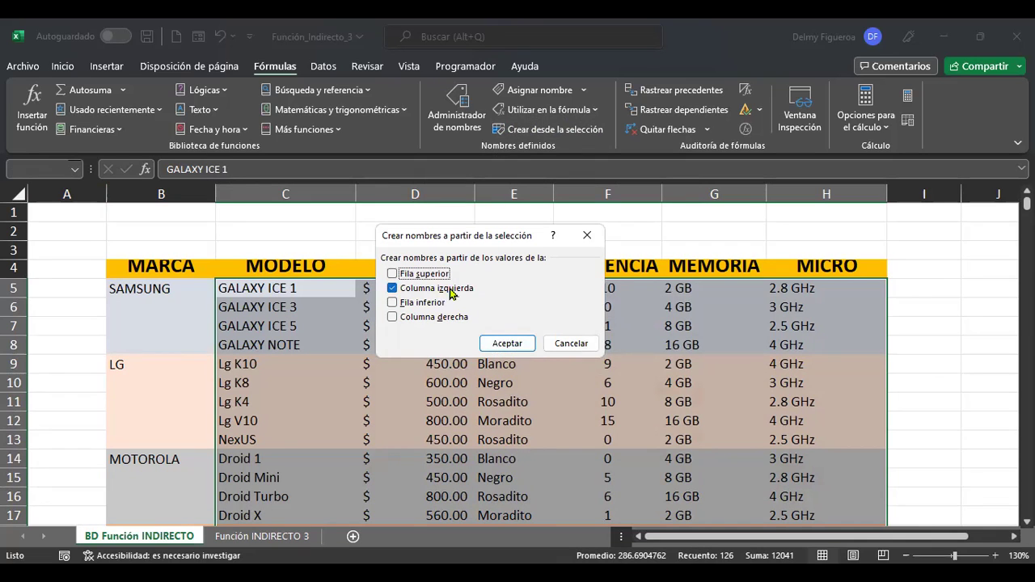
click(516, 344)
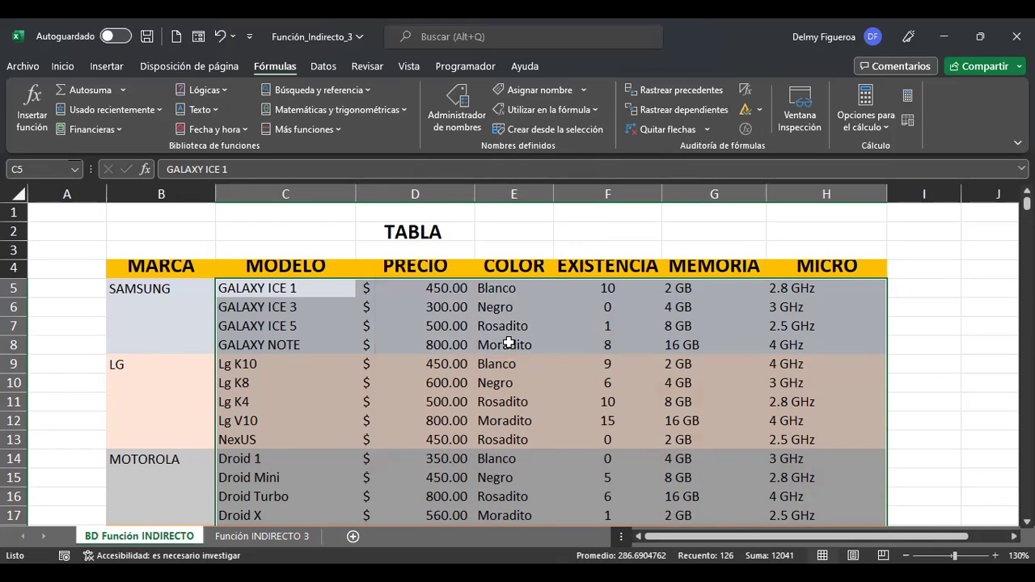
Review the model names and the ranges they refer to in the Name Manager.
click(464, 120)
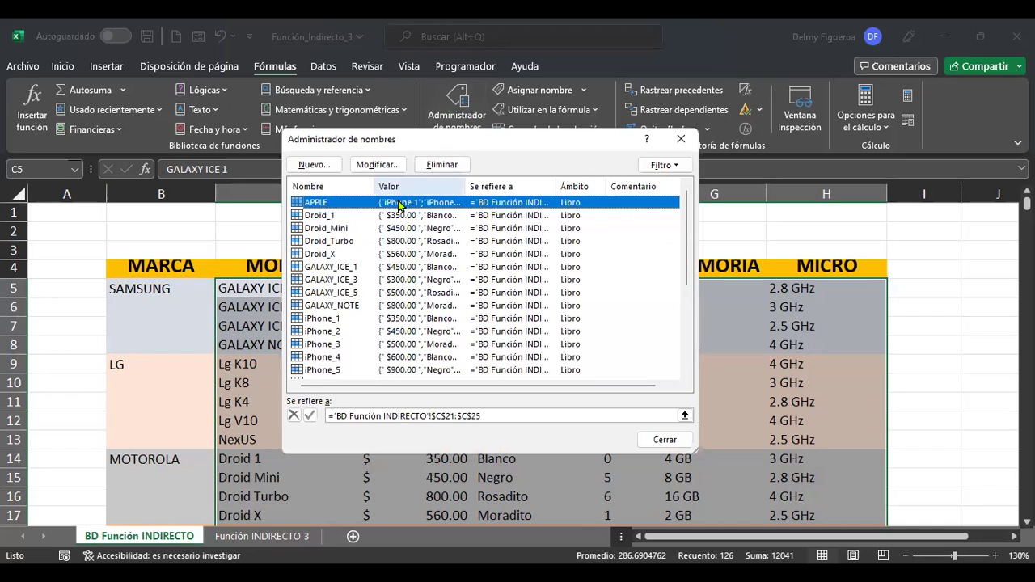
drag(429, 144, 546, 137)
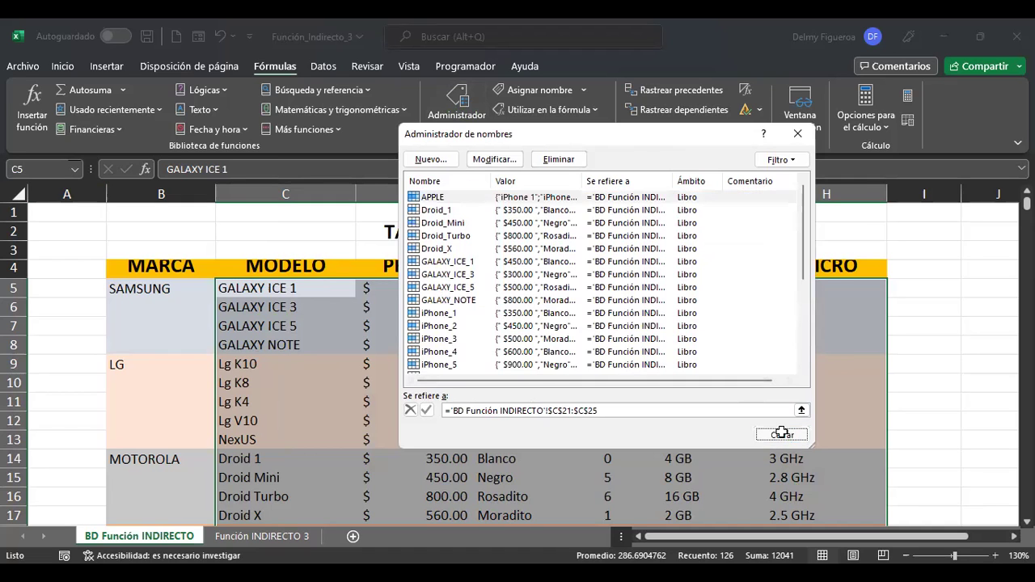
click(781, 434)
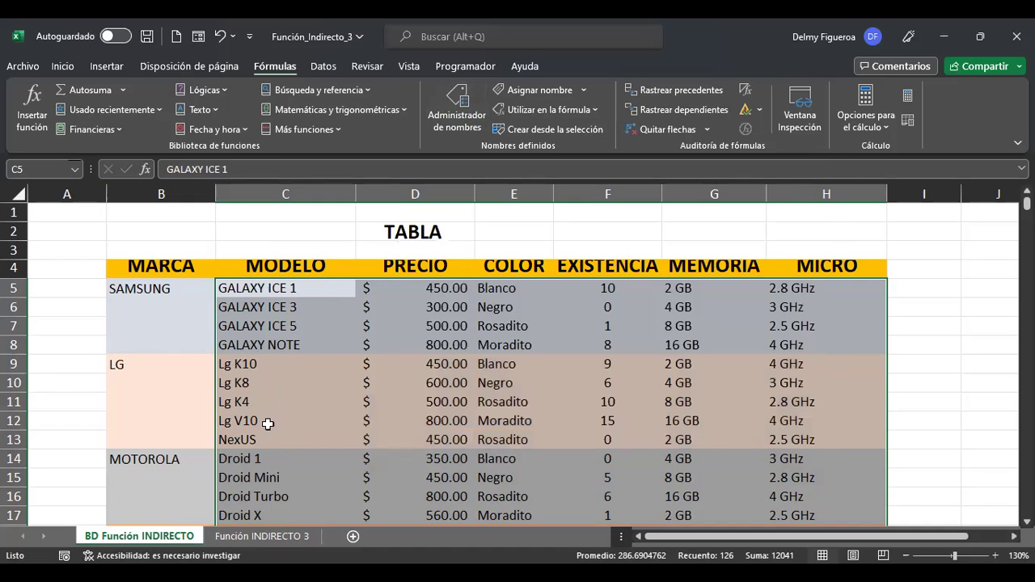
Select the MARCA input cell D7 on the Función INDIRECTO 3 sheet.
click(260, 535)
click(314, 343)
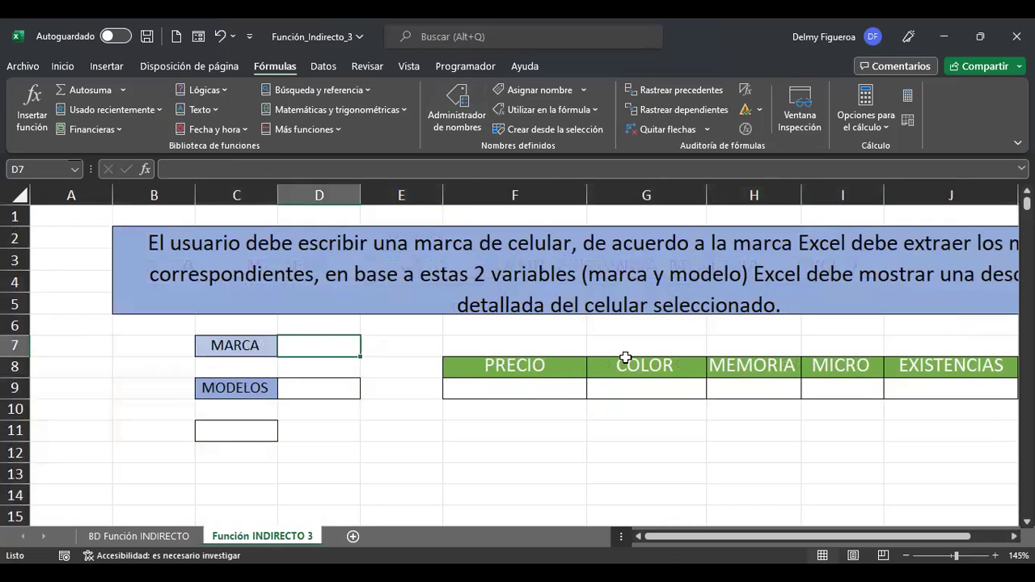
click(151, 537)
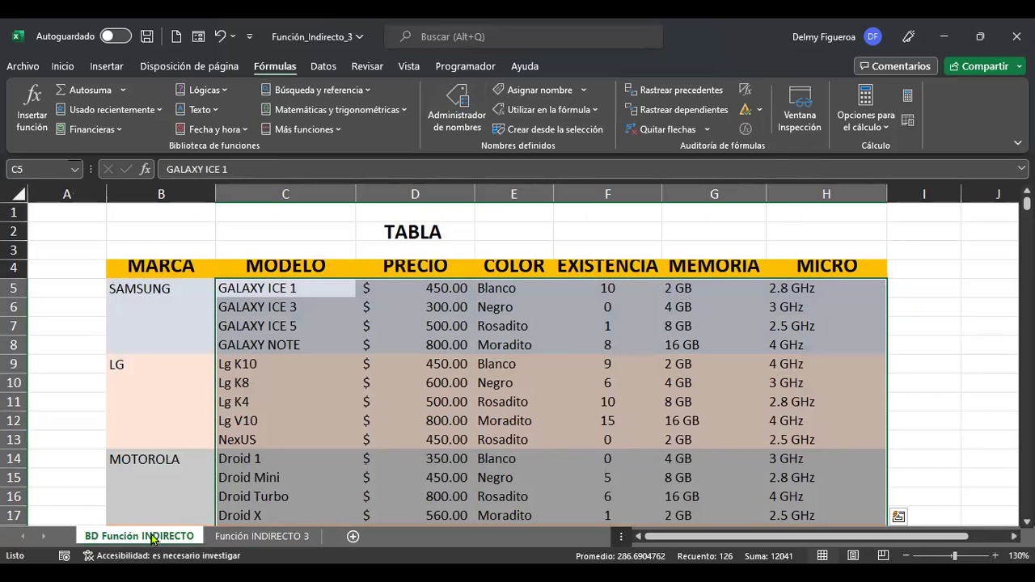
click(231, 536)
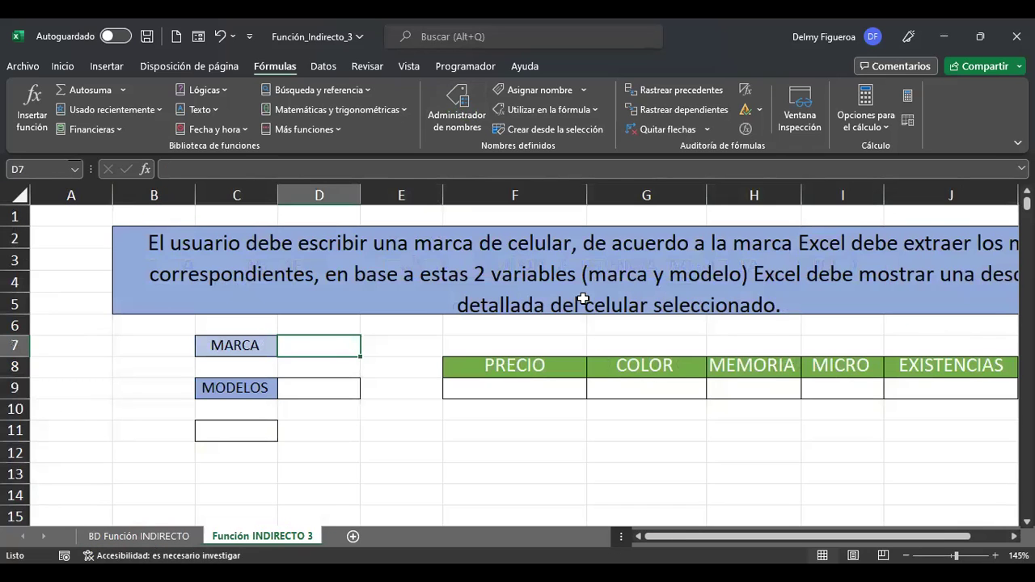
Enter SAMSUNG as the MARCA in cell D7 and fit the width of column D to its contents.
text(SAMSUNG)
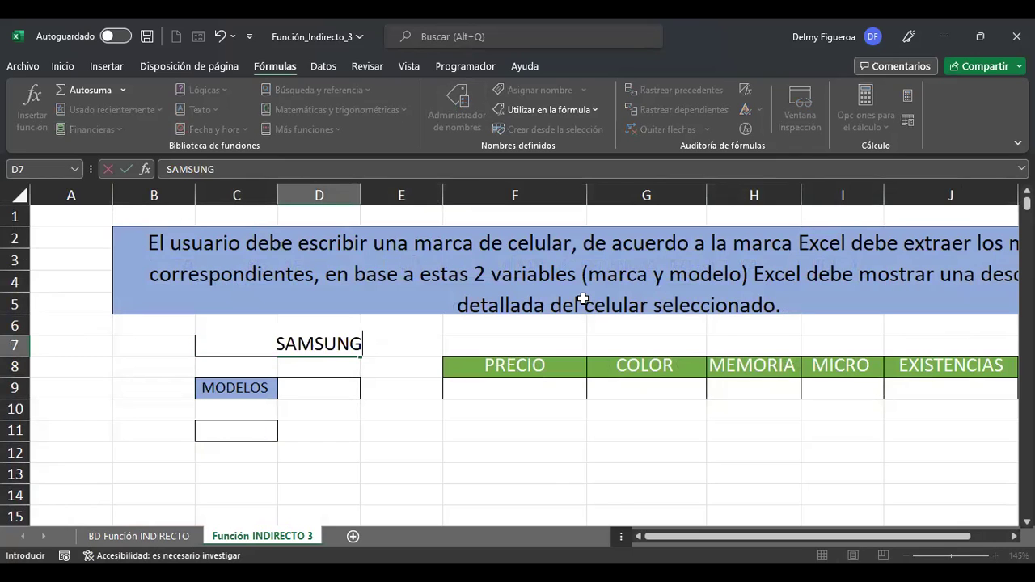
key(Return)
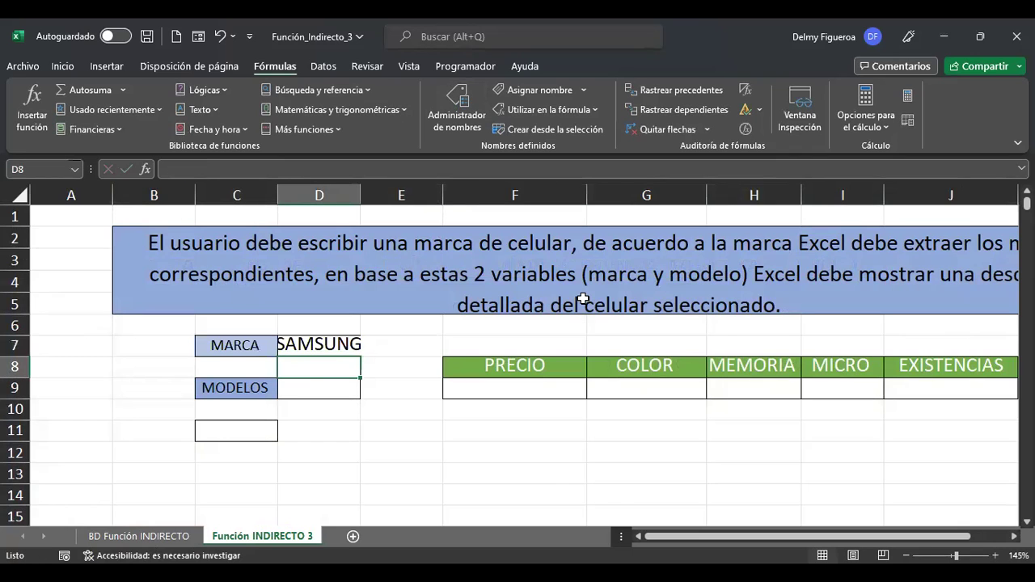
double_click(360, 195)
Restrict the MODELOS cell D9 with a list data validation whose source is =INDIRECTO($D$7).
click(347, 391)
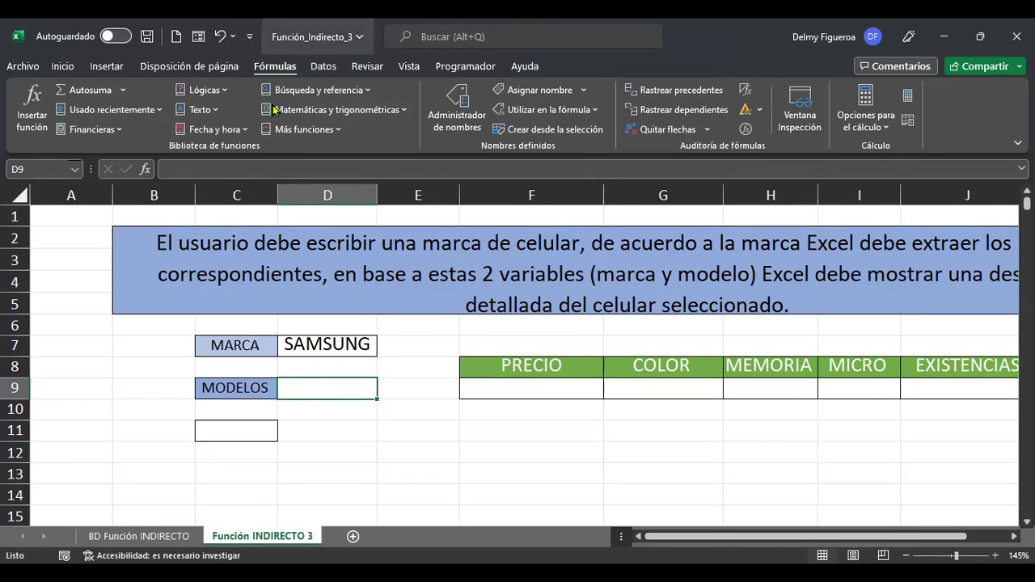
click(324, 66)
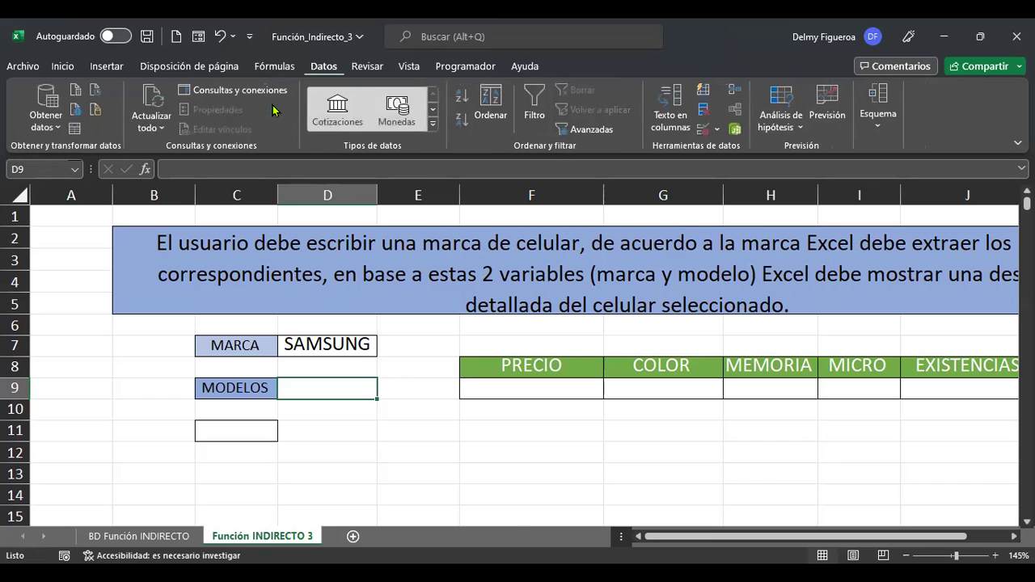
click(703, 131)
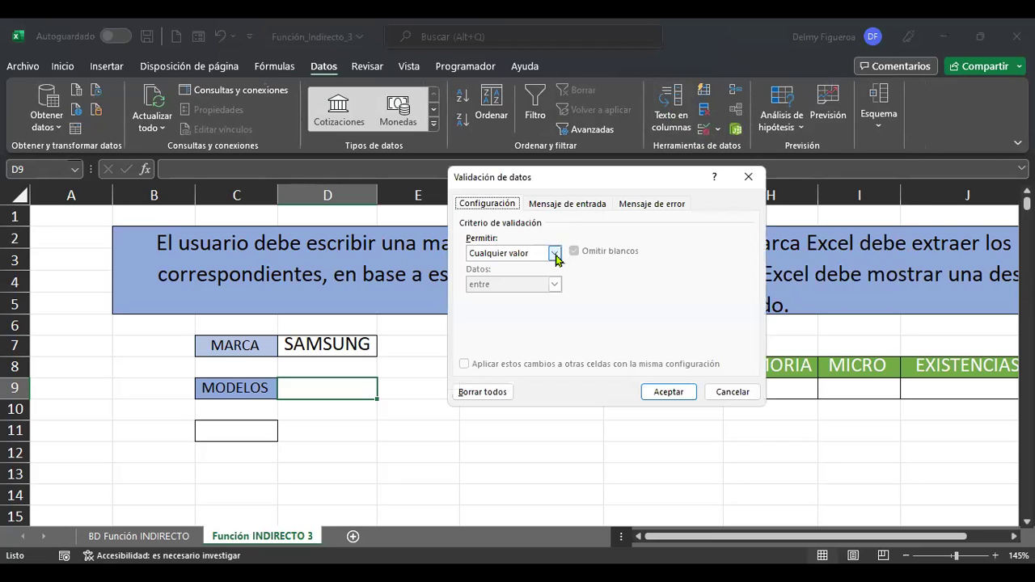
click(556, 254)
click(509, 297)
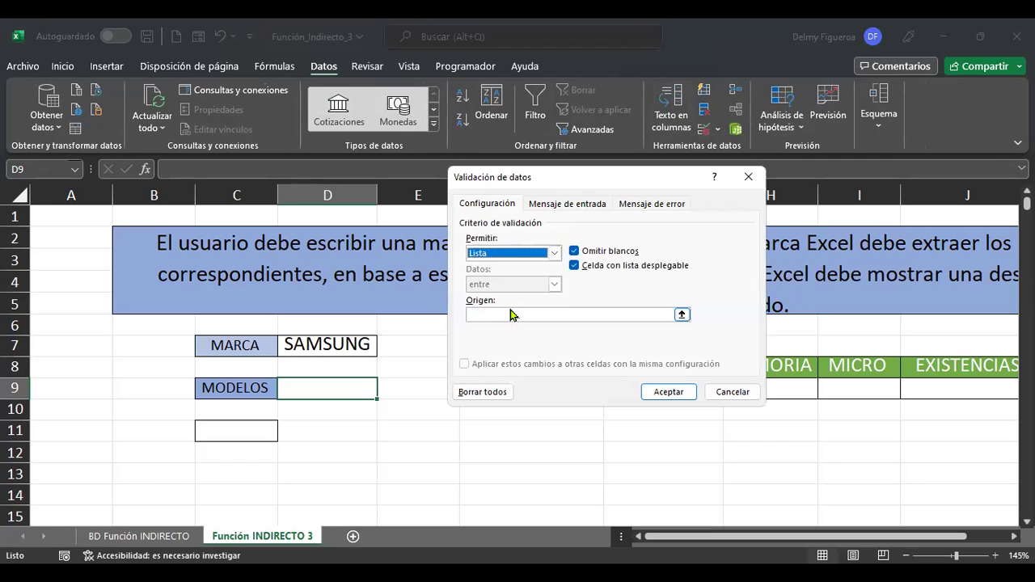
click(512, 314)
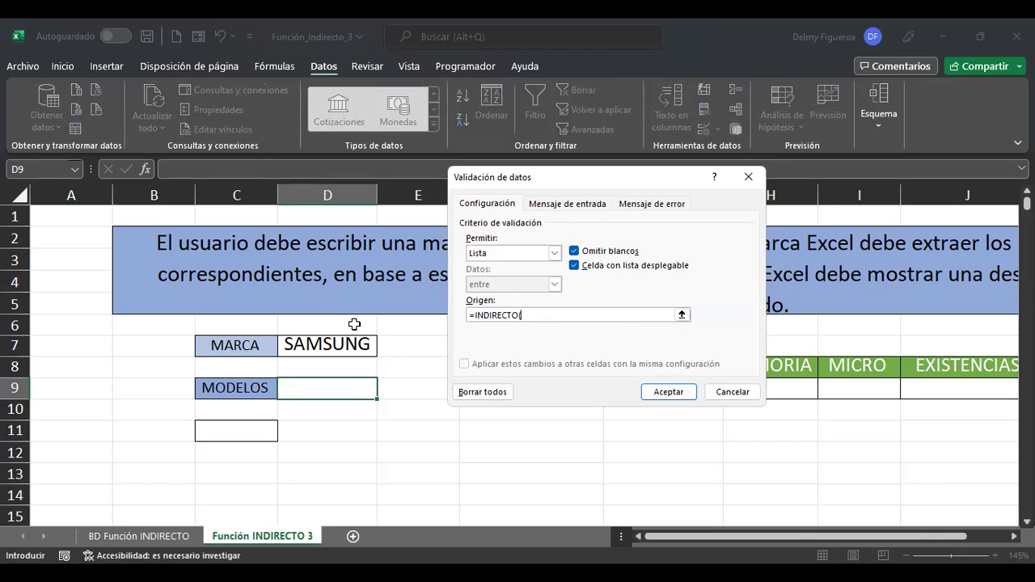
click(332, 345)
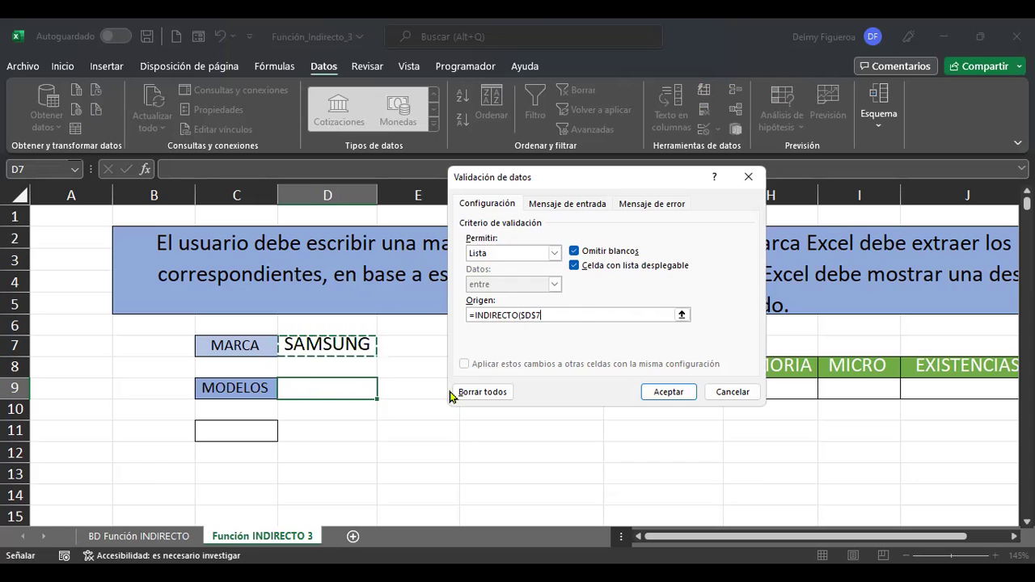
text())
click(689, 393)
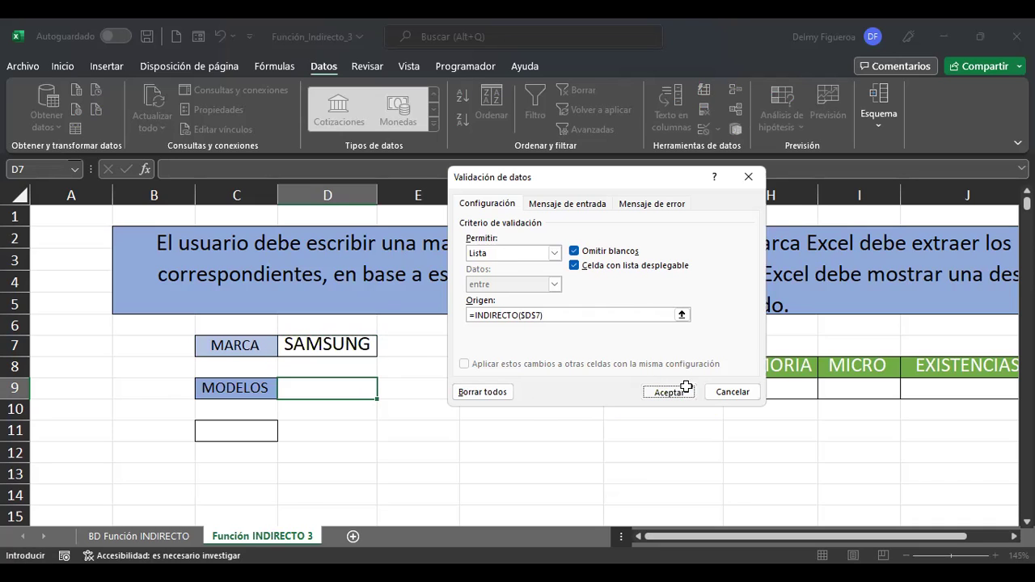
Choose GALAXY ICE 5 from the model dropdown in D9 and fit column D to the text.
click(383, 393)
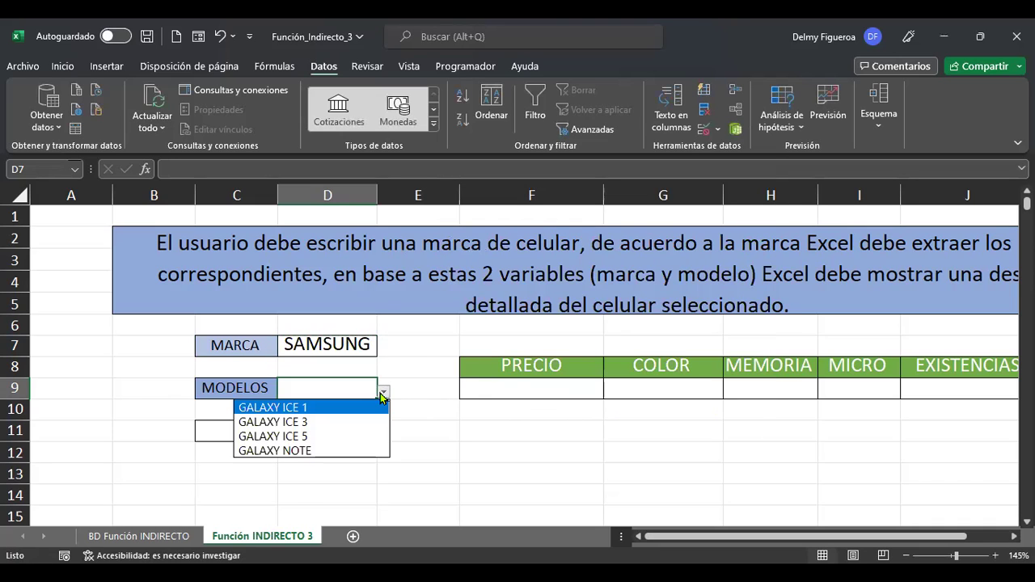
click(311, 437)
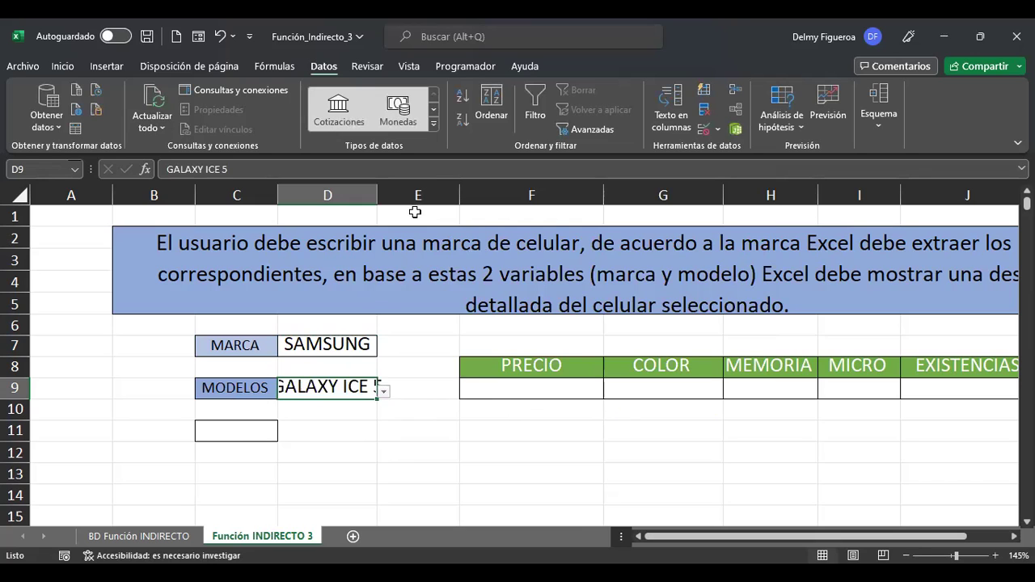
double_click(378, 194)
Look up the LG models on the BD Función INDIRECTO sheet, set MARCA in D7 to LG, and check the model dropdown in D9.
click(139, 537)
click(282, 390)
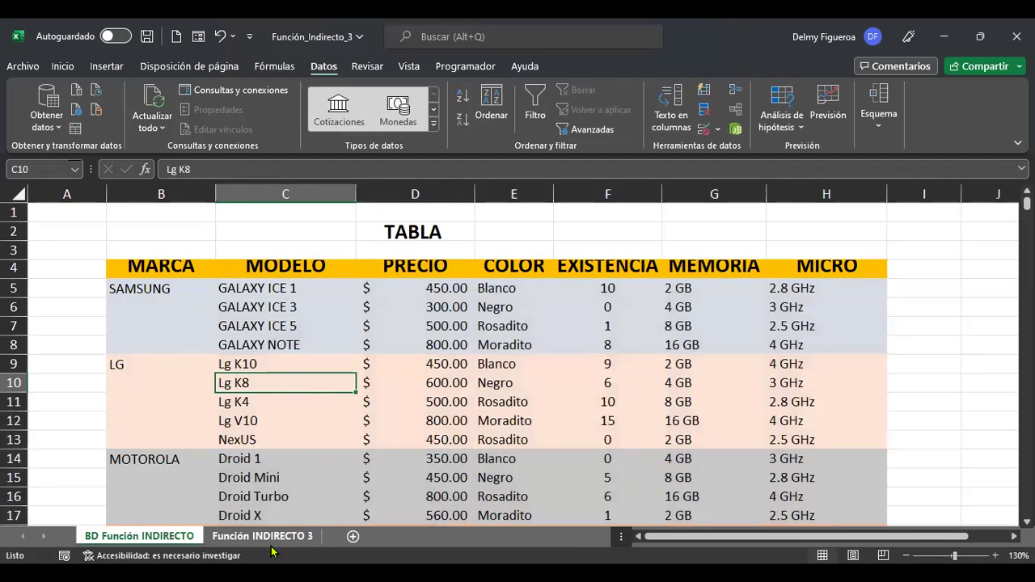
click(261, 536)
click(378, 345)
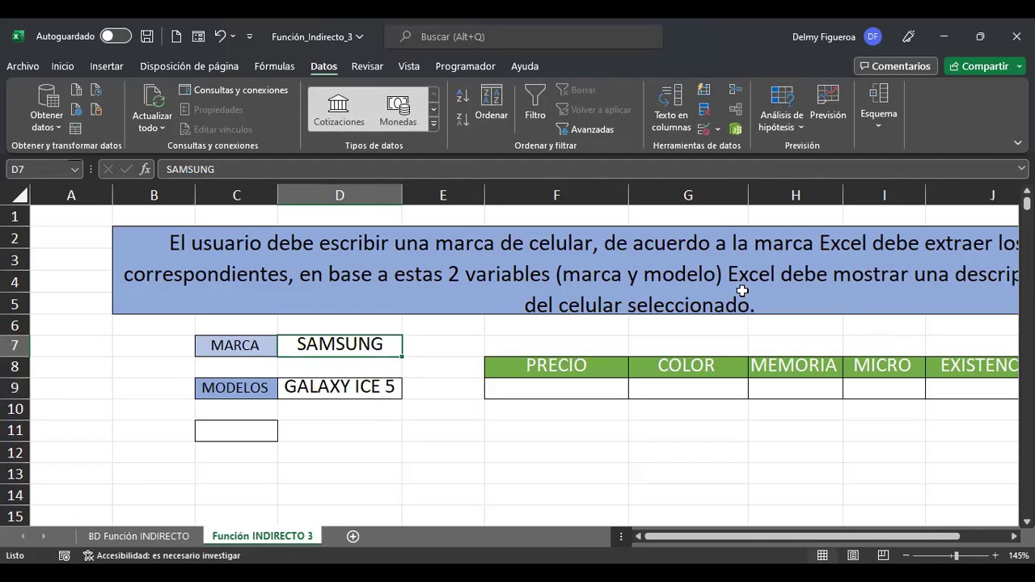
text(LG)
key(Return)
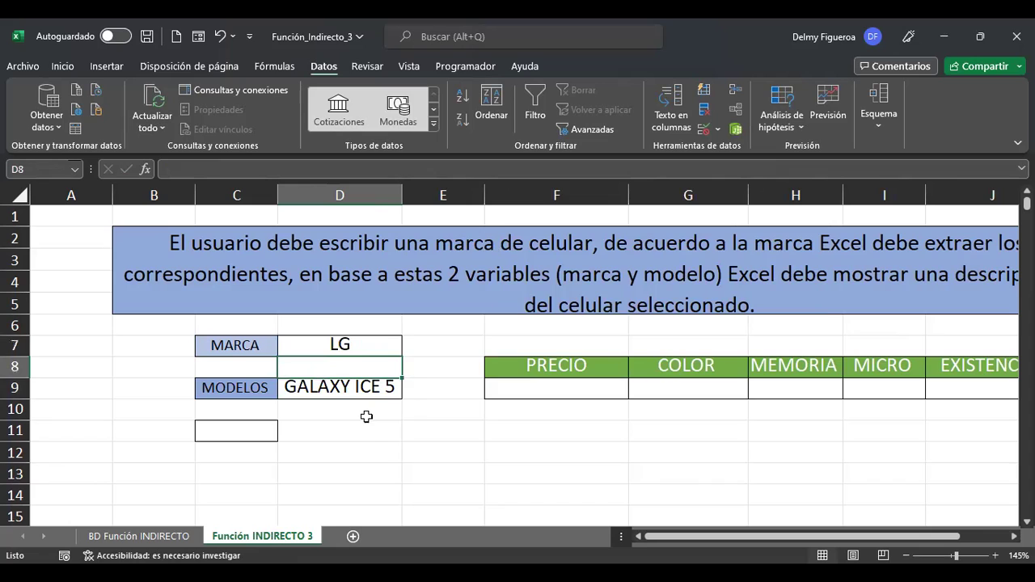
click(380, 386)
click(408, 392)
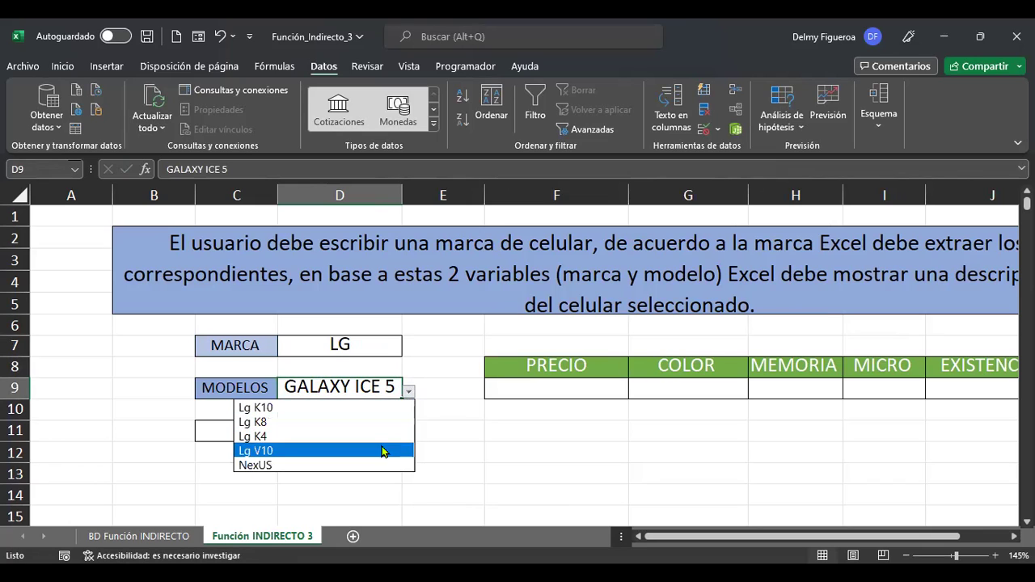
click(373, 396)
Set MARCA in D7 to MOTOROLA and check which models the dropdown in D9 offers.
click(366, 344)
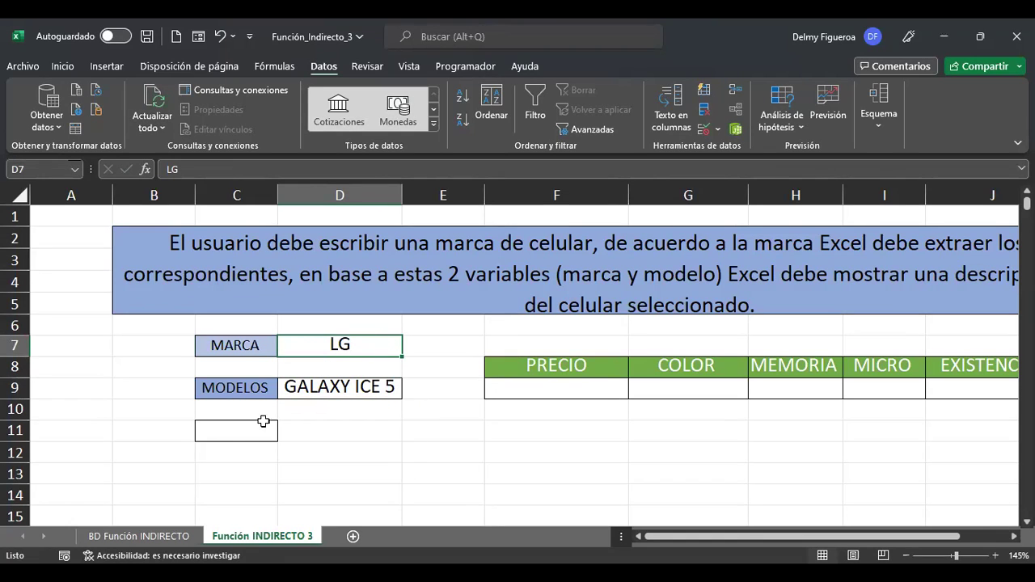
click(175, 542)
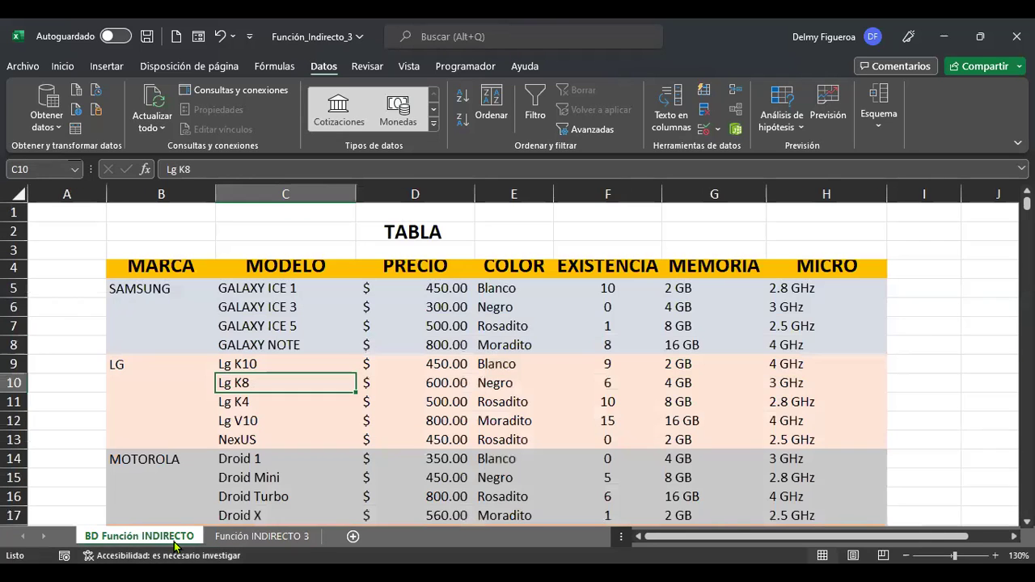
click(279, 537)
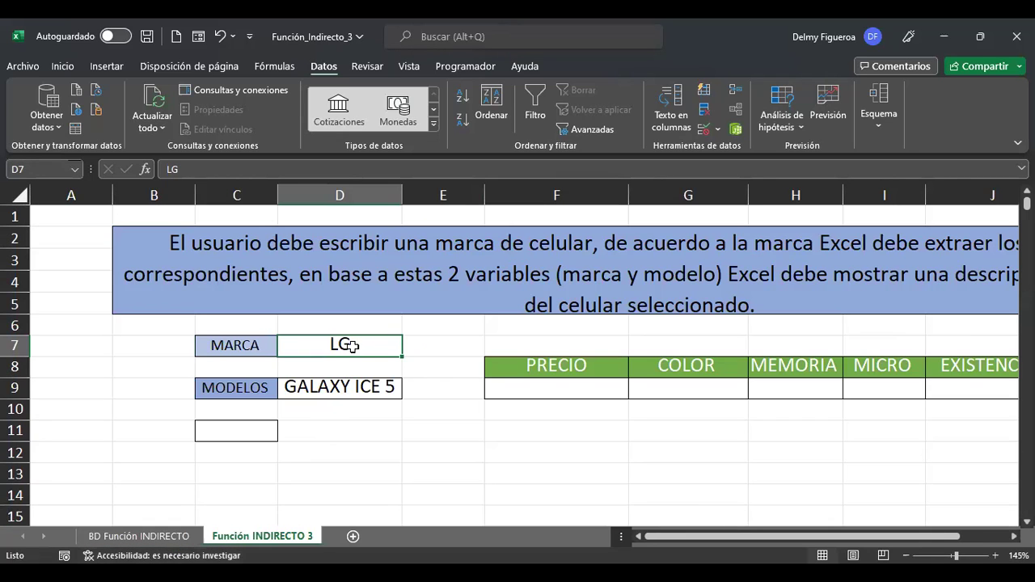
text(MOTOROLA)
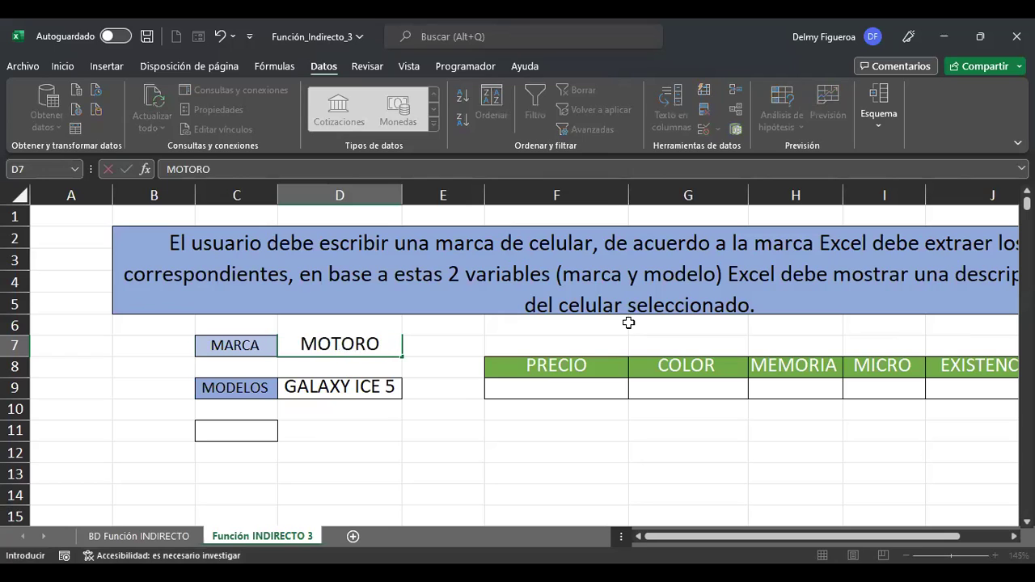
key(Return)
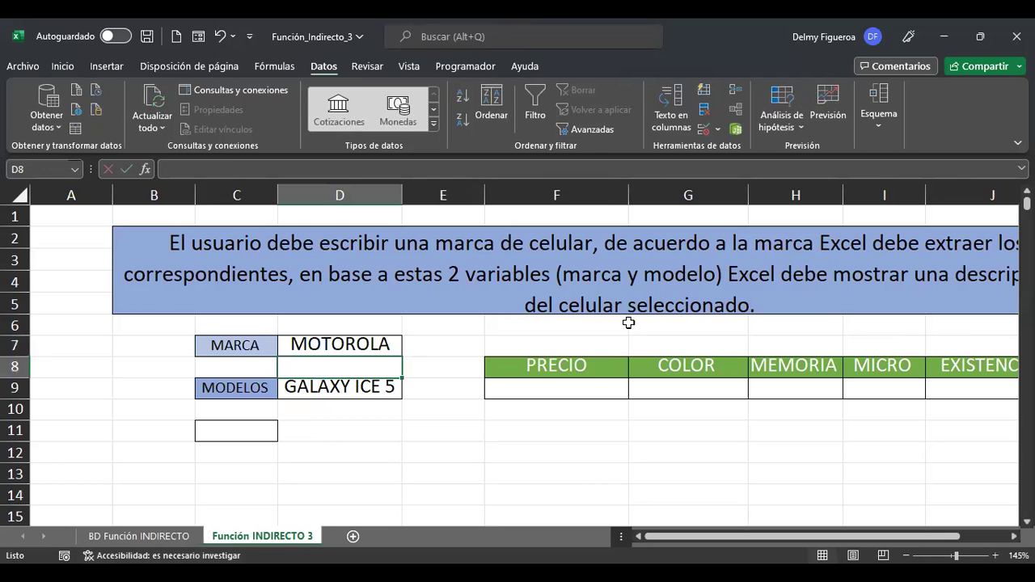
click(341, 380)
click(409, 393)
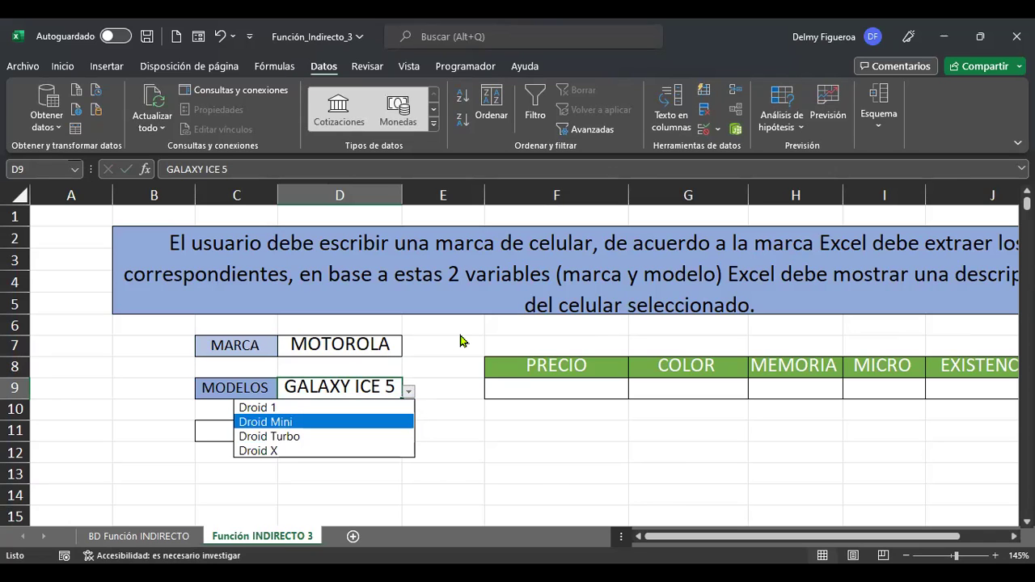
key(Escape)
Review the brands and their models in the table on the BD Función INDIRECTO sheet.
click(160, 540)
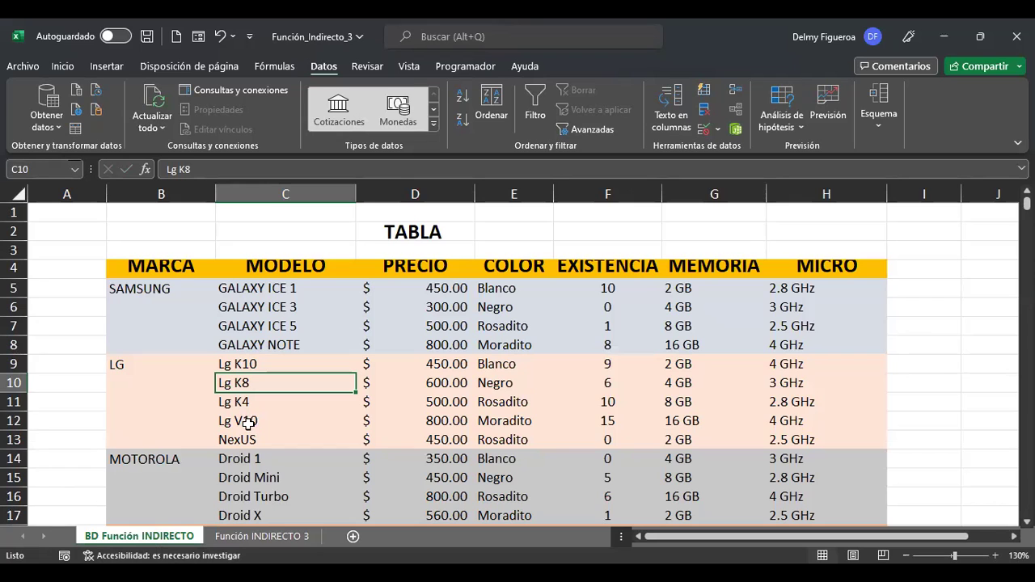
scroll(244, 477, down, 1)
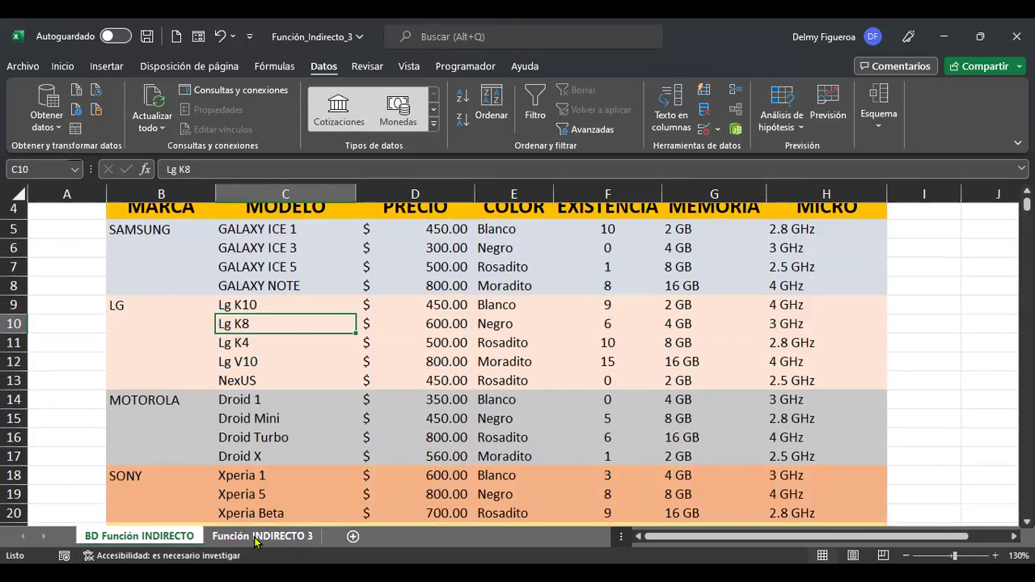
click(261, 536)
click(376, 346)
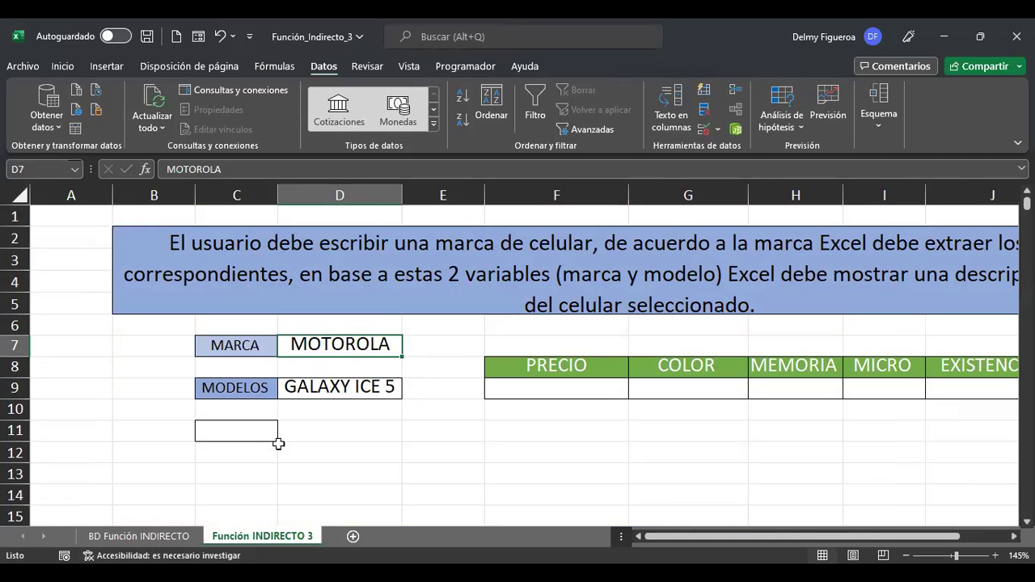
click(150, 537)
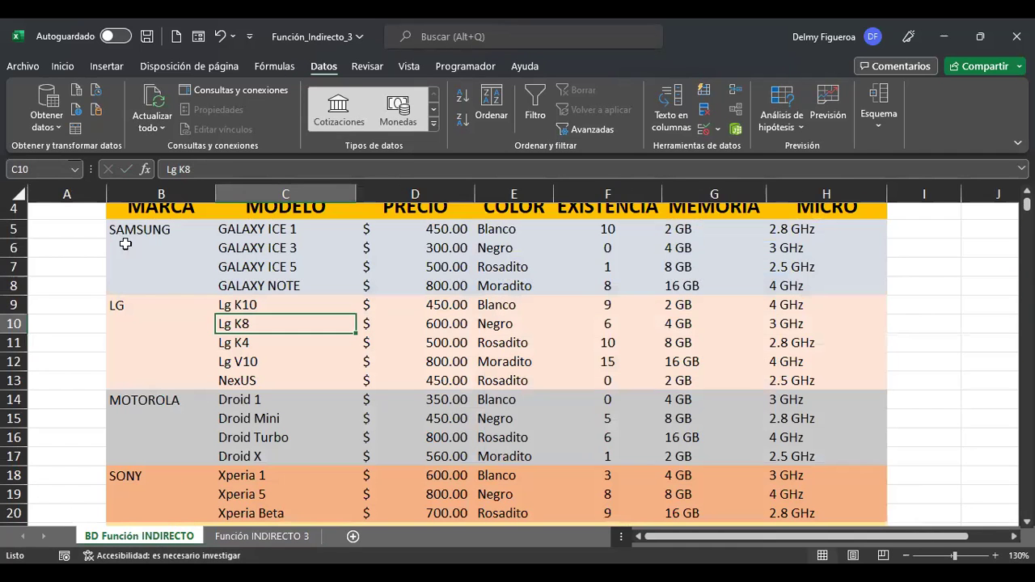
scroll(171, 401, down, 3)
scroll(174, 399, up, 4)
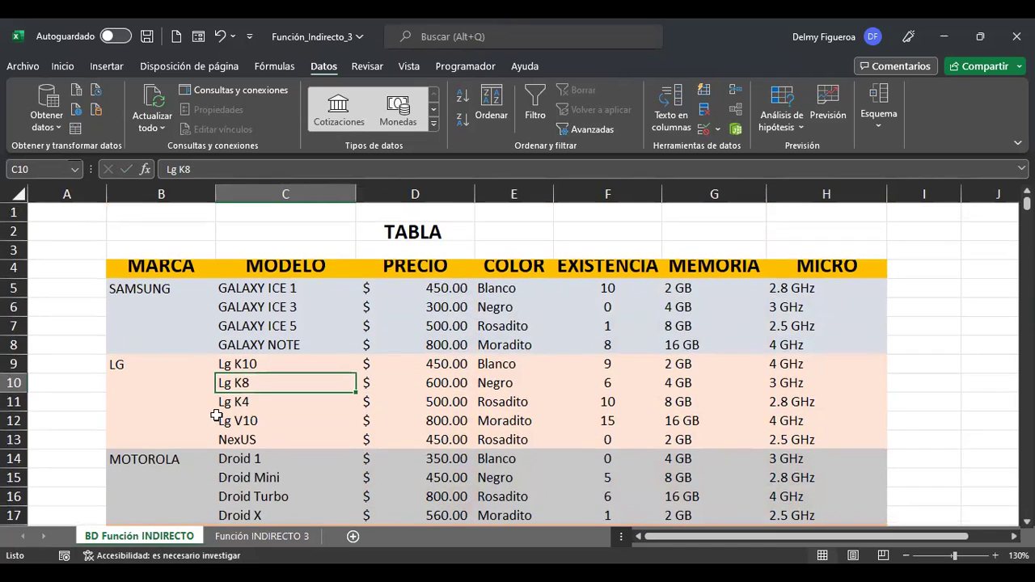
click(267, 536)
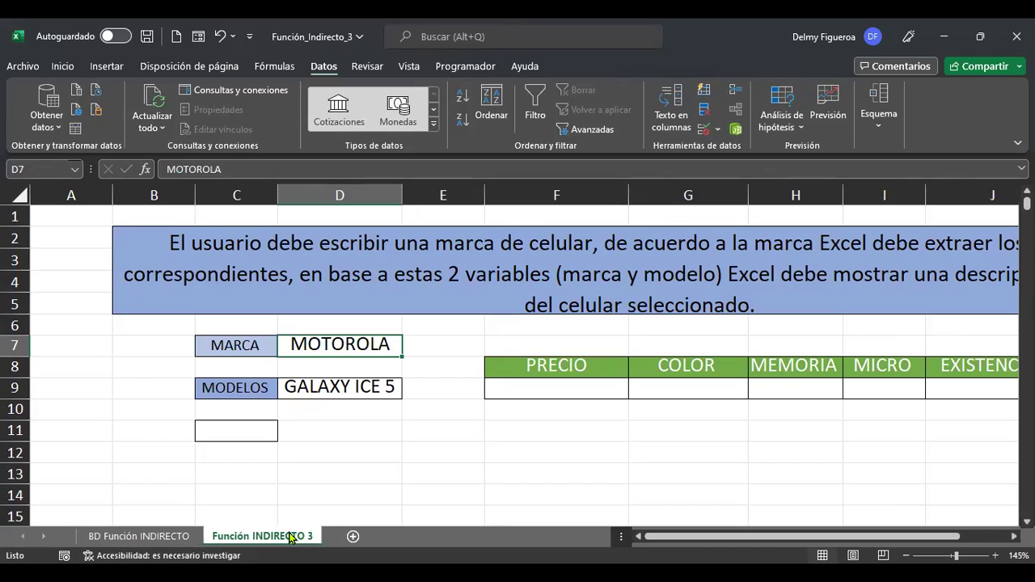
Start a brand list on the Función INDIRECTO 3 sheet with SAMSUNG, LG and MOTOROLA in cells A12 to A14.
click(81, 447)
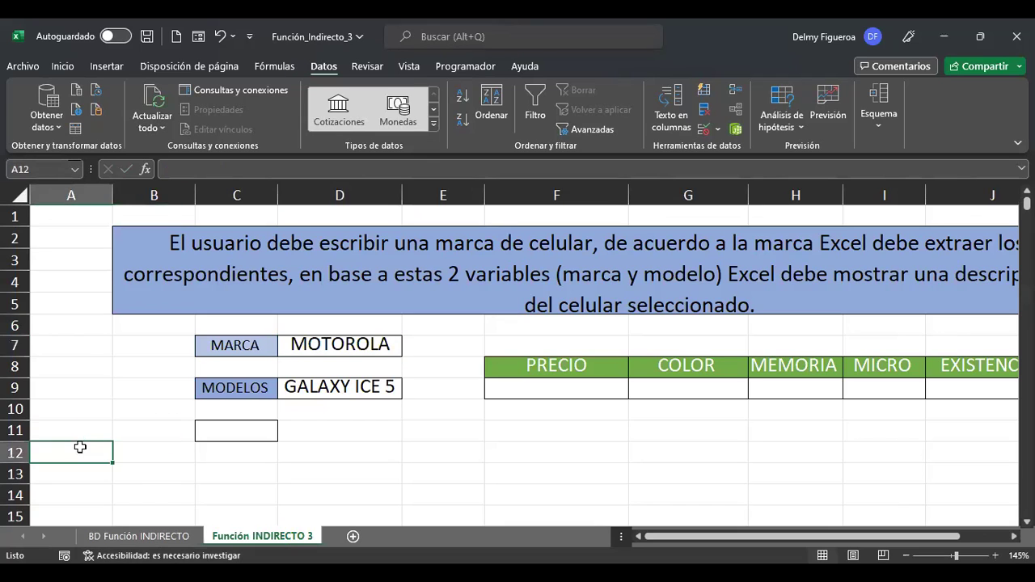
click(139, 536)
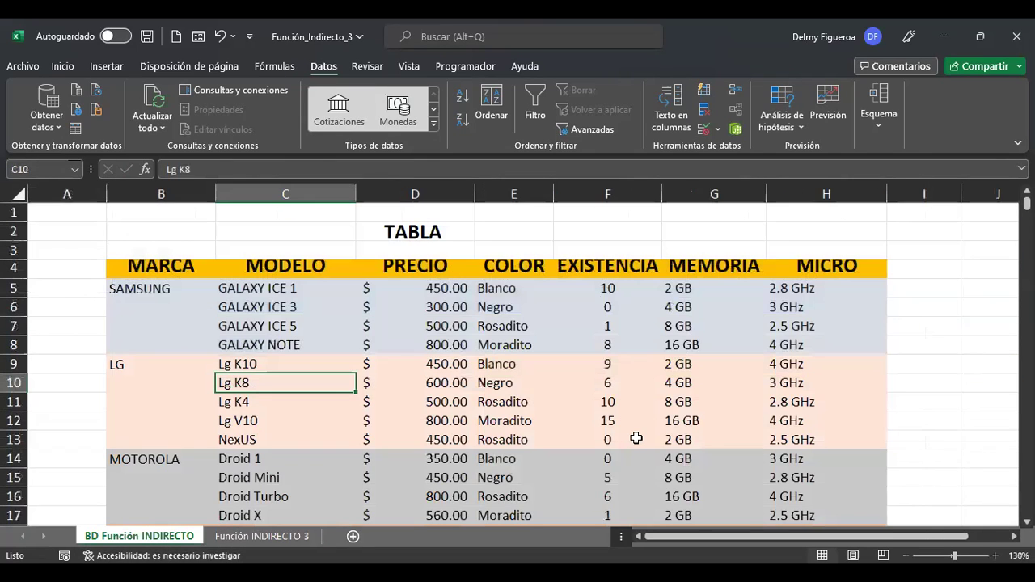
click(279, 538)
click(139, 537)
scroll(473, 380, down, 4)
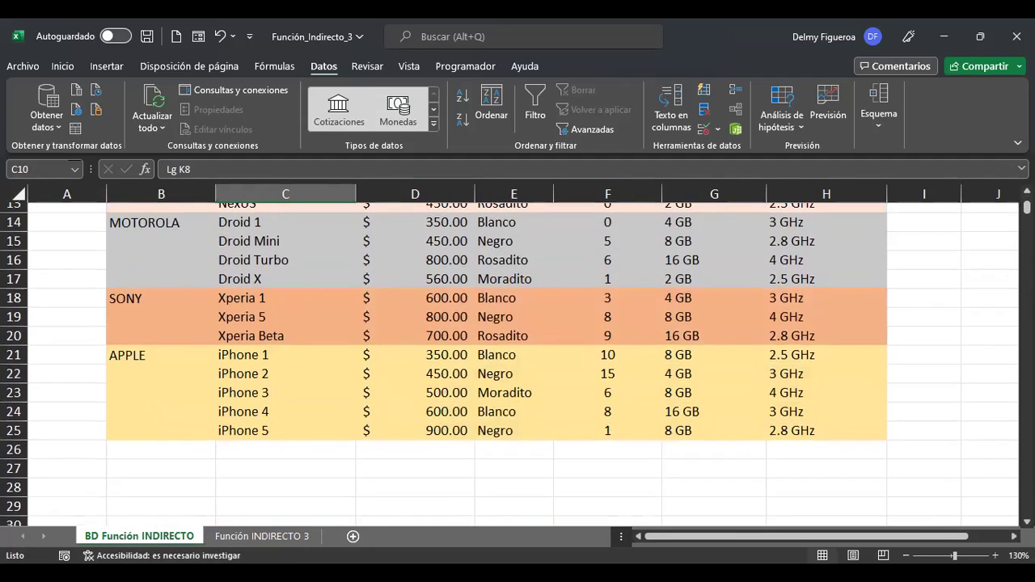
click(284, 538)
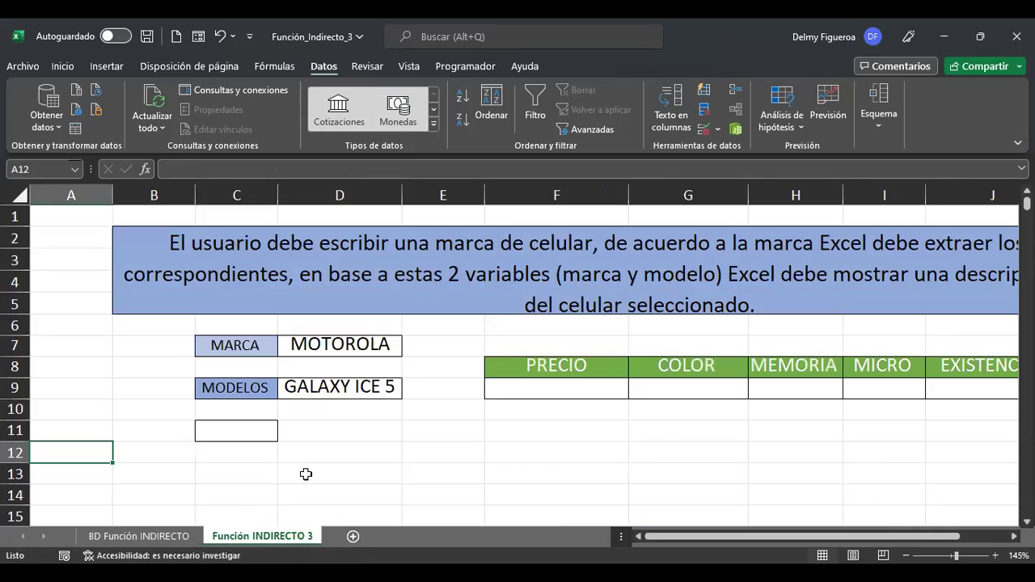
text(SAMSUNG)
key(Return)
text(LG)
key(Return)
text(MOTOROLA)
key(Return)
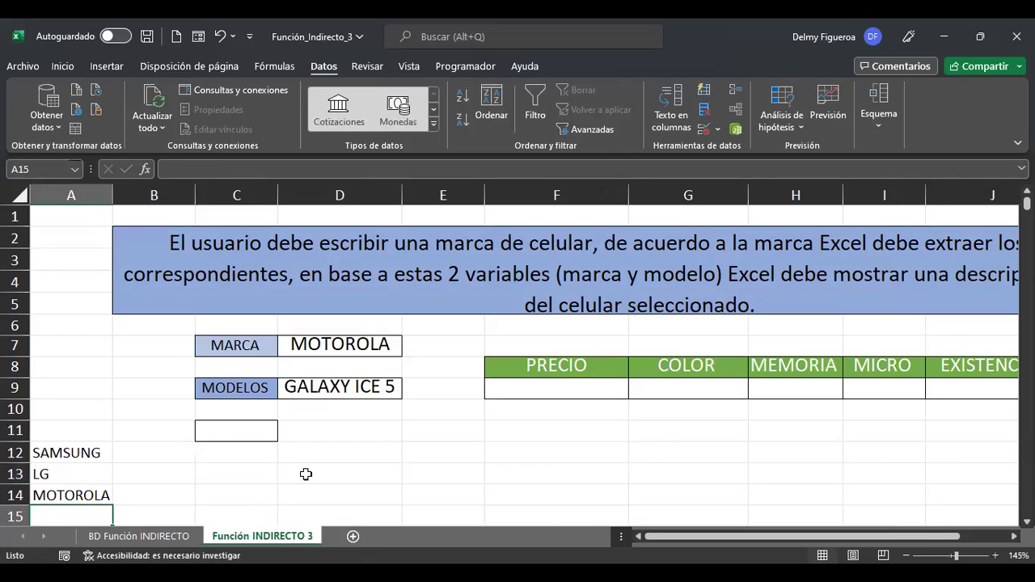
Add SONY and APPLE to the brand list in A15 and A16, and return to the BD Función INDIRECTO sheet.
key(ctrl+z)
key(Down)
text(SONY)
key(Return)
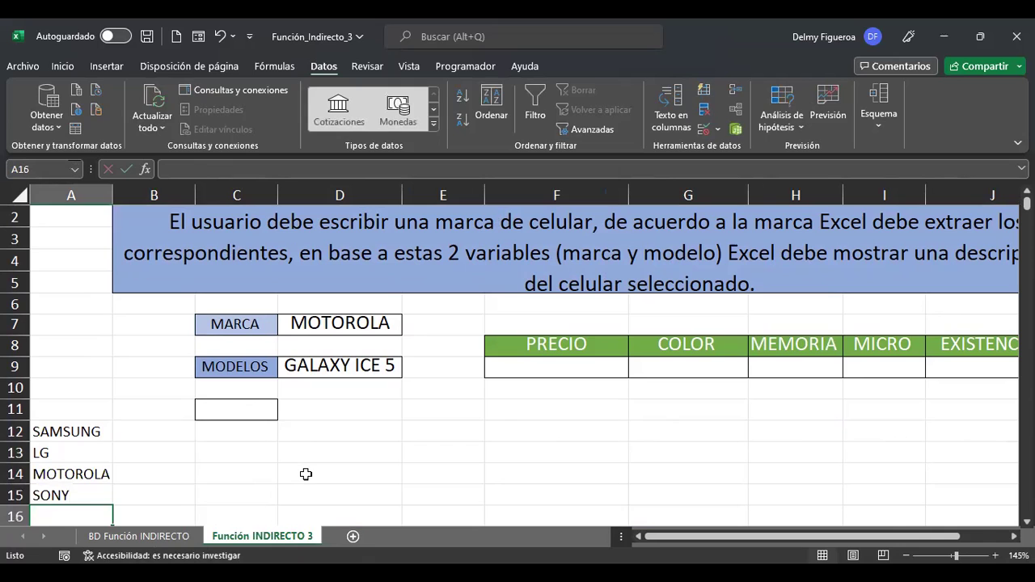
text(APPLE)
key(Return)
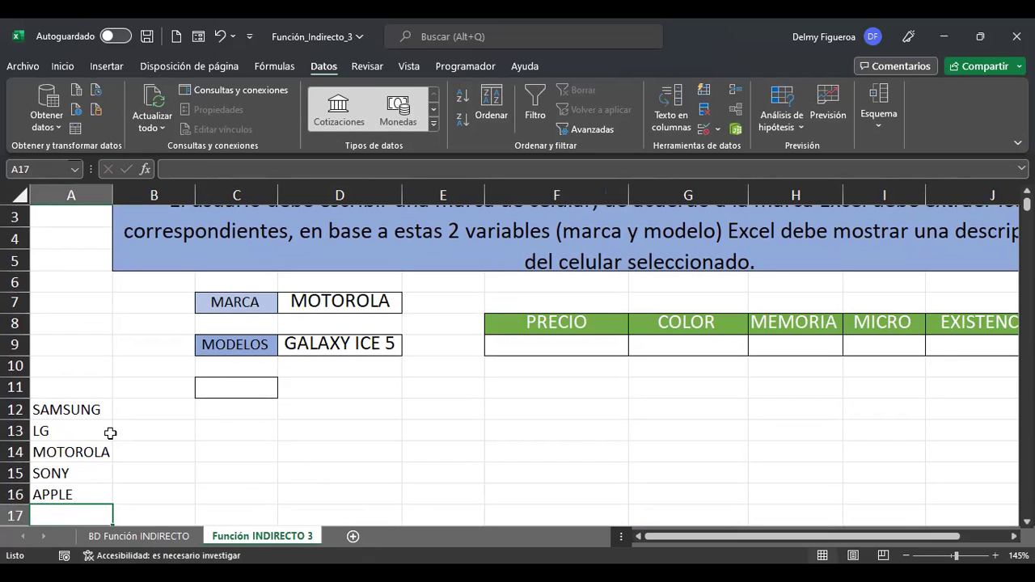
click(138, 536)
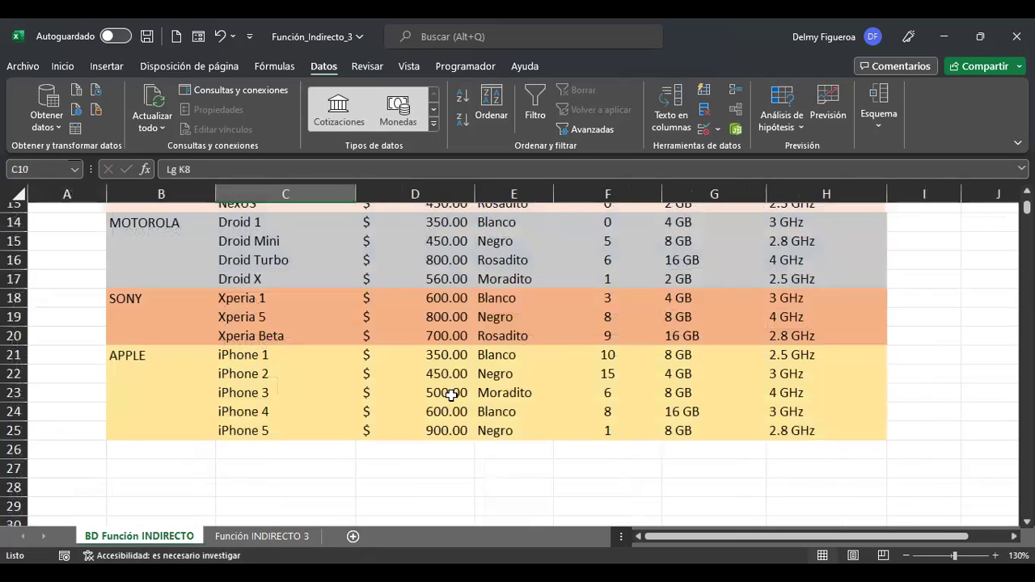
Return to the Función INDIRECTO 3 sheet and clear the MARCA value in D7.
scroll(452, 395, up, 4)
scroll(451, 395, down, 5)
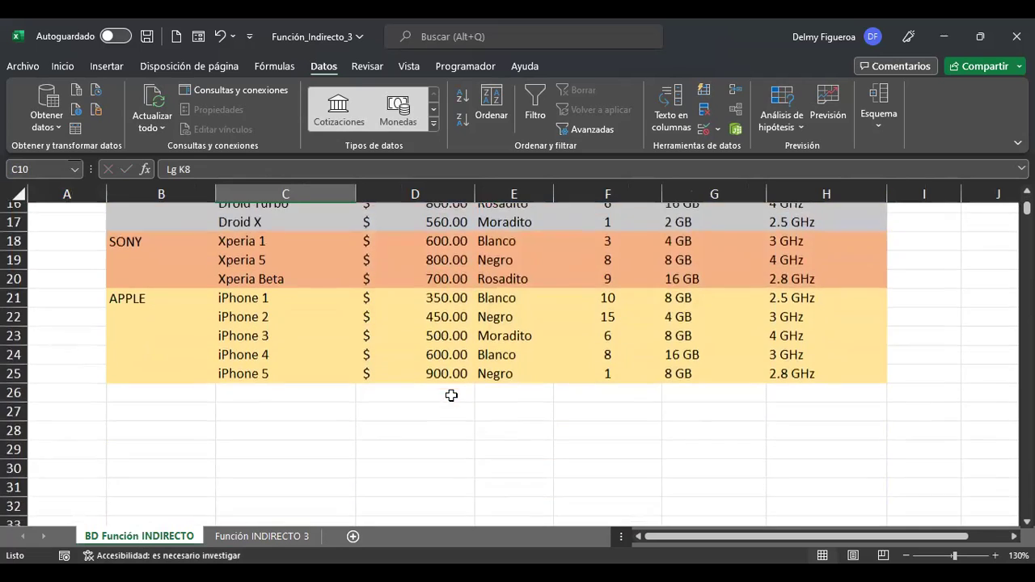
click(280, 537)
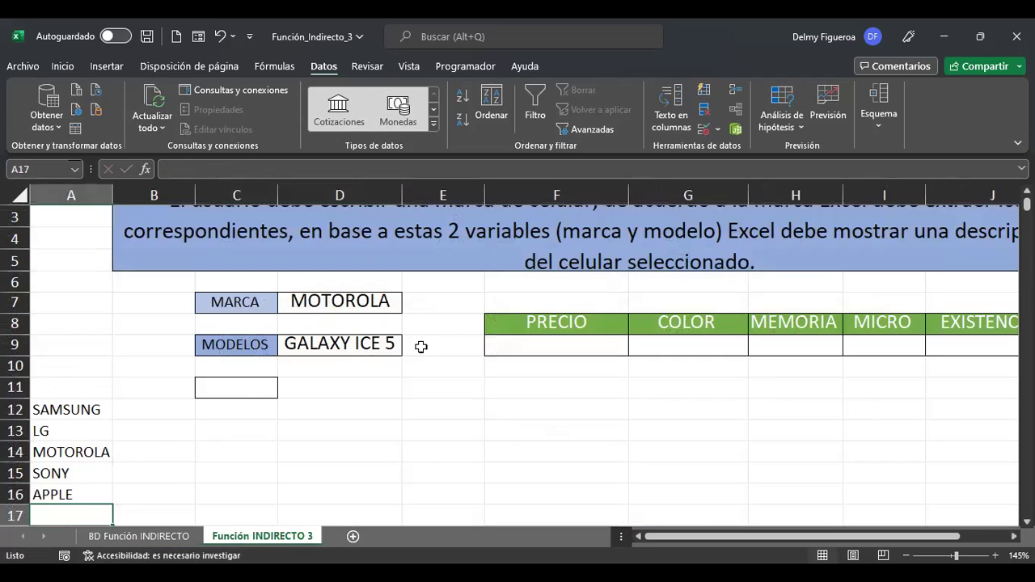
click(340, 301)
key(Delete)
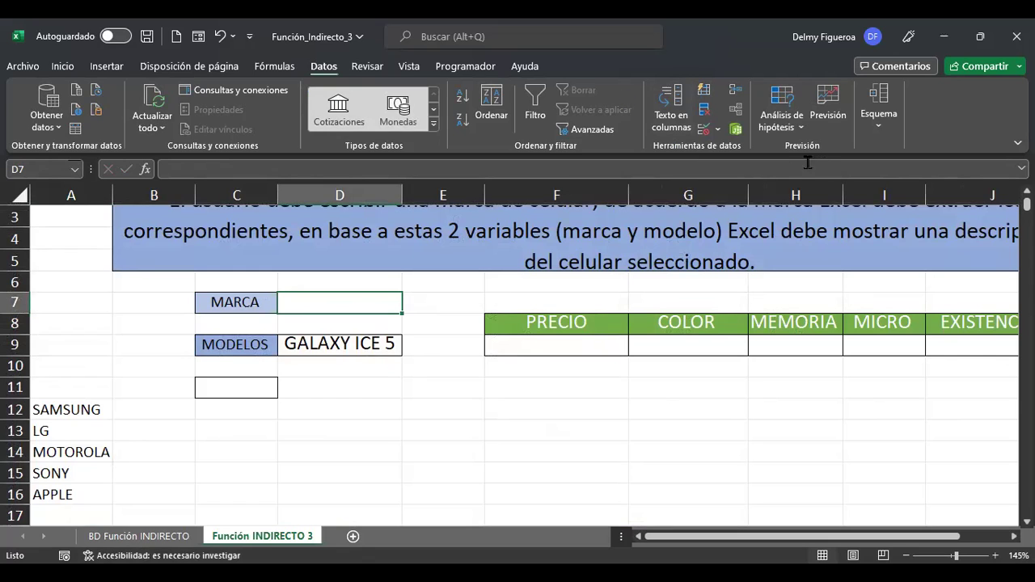
Apply list data validation to D7 using the brand list =$A$12:$A$16 as its source.
click(702, 131)
click(555, 254)
click(508, 296)
click(507, 314)
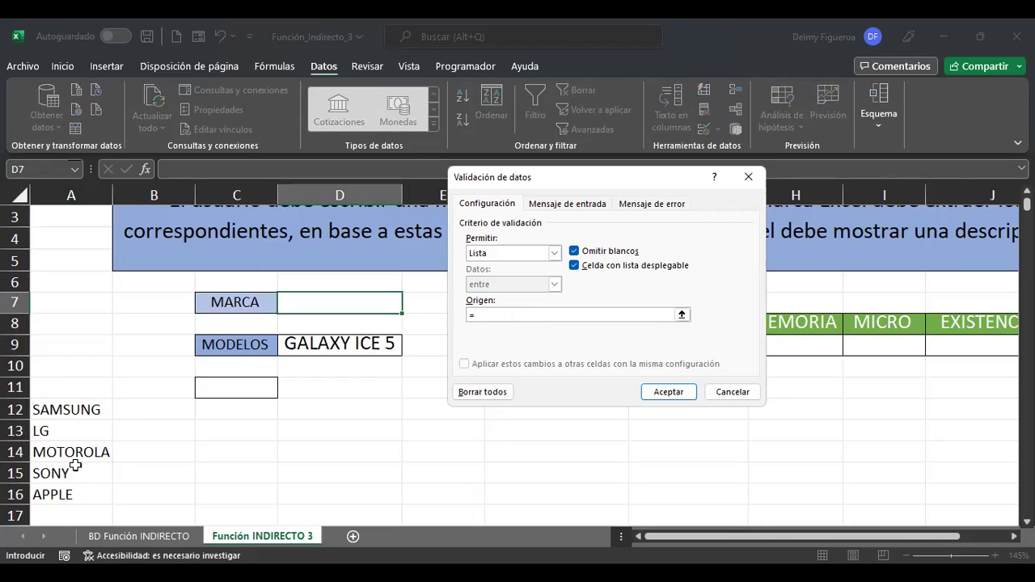
drag(71, 494, 65, 410)
click(668, 392)
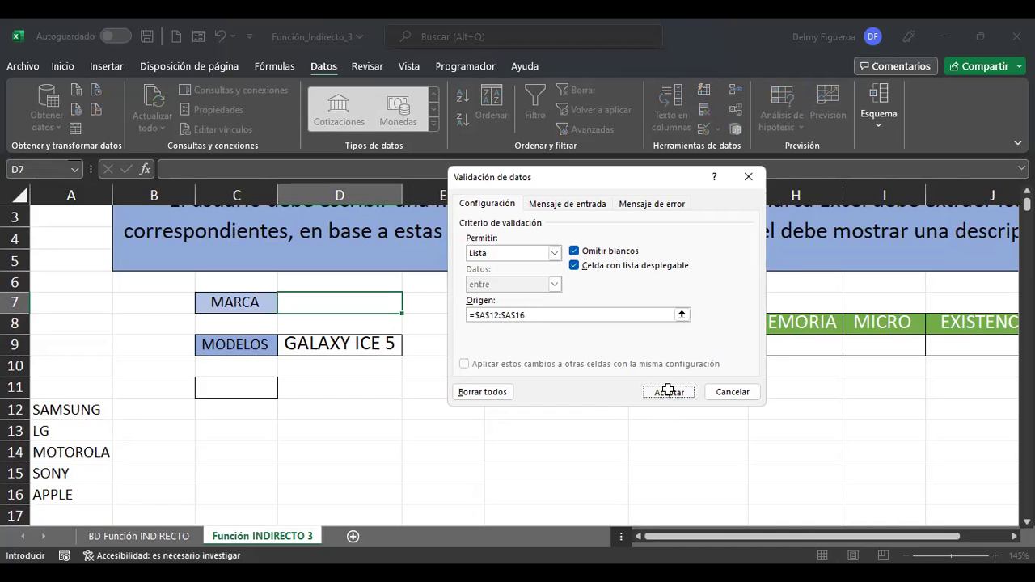
Test the dependent dropdowns by choosing SONY as MARCA in D7 and Xperia 5 as the model in D9.
click(408, 309)
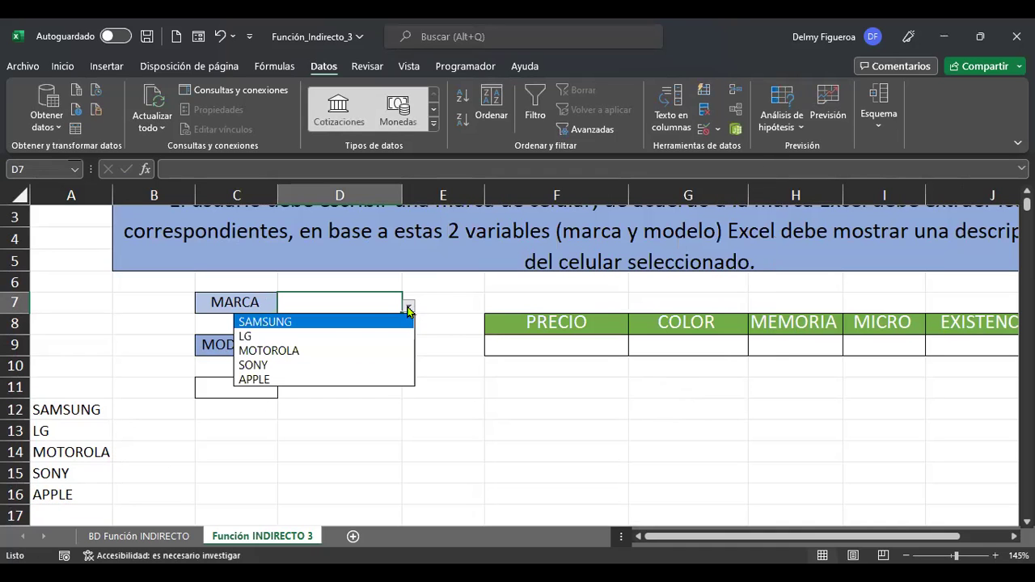
click(275, 365)
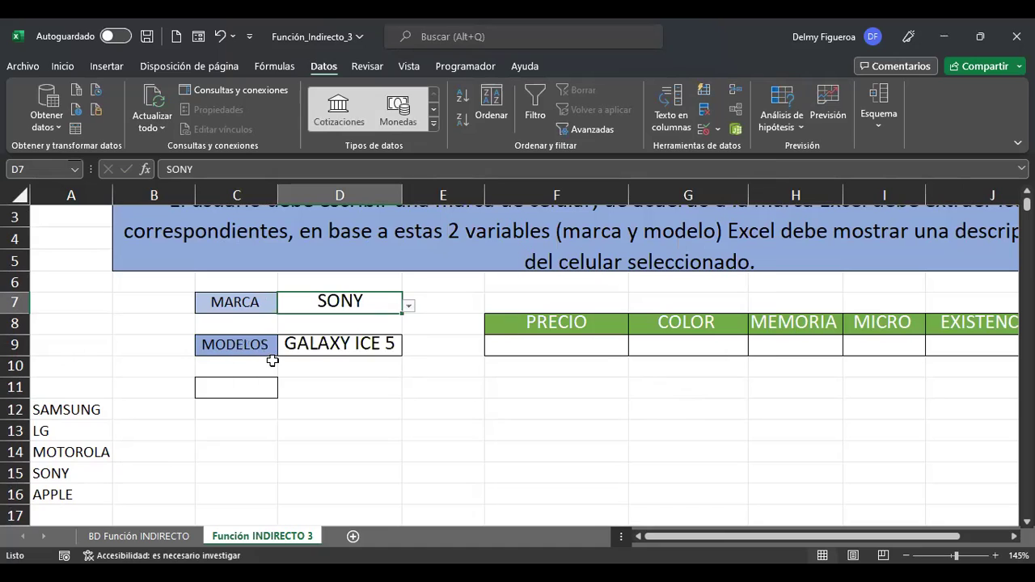
click(341, 344)
click(410, 349)
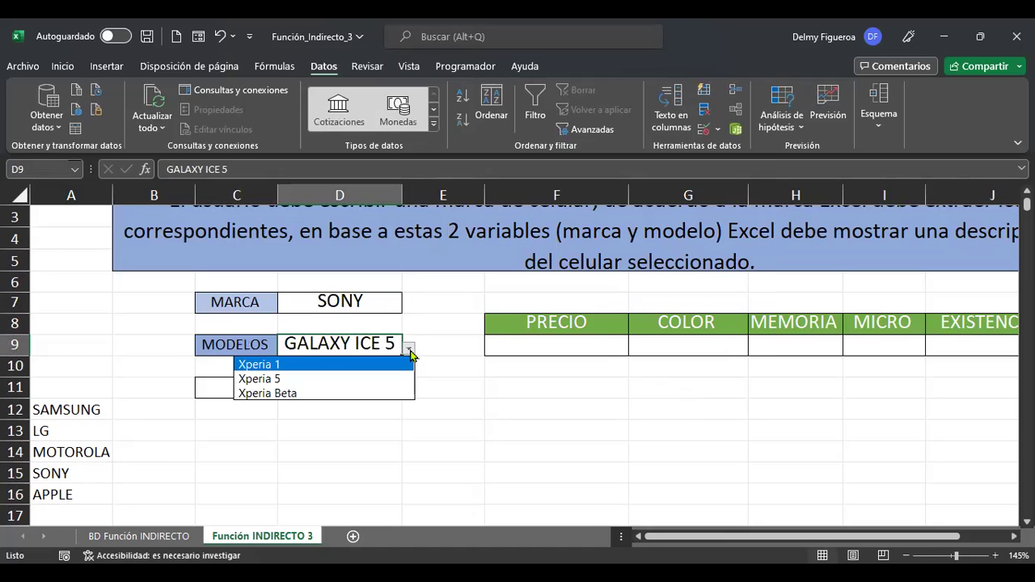
click(282, 379)
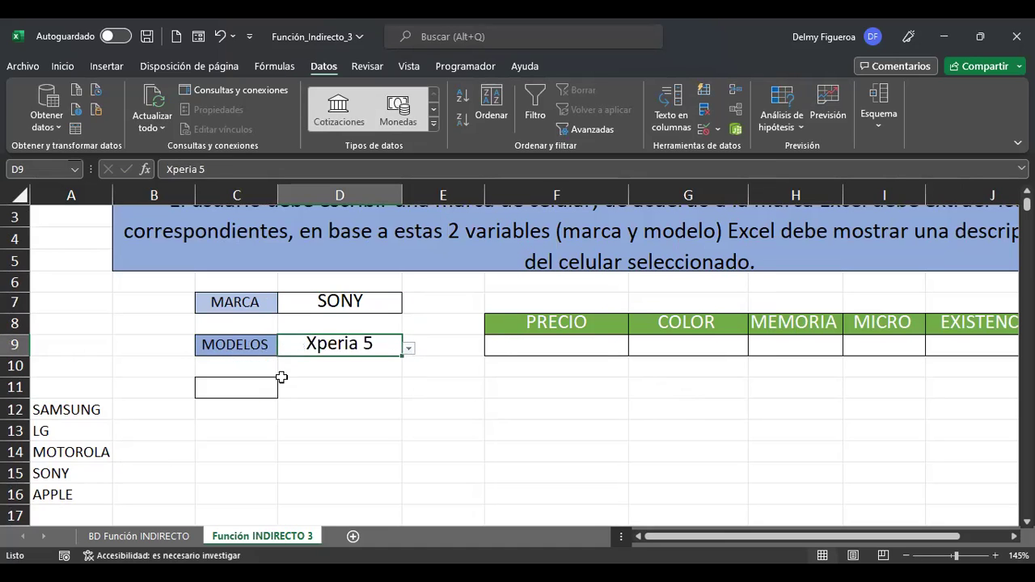
Choose APPLE as MARCA in D7 and iPhone 4 as the model in D9 from their dropdowns.
click(394, 303)
click(408, 308)
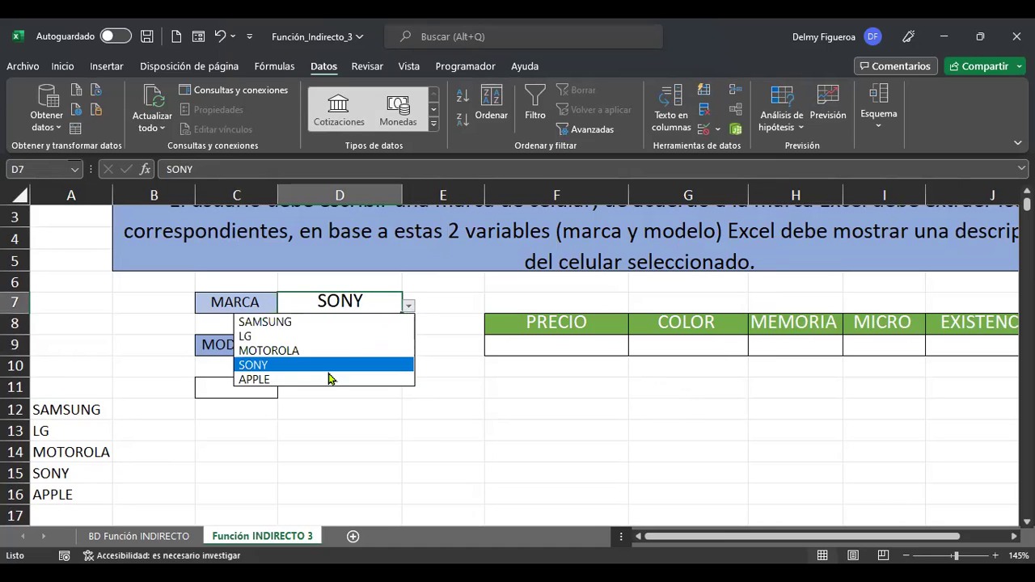
click(331, 380)
click(392, 343)
click(410, 349)
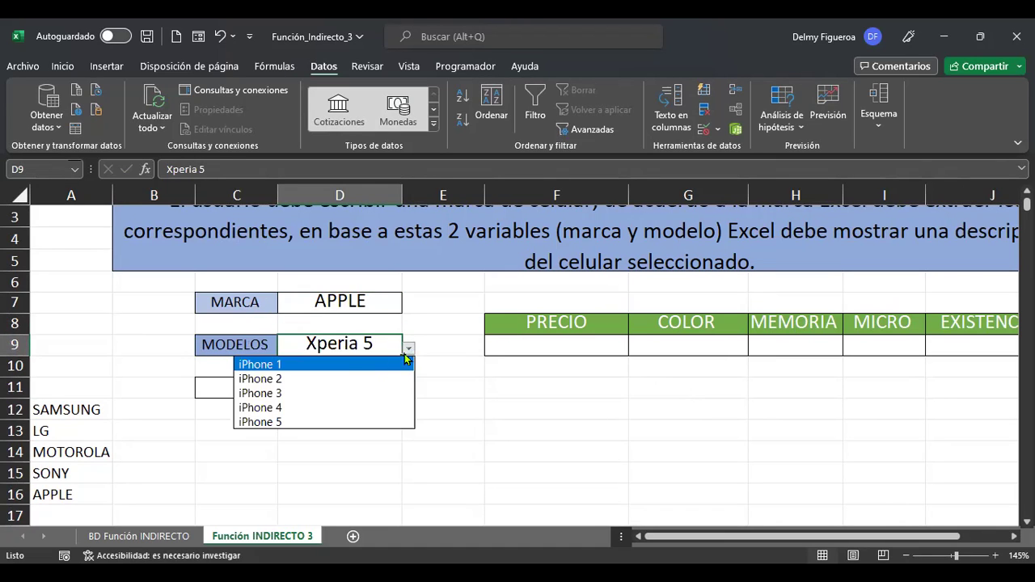
click(309, 408)
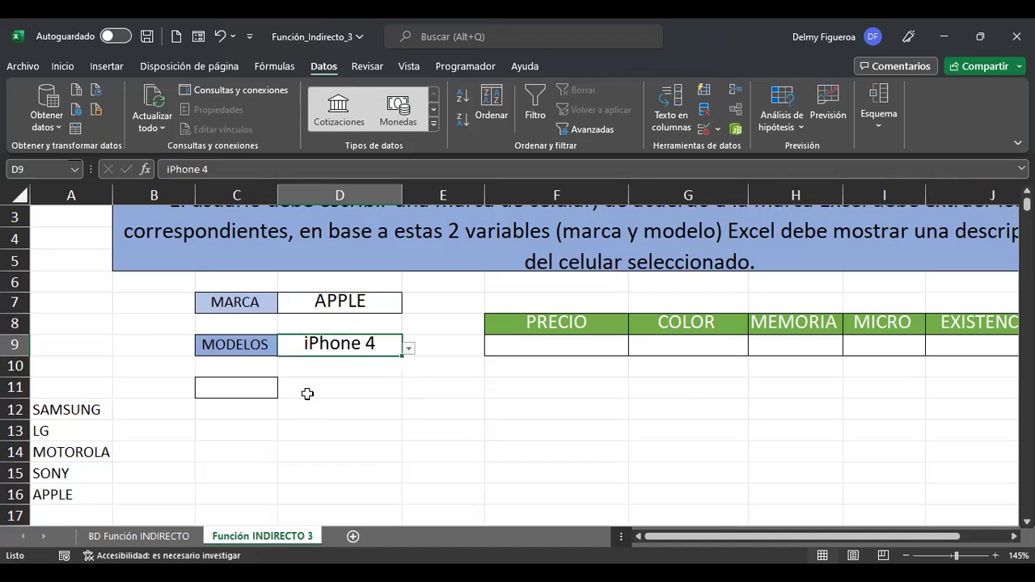
Enter an INDIRECTO formula referring to D9 in the PRECIO cell F9.
click(253, 387)
click(571, 346)
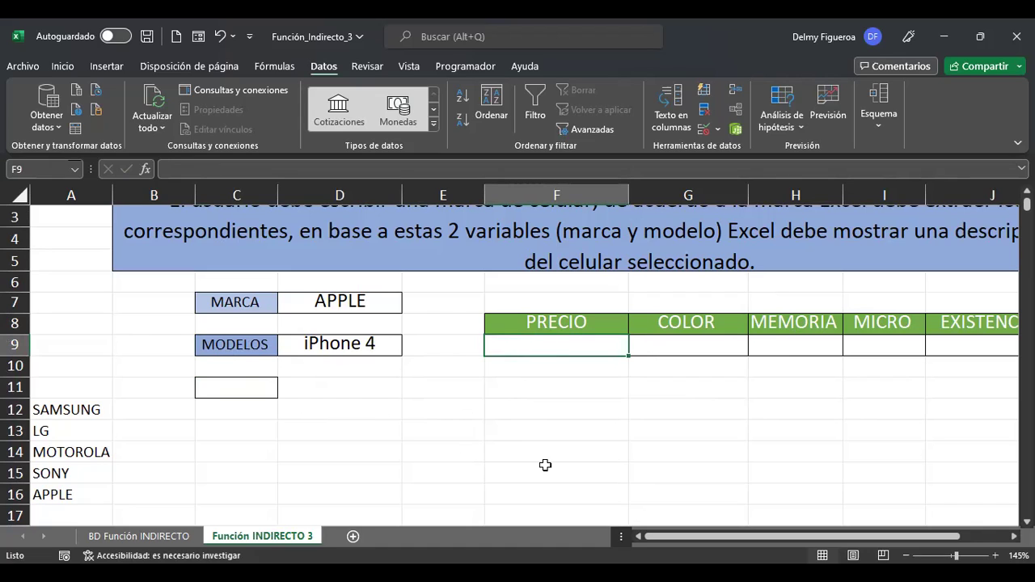
text(+)
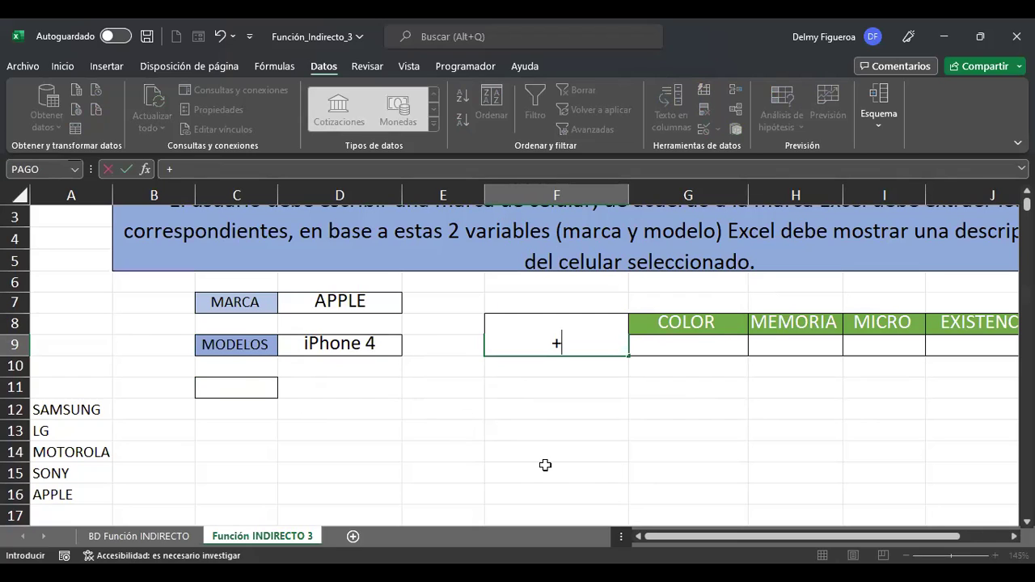
text(INDI)
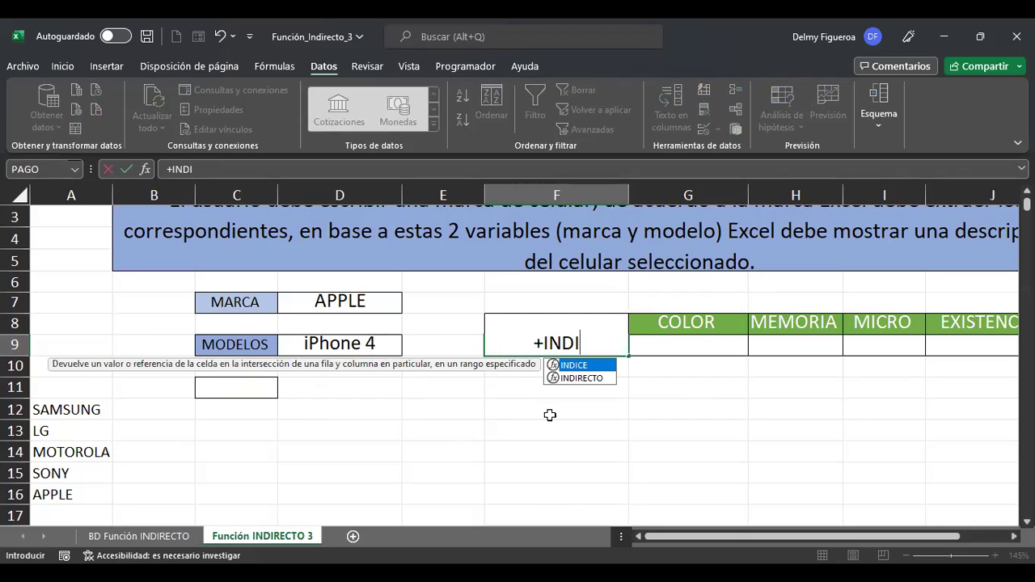
double_click(579, 380)
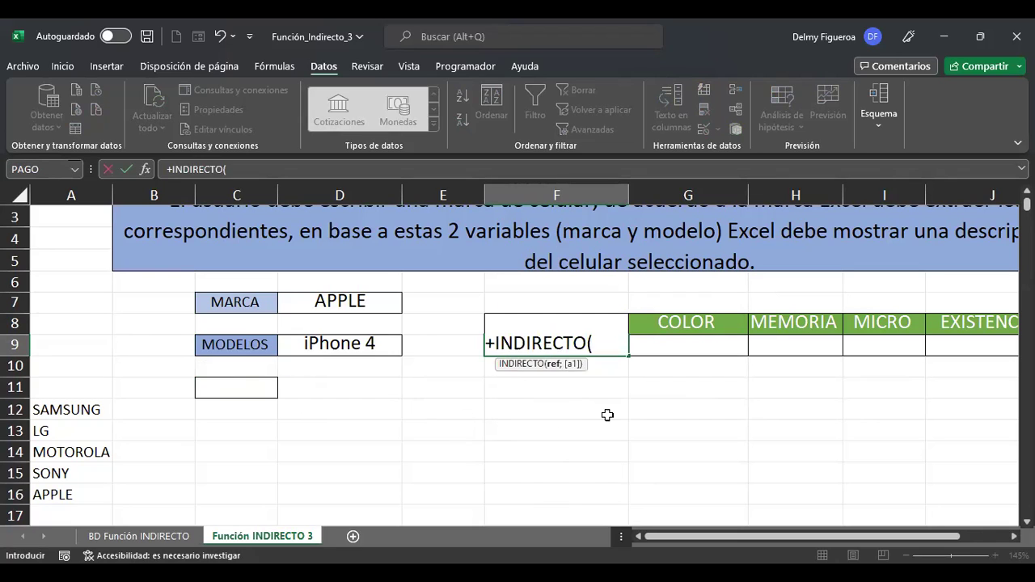
click(347, 343)
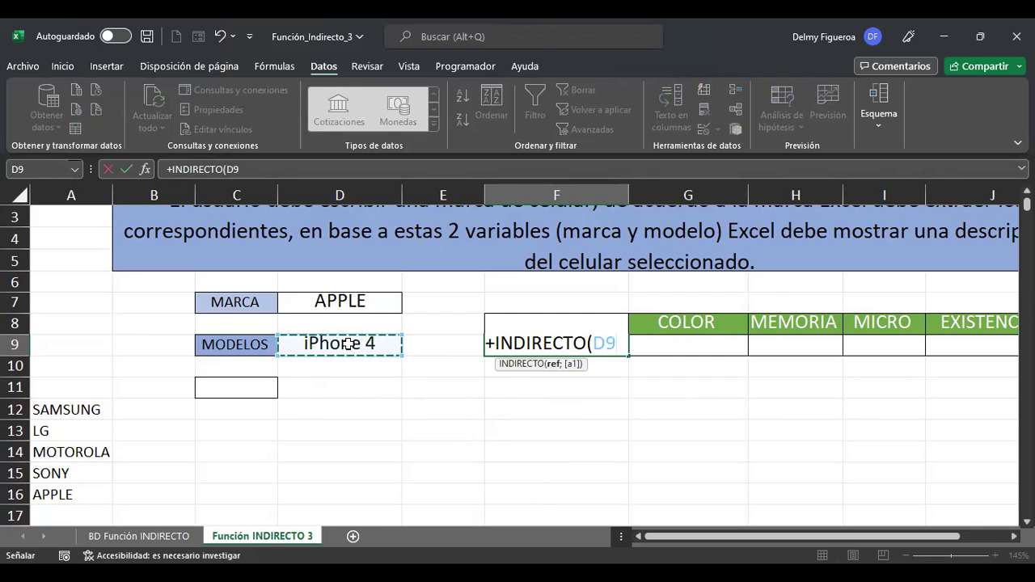
key(ctrl+Return)
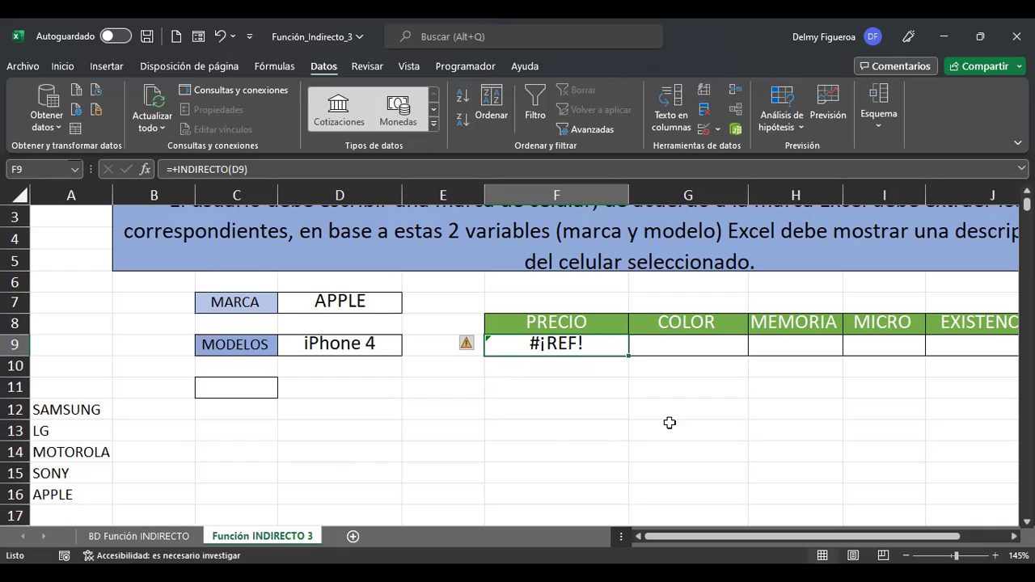
Compare the model text in D9 with the workbook's defined names and the models in the BD Función INDIRECTO table.
click(354, 346)
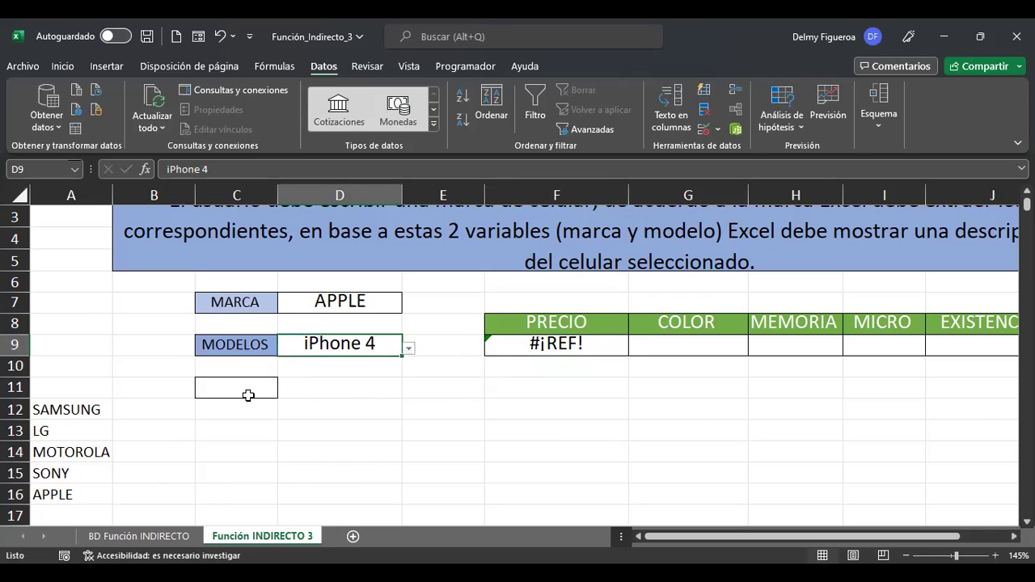
click(75, 169)
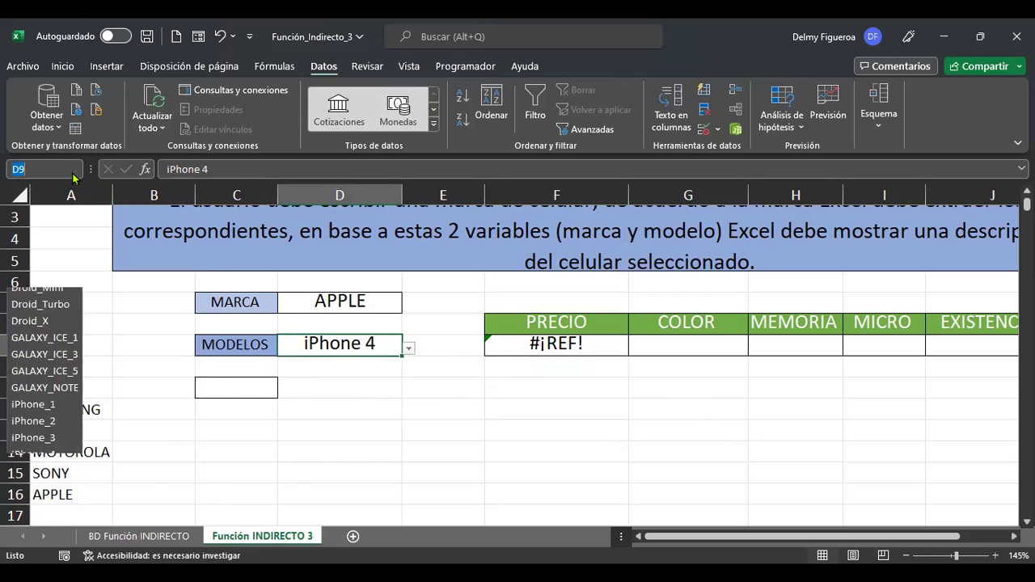
click(310, 393)
click(248, 385)
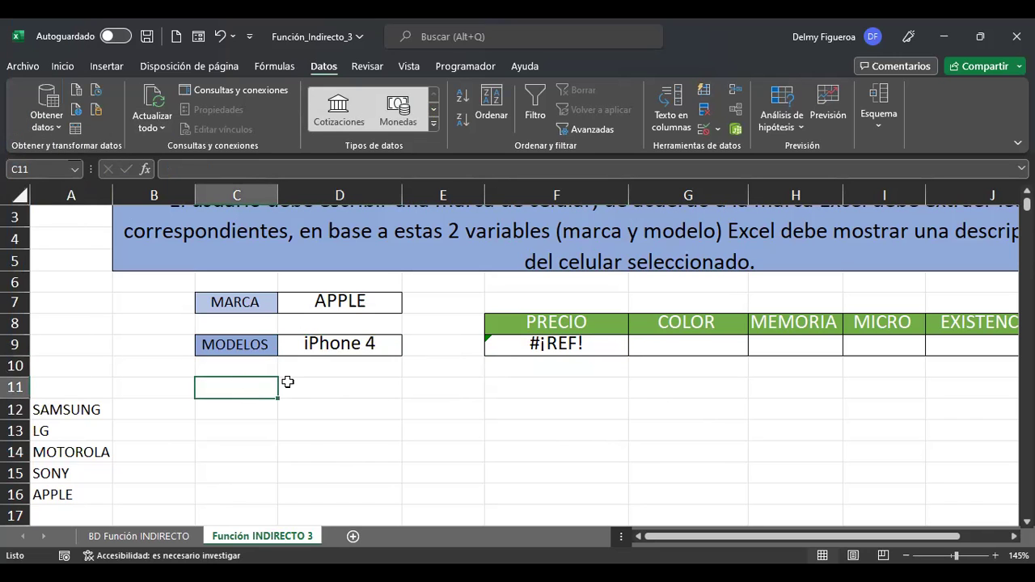
click(178, 537)
scroll(418, 446, up, 5)
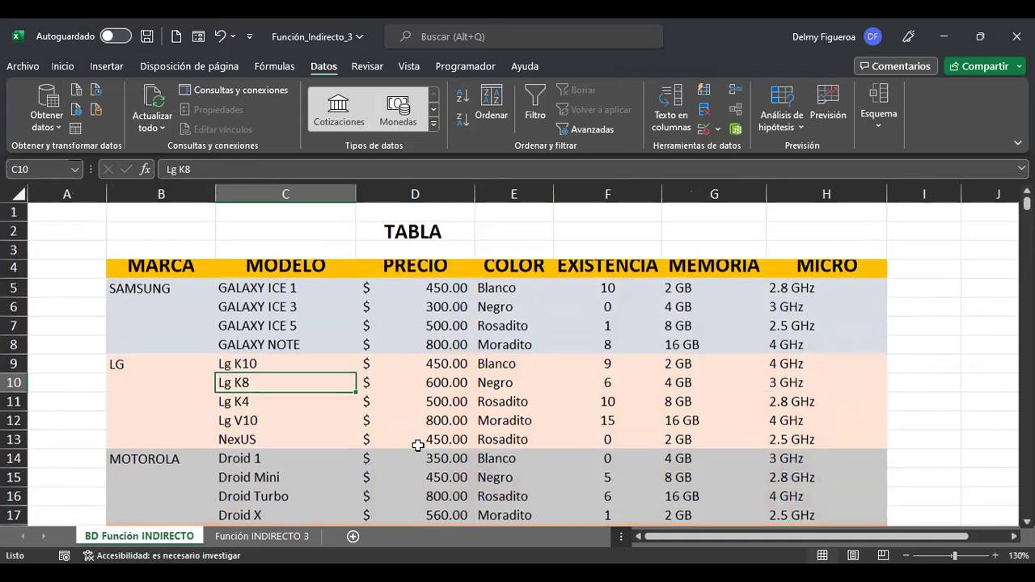
scroll(293, 377, down, 4)
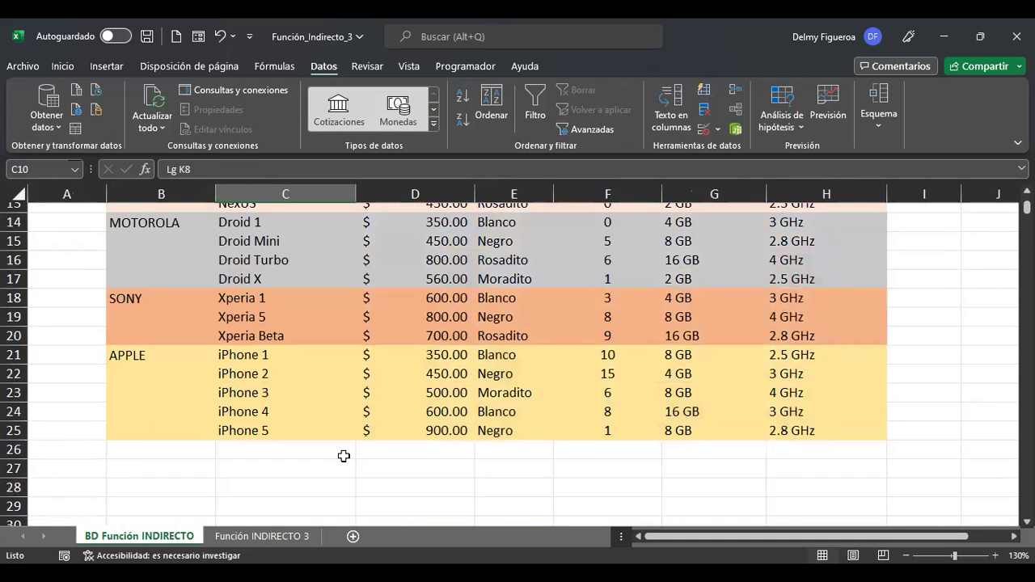
scroll(344, 457, up, 4)
In C11 of the Función INDIRECTO 3 sheet, enter =+SUSTITUIR(D9;" ";"_") to replace spaces in the model name with underscores.
click(279, 540)
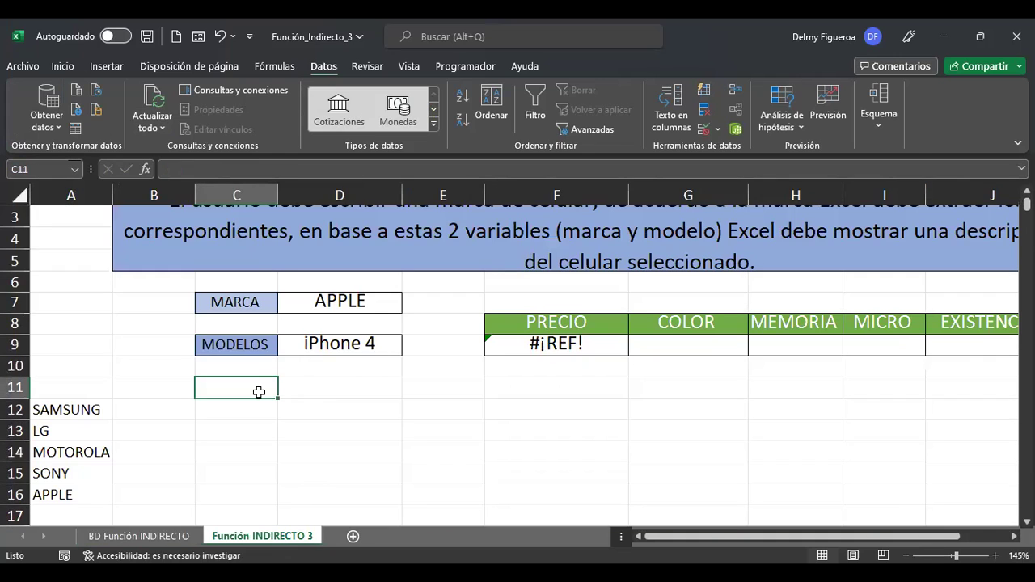
text(+)
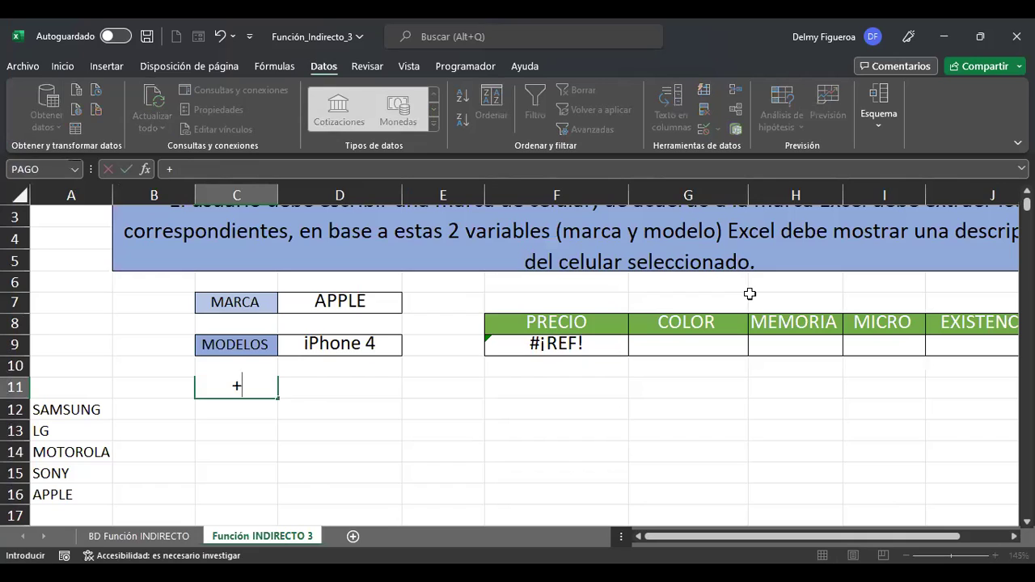
text(SUS)
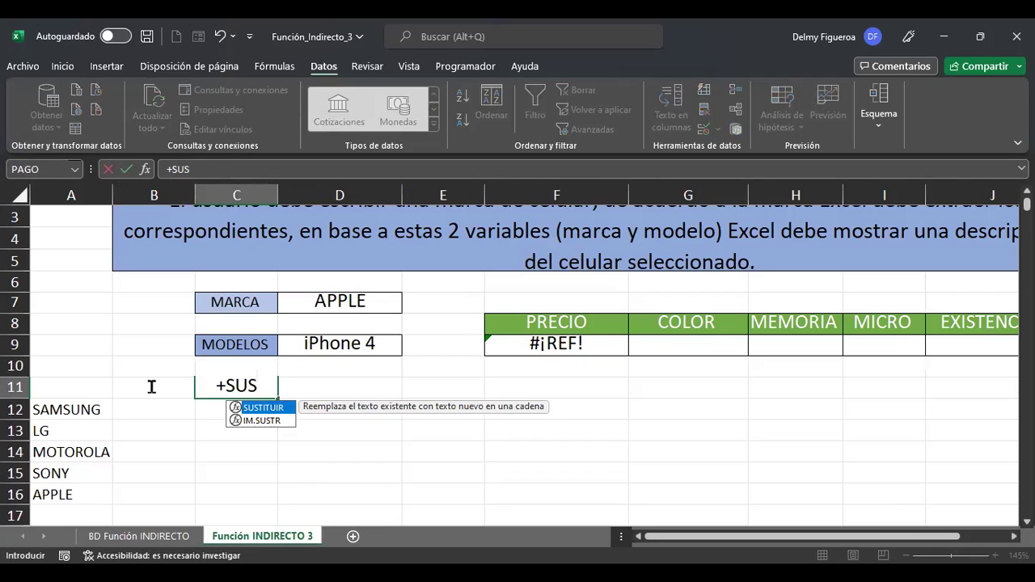
key(Tab)
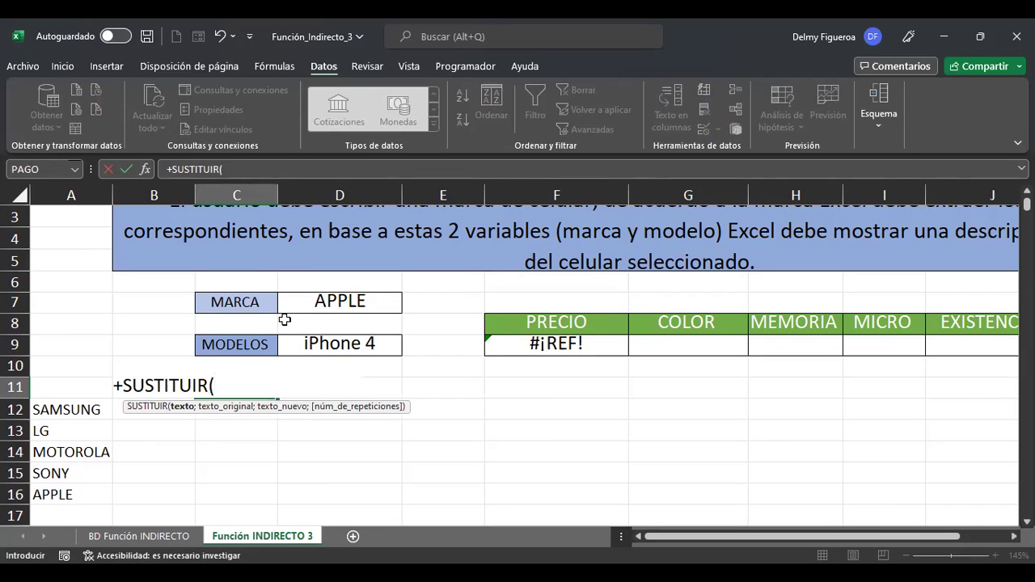
click(354, 346)
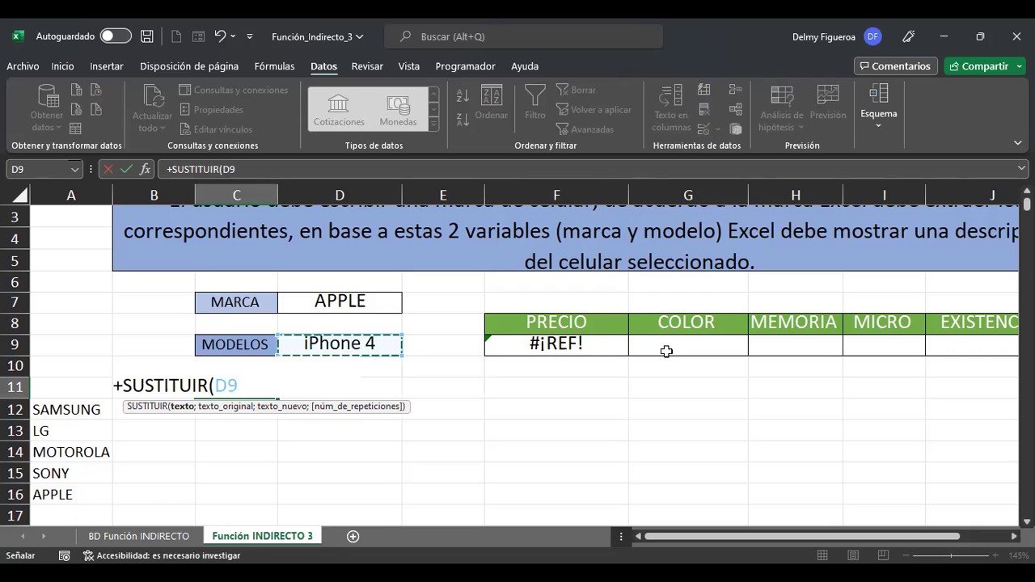
text(;)
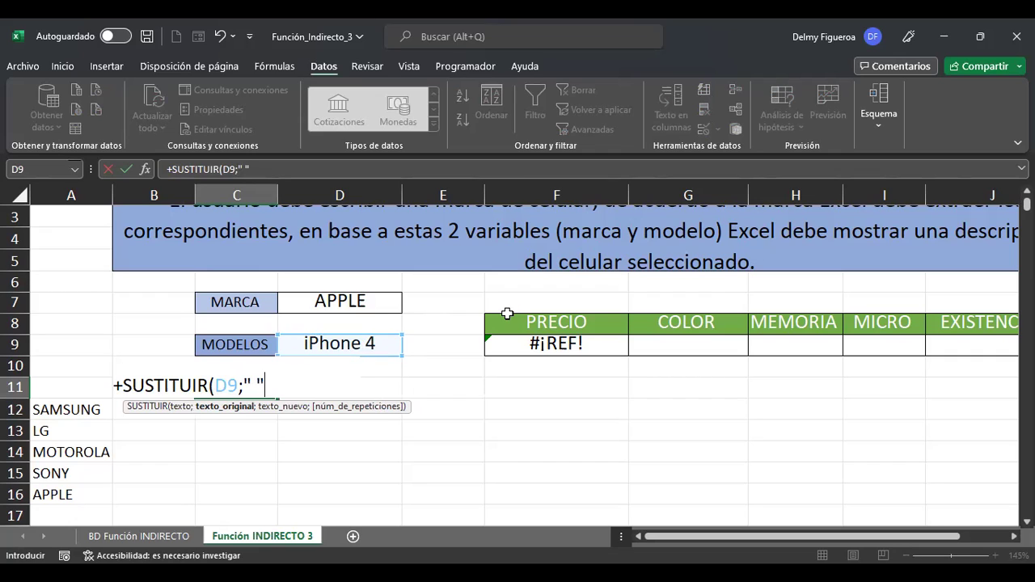
text(;)
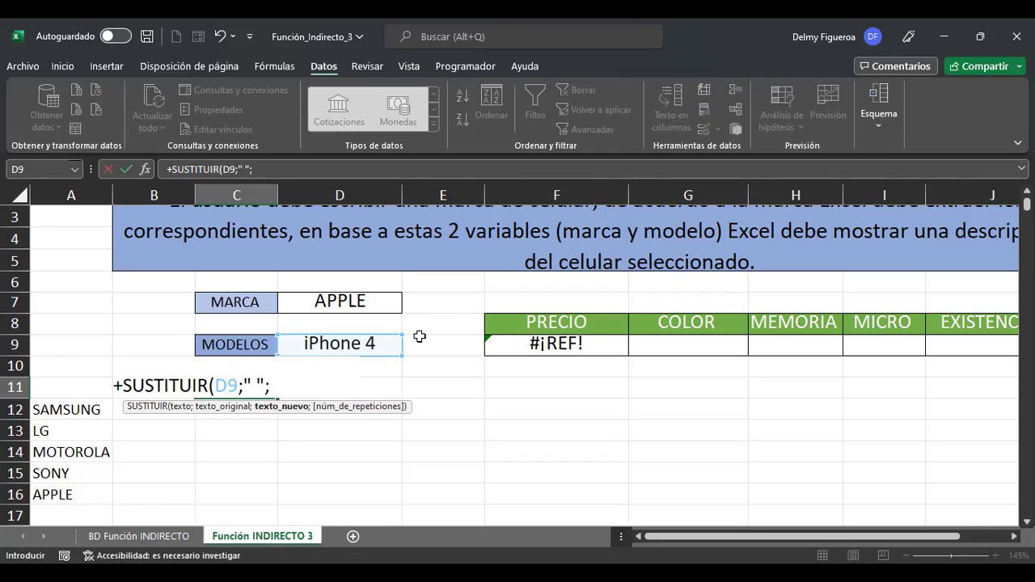
text("_")
key(ctrl+Return)
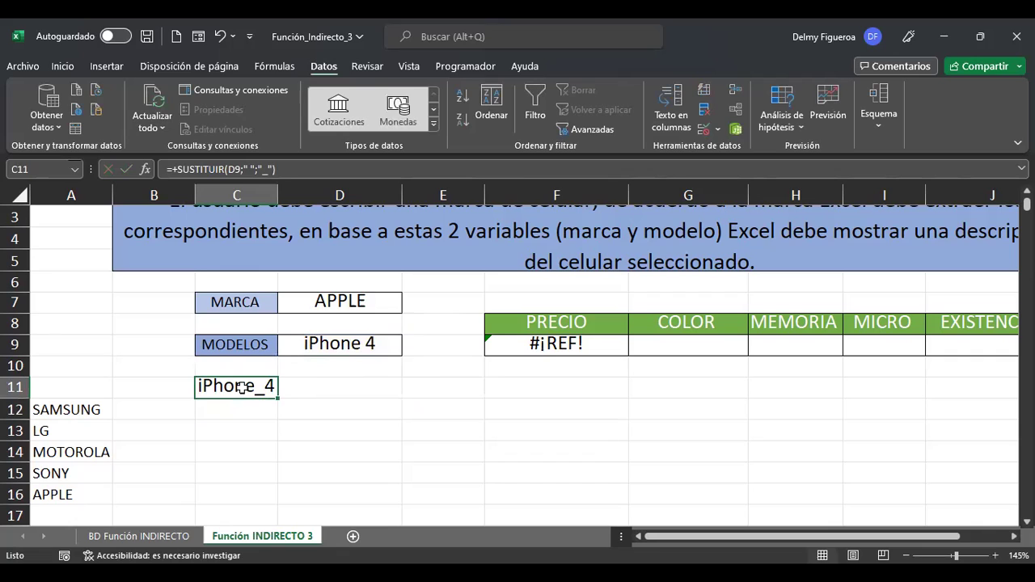
Change the INDIRECTO formula in the PRECIO cell F9 to refer to C11 instead of D9.
click(548, 343)
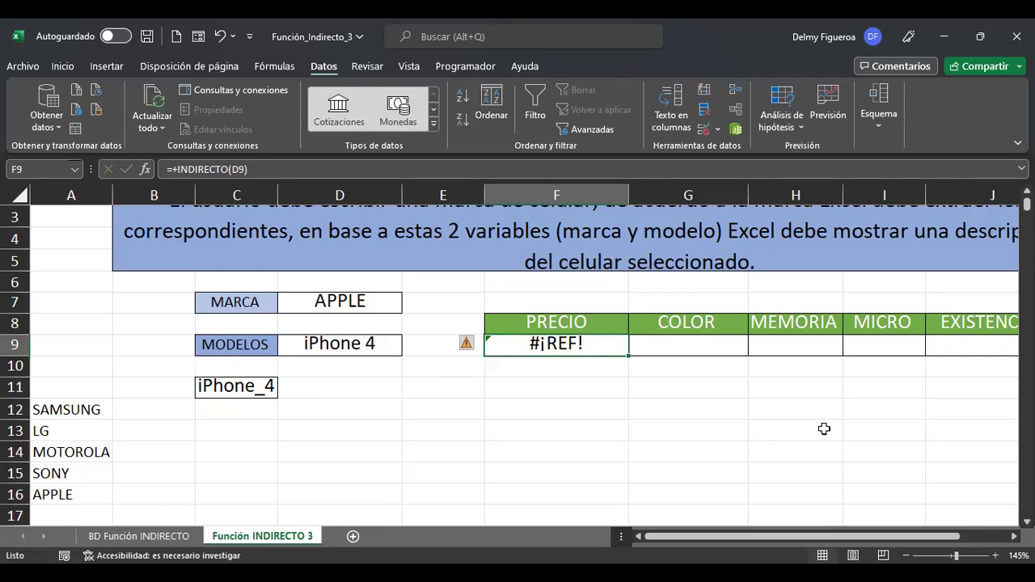
key(F2)
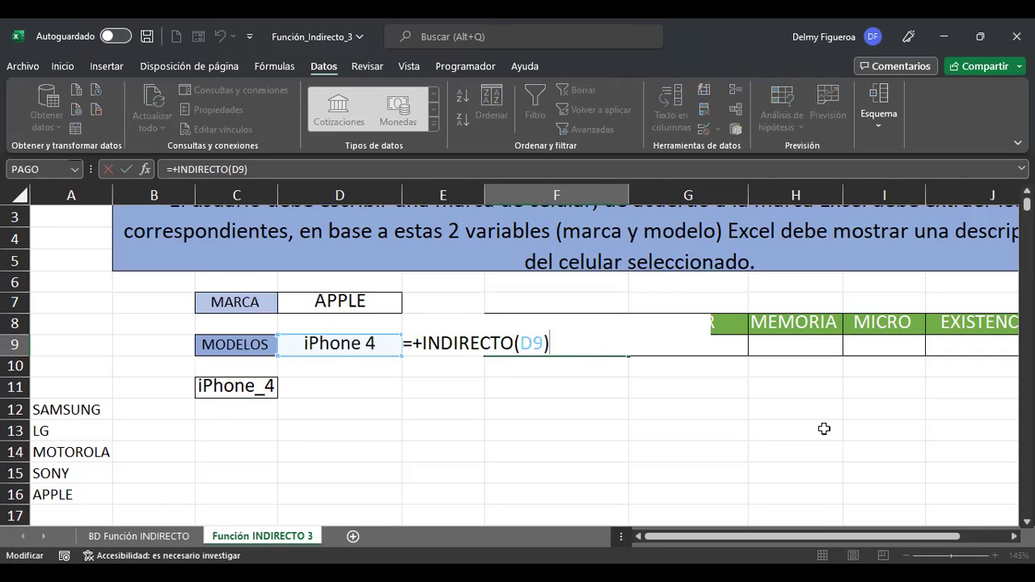
key(BackSpace)
key(BackSpace)
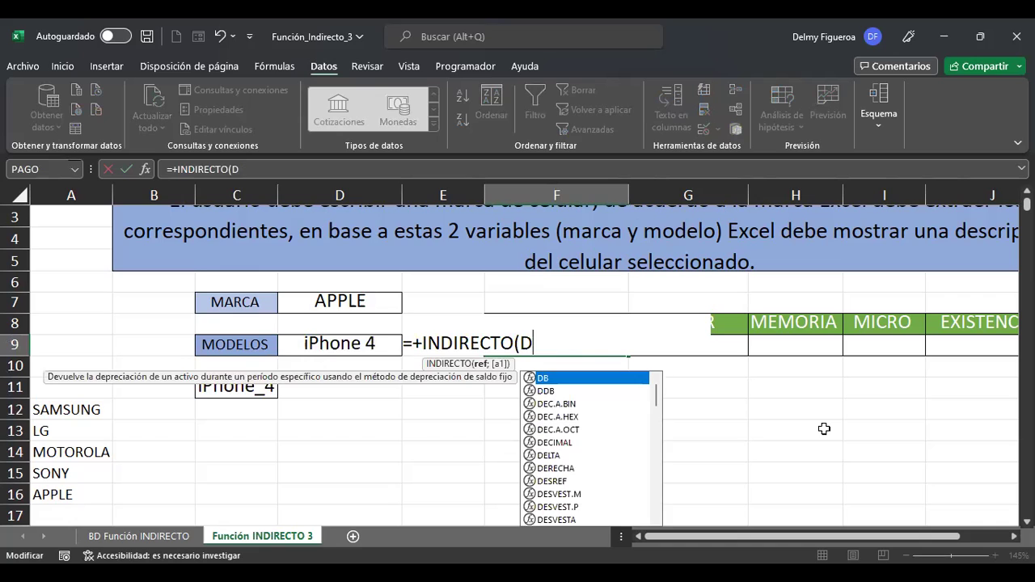
key(BackSpace)
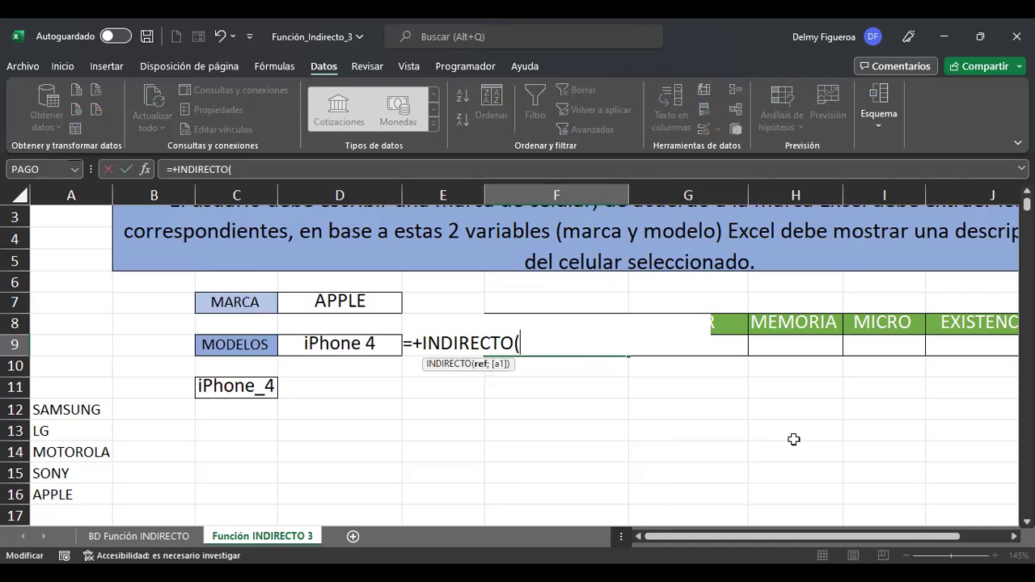
click(248, 387)
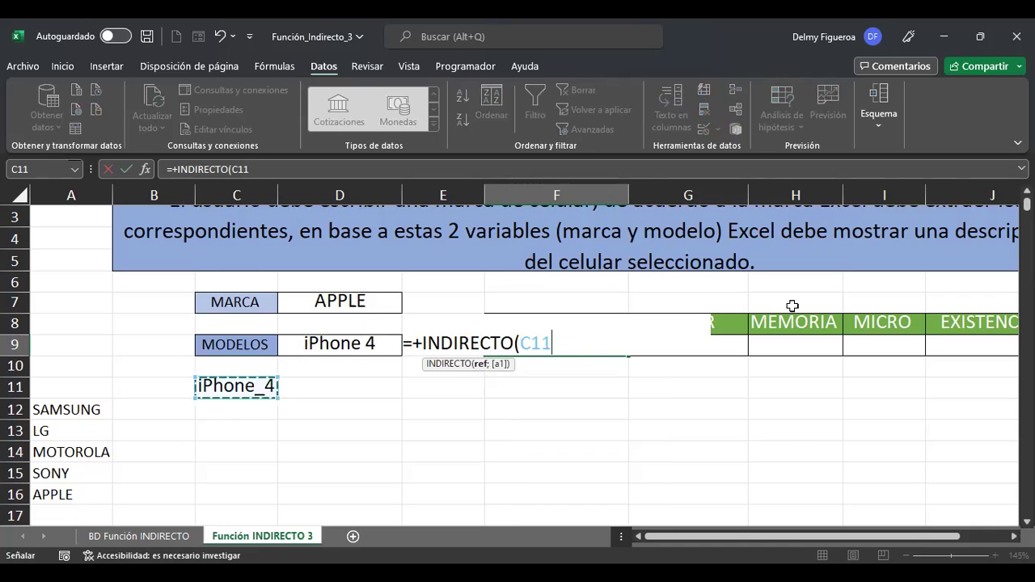
key(Return)
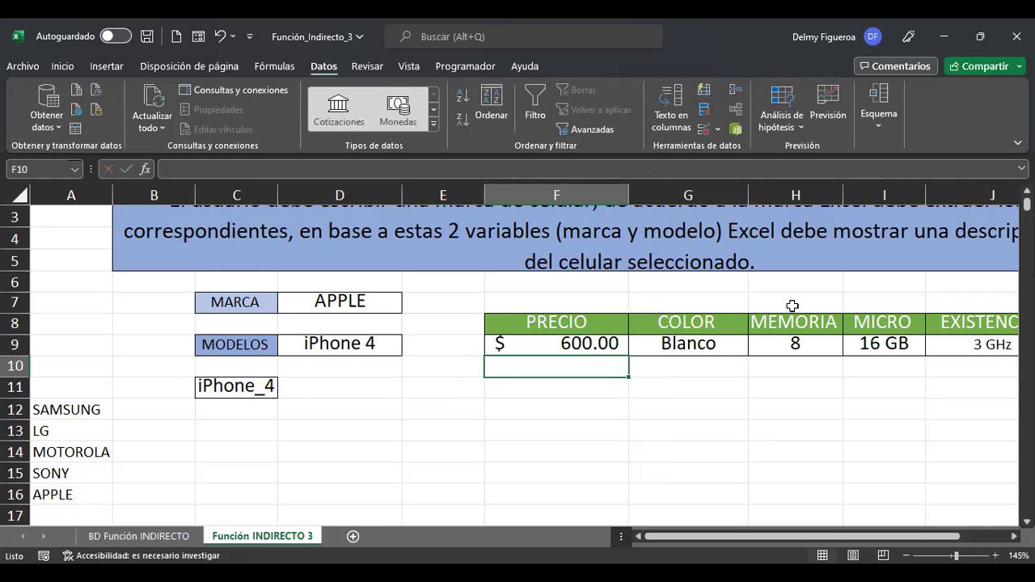
key(Up)
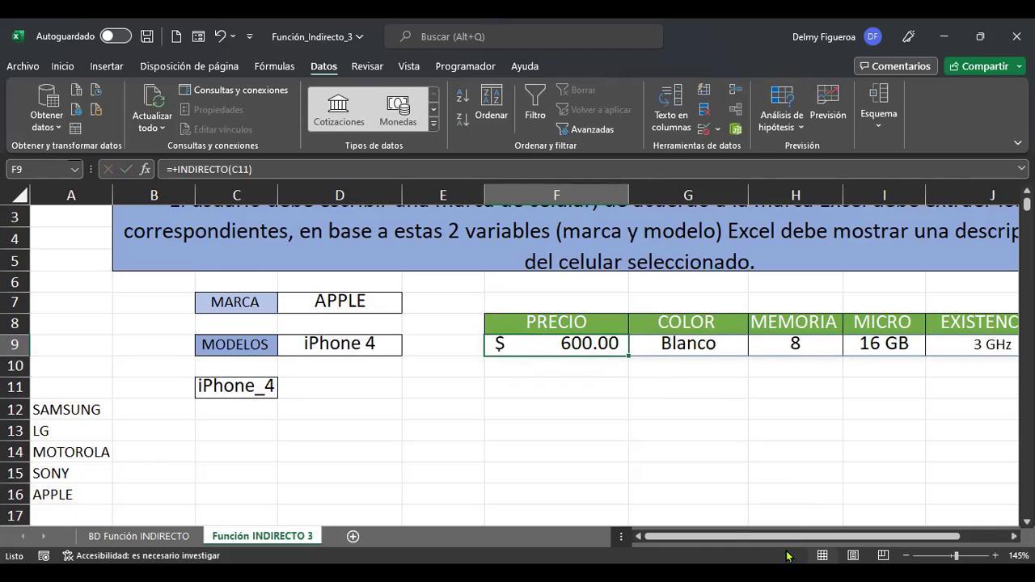
Check the details returned in row 9 against the MEMORIA, MICRO and EXISTENCIAS headers and the C11 formula.
drag(770, 537, 794, 537)
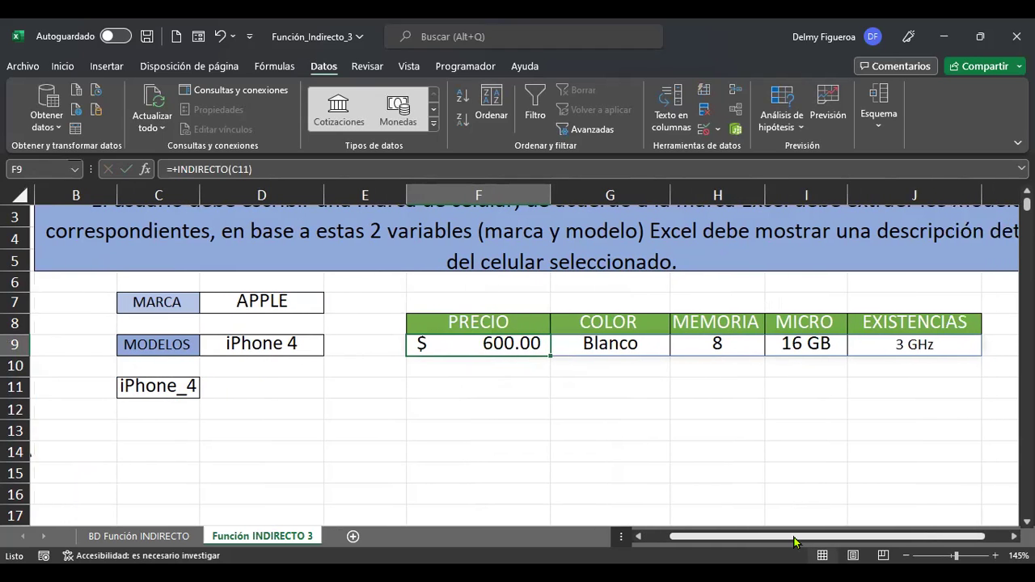
click(162, 385)
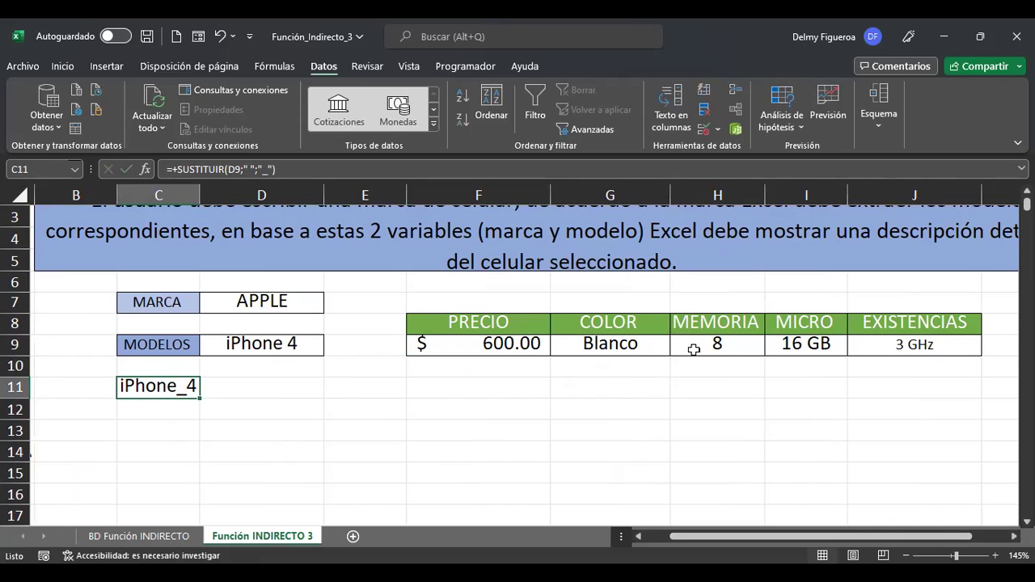
click(748, 325)
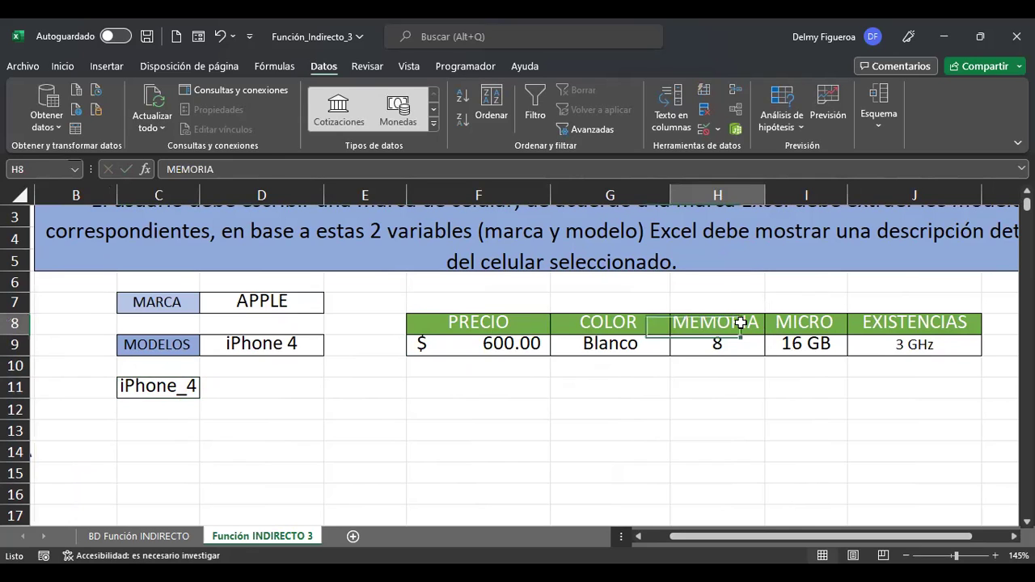
click(819, 328)
click(913, 327)
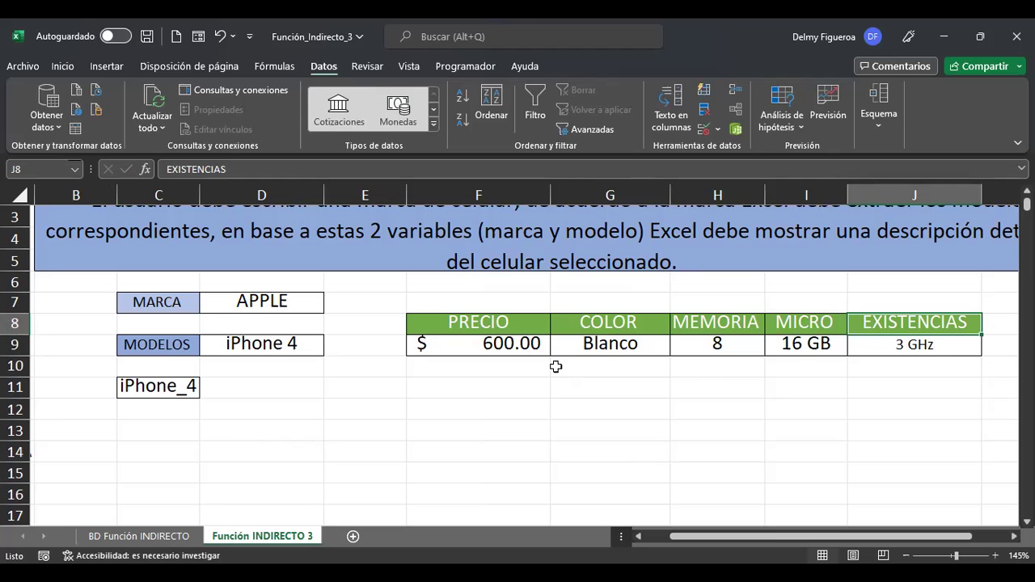
Review the model data in C5:H25 on the BD Función INDIRECTO sheet, from the SAMSUNG rows through the APPLE rows.
click(162, 536)
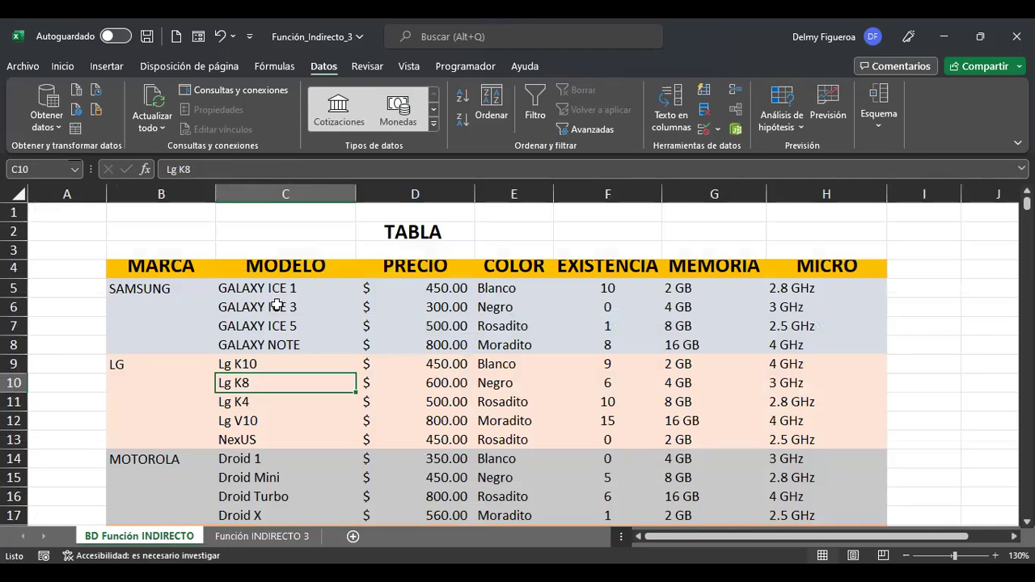
drag(275, 286, 765, 507)
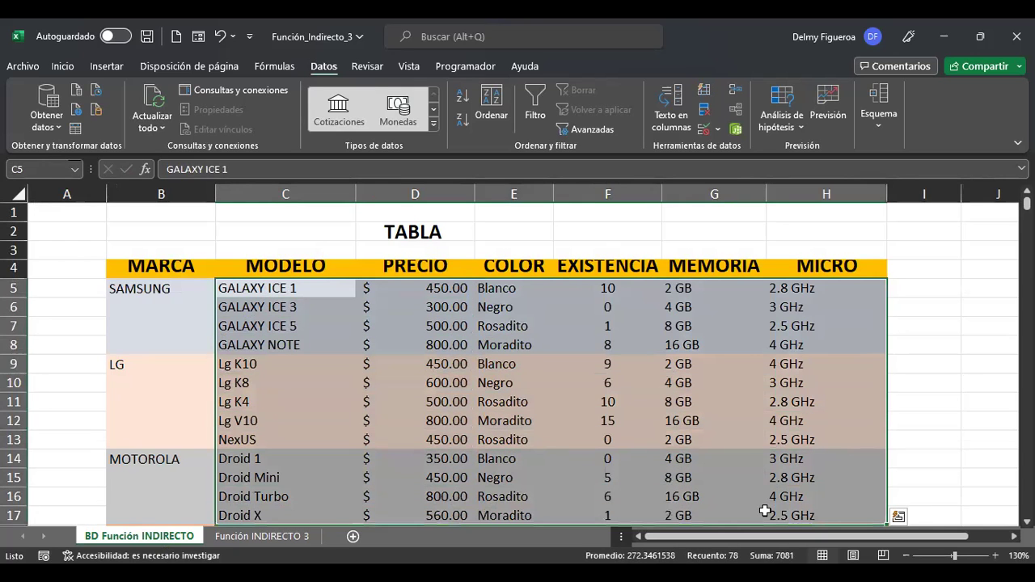
scroll(806, 488, down, 4)
shift+click(789, 438)
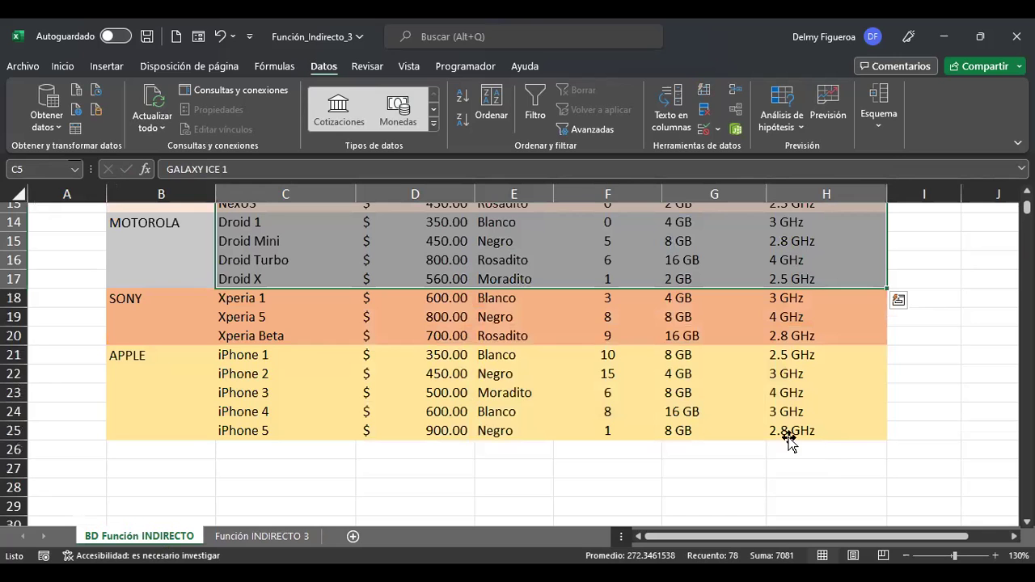
scroll(670, 432, up, 3)
scroll(543, 388, up, 1)
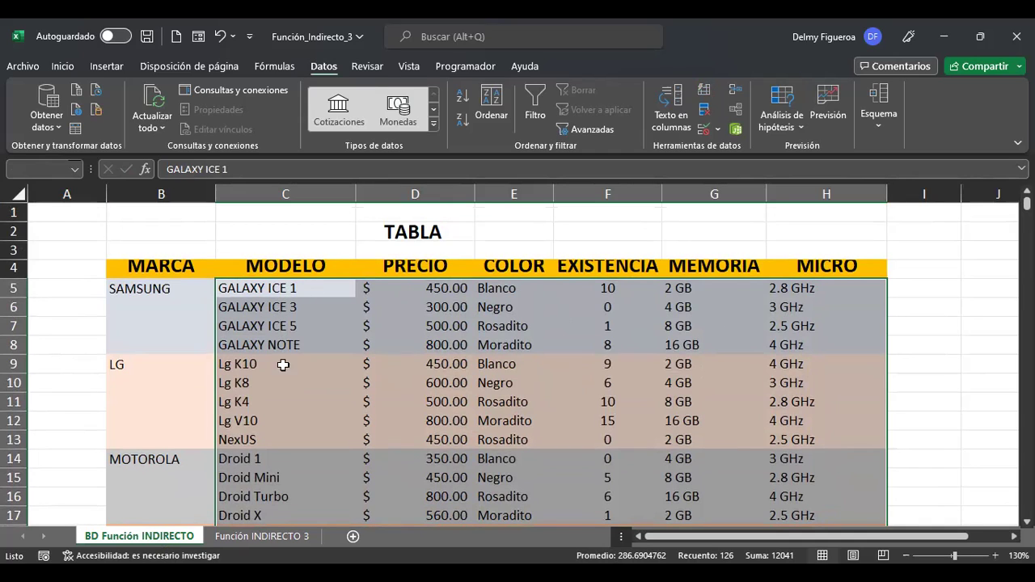
click(283, 424)
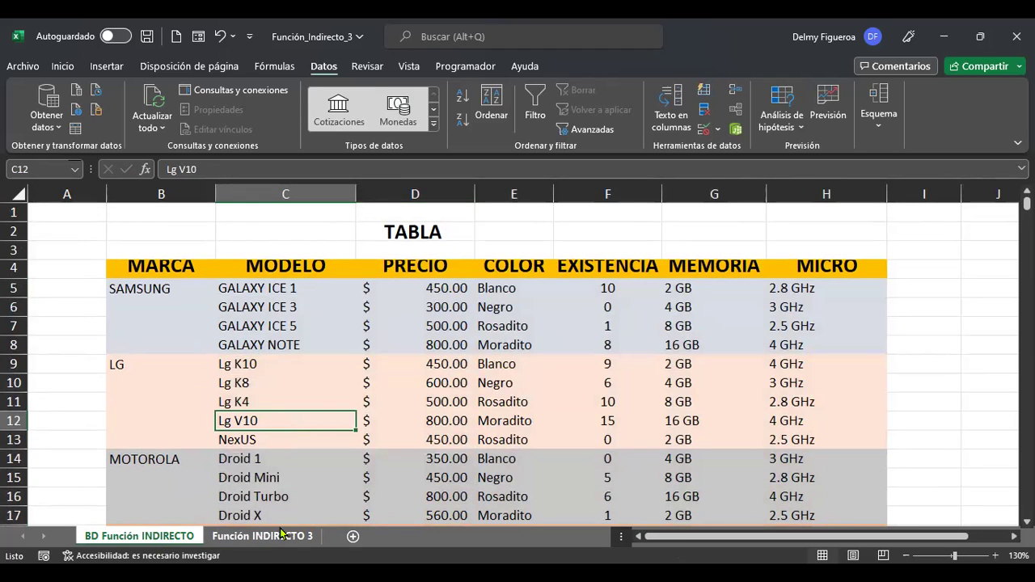
Inspect the range that the defined name GALAXY_ICE_1 refers to in the name manager.
click(275, 68)
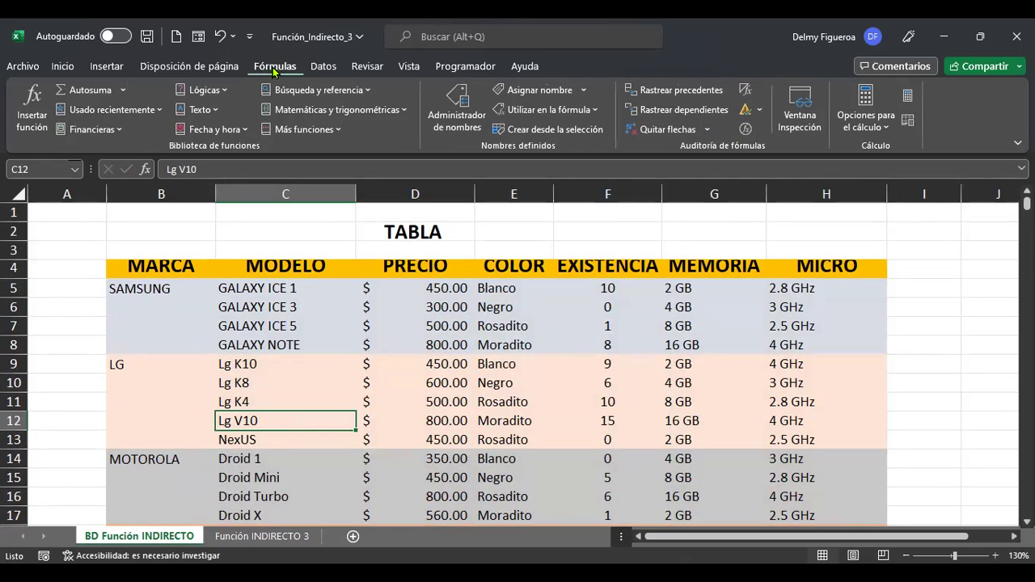
click(462, 118)
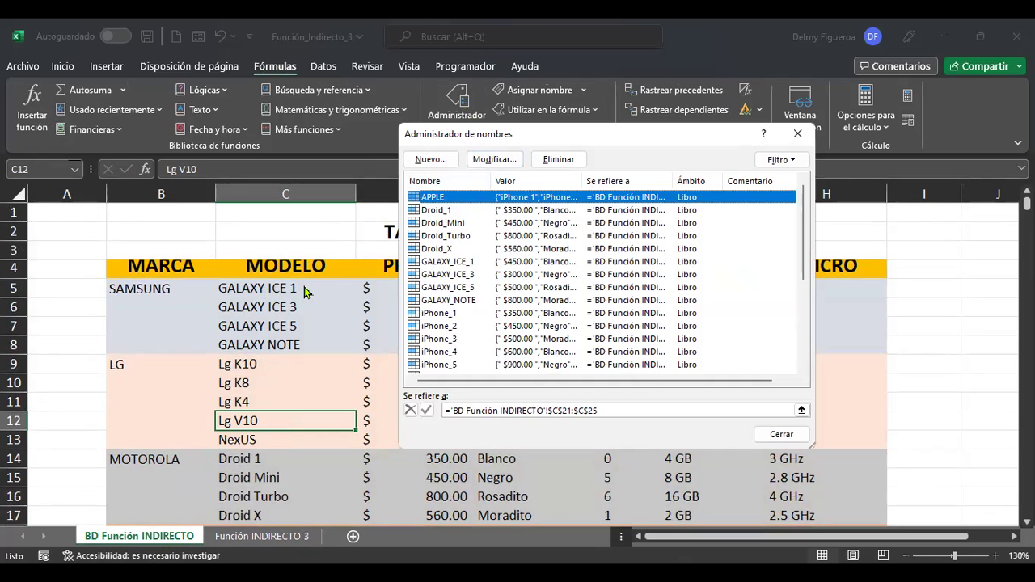
click(471, 264)
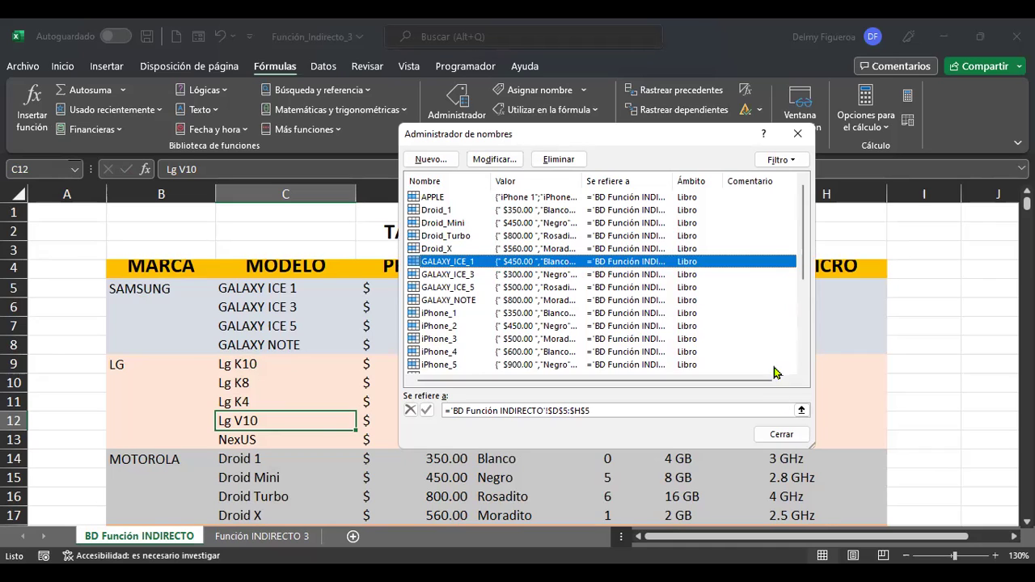
click(785, 435)
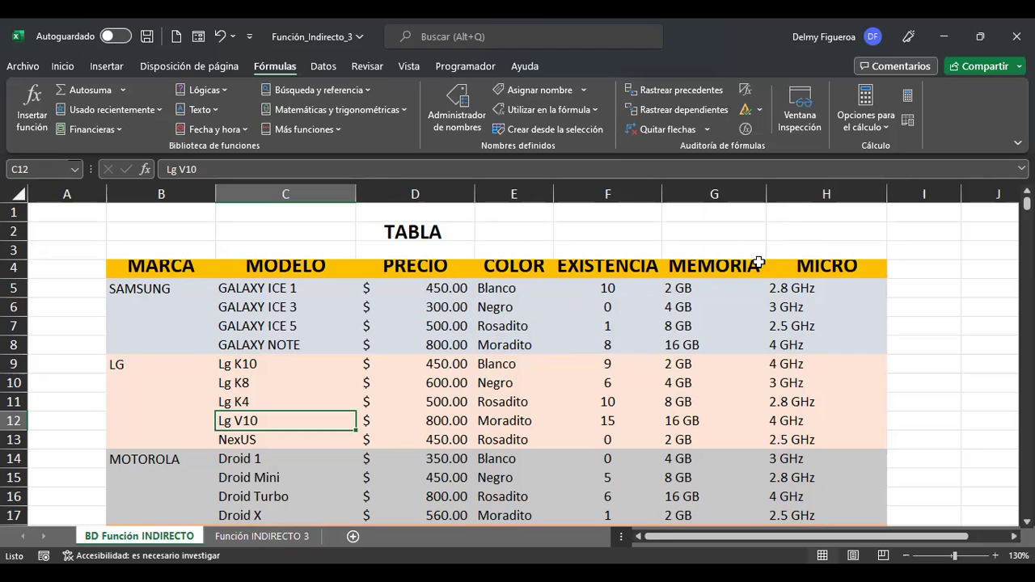
On the Función INDIRECTO 3 sheet, copy the EXISTENCIAS header from J8 over the MEMORIA header in H8.
click(239, 537)
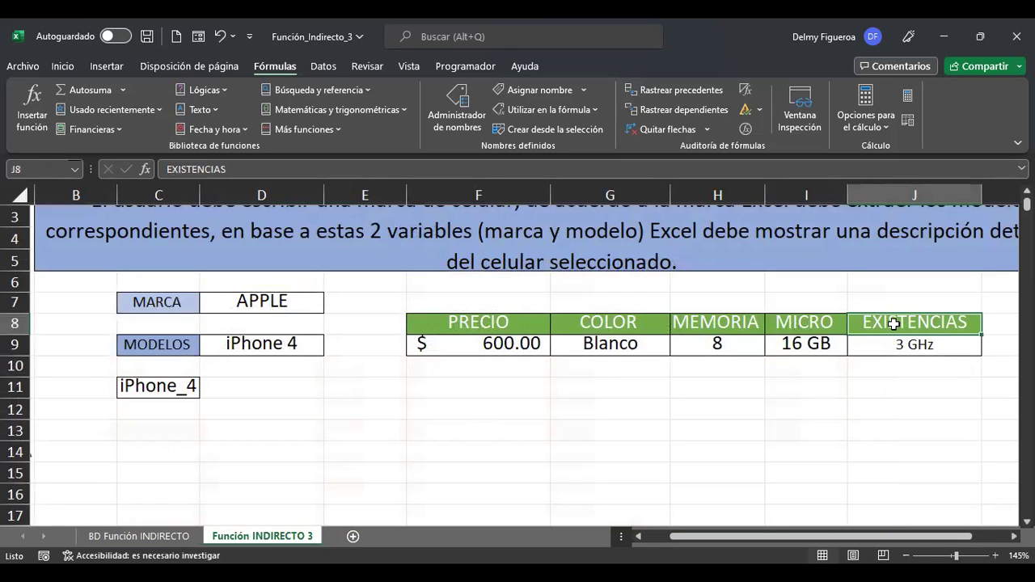
key(ctrl+c)
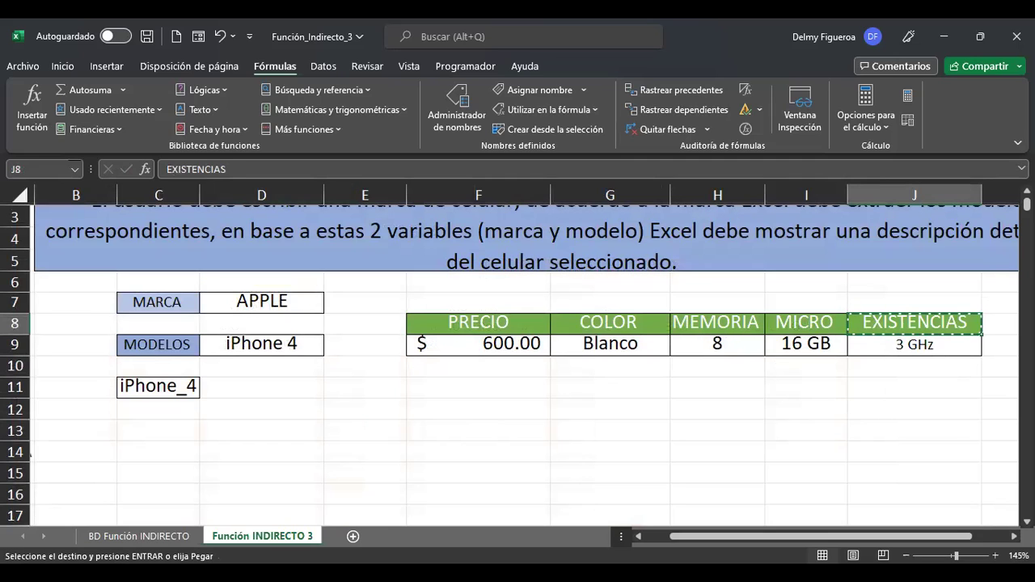
click(806, 322)
click(717, 322)
key(ctrl+v)
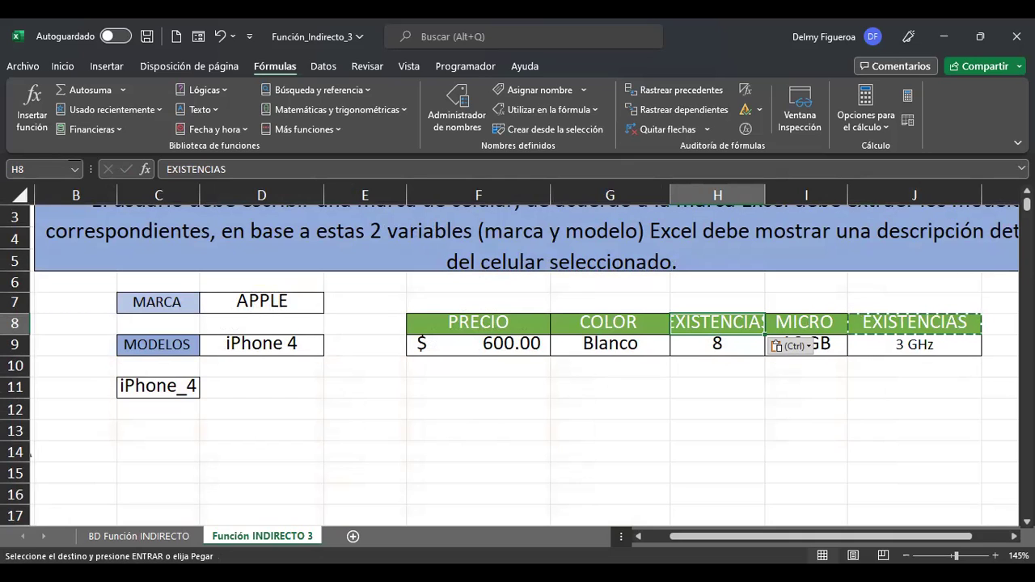
Replace the I8 header with MEMORIA and autofit the widths of columns H and I.
click(806, 322)
key(Right)
key(Left)
key(Right)
key(Left)
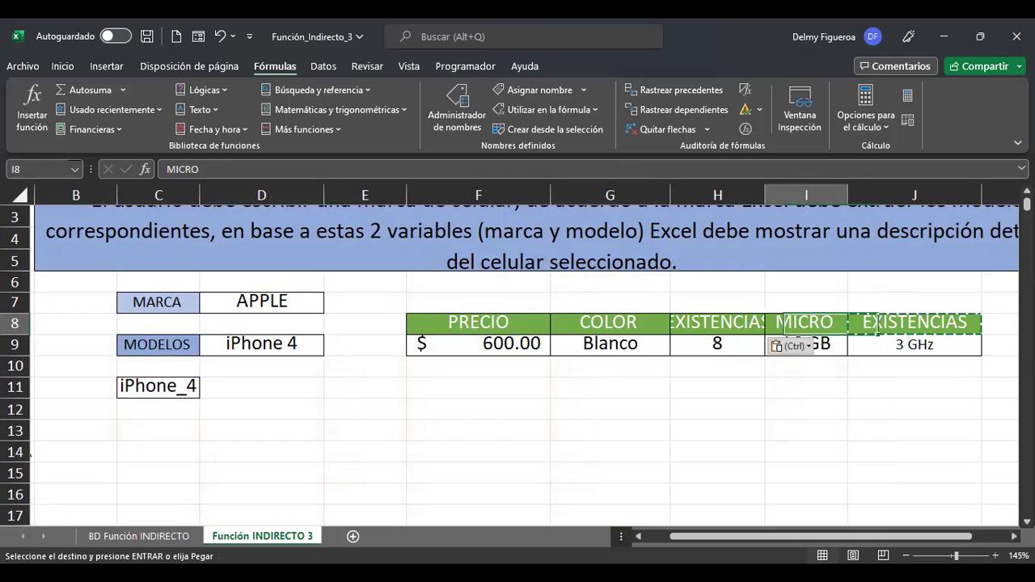
text(MEMORIA)
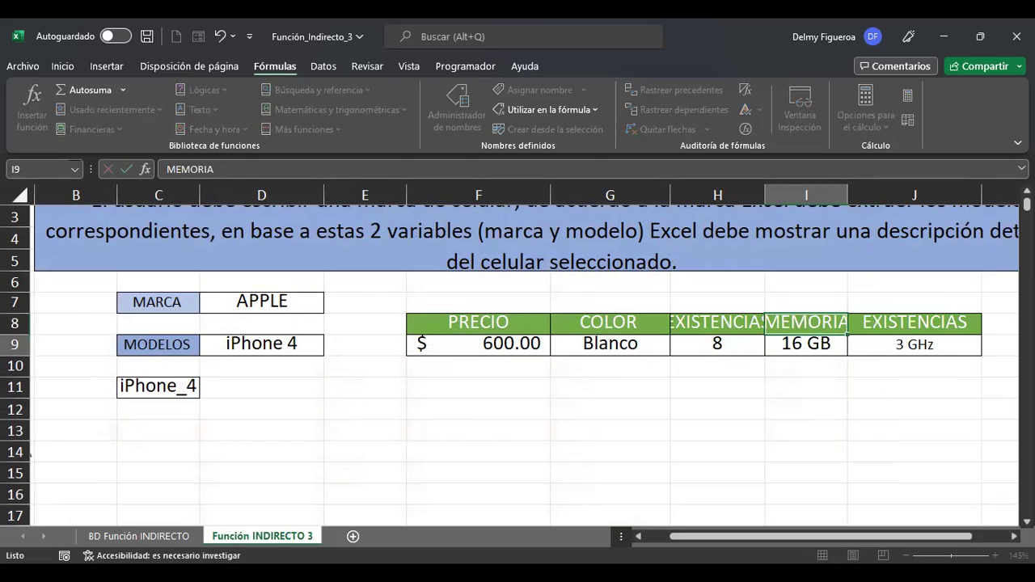
key(Return)
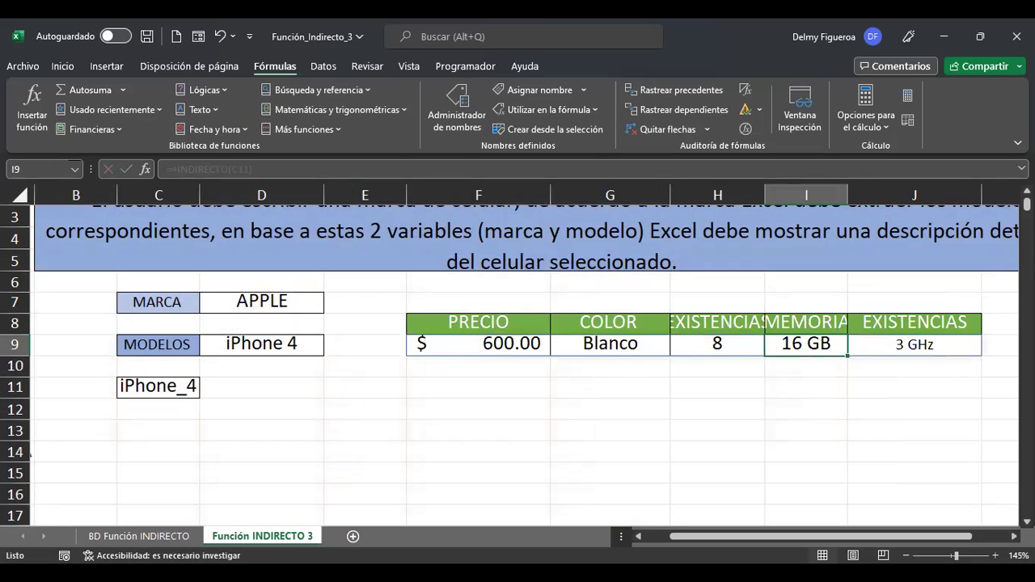
double_click(766, 201)
double_click(874, 199)
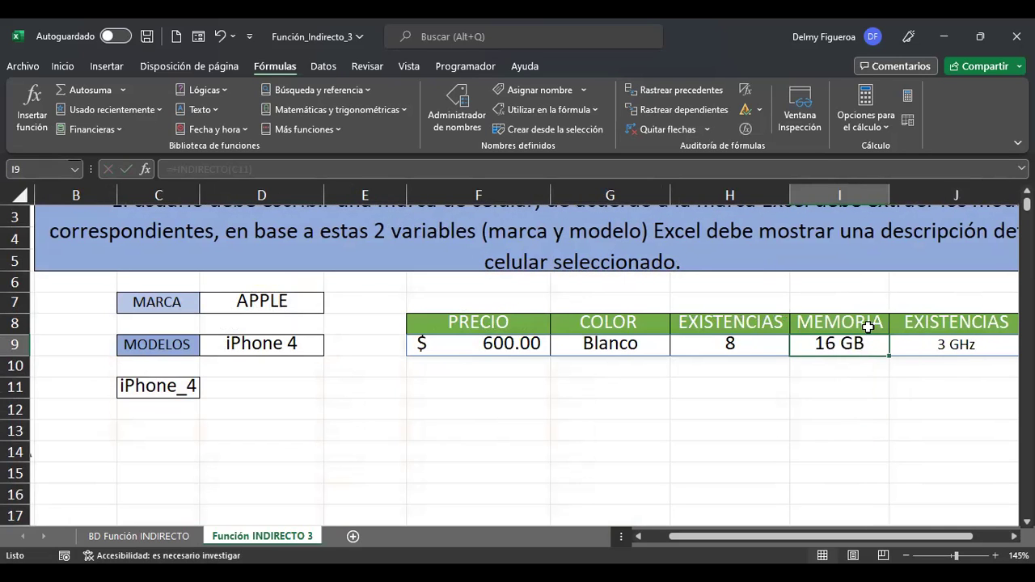
Check the header order on the BD Función INDIRECTO sheet and replace the J8 header on Función INDIRECTO 3 with MICRO.
click(907, 322)
click(154, 538)
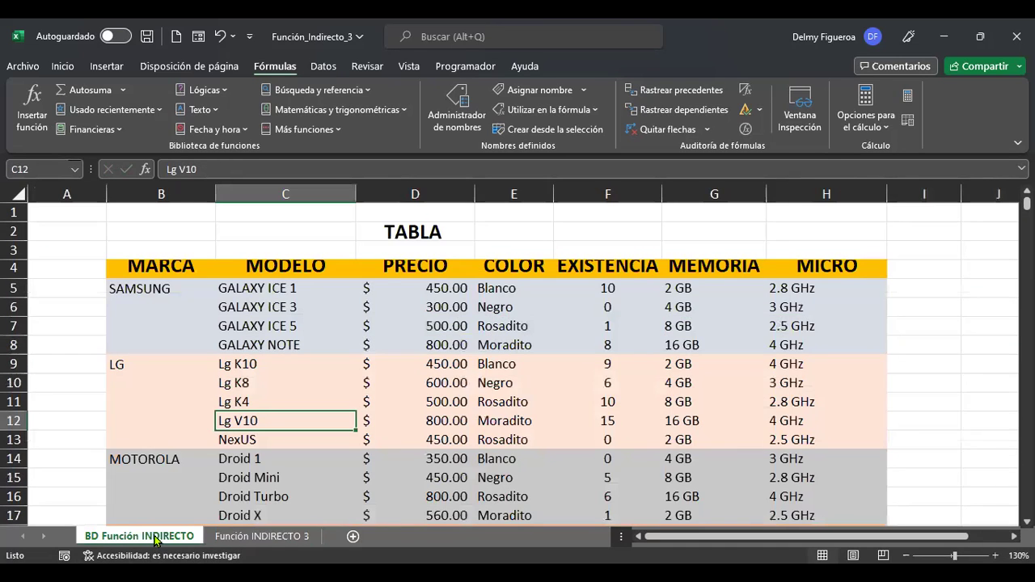
click(262, 537)
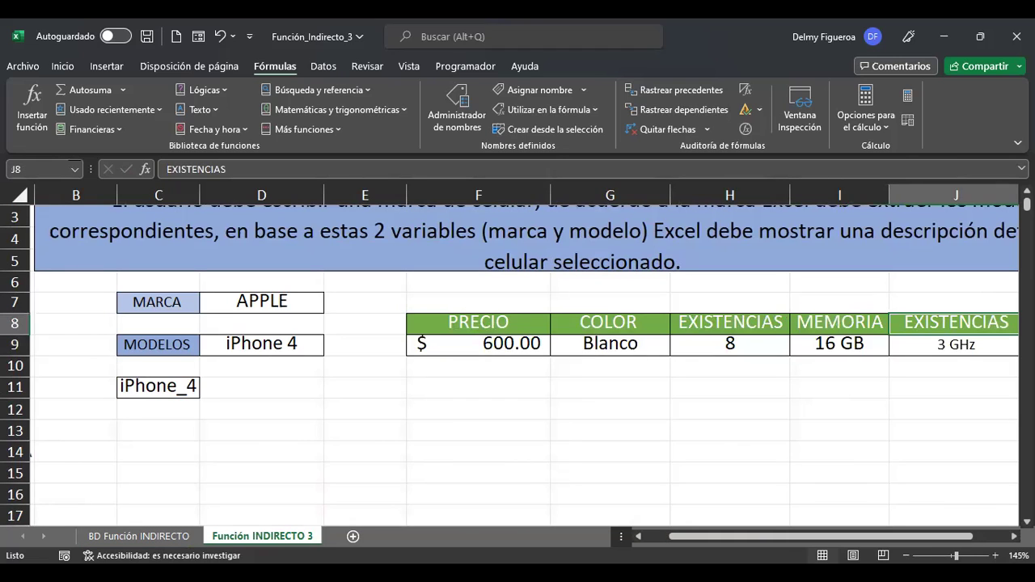
text(MICRO)
key(Return)
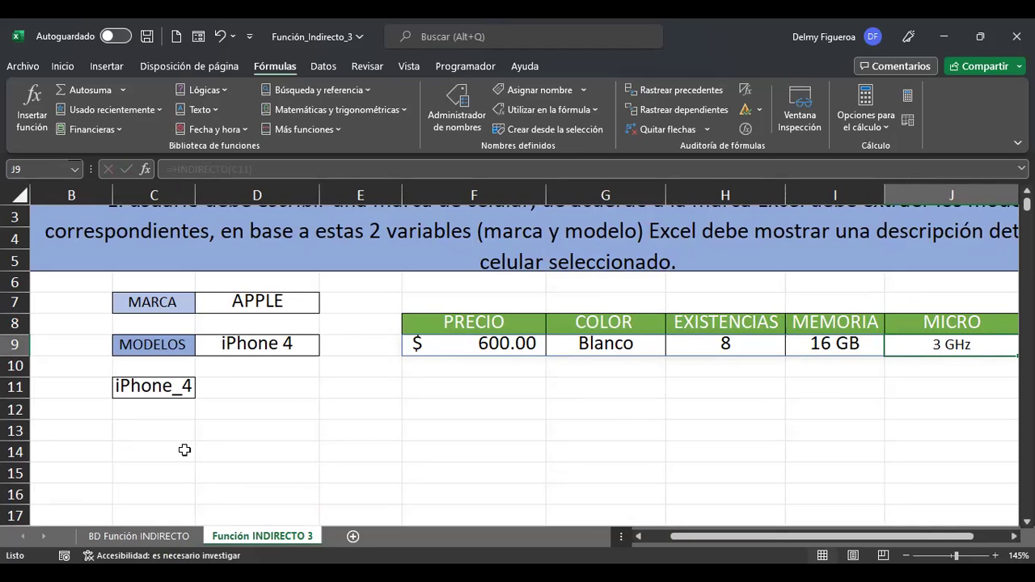
Verify the iPhone 4 price, color, stock, memory and micro values in row 24 of the BD Función INDIRECTO table.
click(162, 538)
scroll(201, 439, down, 4)
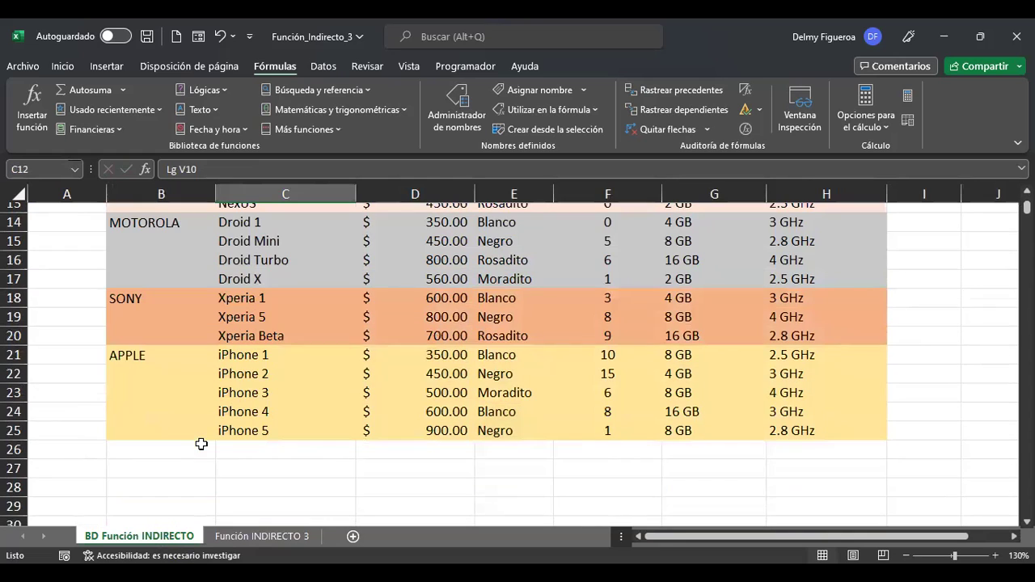
click(432, 413)
click(526, 413)
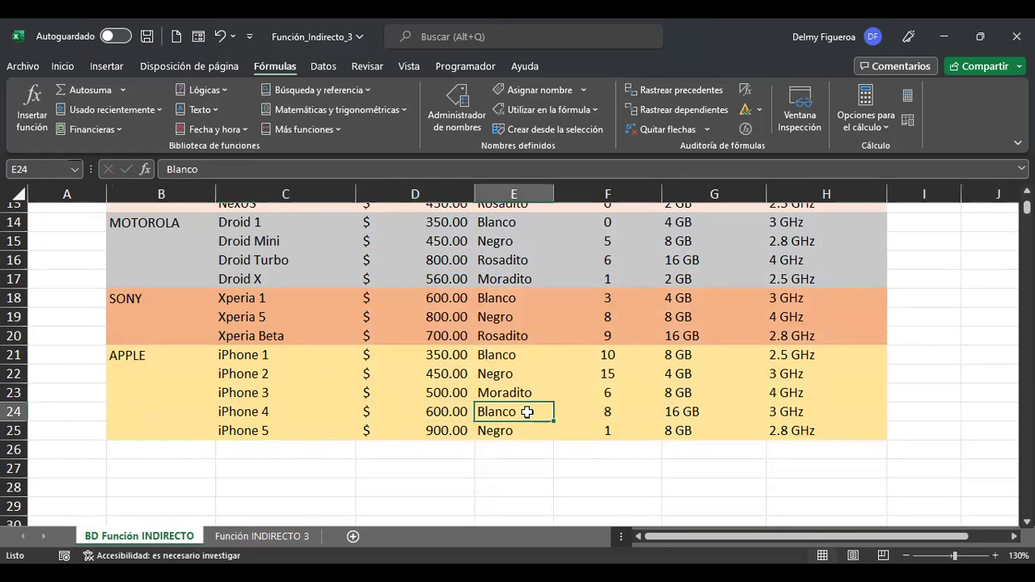
click(597, 412)
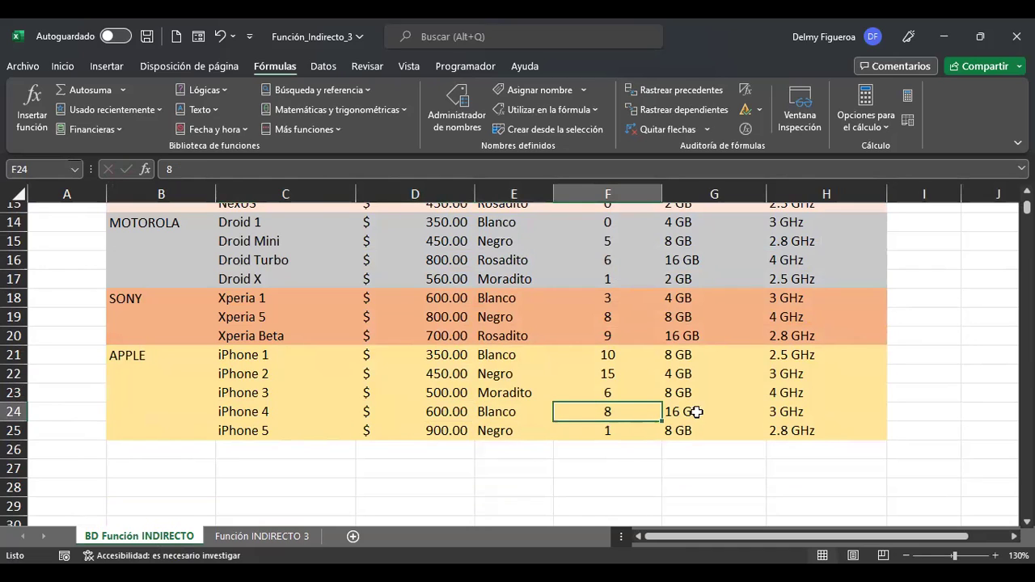
click(728, 413)
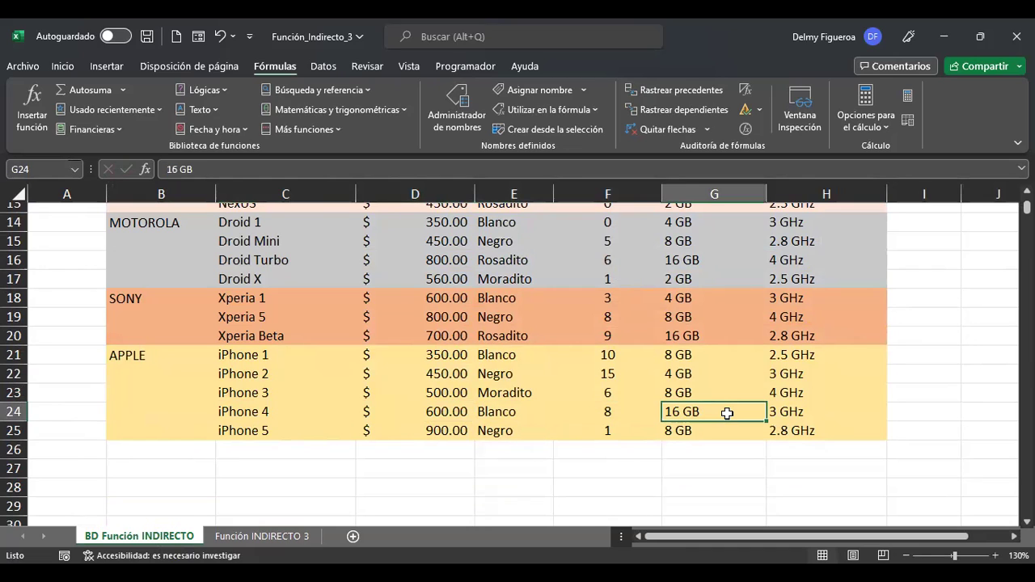
click(822, 411)
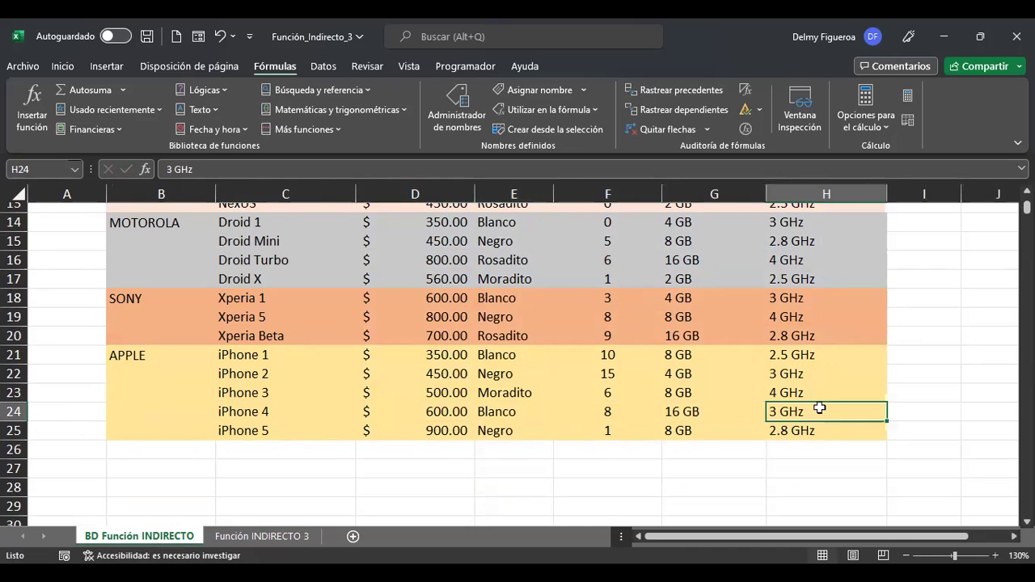
Inspect the INDIRECTO formula in F9 on the Función INDIRECTO 3 sheet and the C11 cell it references.
click(296, 536)
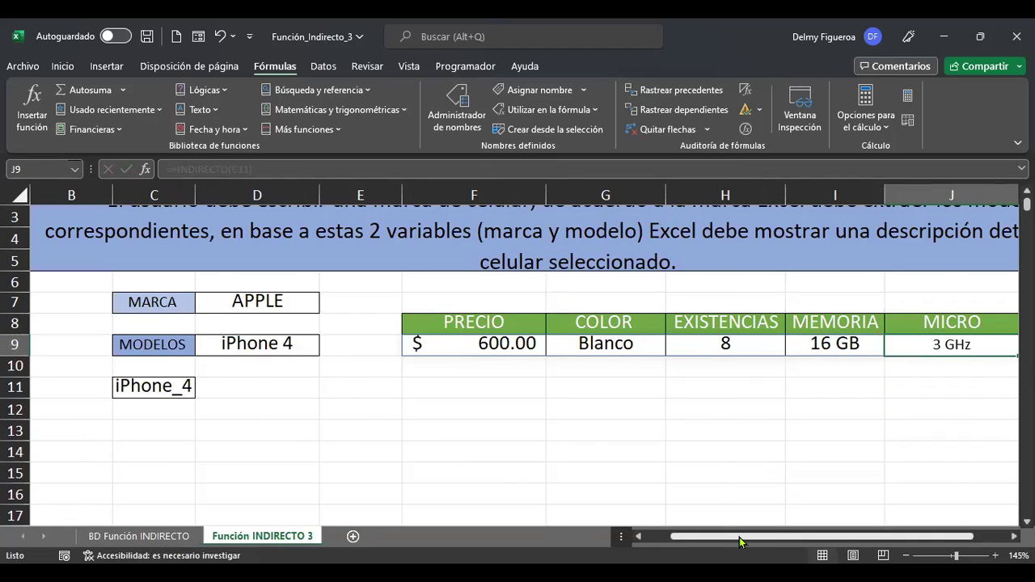
scroll(739, 537, right, 2)
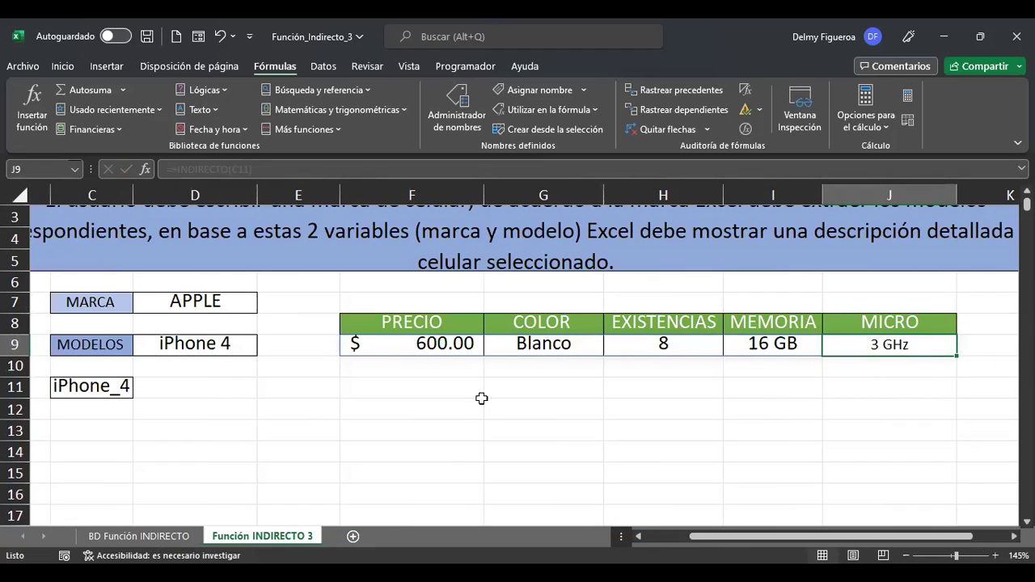
click(447, 353)
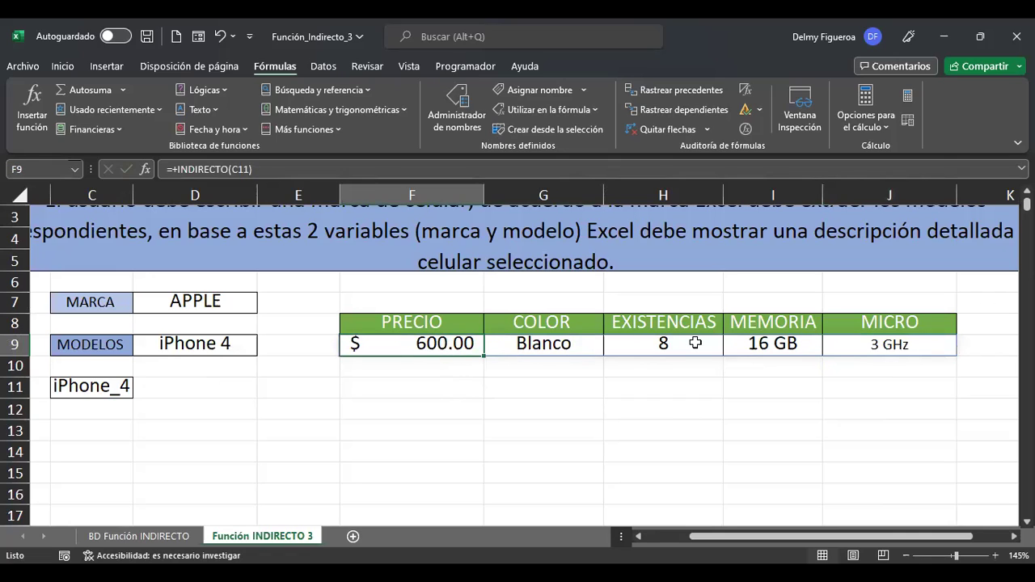
key(F2)
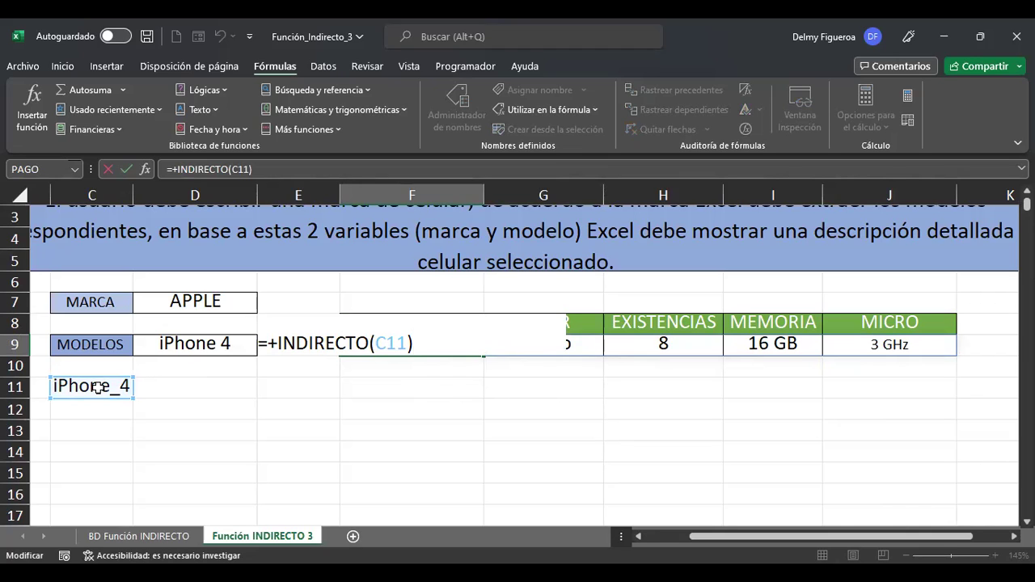
key(Return)
Set the brand in D7 to SAMSUNG and the model in D9 to GALAXY ICE 5.
click(203, 301)
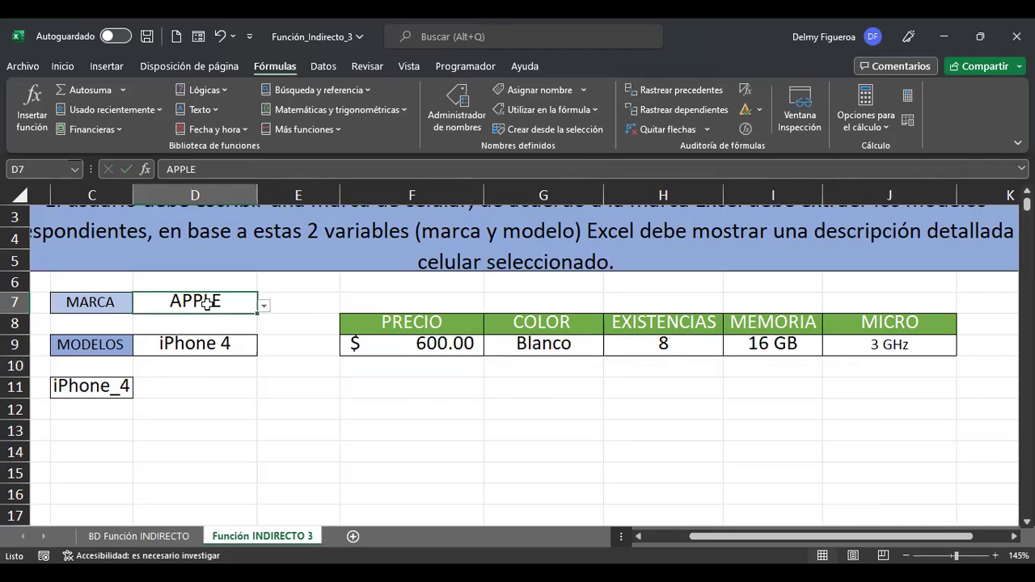
click(263, 308)
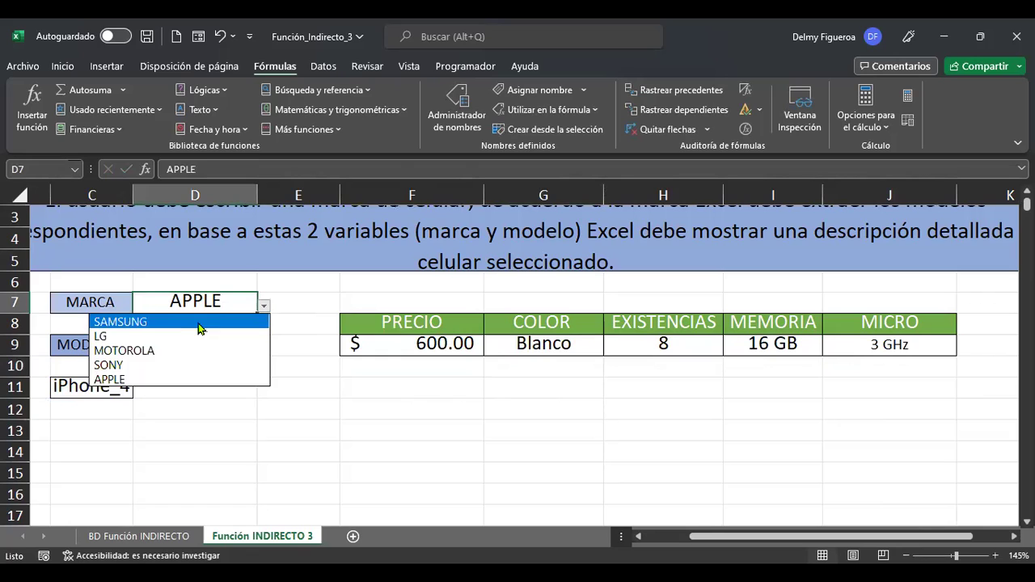
click(201, 322)
click(212, 344)
click(263, 349)
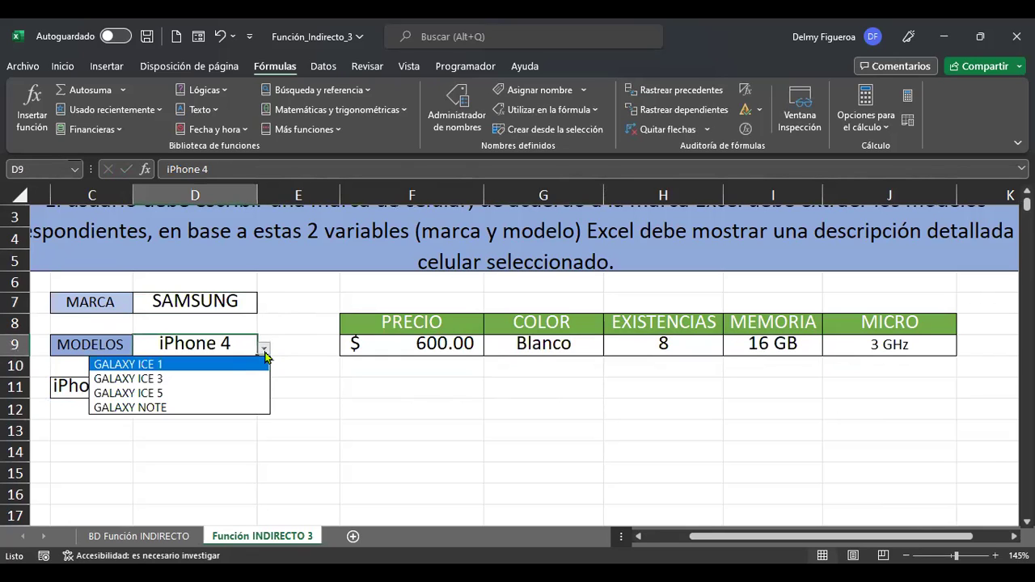
click(188, 394)
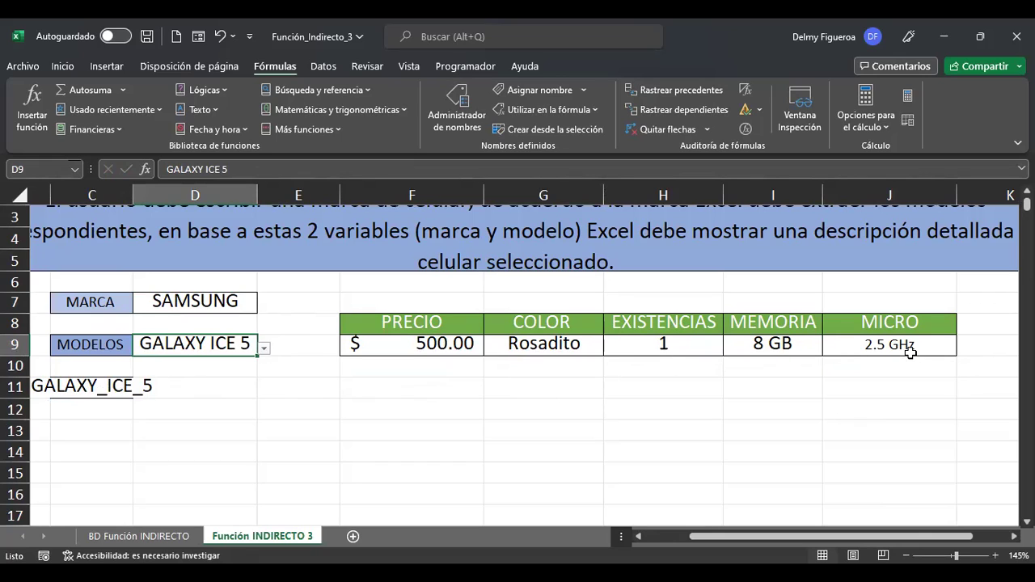
Check the GALAXY ICE 5 price, color, stock, memory and micro values in row 7 of the BD Función INDIRECTO table.
click(133, 538)
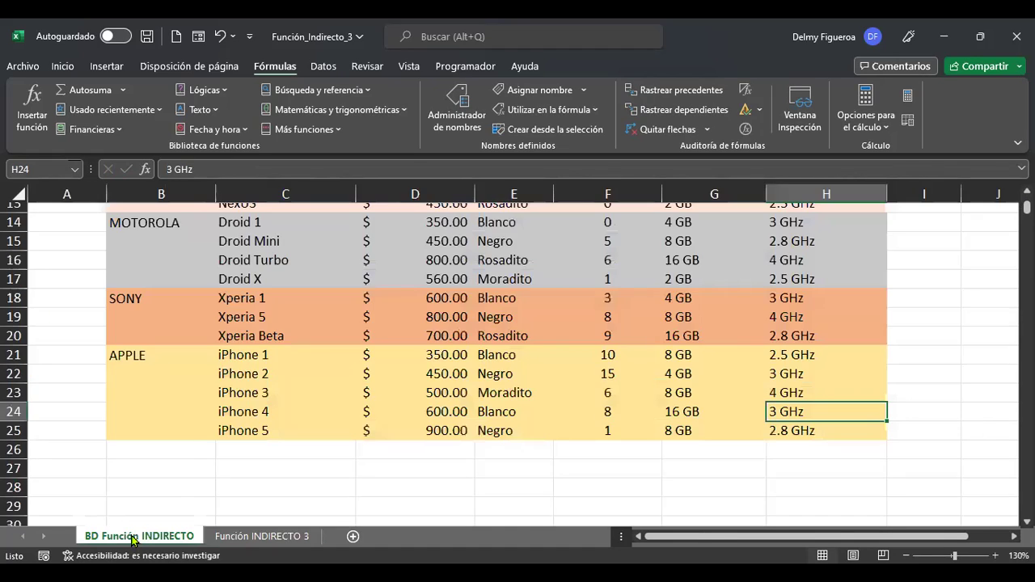
scroll(356, 404, up, 4)
click(464, 264)
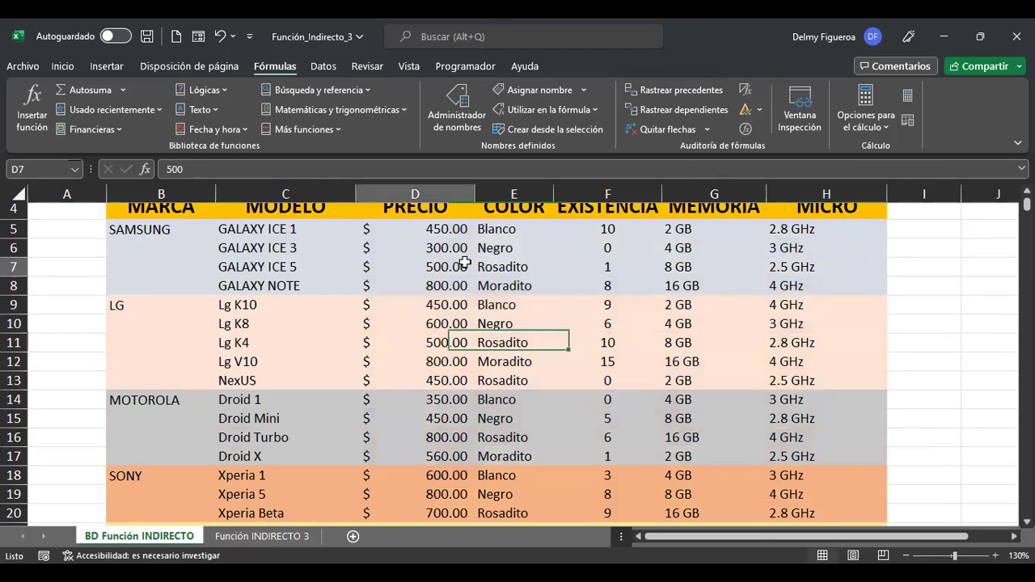
click(508, 268)
click(605, 268)
click(678, 269)
click(795, 267)
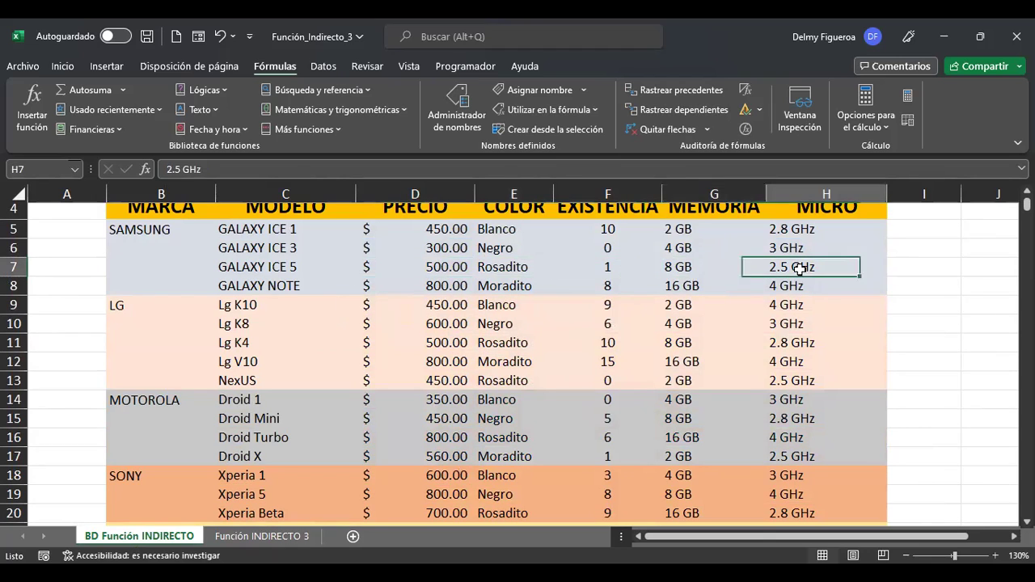
On the Función INDIRECTO 3 sheet, set the brand to MOTOROLA and the model to Droid Turbo.
click(279, 538)
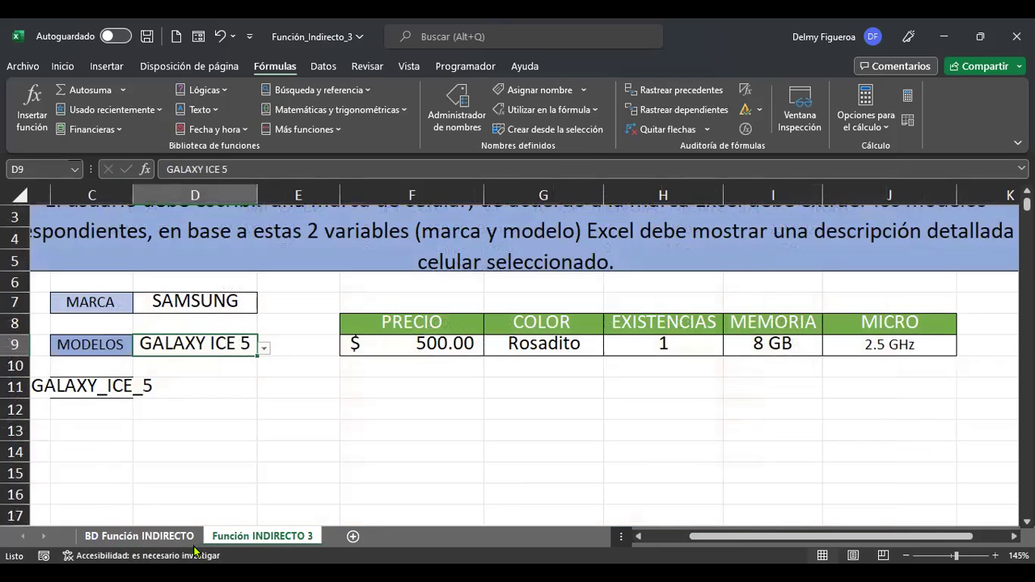
click(188, 307)
click(263, 307)
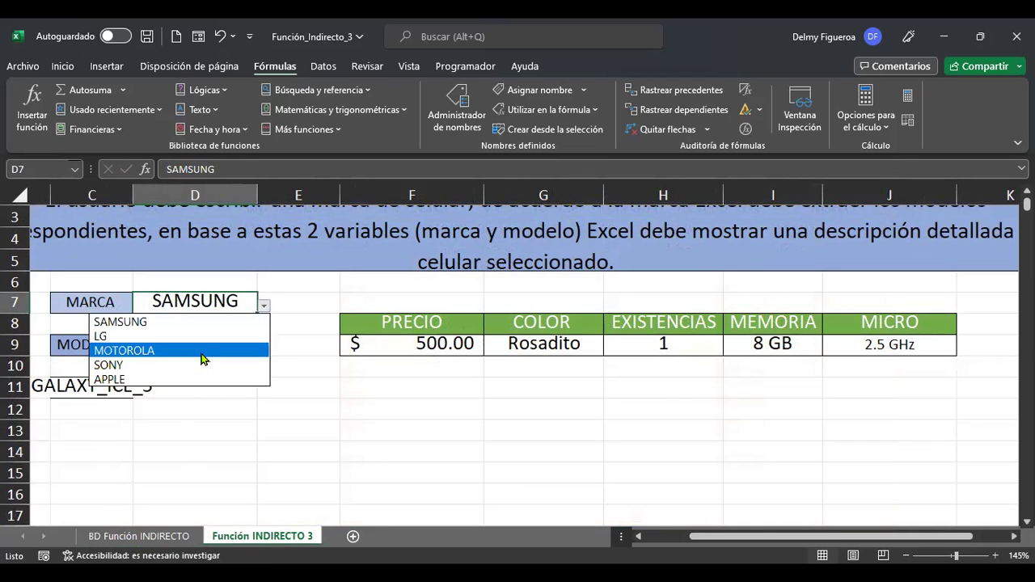
click(202, 359)
click(198, 343)
click(265, 348)
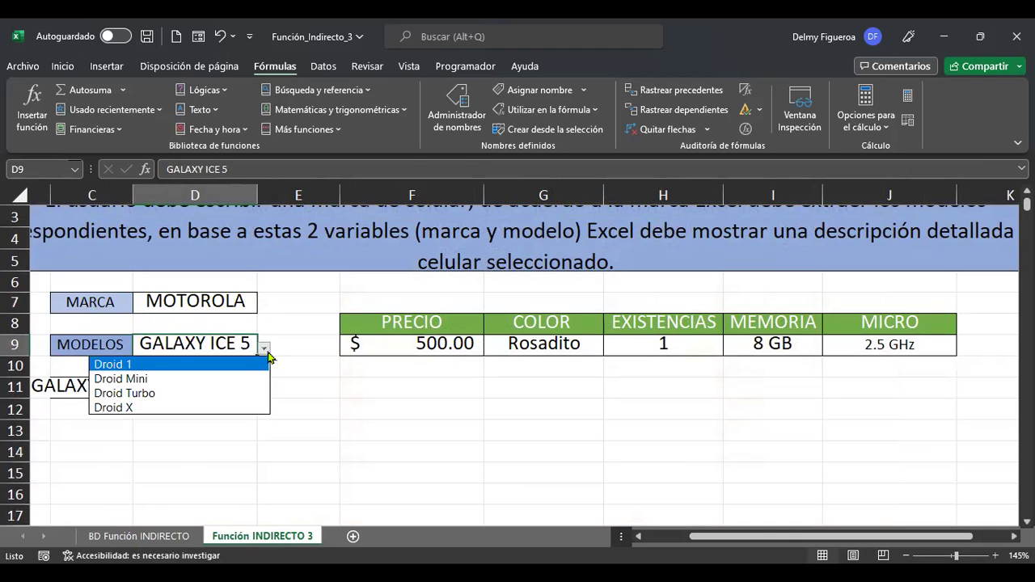
click(181, 394)
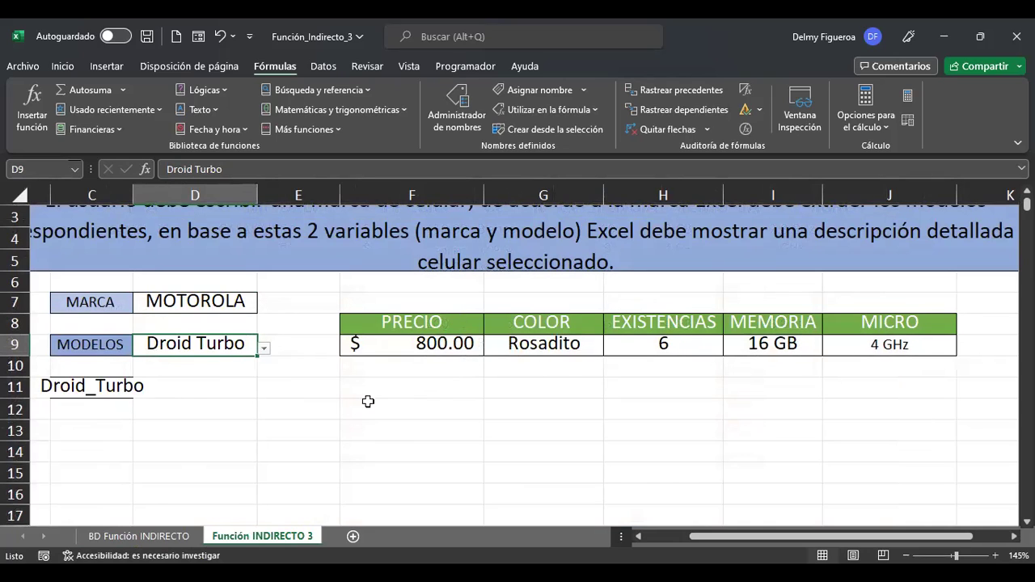
Check the Droid Turbo price, color, stock, memory and micro values in row 16 of the BD Función INDIRECTO table.
click(140, 536)
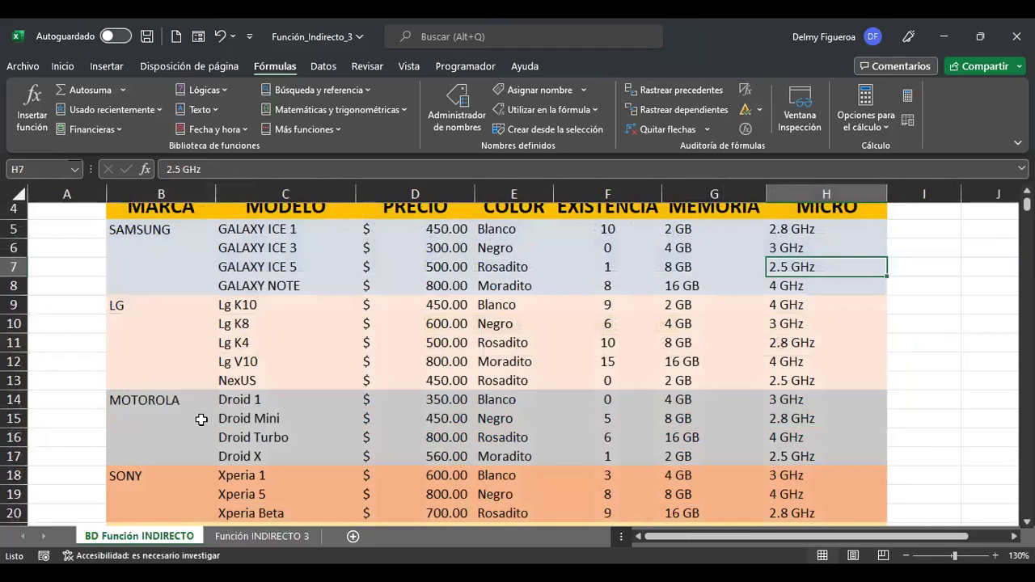
click(427, 435)
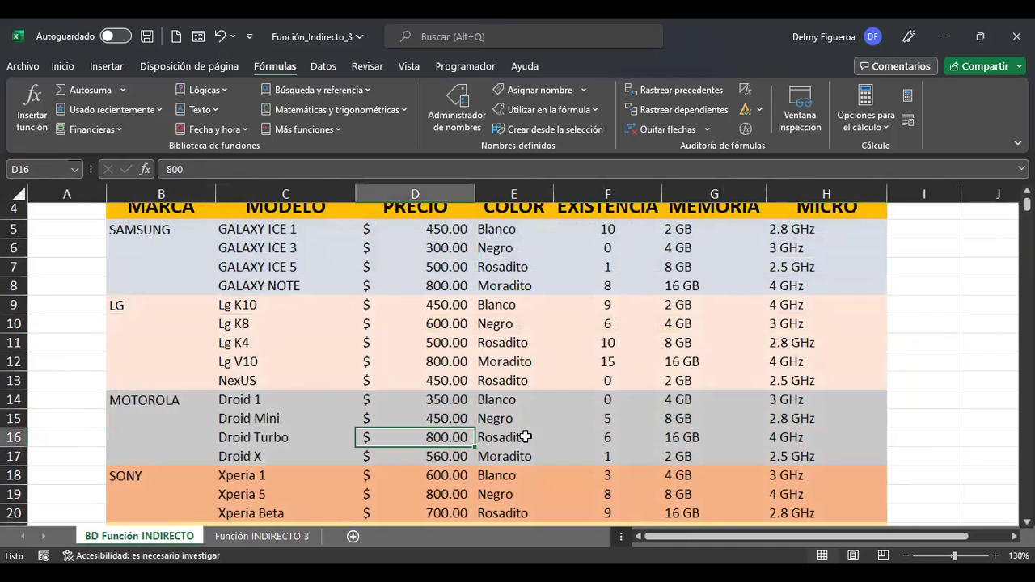
click(527, 437)
click(604, 436)
click(702, 443)
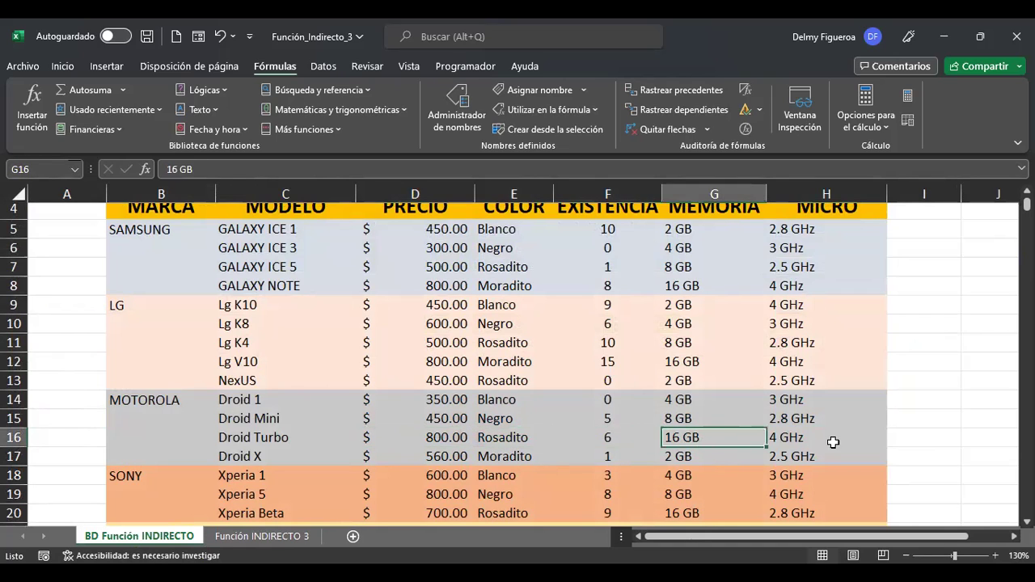
click(833, 440)
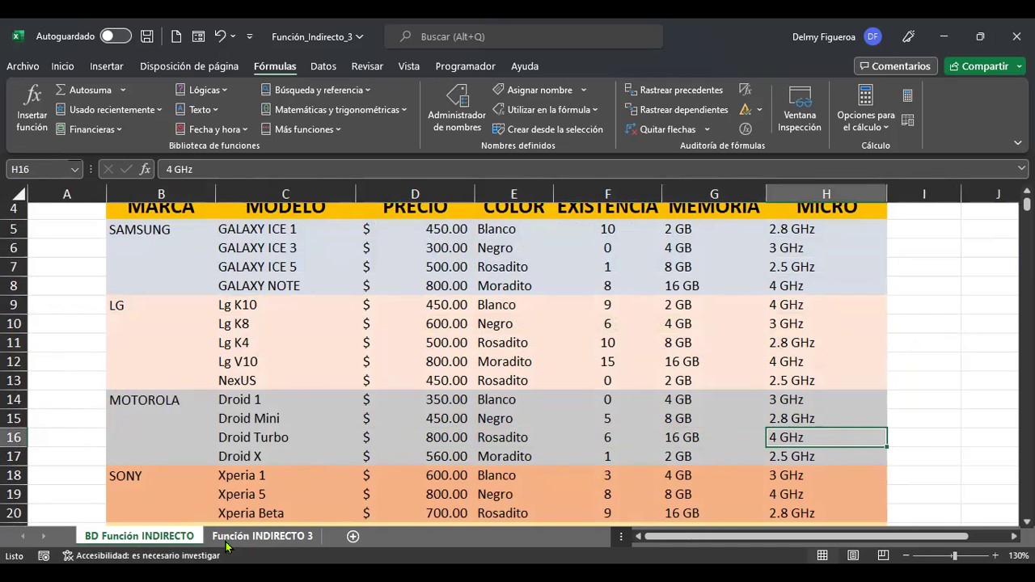
click(261, 536)
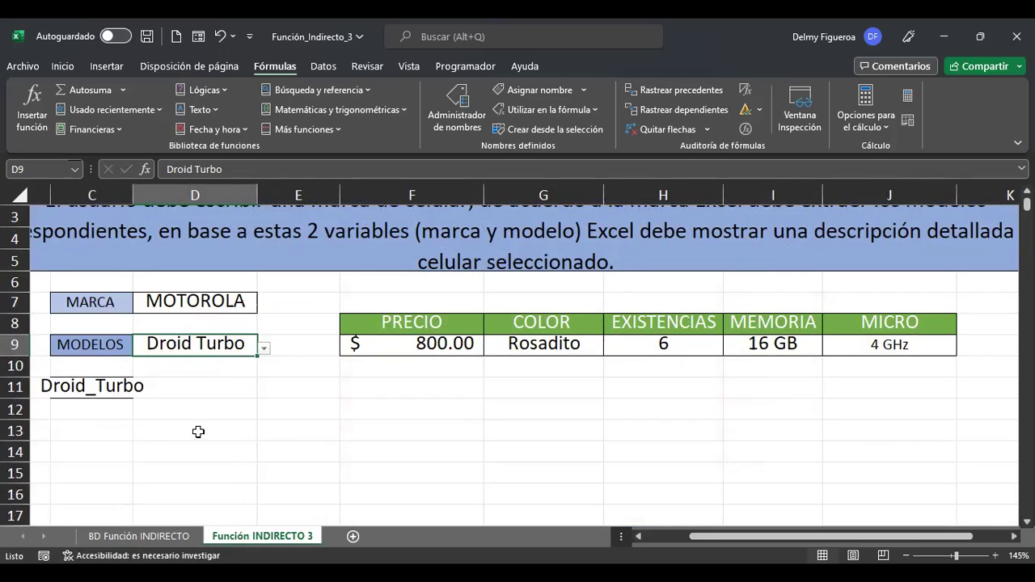
click(170, 546)
scroll(396, 402, up, 1)
scroll(261, 425, up, 1)
scroll(261, 424, left, 2)
click(137, 536)
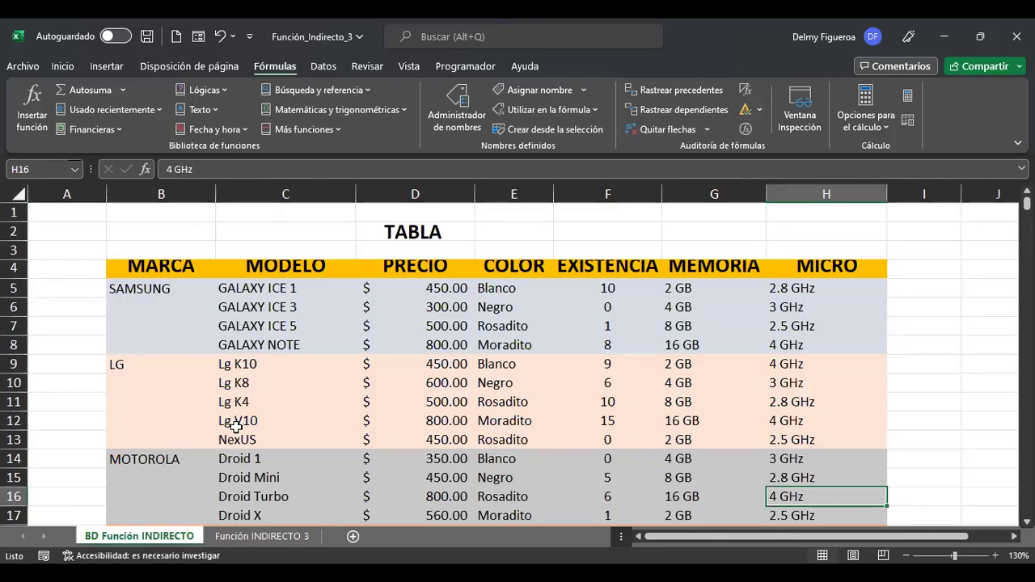
On the Función INDIRECTO 3 sheet, set the brand to LG and the model to Lg V10.
click(283, 539)
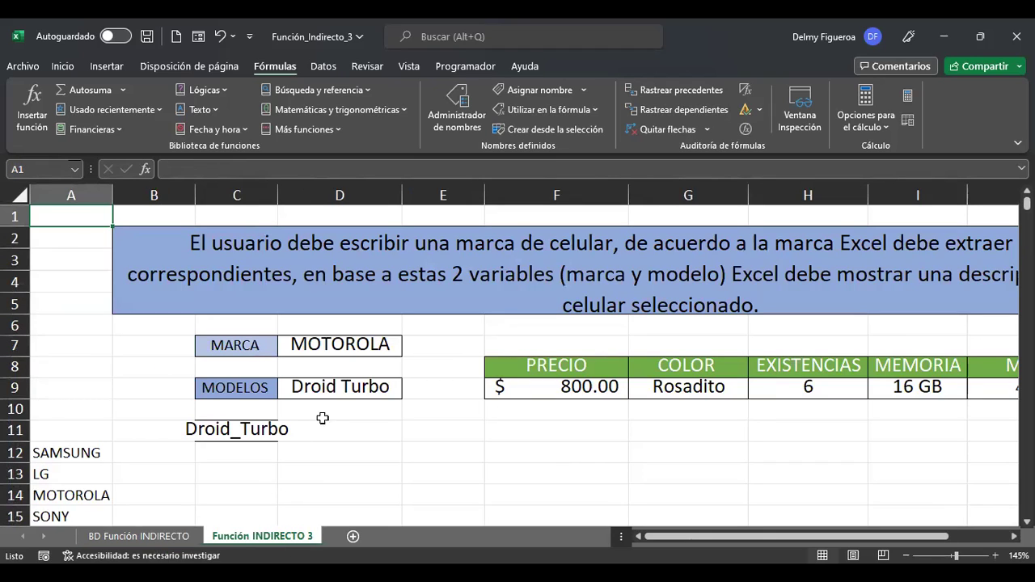
click(362, 343)
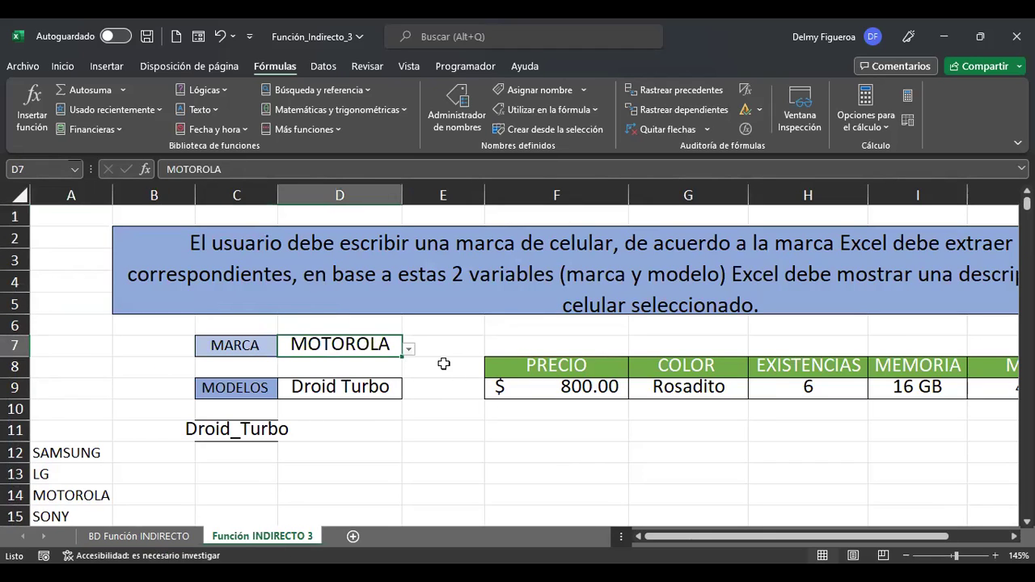
click(409, 349)
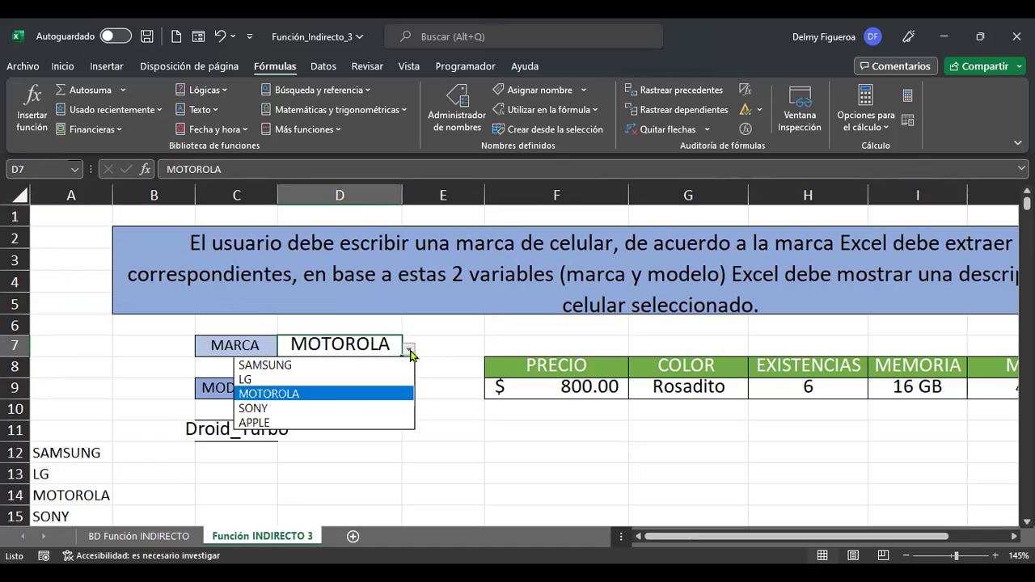
click(335, 379)
click(343, 388)
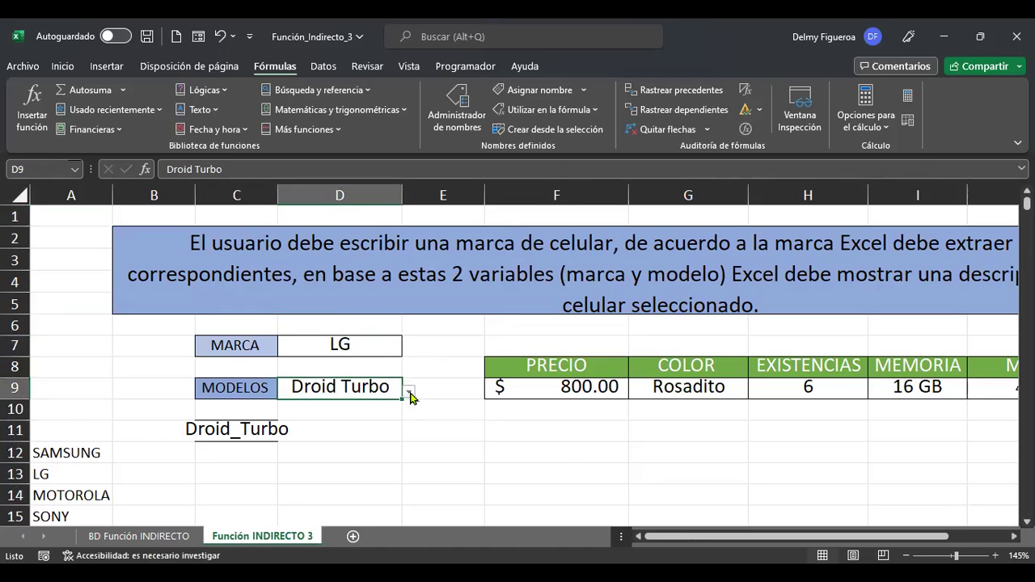
click(409, 392)
click(267, 449)
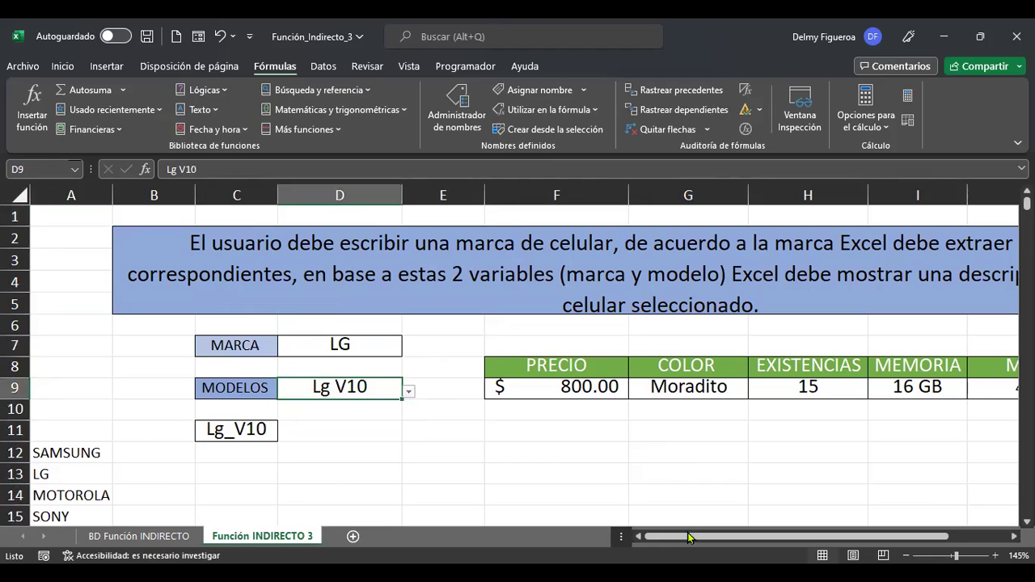
Compare the returned Lg V10 details with the price, color, stock, memory and micro values in row 12 of the BD Función INDIRECTO table.
drag(701, 535, 760, 537)
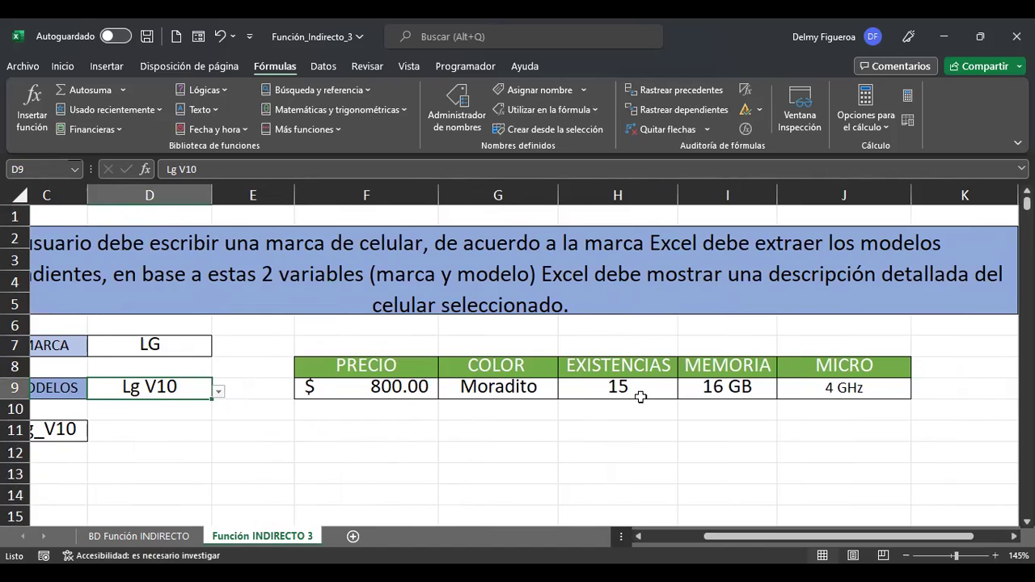
click(160, 540)
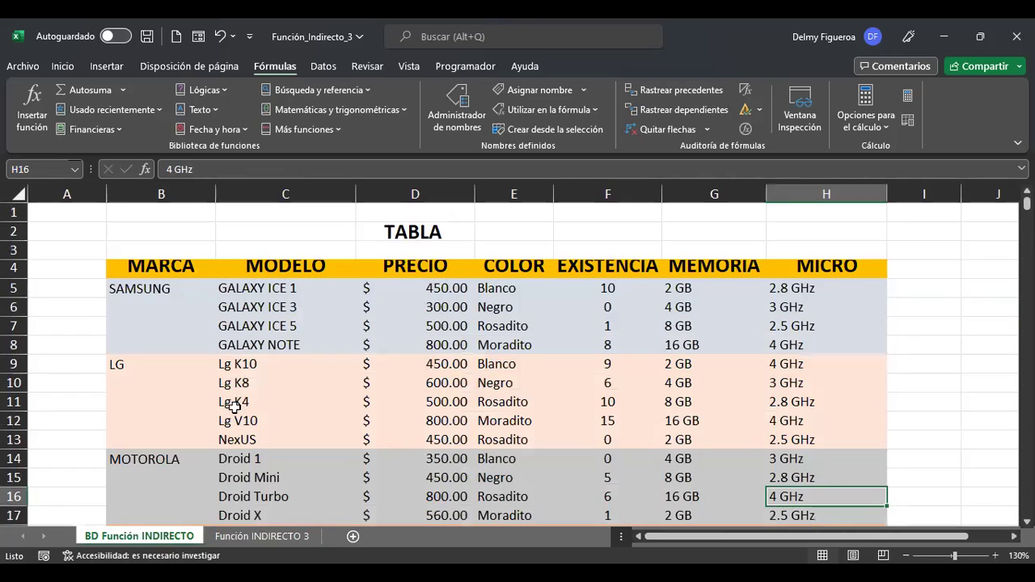
click(449, 422)
click(503, 421)
click(614, 421)
click(690, 420)
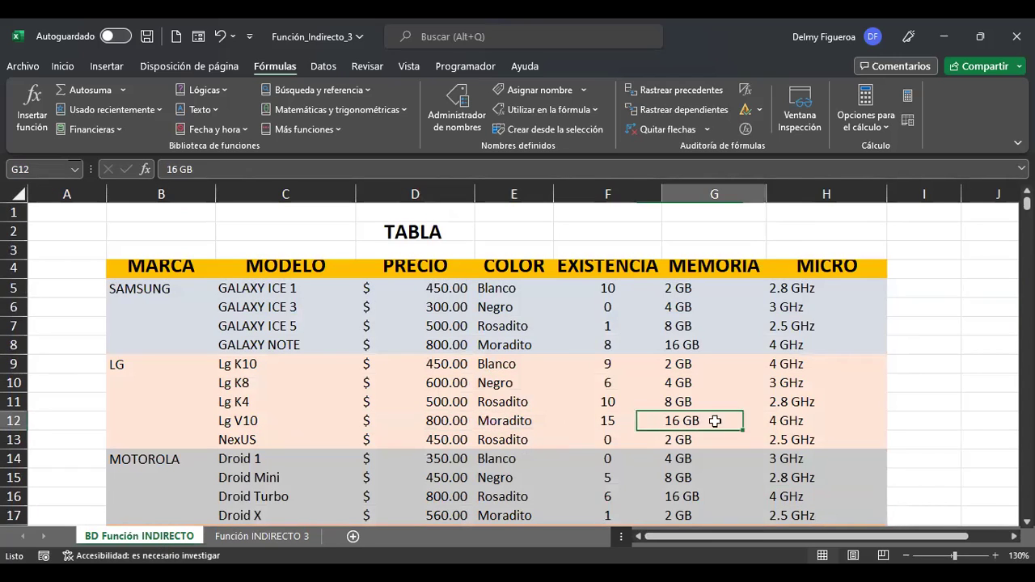
key(Right)
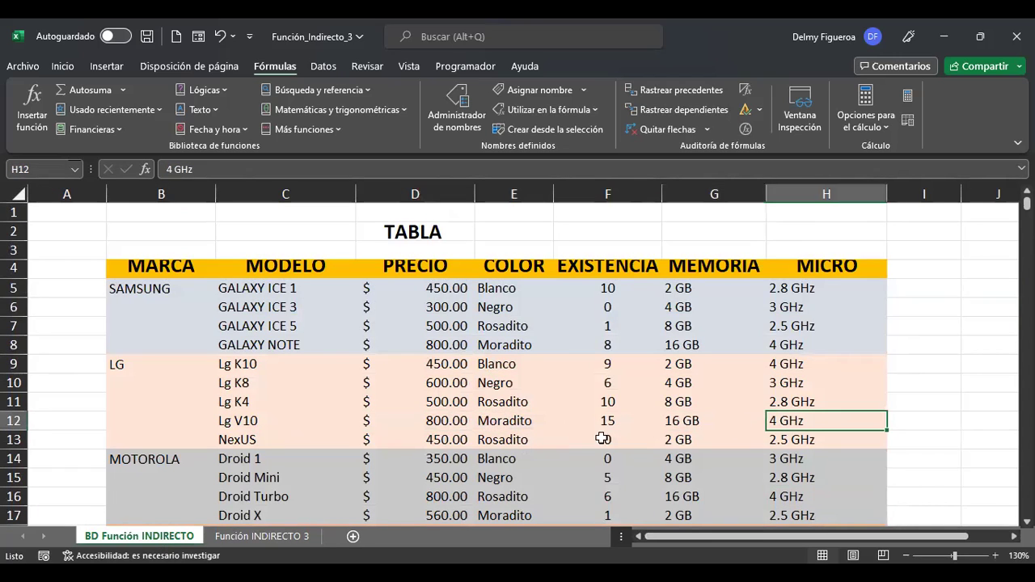
click(247, 538)
click(348, 449)
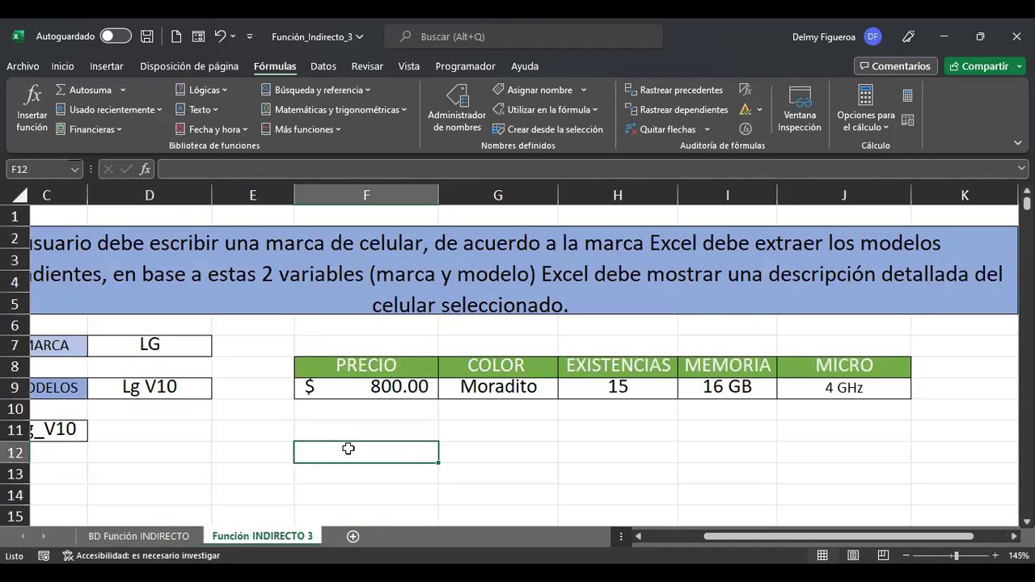
key(ctrl+Home)
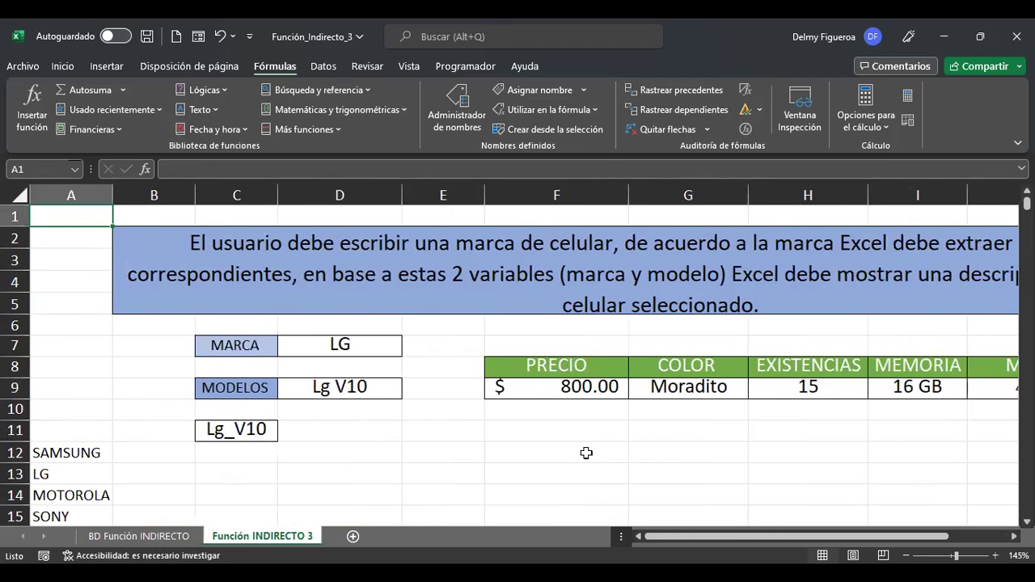
drag(724, 537, 746, 541)
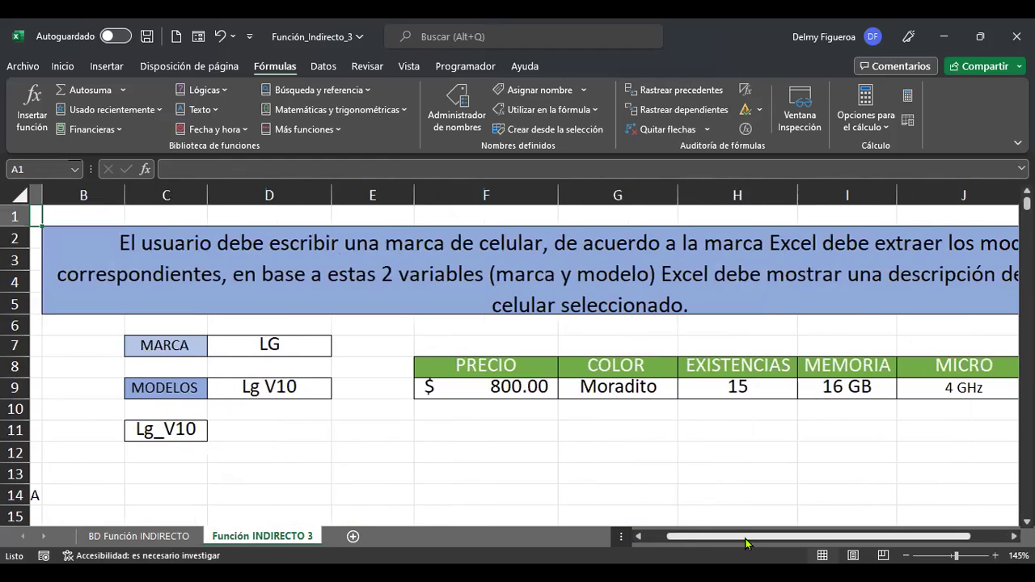
click(519, 449)
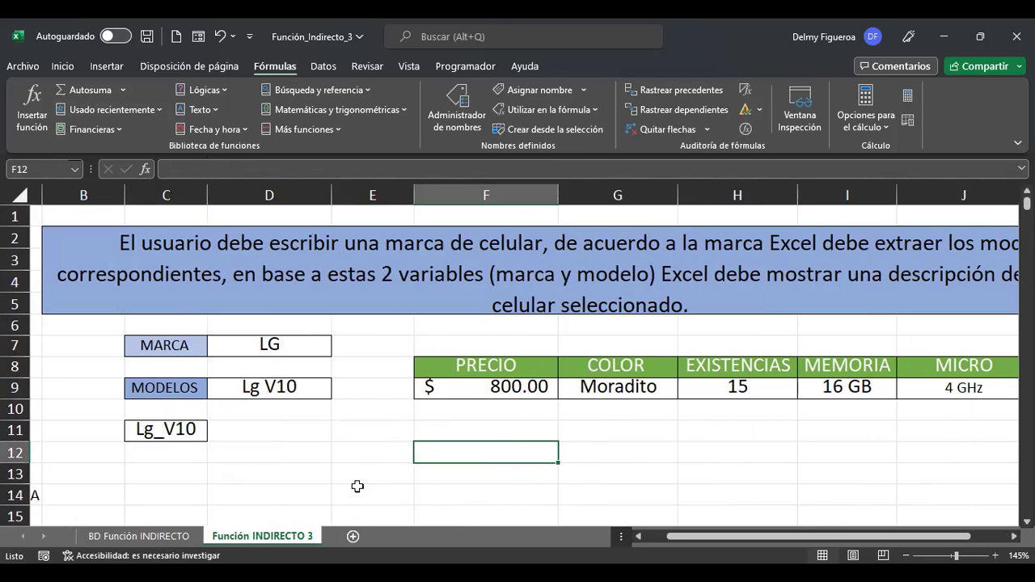
Add a new worksheet zoomed to 145% and set the font size of all its cells to 16.
click(352, 537)
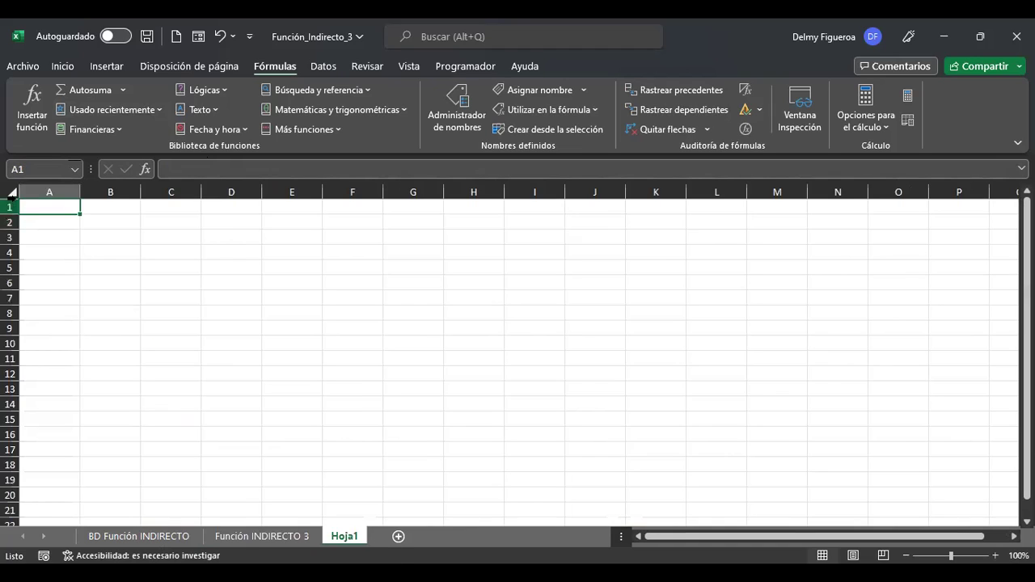
scroll(378, 371, up, 3)
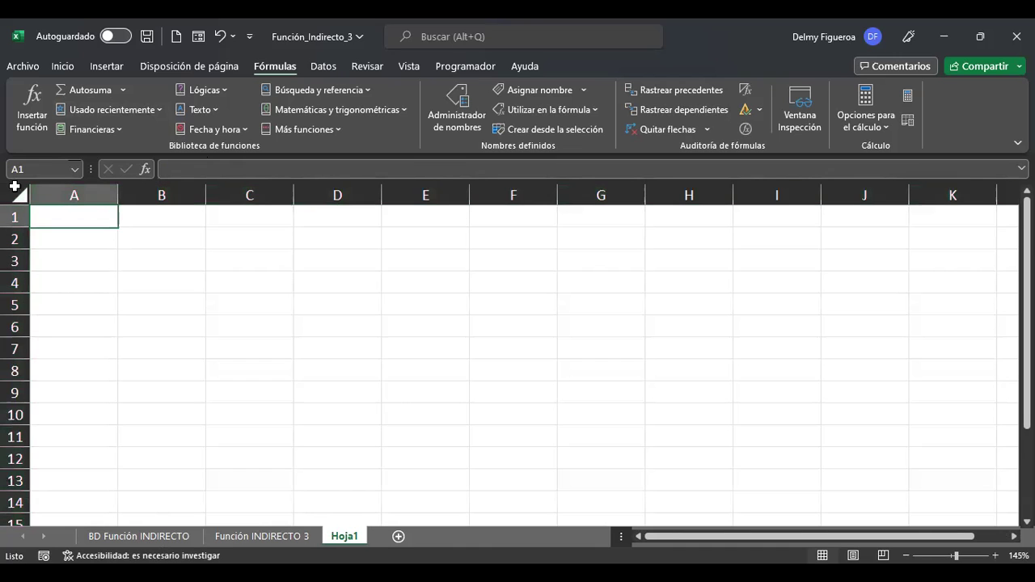
click(19, 193)
click(63, 67)
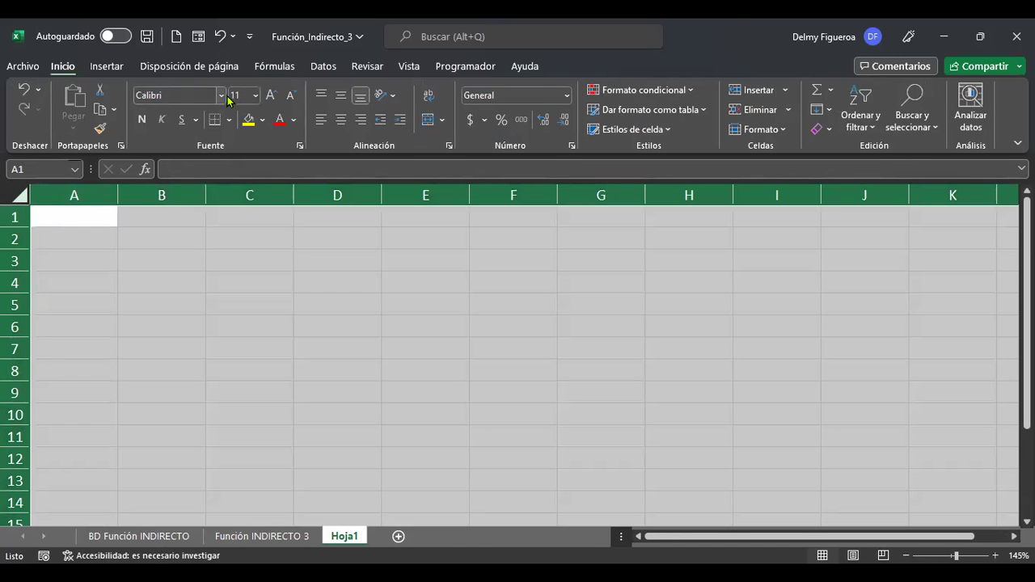
click(271, 95)
click(271, 95)
click(271, 94)
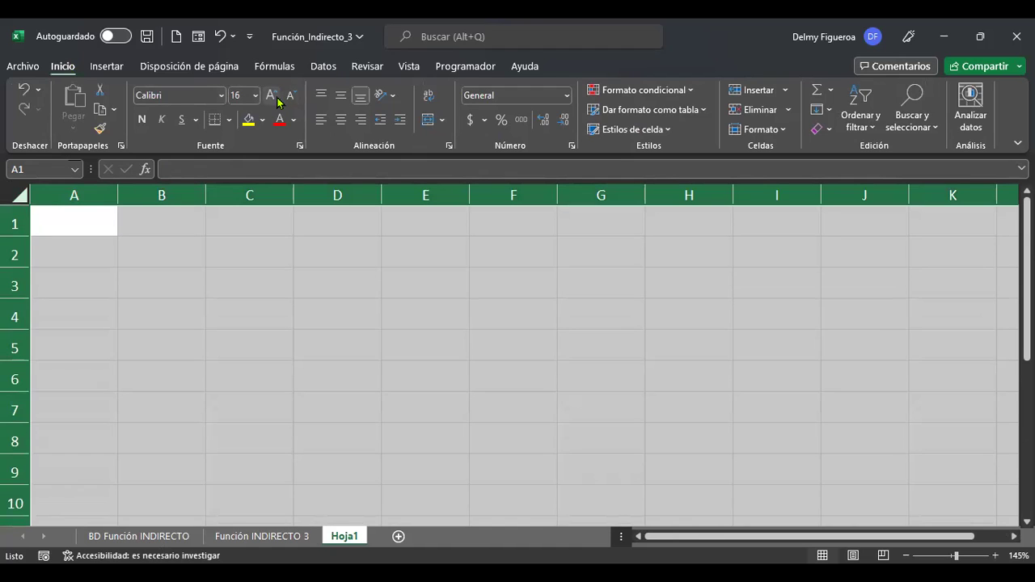
click(59, 223)
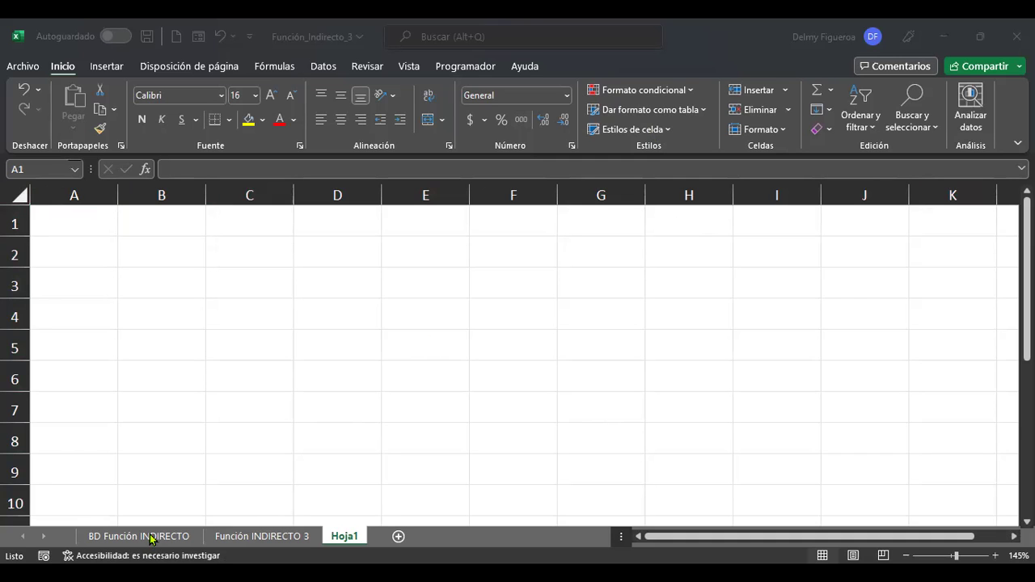
Return to the BD Función INDIRECTO sheet.
click(191, 537)
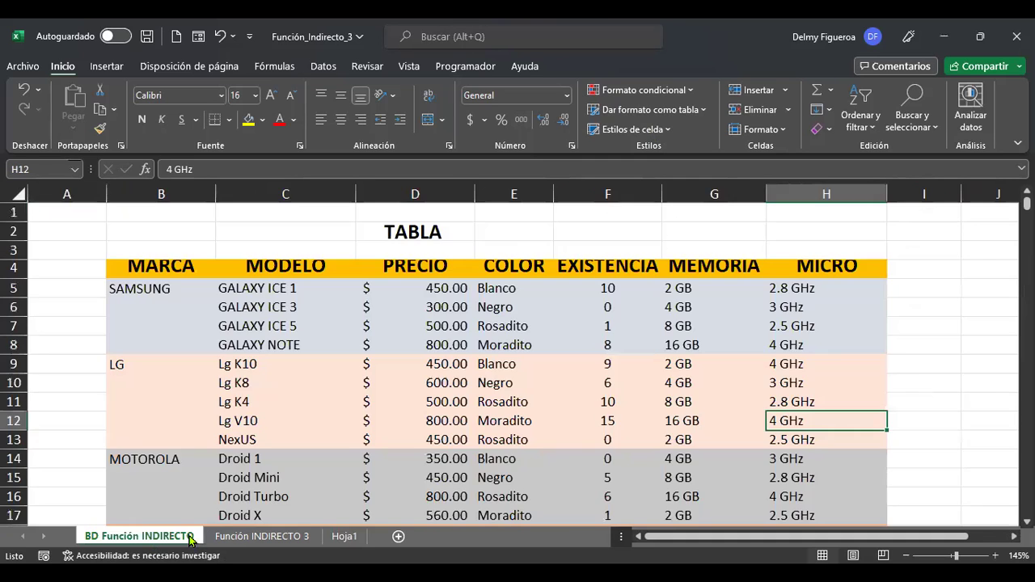
Convert the phone data range B4:H25 on the BD Función INDIRECTO sheet into a table with headers.
key(ctrl+Home)
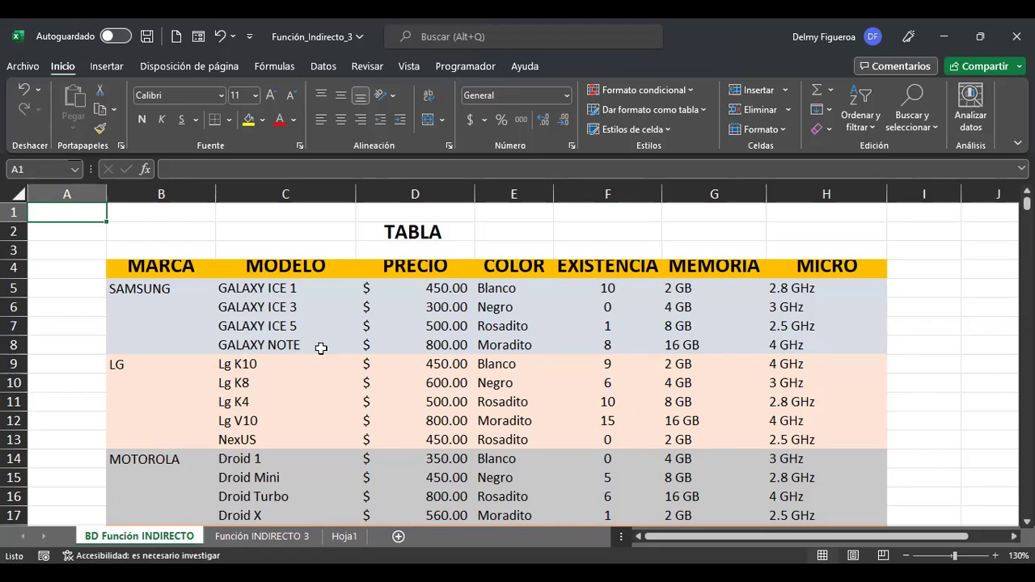
click(293, 322)
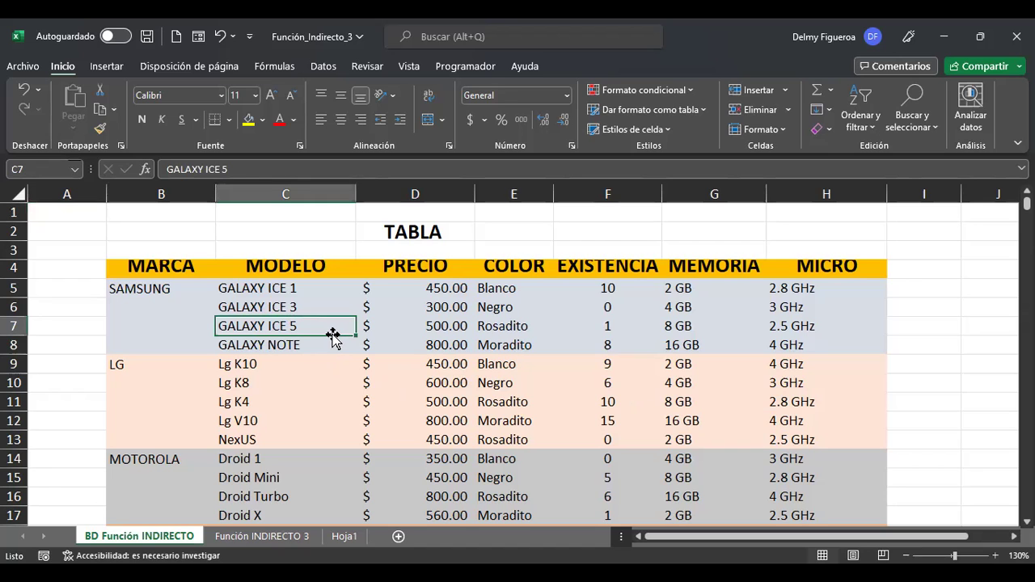
scroll(324, 340, down, 3)
scroll(313, 345, up, 3)
key(ctrl+t)
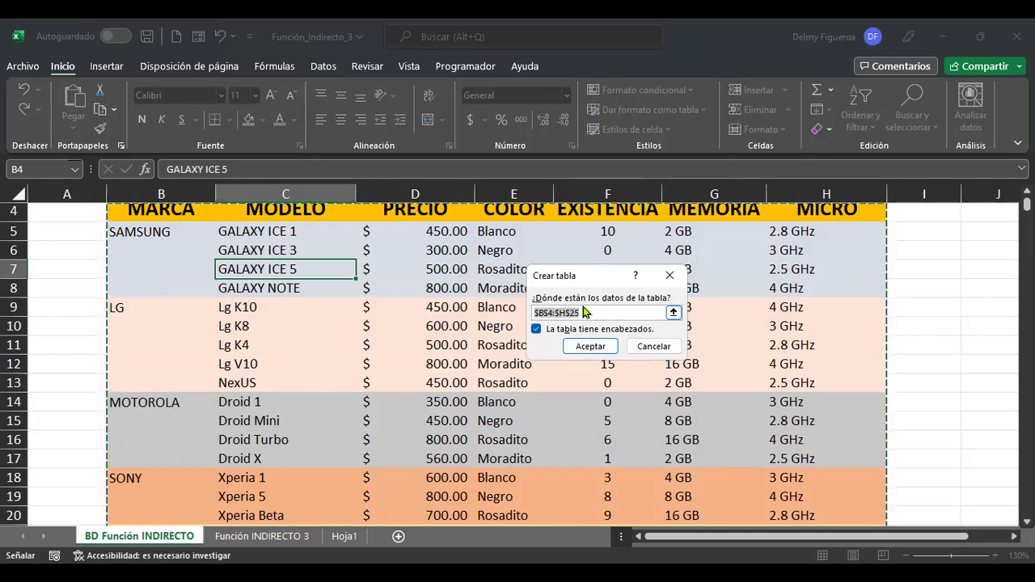
scroll(735, 448, down, 4)
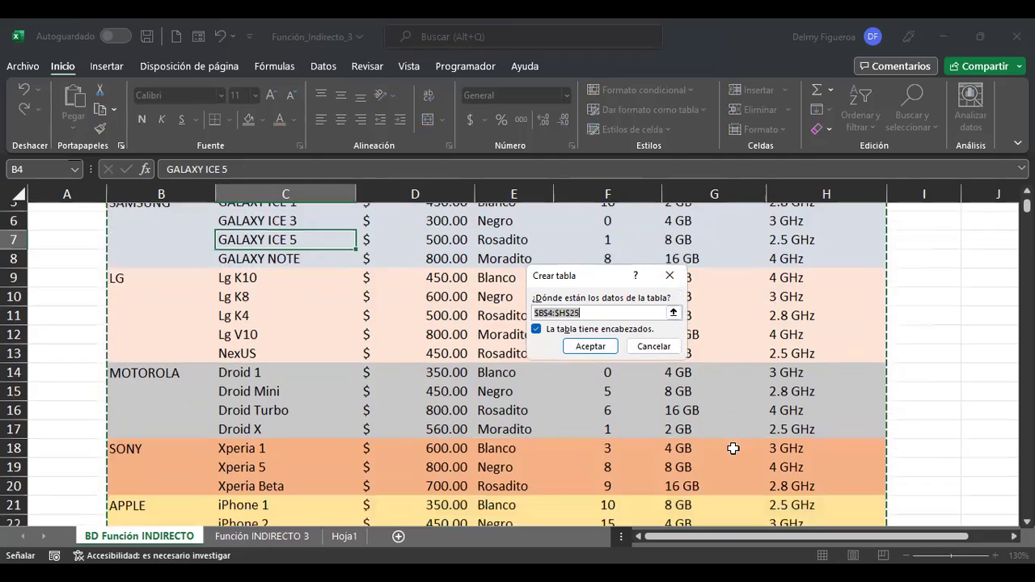
scroll(734, 448, up, 5)
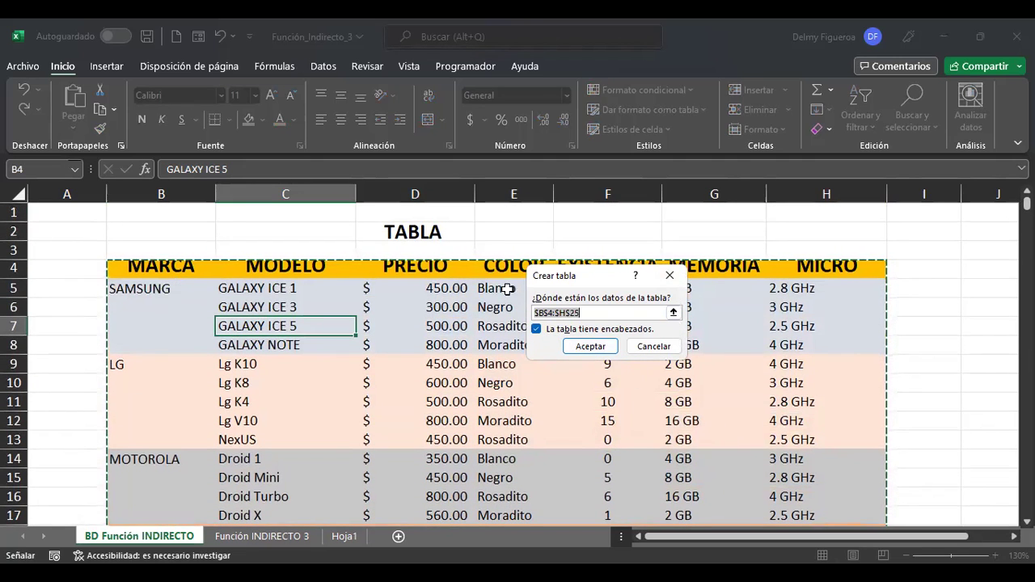
scroll(855, 325, down, 4)
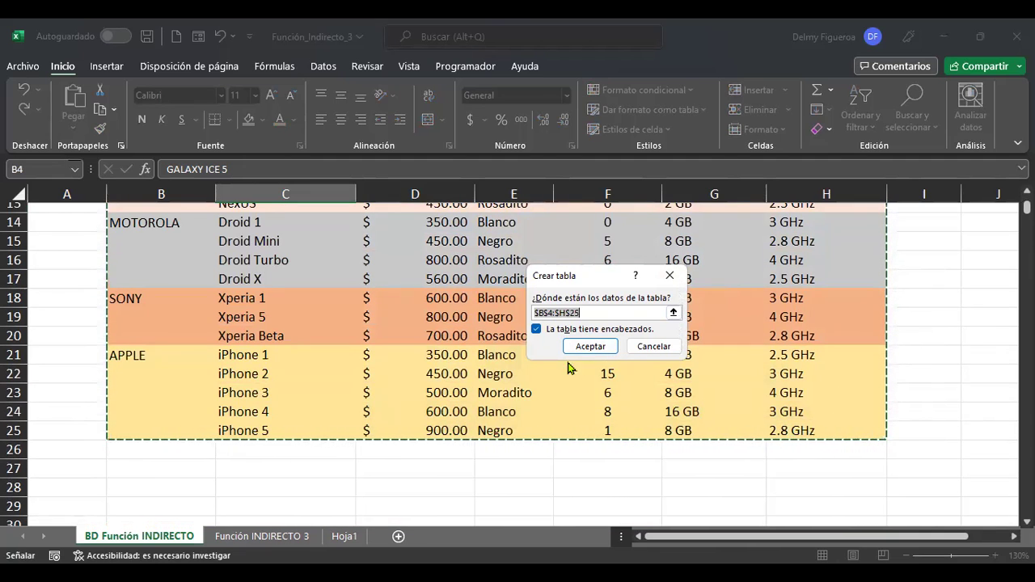
scroll(654, 344, up, 4)
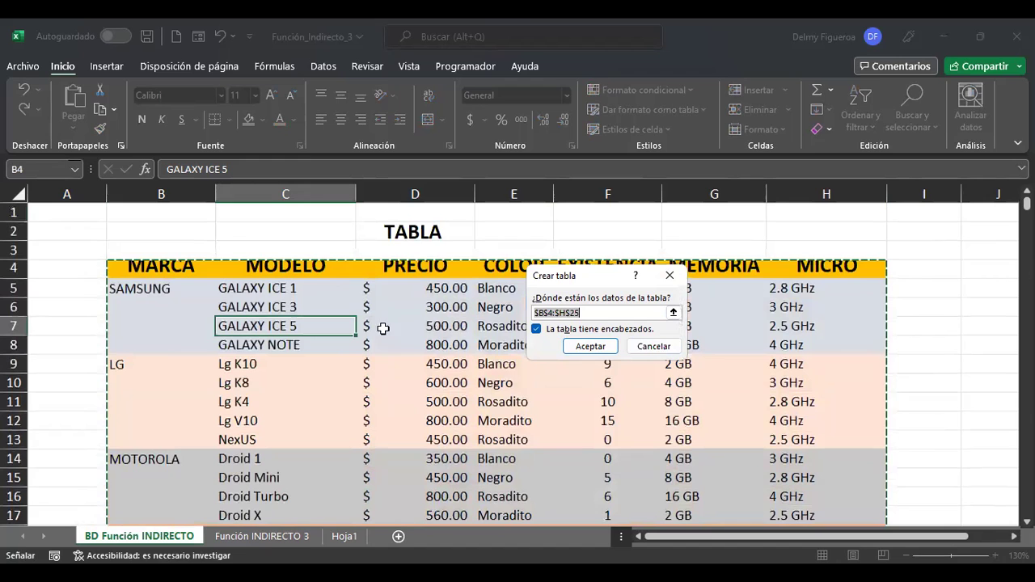
click(605, 348)
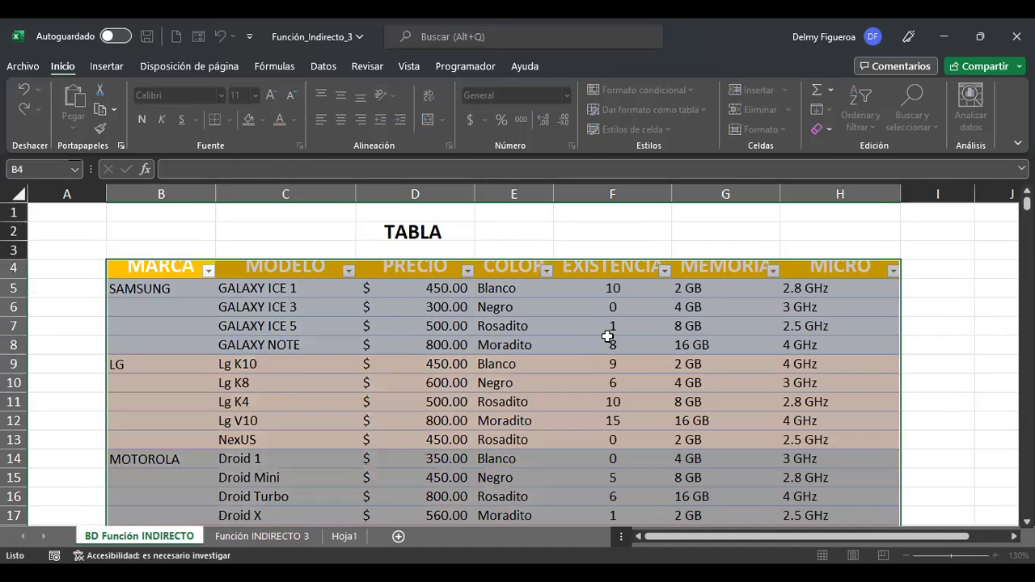
Examine the new table from its header row down to the last APPLE model.
click(275, 342)
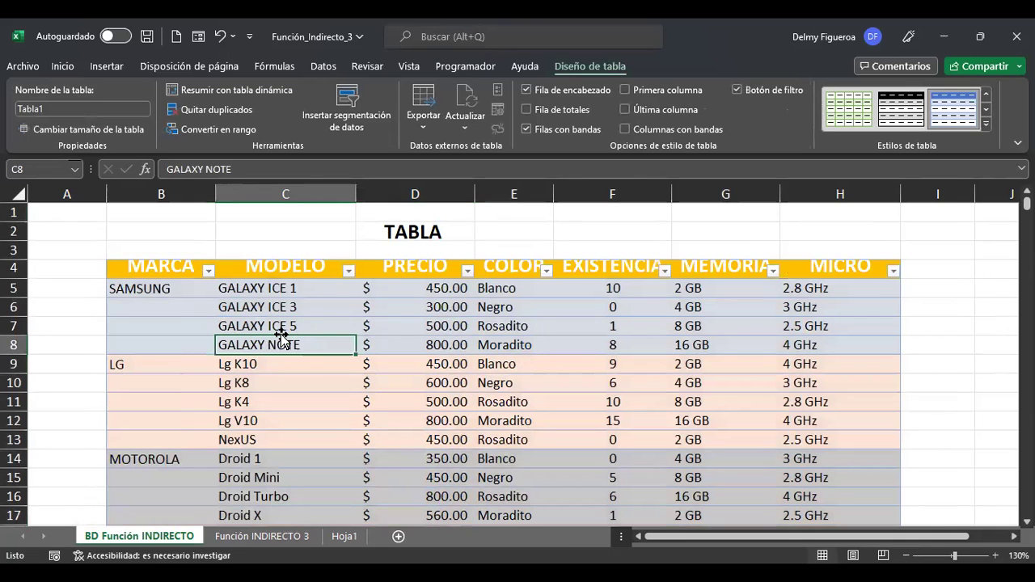
scroll(190, 342, down, 3)
scroll(191, 342, up, 2)
scroll(190, 342, down, 5)
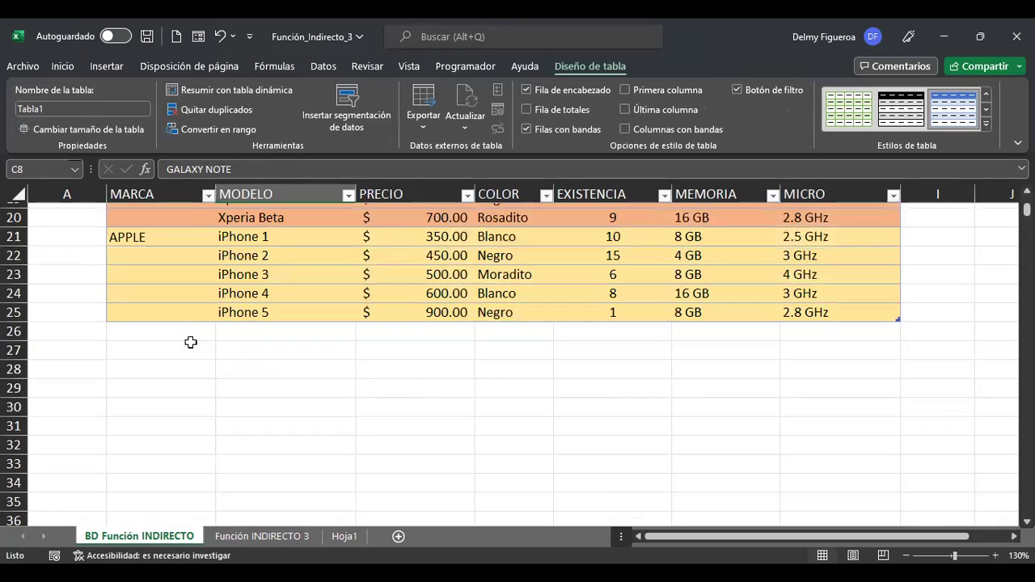
scroll(191, 342, up, 4)
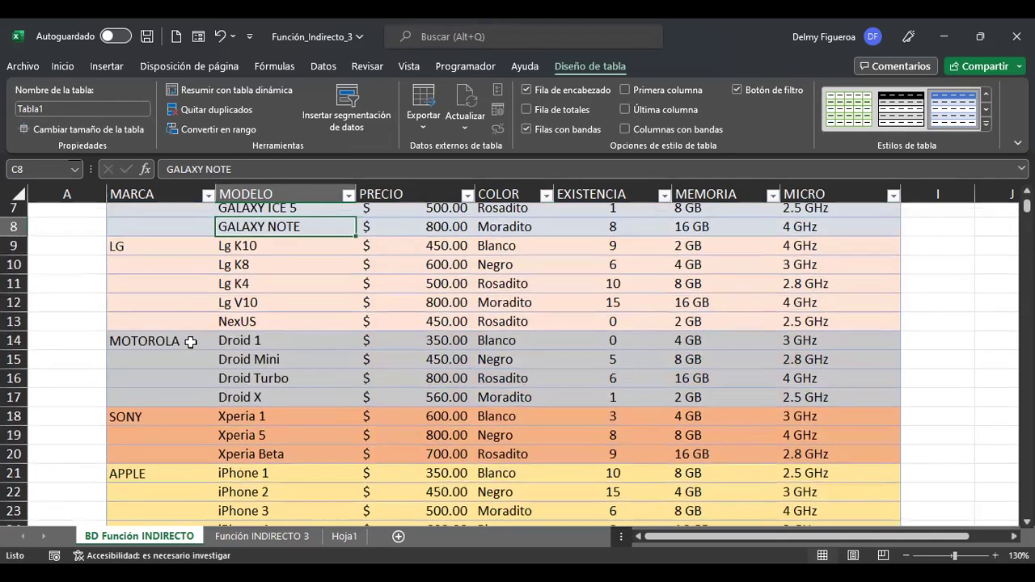
scroll(191, 342, up, 2)
scroll(191, 342, down, 3)
scroll(191, 342, up, 3)
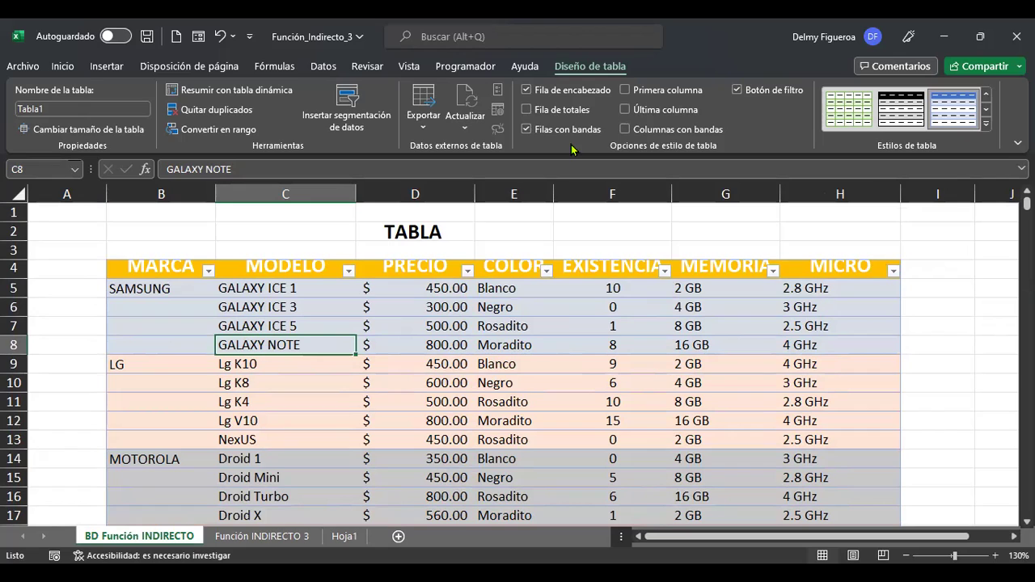
Set the PRECIO of GALAXY ICE 1 in cell D5 to 200.
click(422, 288)
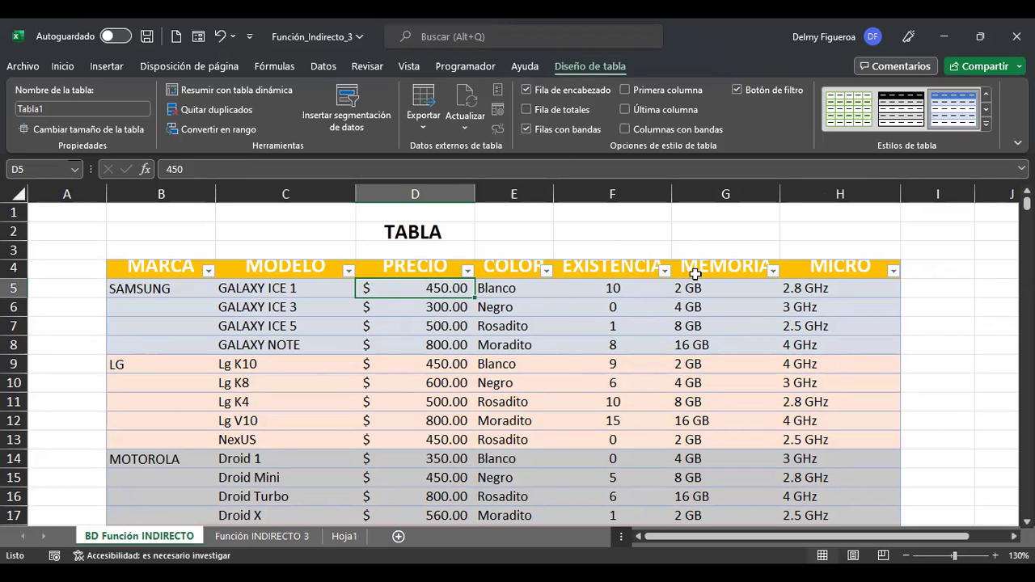
text(200)
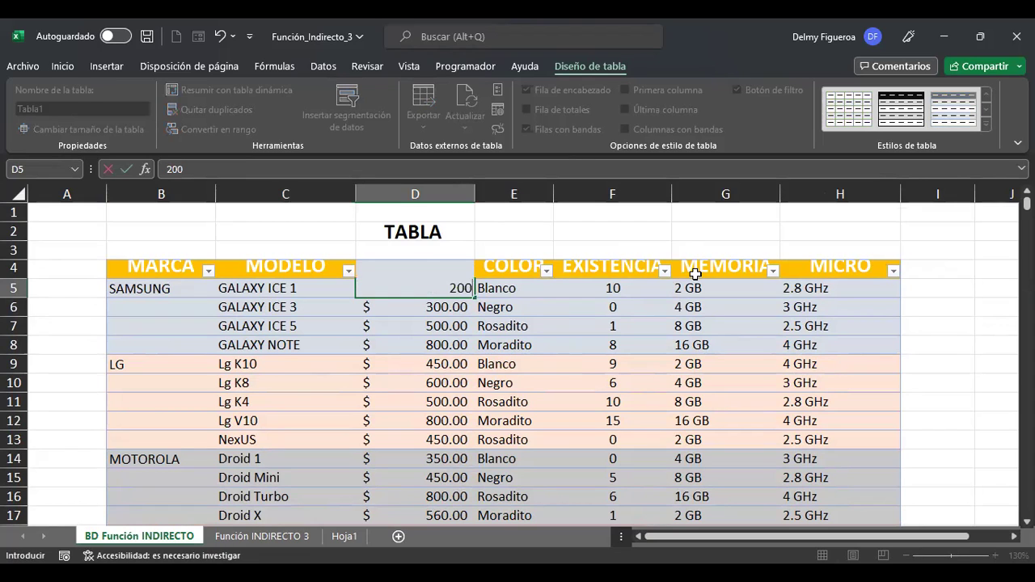
key(Return)
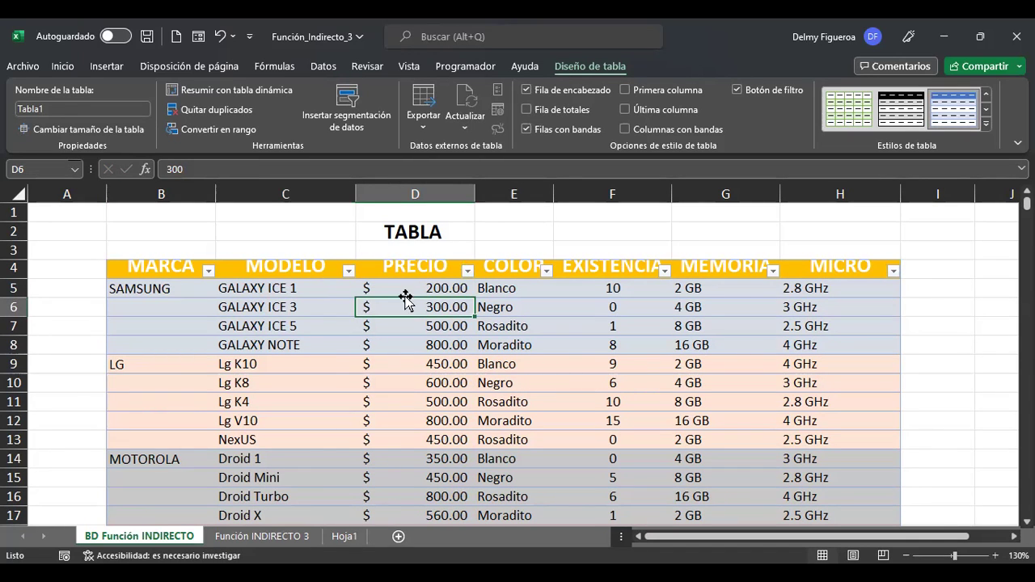
On the Función INDIRECTO 3 sheet, choose SAMSUNG as the MARCA and GALAXY ICE 1 as the model.
click(300, 536)
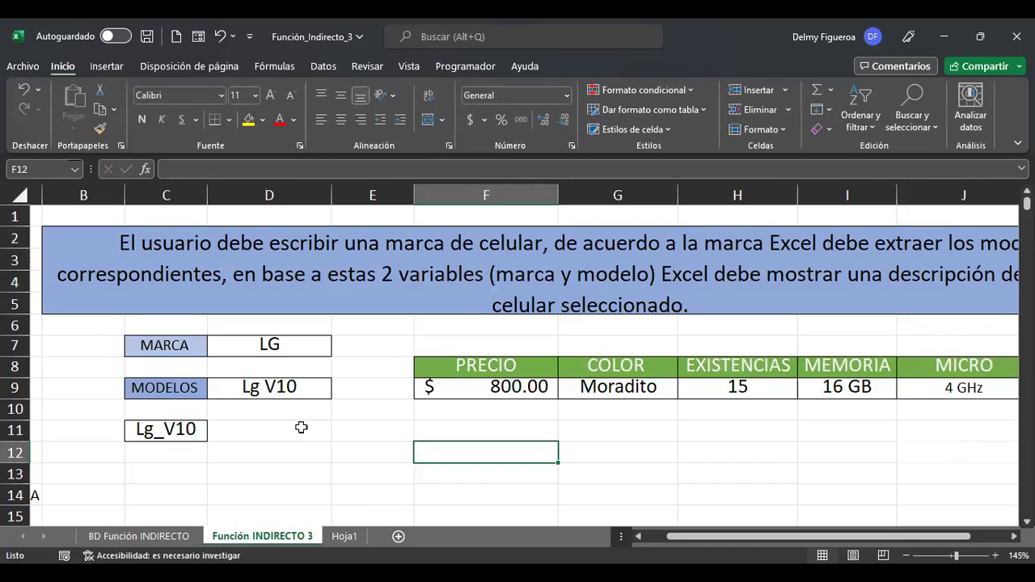
click(301, 348)
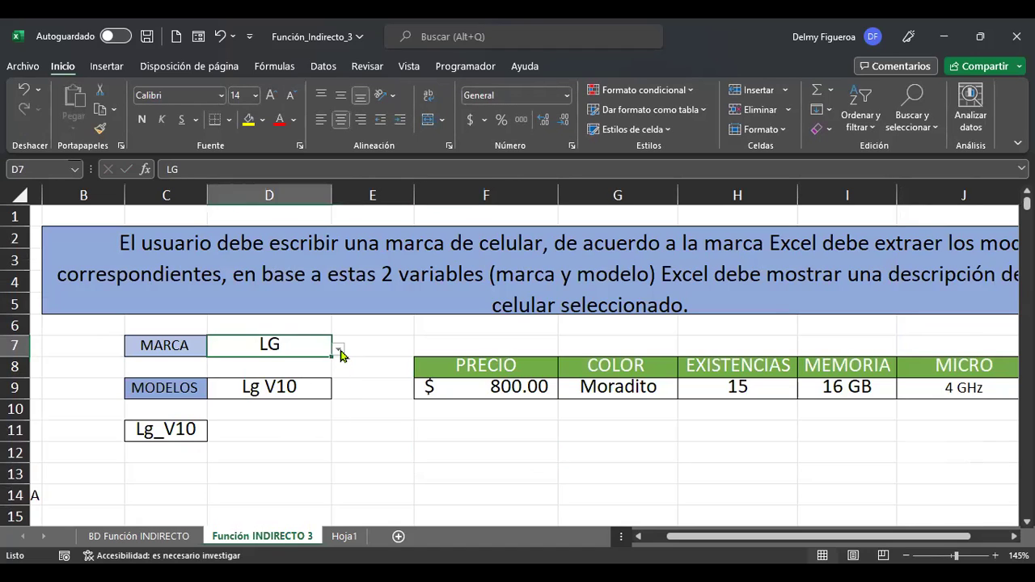
click(339, 351)
click(285, 368)
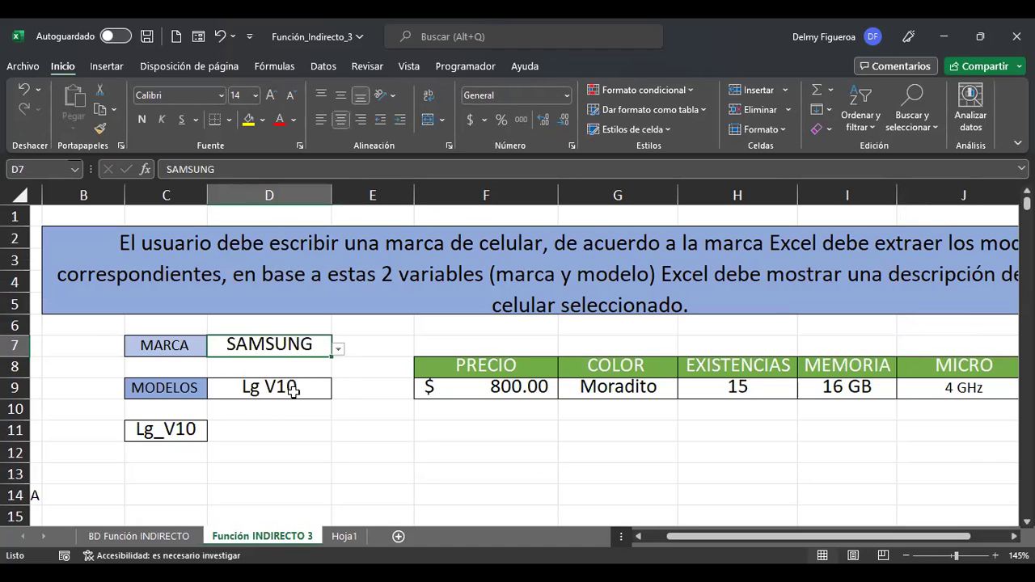
click(293, 391)
click(339, 392)
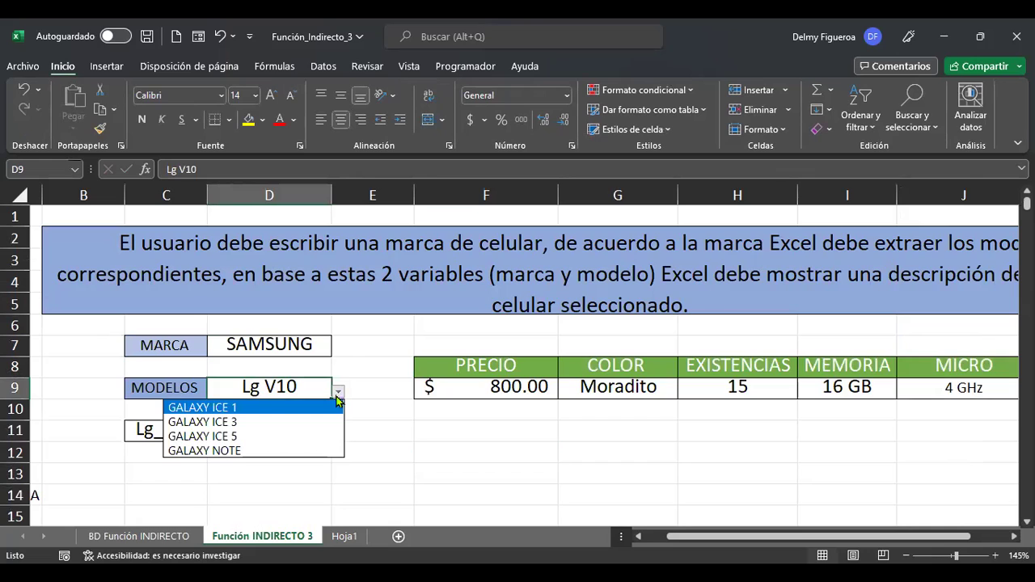
click(277, 409)
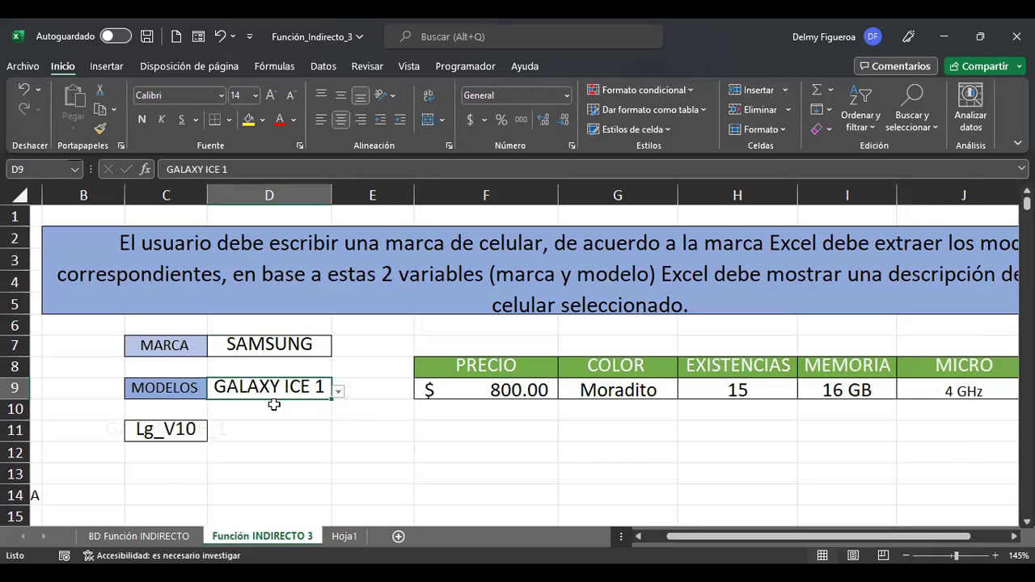
Inspect the INDIRECTO formula in the PRECIO result cell F9 without changing it.
click(485, 391)
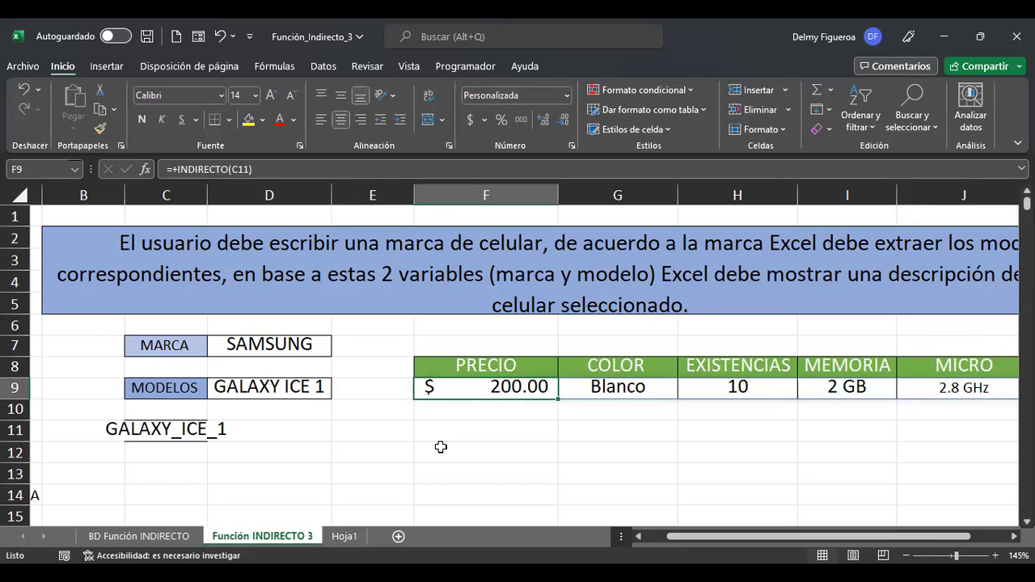
key(F2)
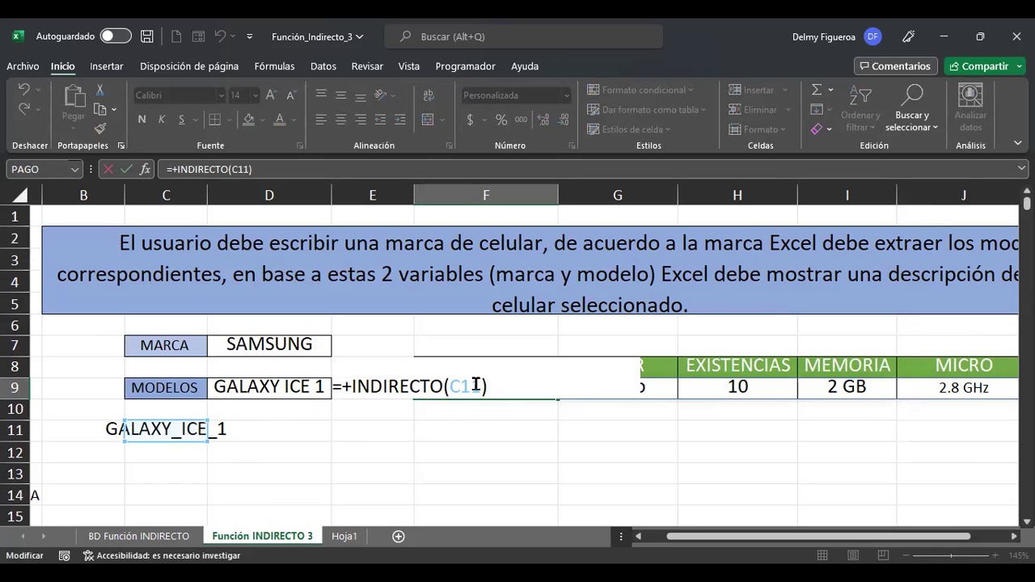
key(Return)
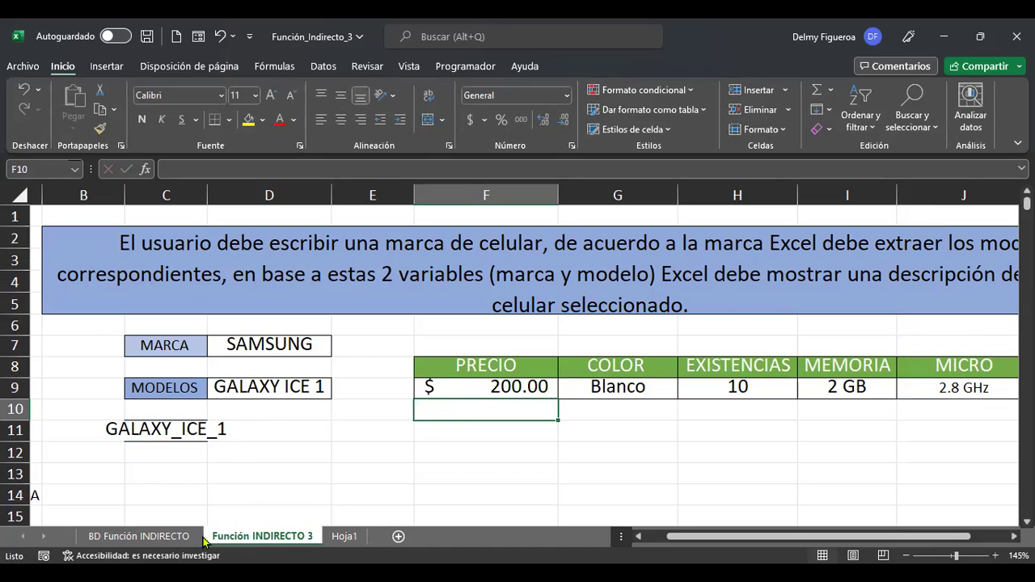
Go through the GALAXY ICE 1 record on the BD Función INDIRECTO sheet, cell by cell from MODELO to MICRO.
click(134, 537)
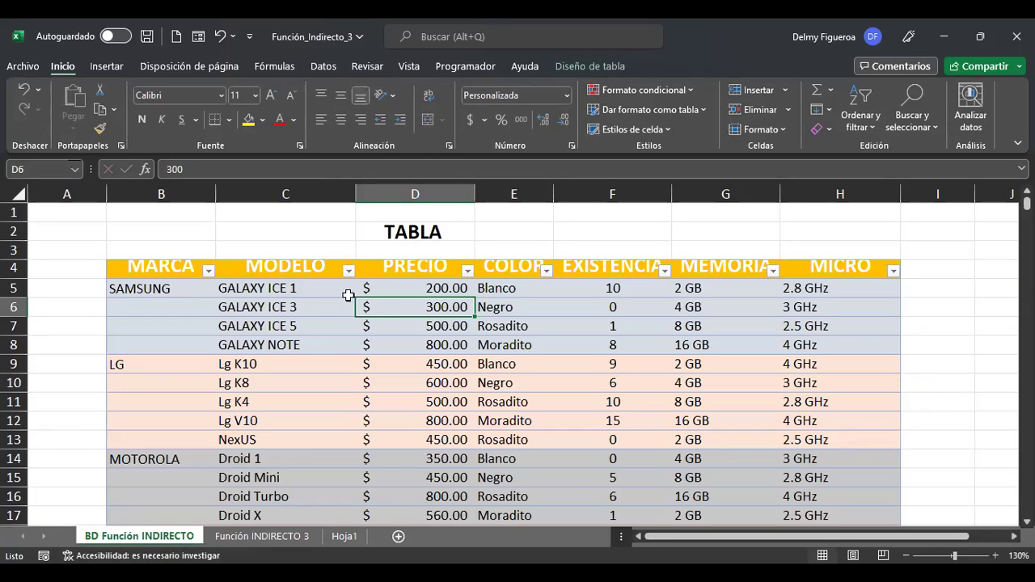
click(306, 288)
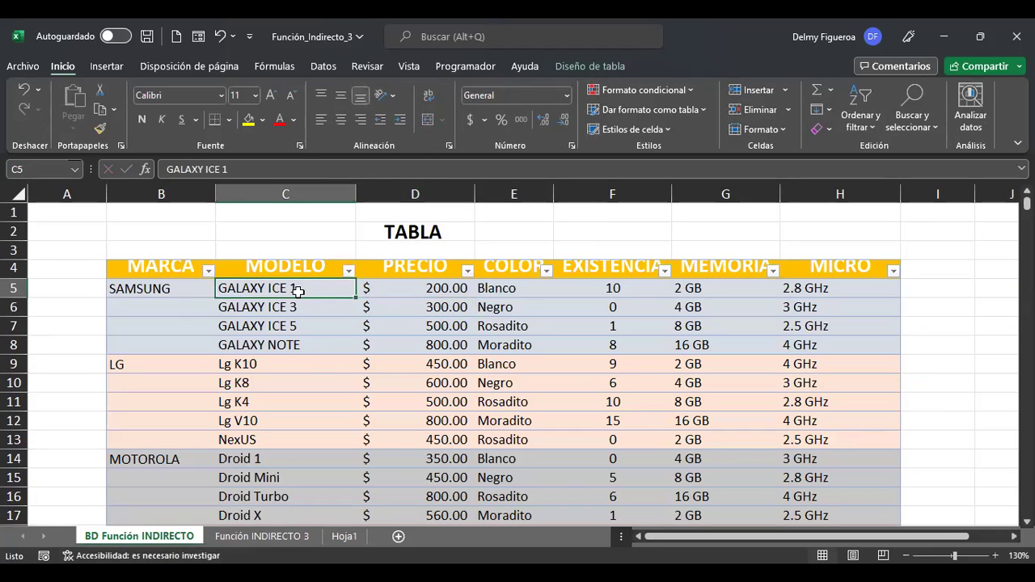
click(437, 288)
click(517, 288)
click(639, 288)
click(712, 288)
click(862, 288)
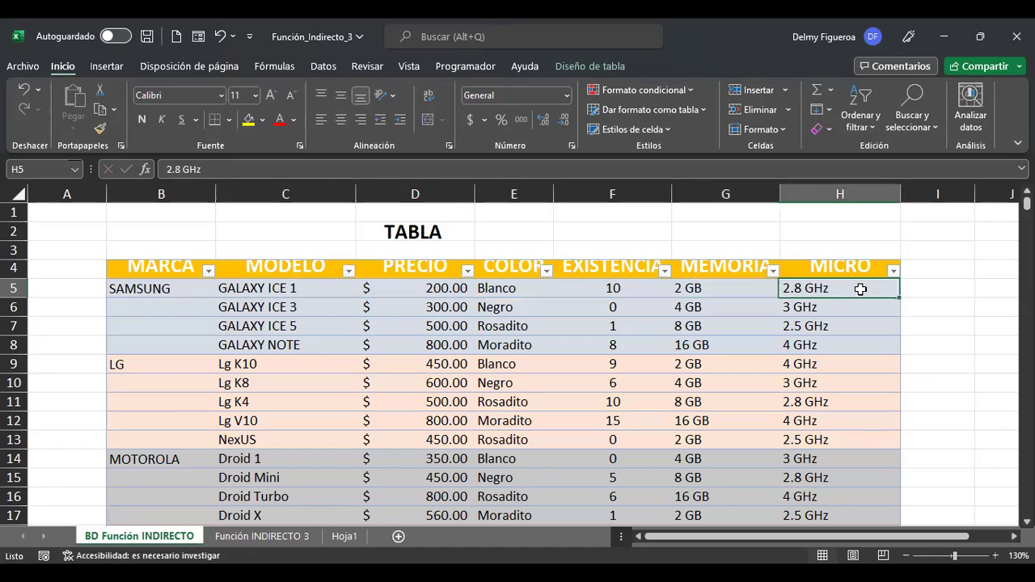
Review the SAMSUNG and LG model names in the MODELO column and the price, color and stock cells of GALAXY ICE 1.
click(309, 289)
click(308, 343)
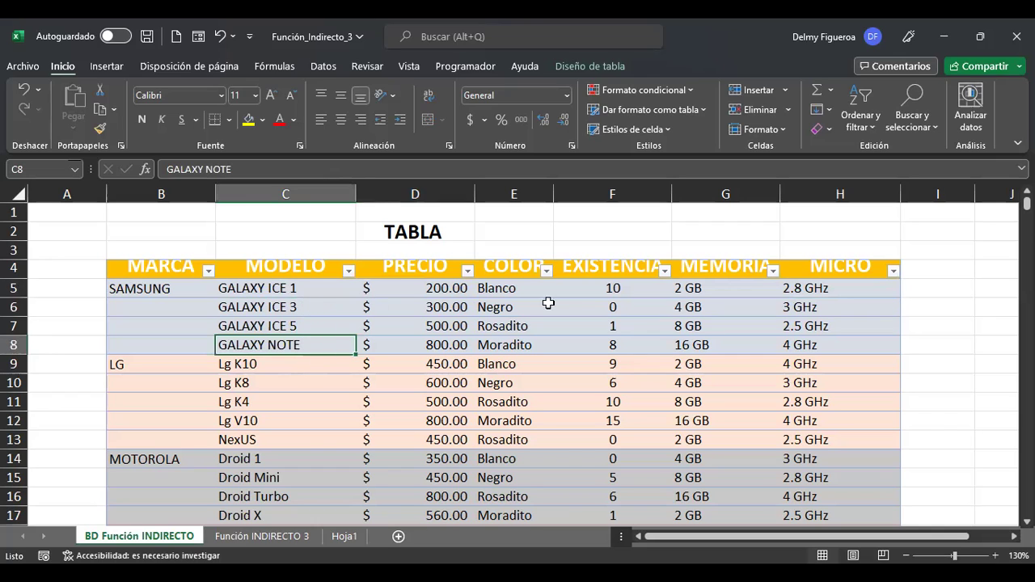
click(613, 288)
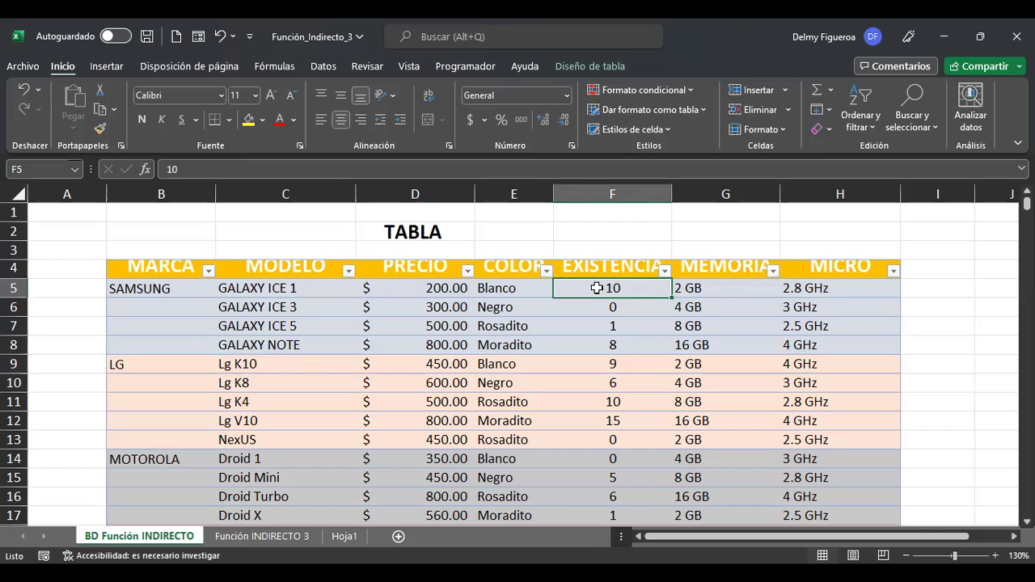
click(284, 307)
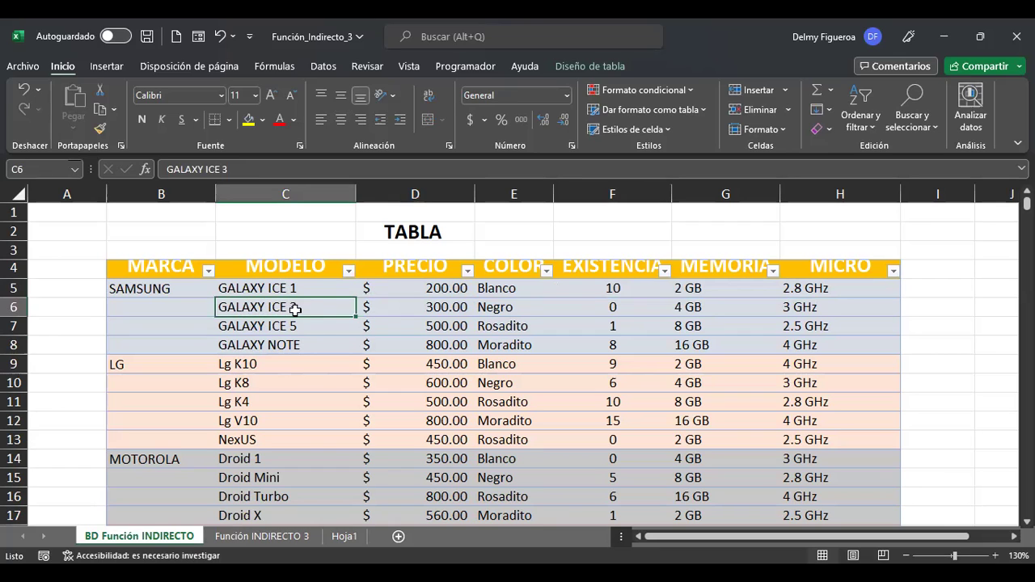
drag(297, 288, 273, 444)
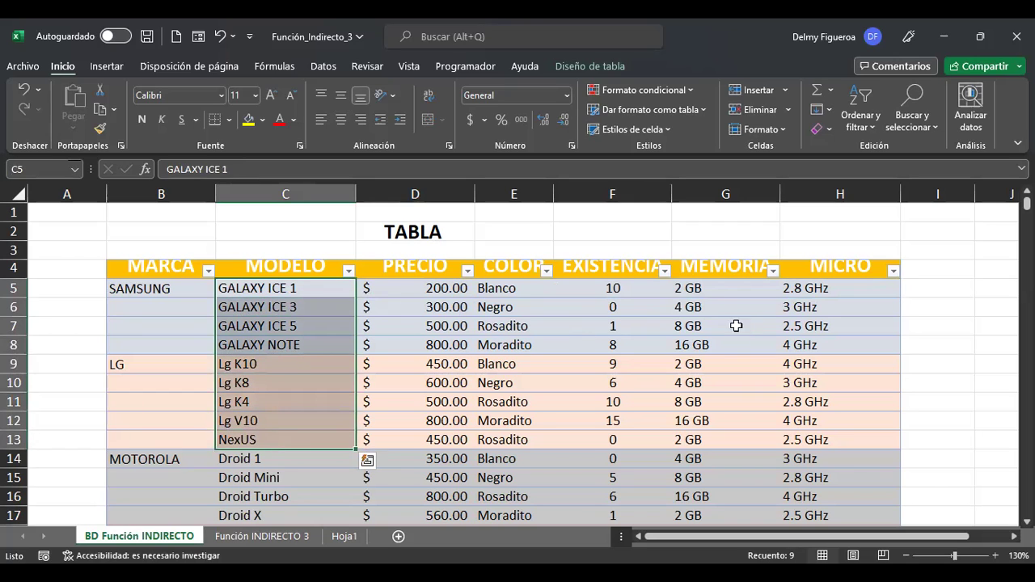
click(279, 288)
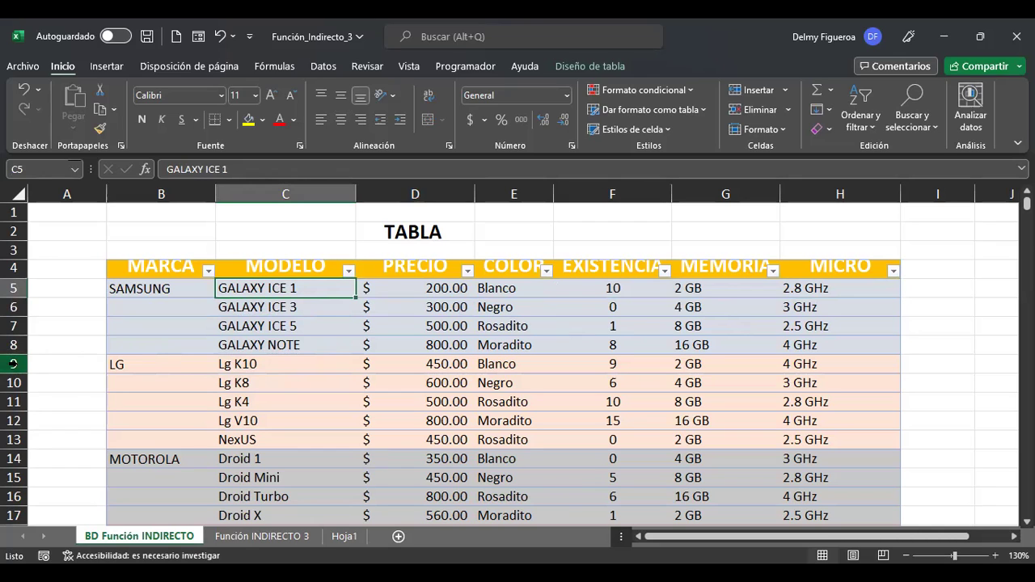
click(433, 290)
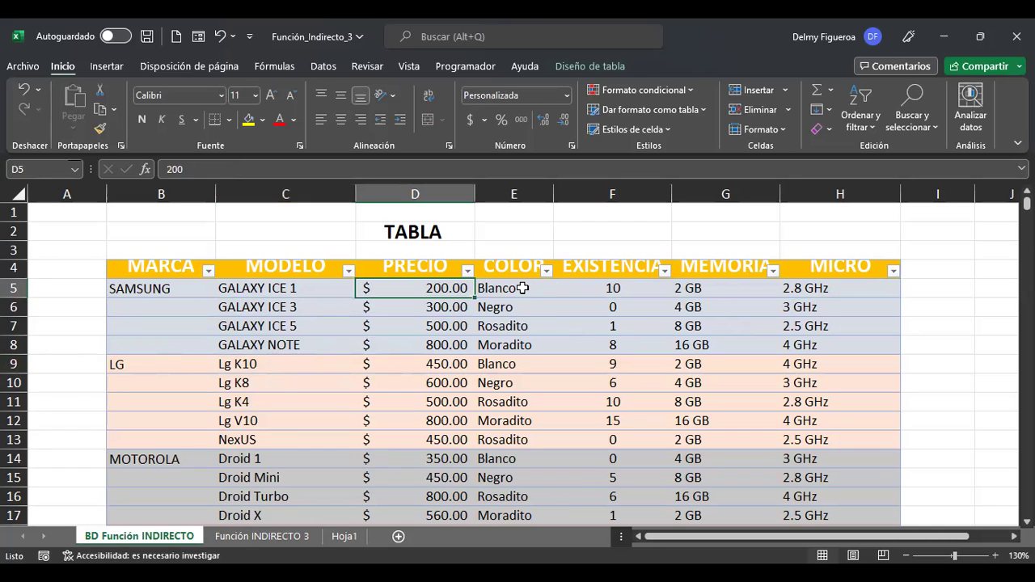
click(523, 288)
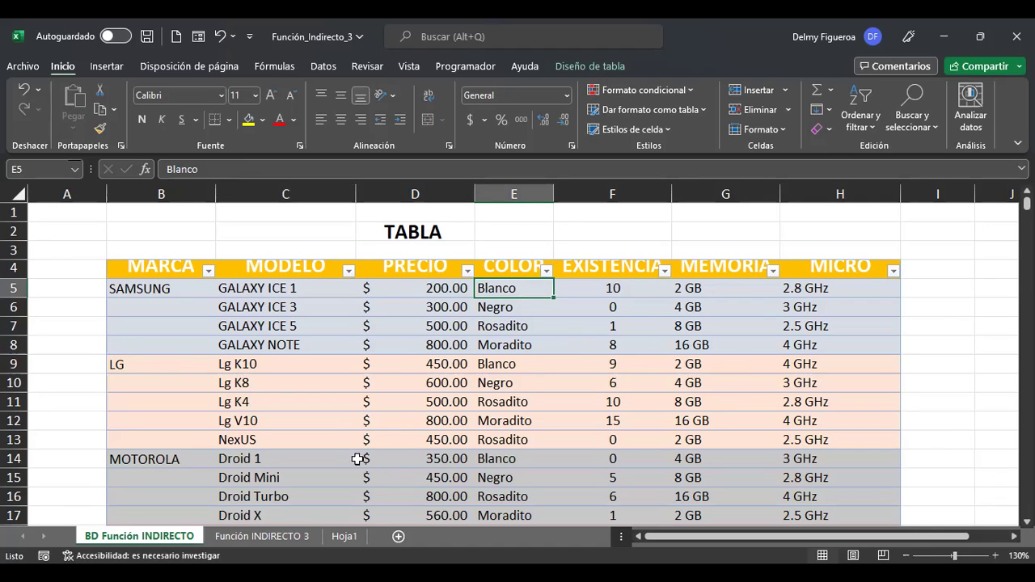
Return to the Función INDIRECTO 3 sheet and check the formula of the PRECIO result in F9.
click(296, 537)
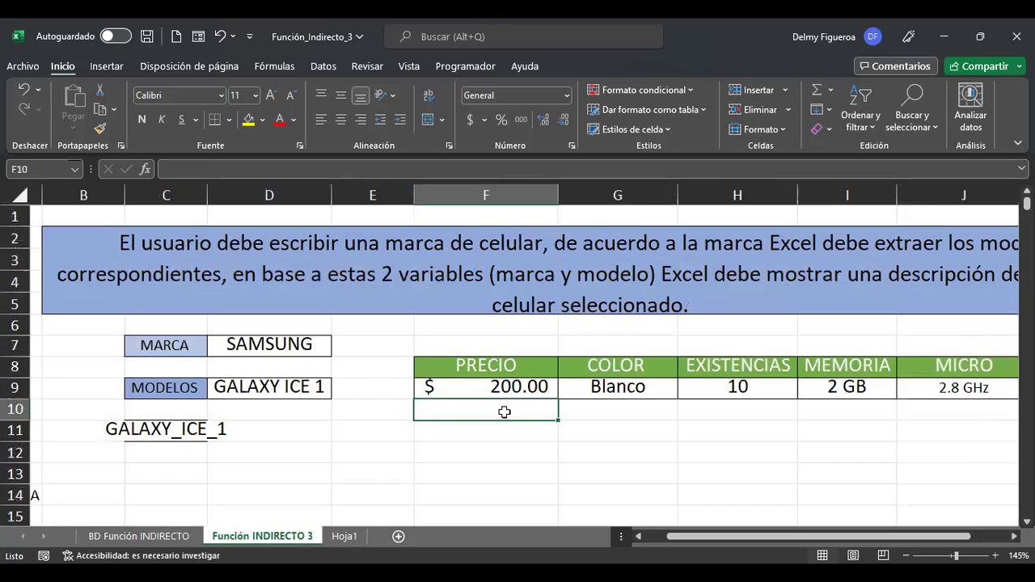
click(511, 388)
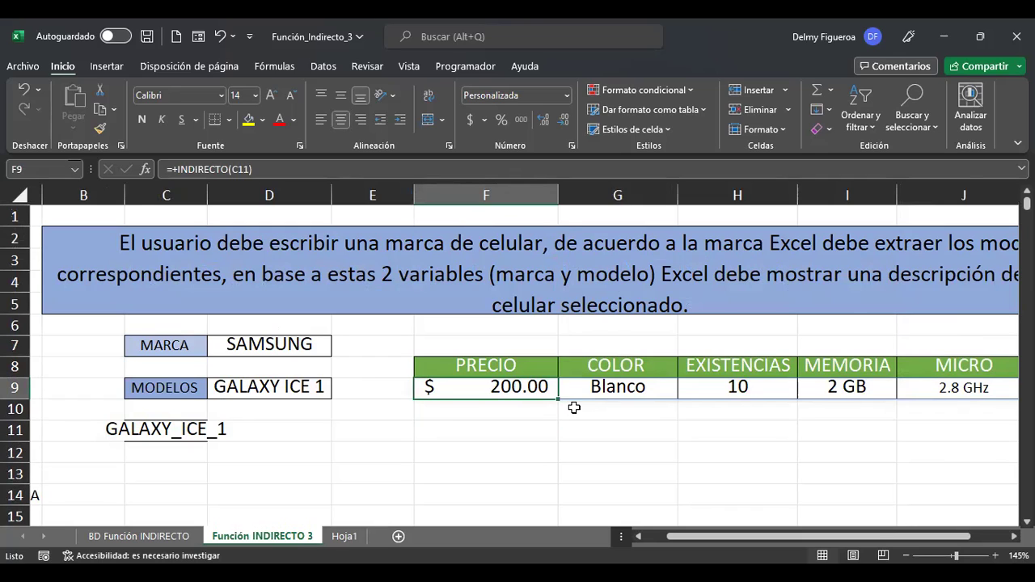
Add the model iPhone 13 in C26, directly under iPhone 5, on the BD Función INDIRECTO sheet.
click(158, 535)
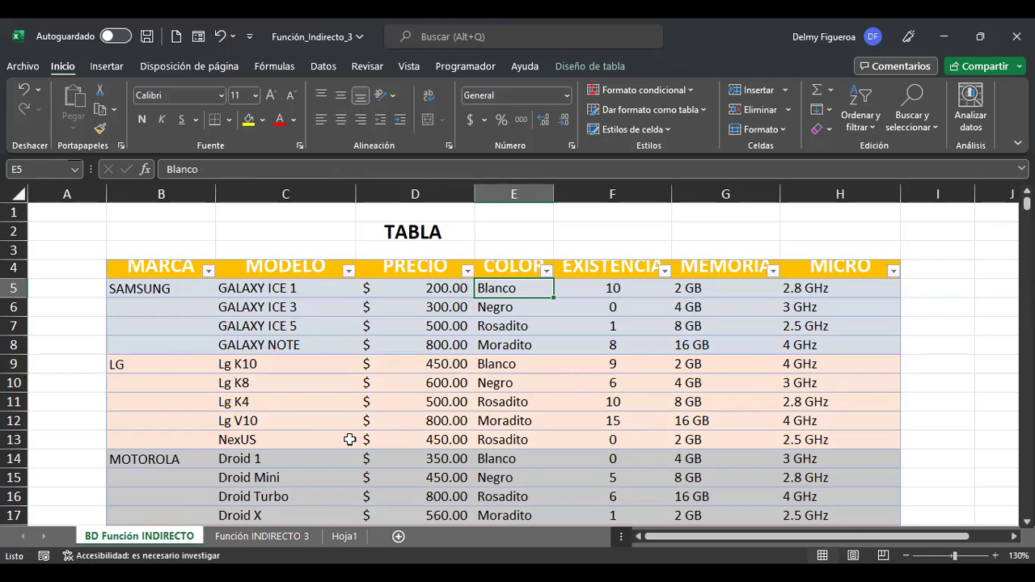
scroll(349, 438, down, 3)
scroll(350, 438, down, 2)
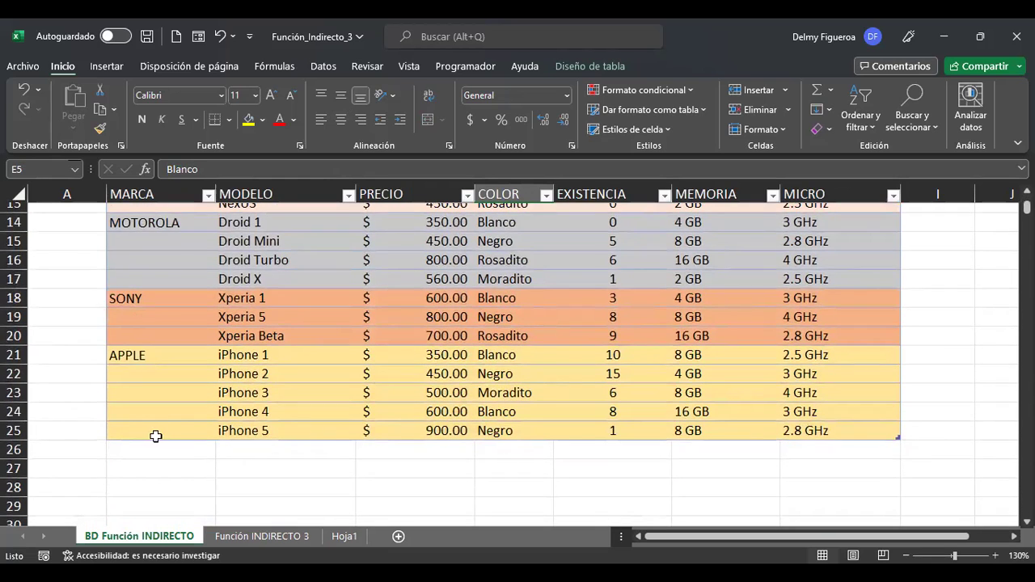
click(273, 446)
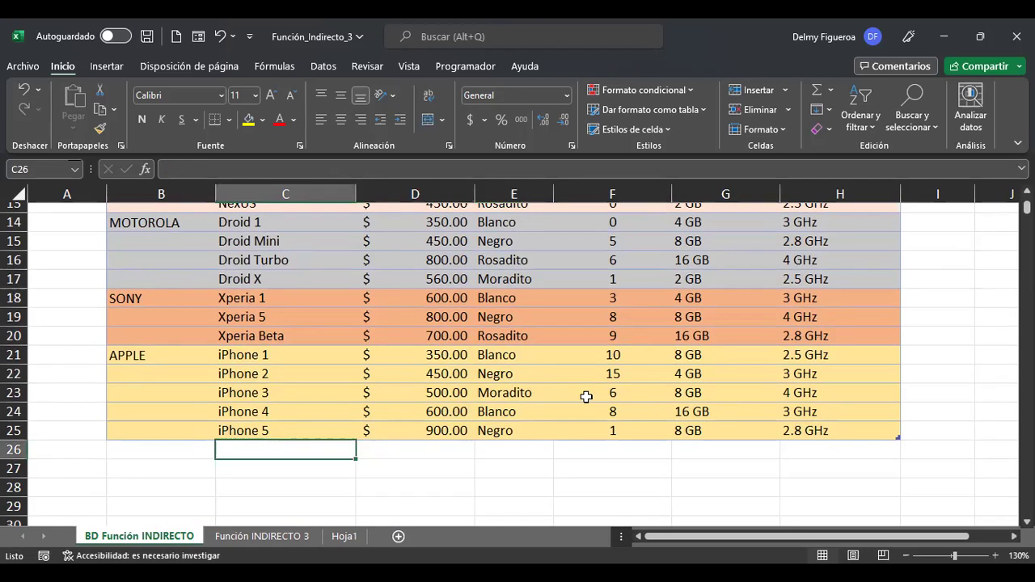
text(I)
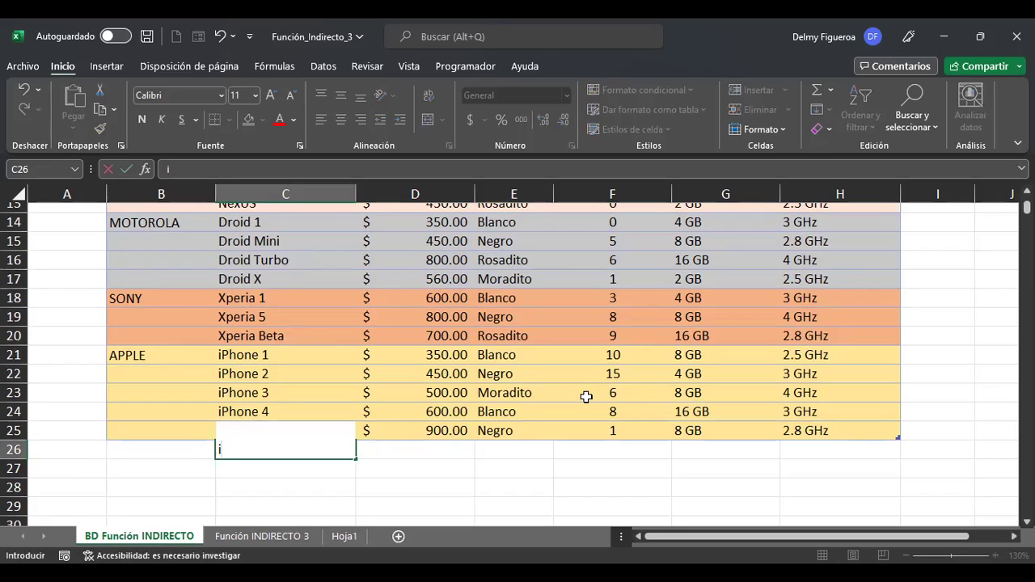
text(Phone 123)
key(Return)
key(Up)
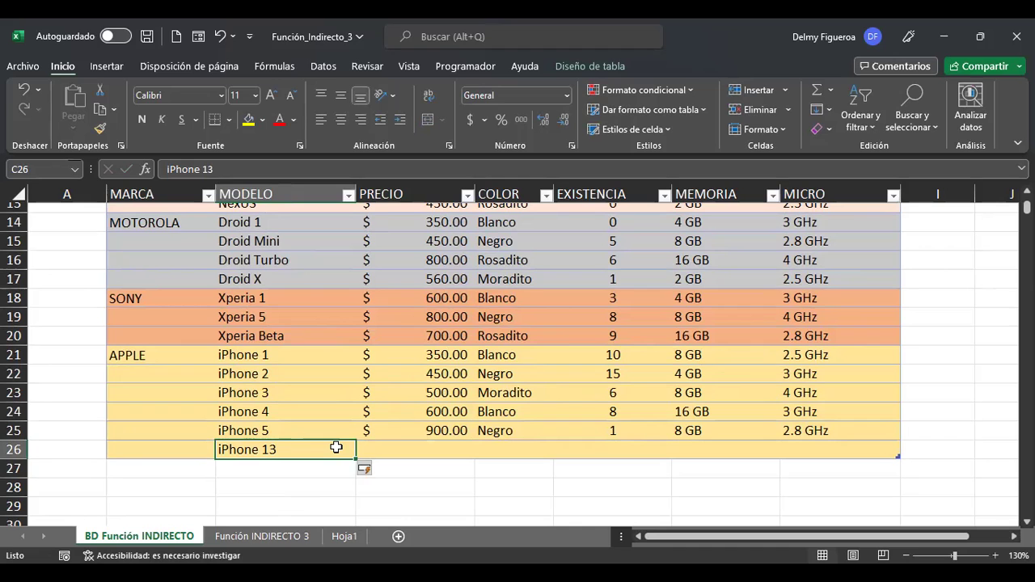
Set MARCA in D7 to APPLE on the Función INDIRECTO 3 sheet.
click(293, 539)
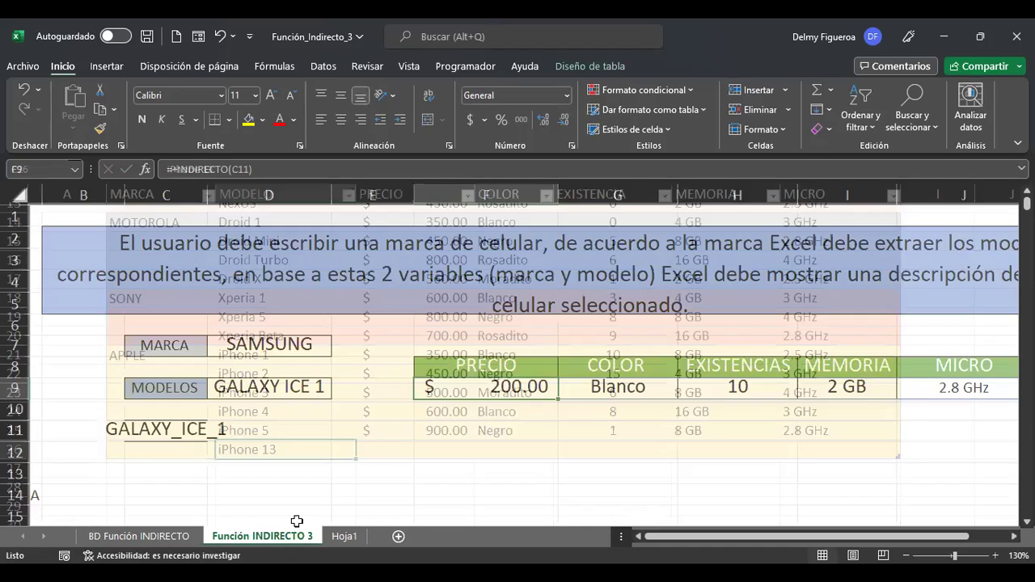
click(325, 344)
click(338, 351)
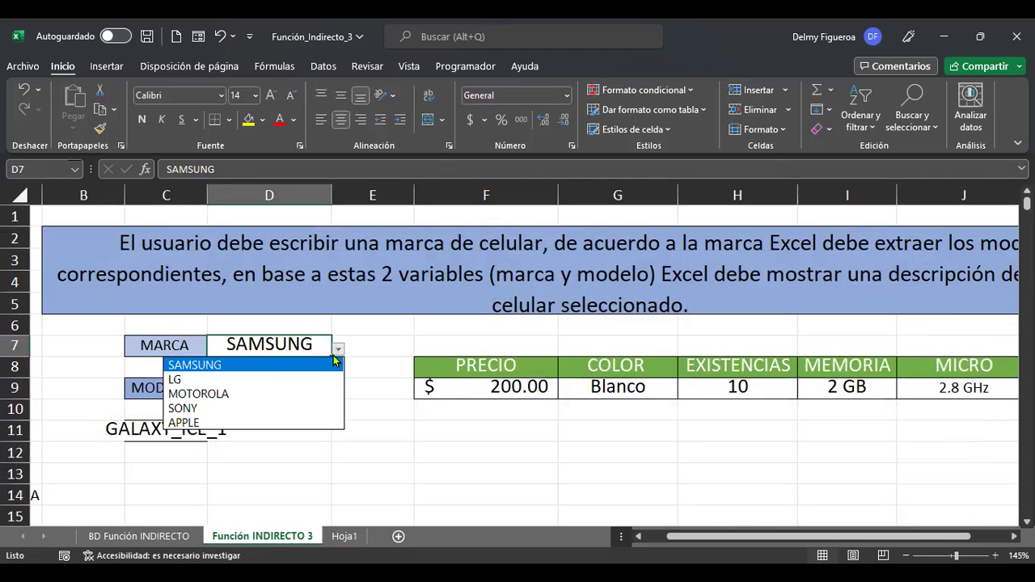
key(Escape)
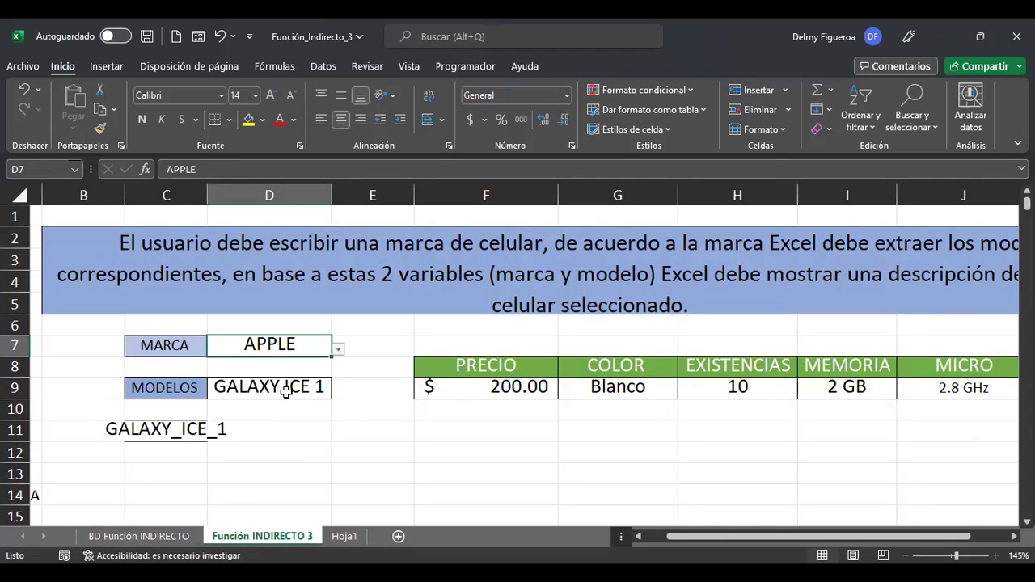
Check which APPLE models the MODELOS list in D9 offers, without choosing one.
click(287, 388)
click(338, 393)
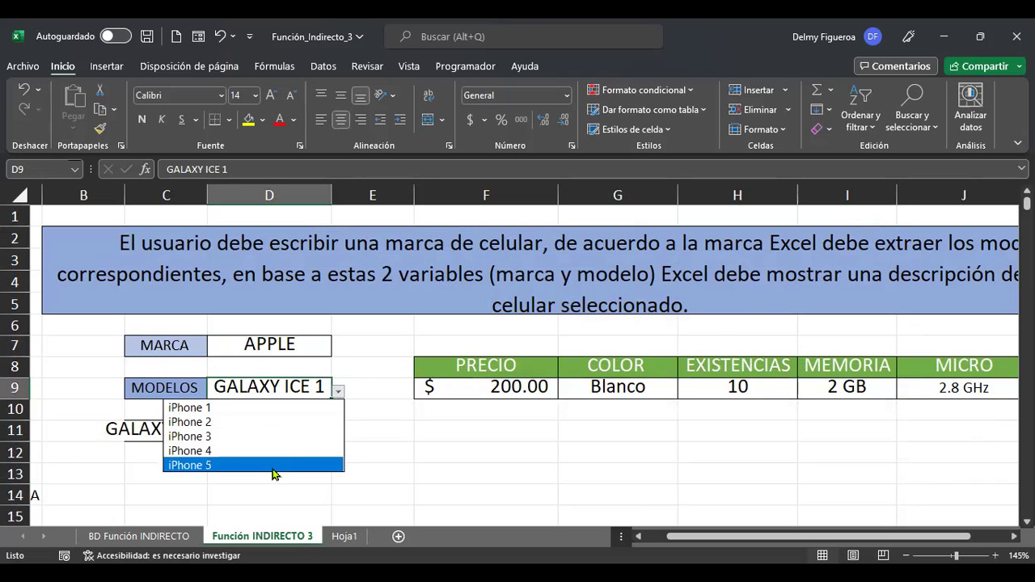
key(Escape)
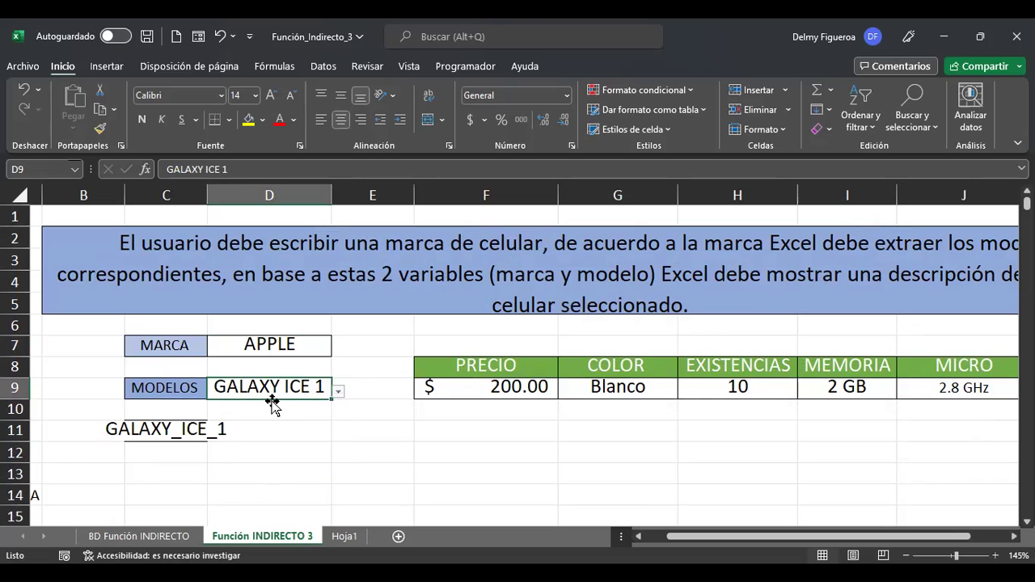
click(339, 392)
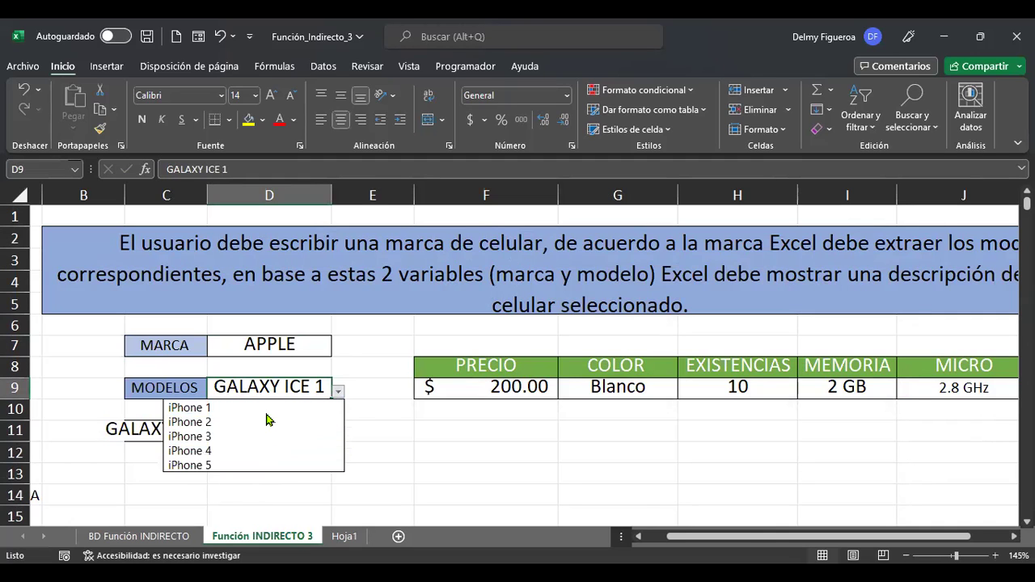
key(Escape)
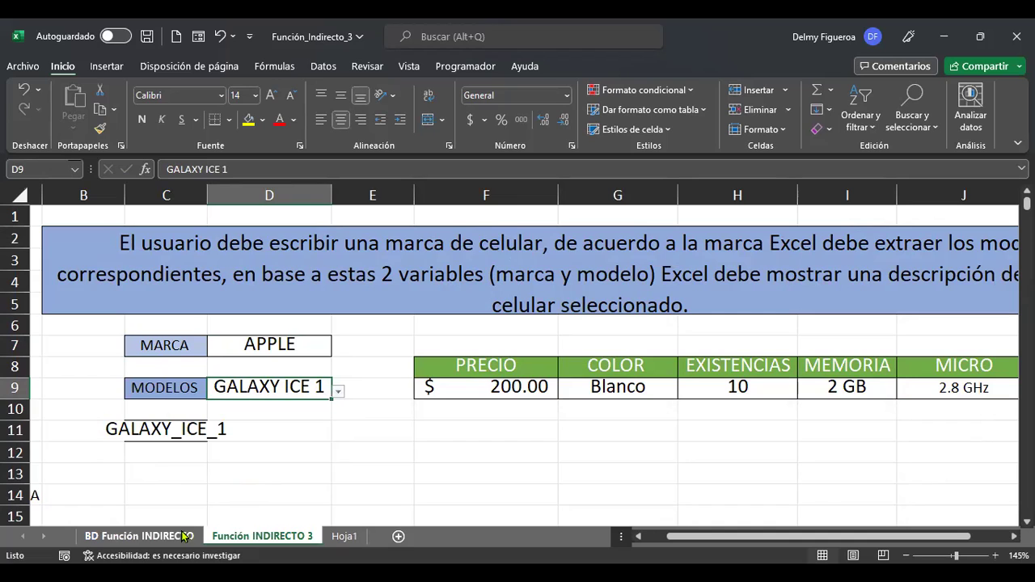
Show which cells the APPLE named range covers on the BD Función INDIRECTO sheet.
click(179, 538)
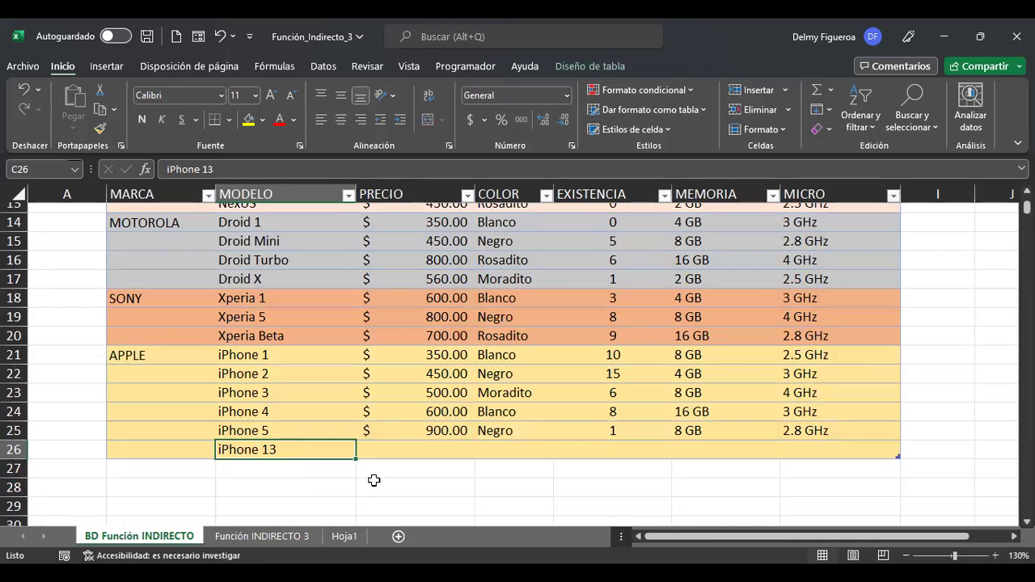
click(303, 540)
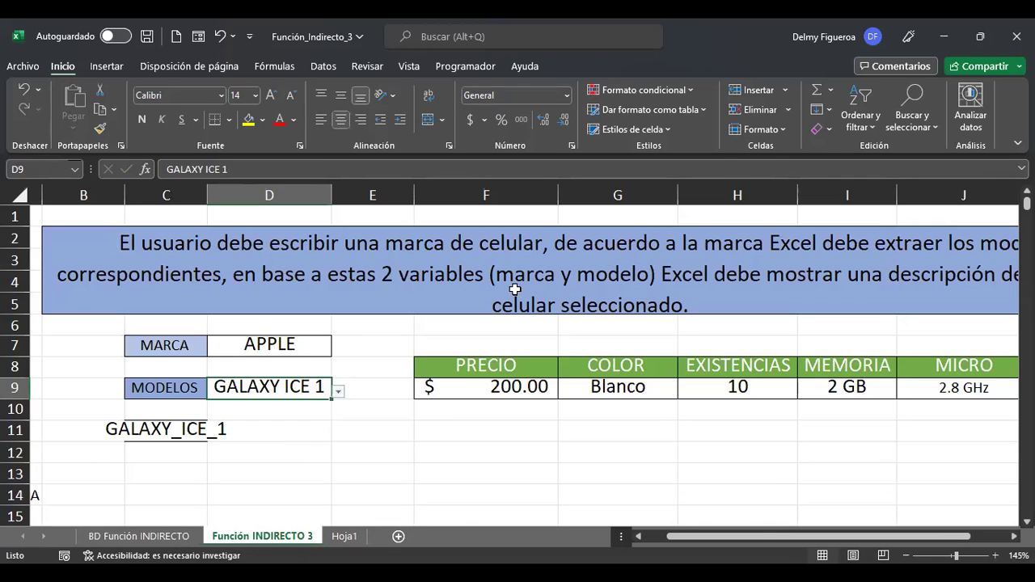
click(194, 538)
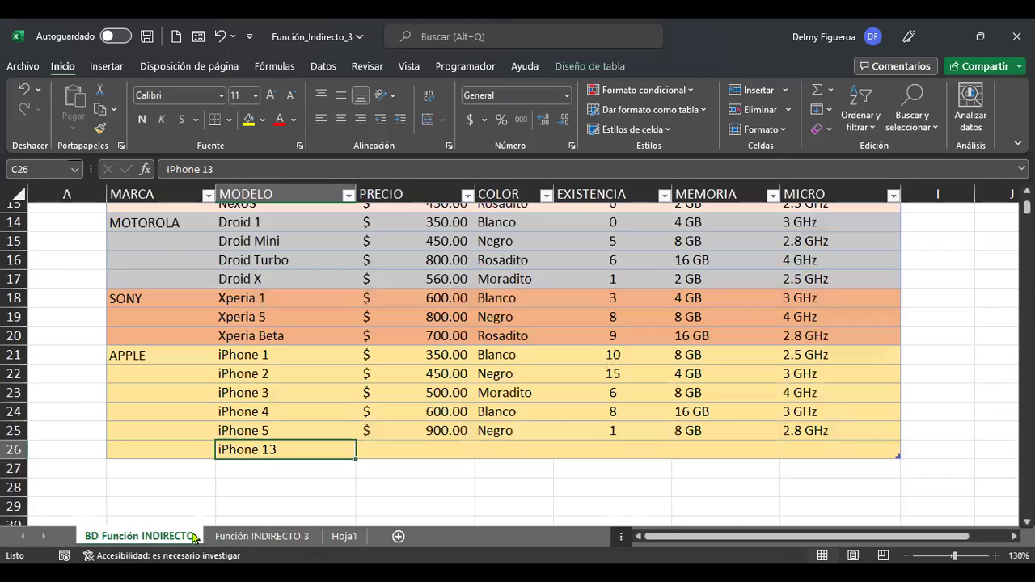
click(75, 169)
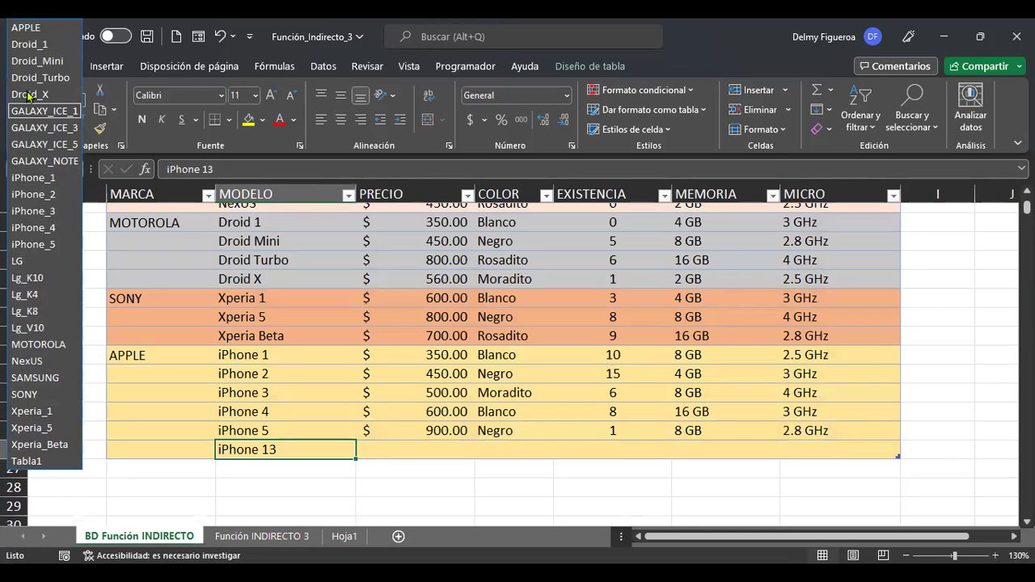
click(41, 27)
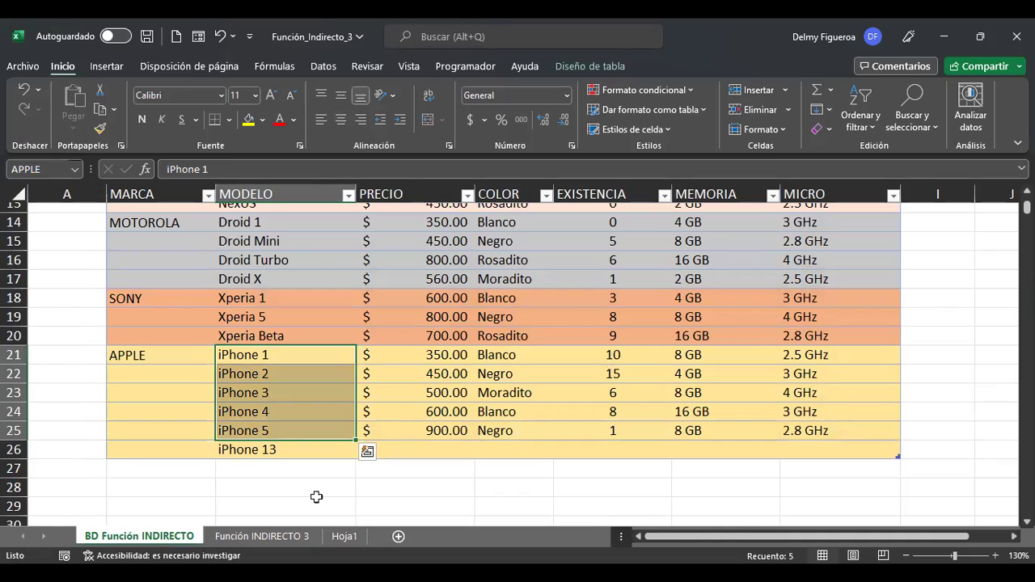
Try to extend the APPLE range down to C26 with a fill, and re-enter iPhone 13 in that cell.
drag(358, 441, 373, 478)
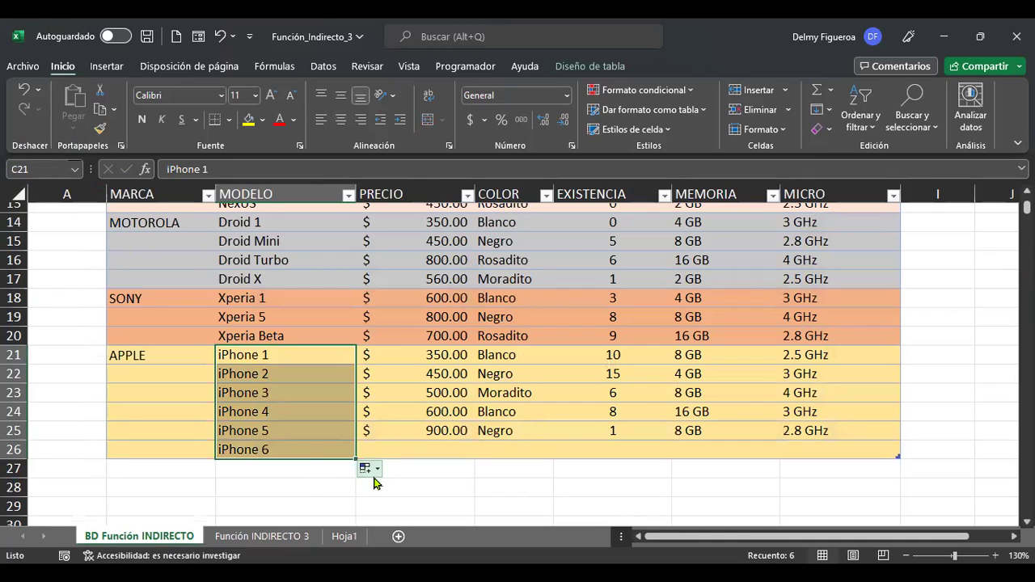
double_click(299, 447)
key(BackSpace)
text(13)
click(330, 456)
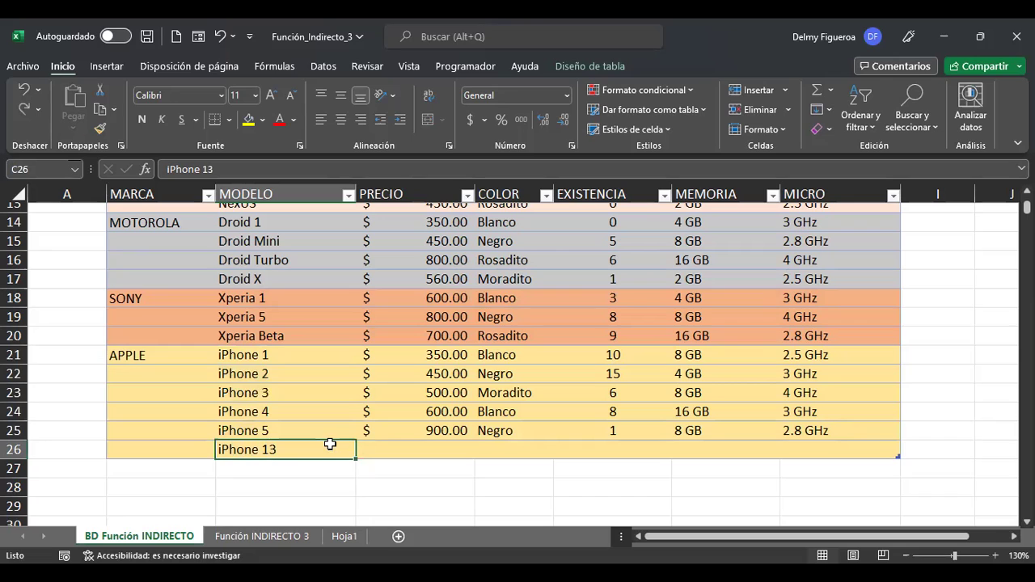
Try to redefine the APPLE name in the name manager so that it refers to C21:C26 of BD Función INDIRECTO.
click(188, 360)
drag(267, 358, 272, 450)
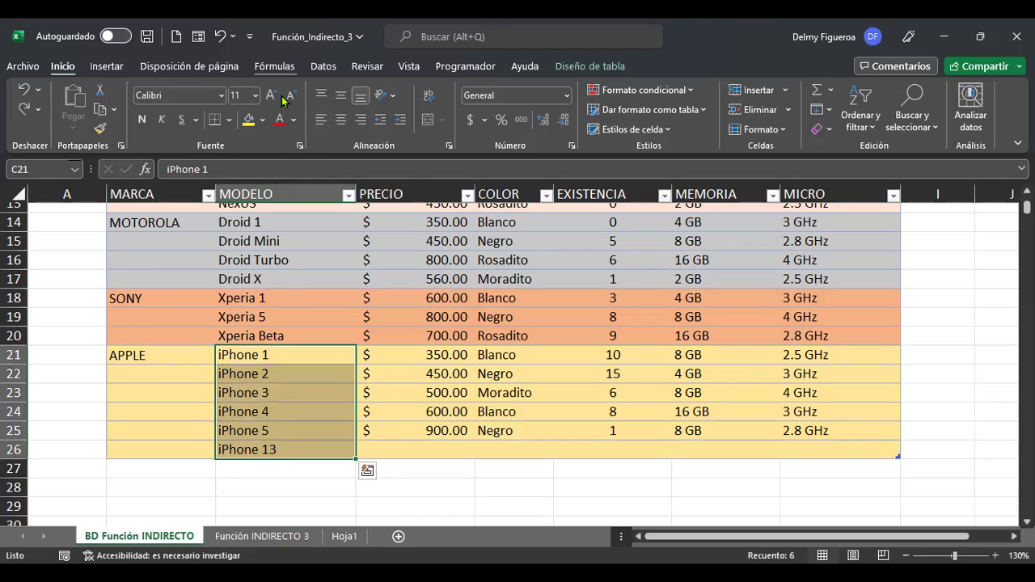
click(274, 66)
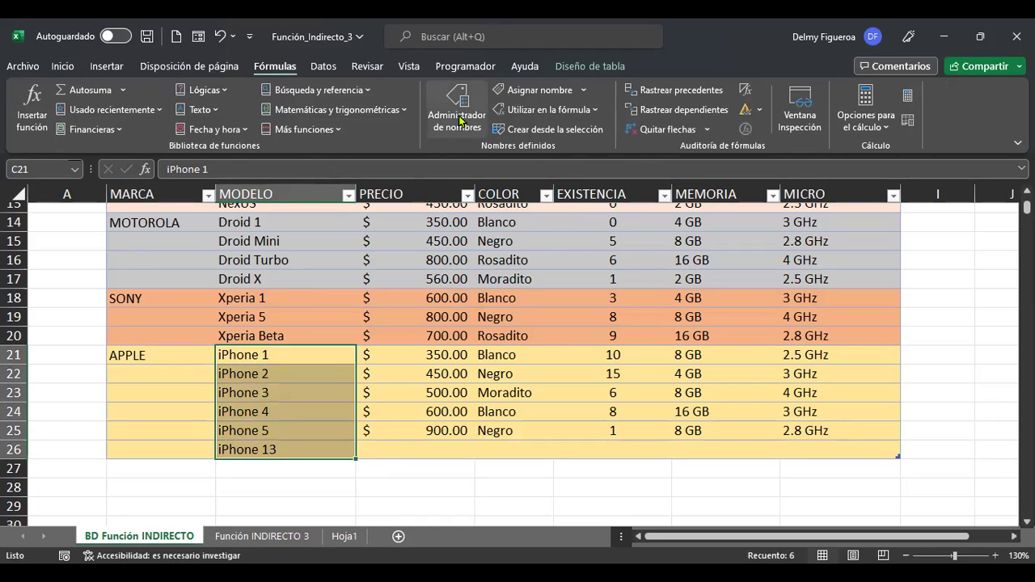
click(459, 121)
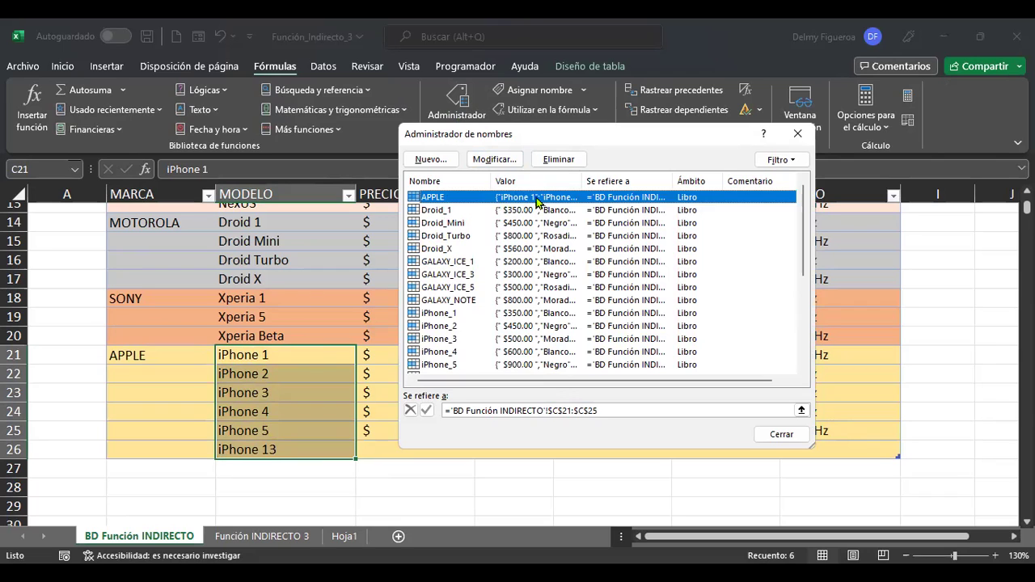
click(502, 159)
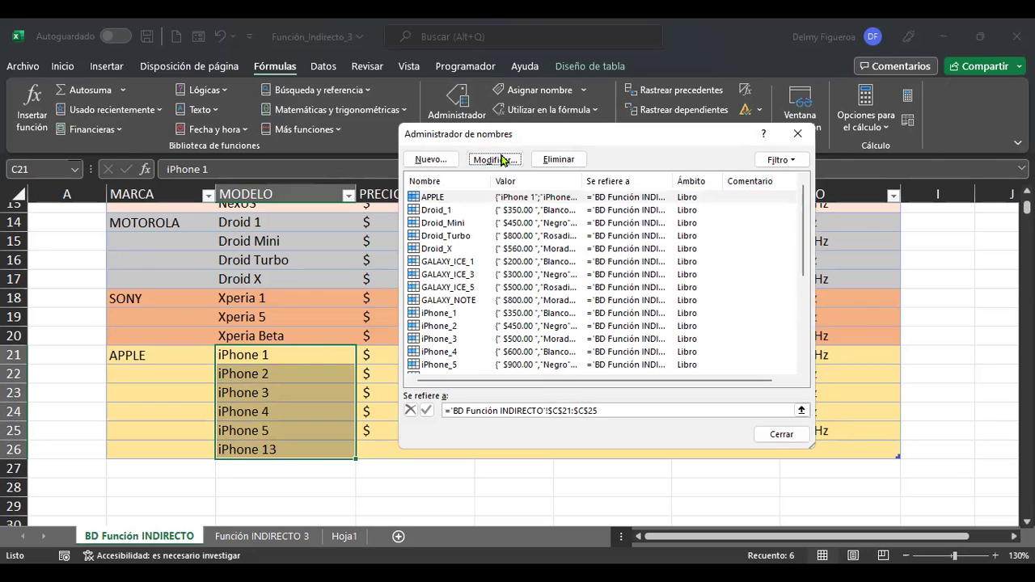
click(619, 339)
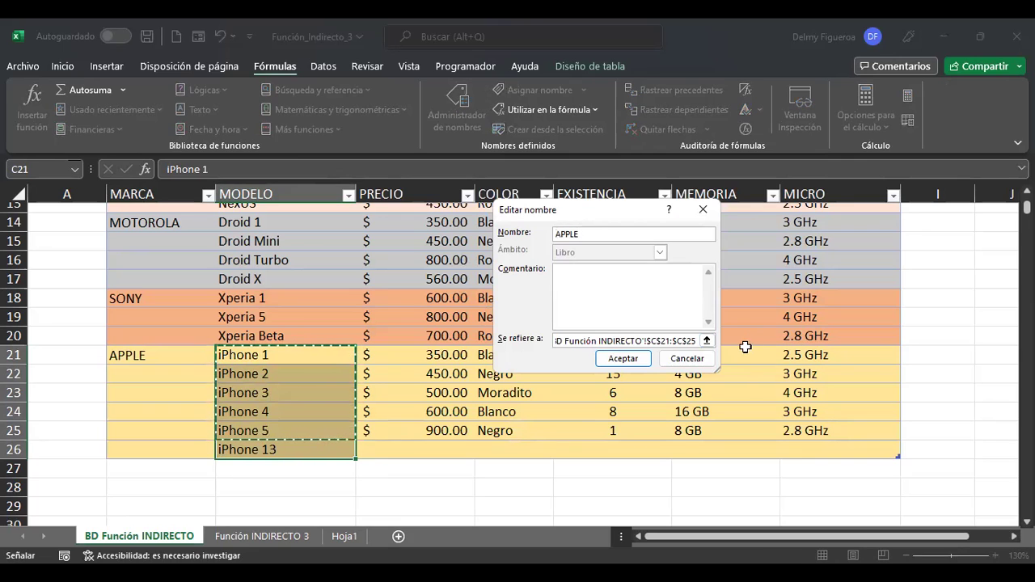
click(709, 346)
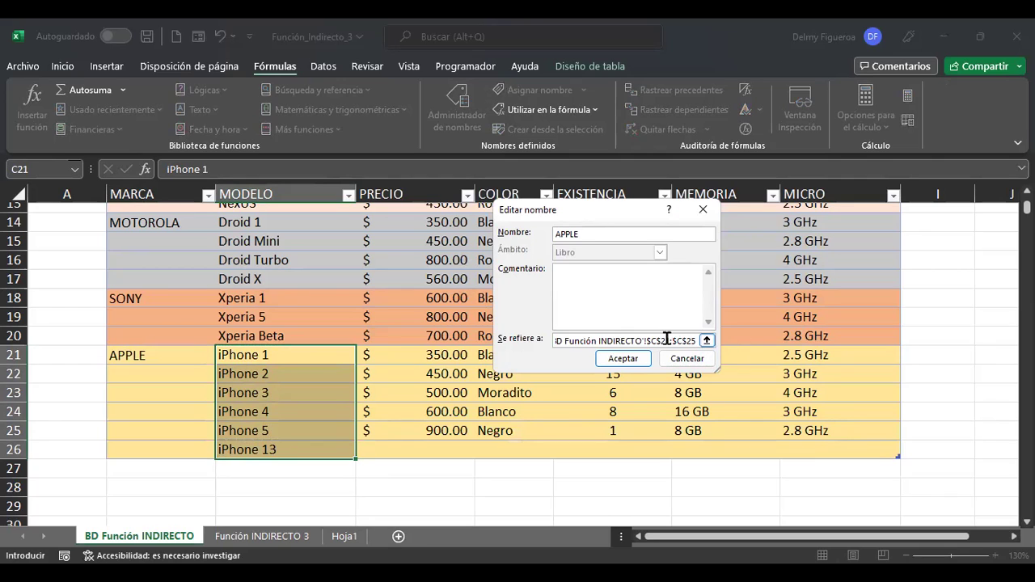
key(Right)
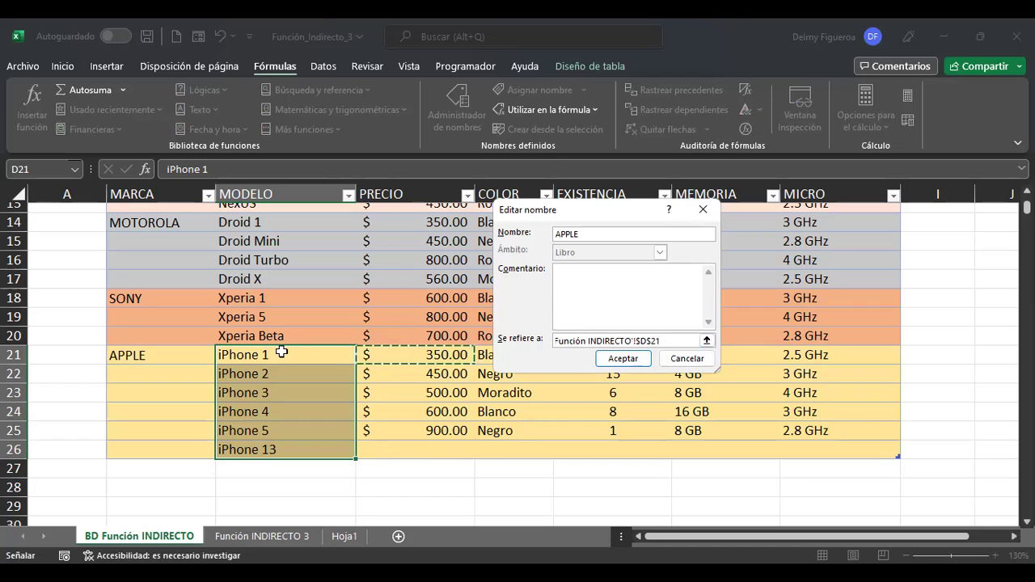
drag(243, 355, 287, 448)
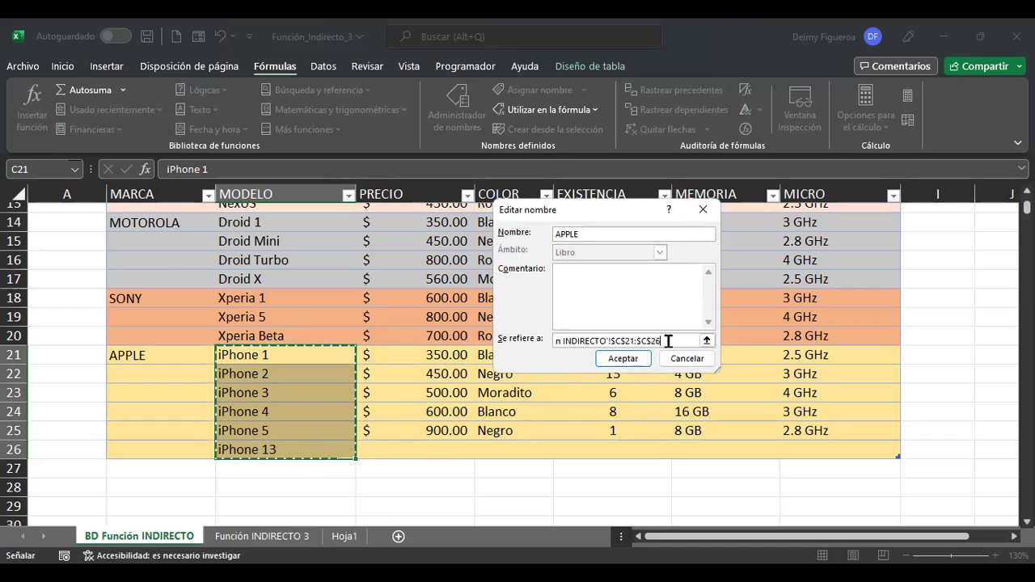
click(625, 357)
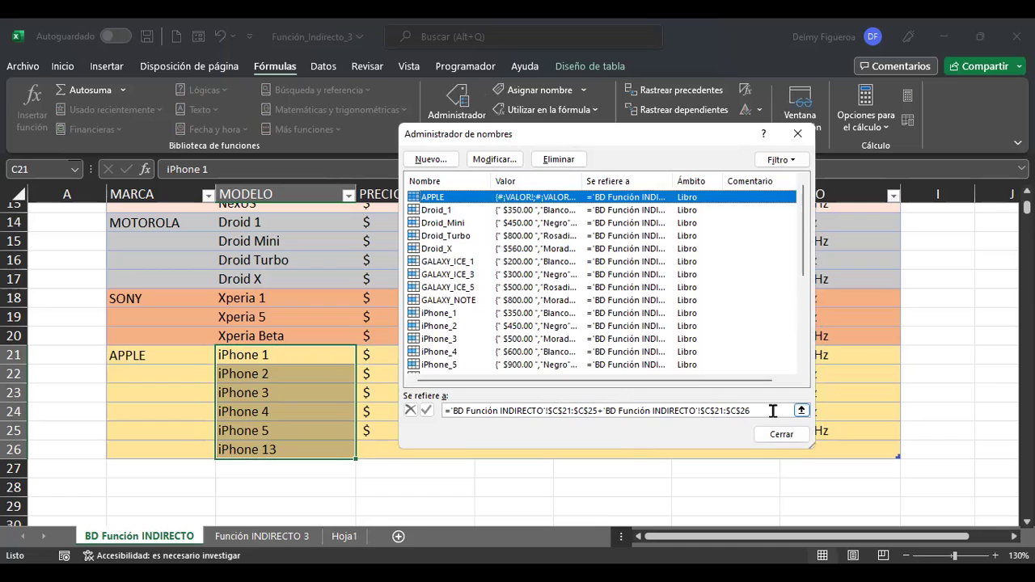
drag(767, 410, 366, 397)
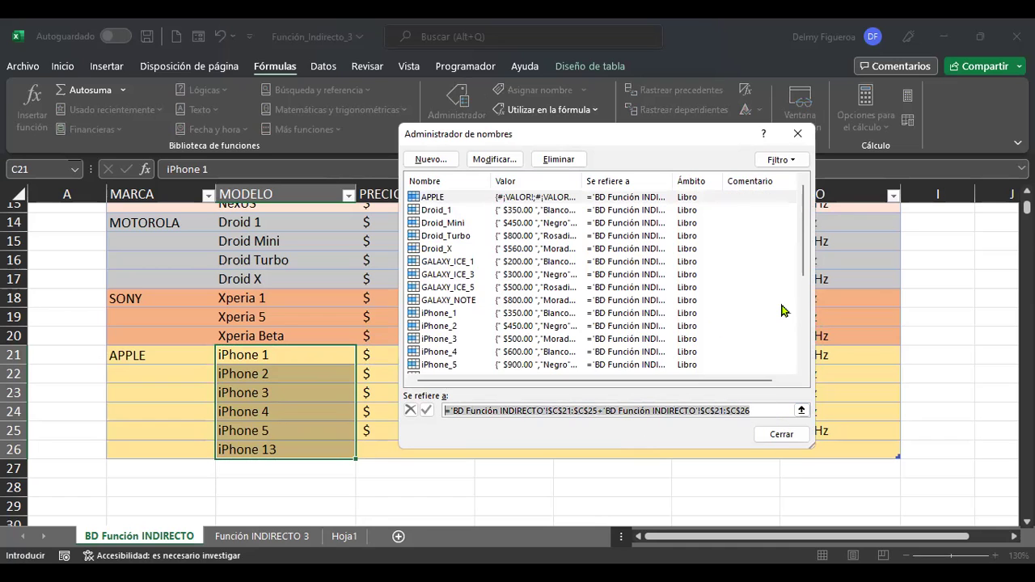
key(Delete)
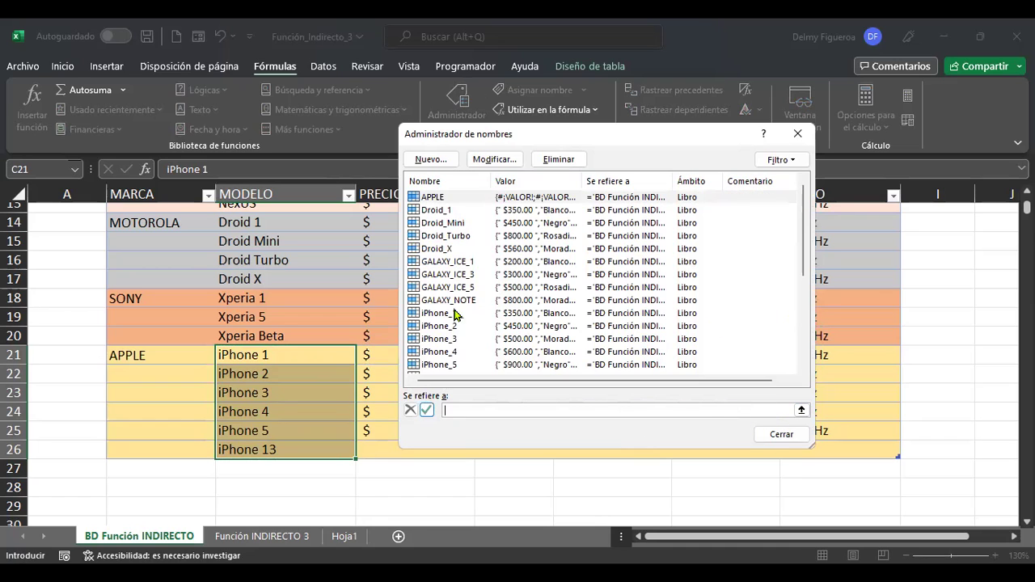
click(446, 249)
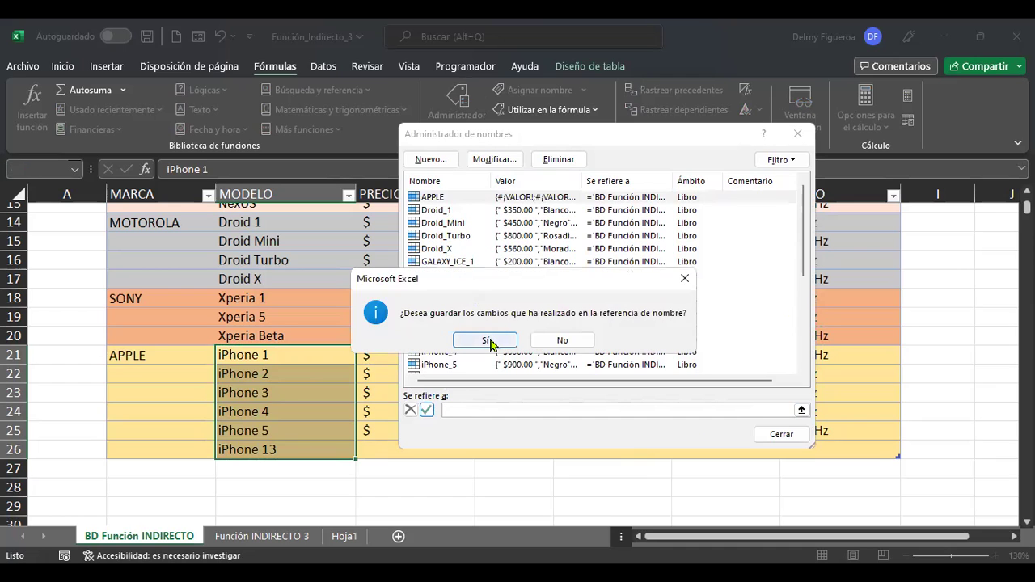
click(560, 343)
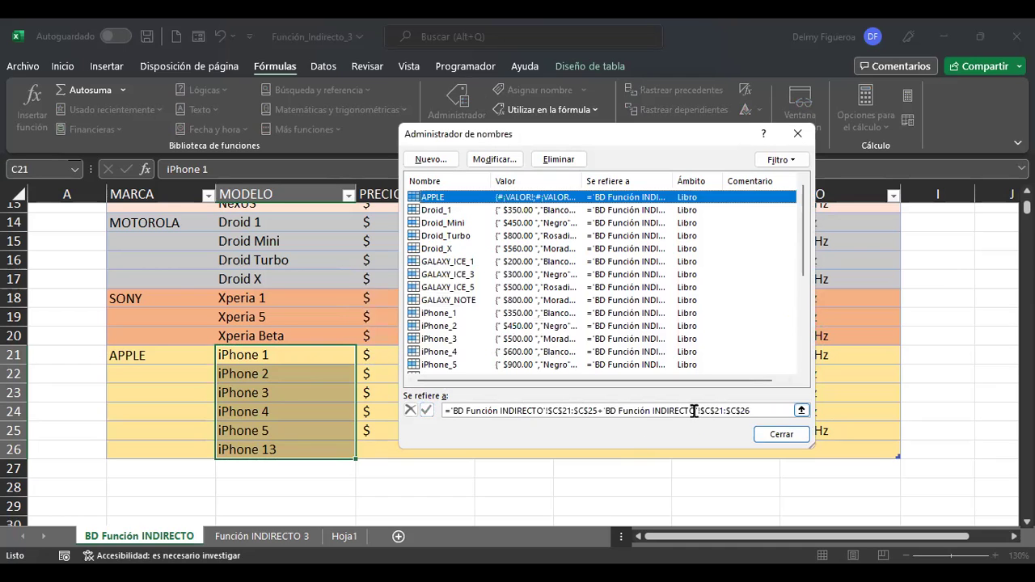
click(775, 410)
key(BackSpace)
key(BackSpace)
key(BackSpace)
key(BackSpace)
key(BackSpace)
key(BackSpace)
key(BackSpace)
key(BackSpace)
key(BackSpace)
key(BackSpace)
key(BackSpace)
key(BackSpace)
key(BackSpace)
key(BackSpace)
key(BackSpace)
key(BackSpace)
key(BackSpace)
key(BackSpace)
key(BackSpace)
key(BackSpace)
key(BackSpace)
key(BackSpace)
key(BackSpace)
key(BackSpace)
key(BackSpace)
key(BackSpace)
key(BackSpace)
key(BackSpace)
key(BackSpace)
key(BackSpace)
key(BackSpace)
key(BackSpace)
key(BackSpace)
key(BackSpace)
key(BackSpace)
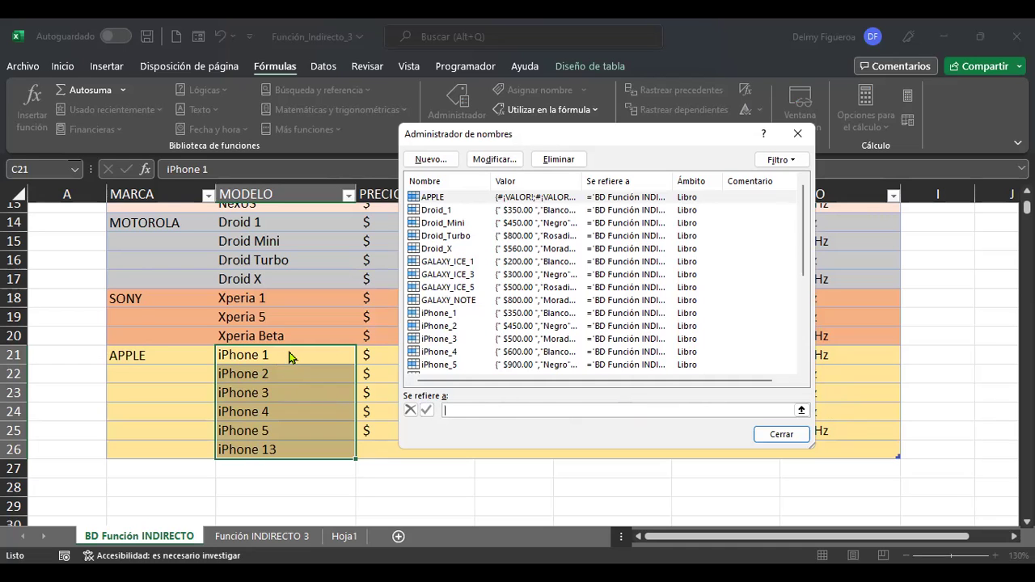
click(801, 411)
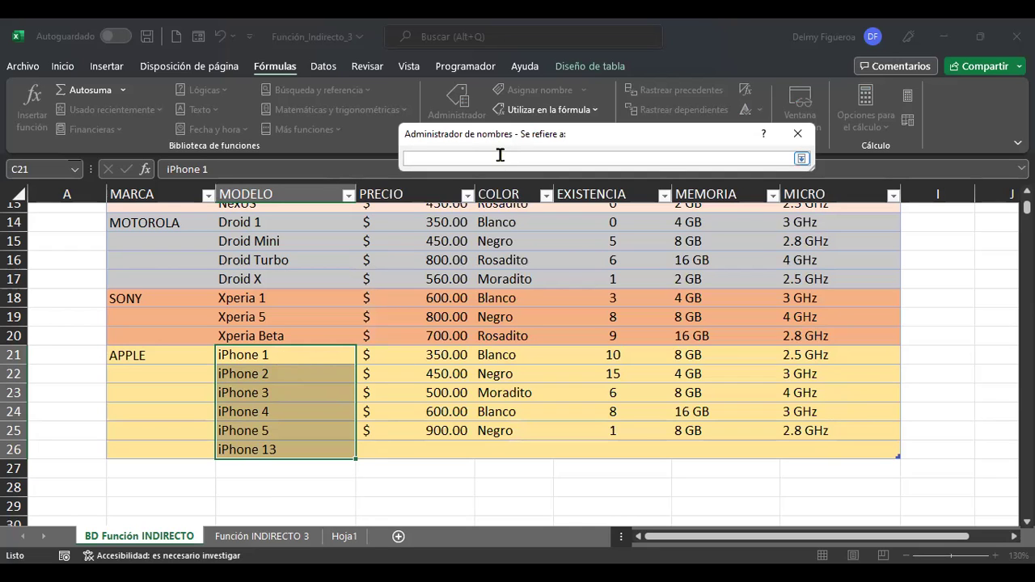
key(Escape)
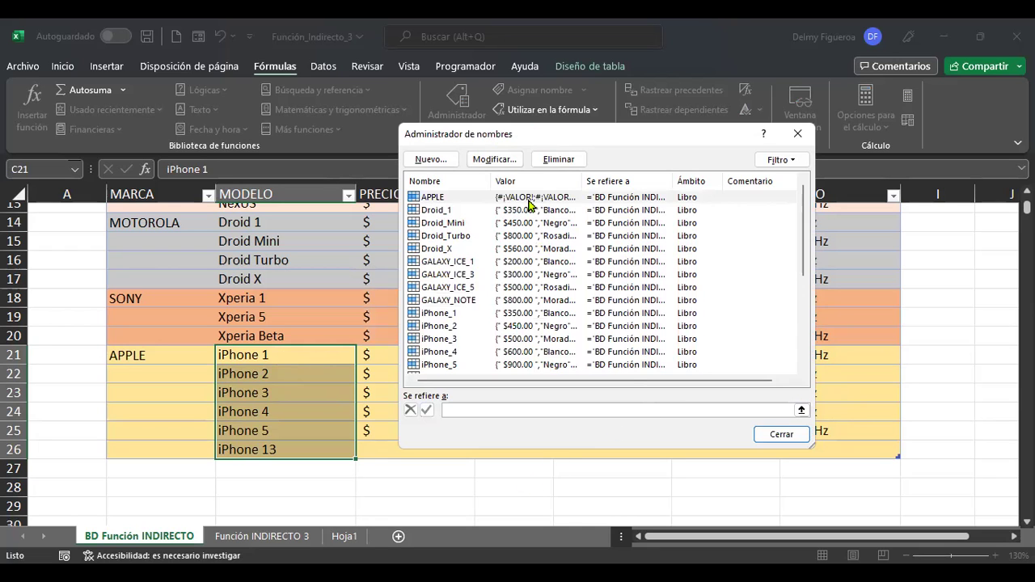
key(Escape)
Try to append the range C21:C26 to the reference of the APPLE name in the name manager, saving the change.
click(453, 112)
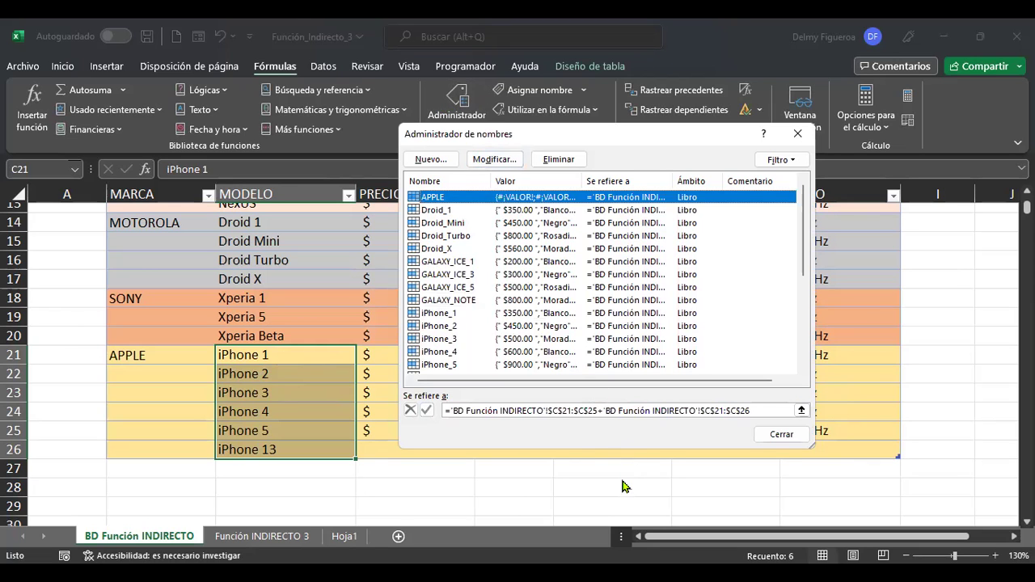
click(609, 411)
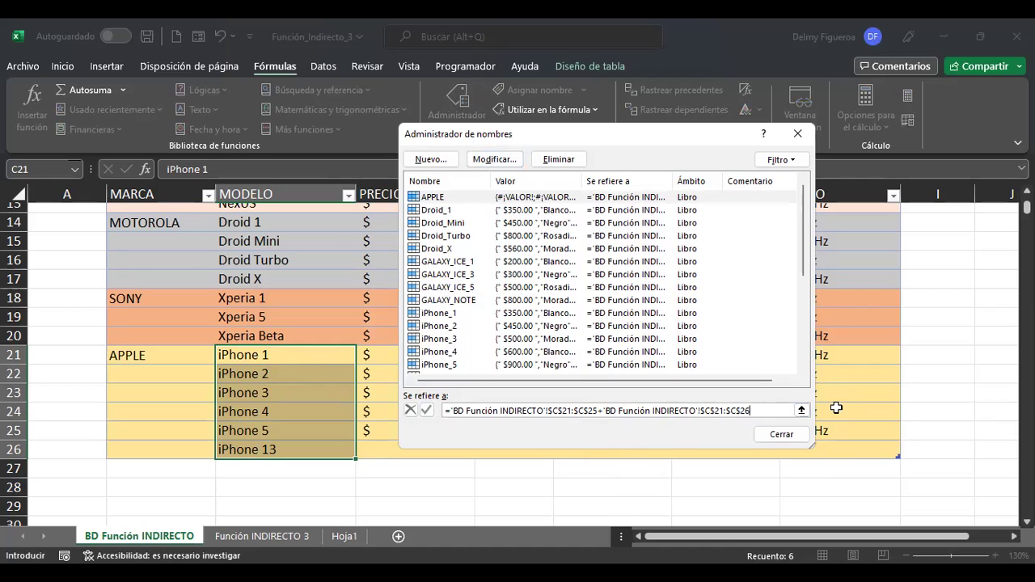
text(+)
key(Left)
key(Right)
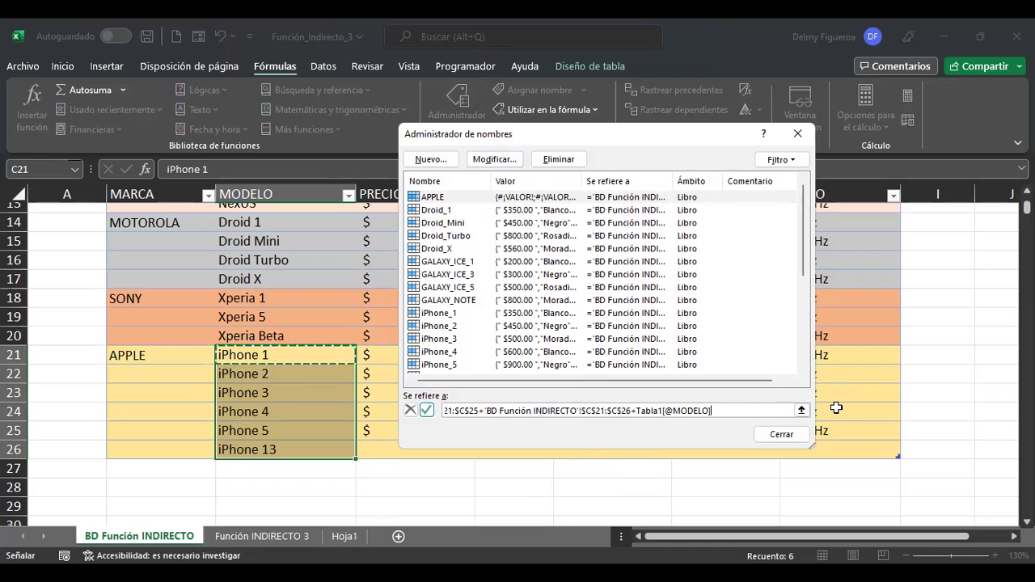
key(shift+Down)
key(shift+Up)
click(779, 436)
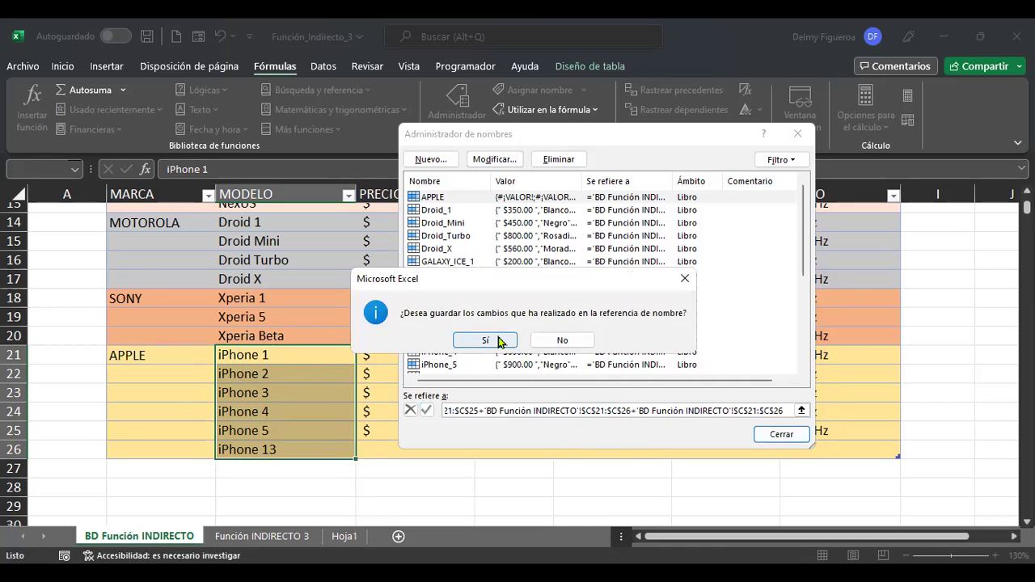
click(497, 341)
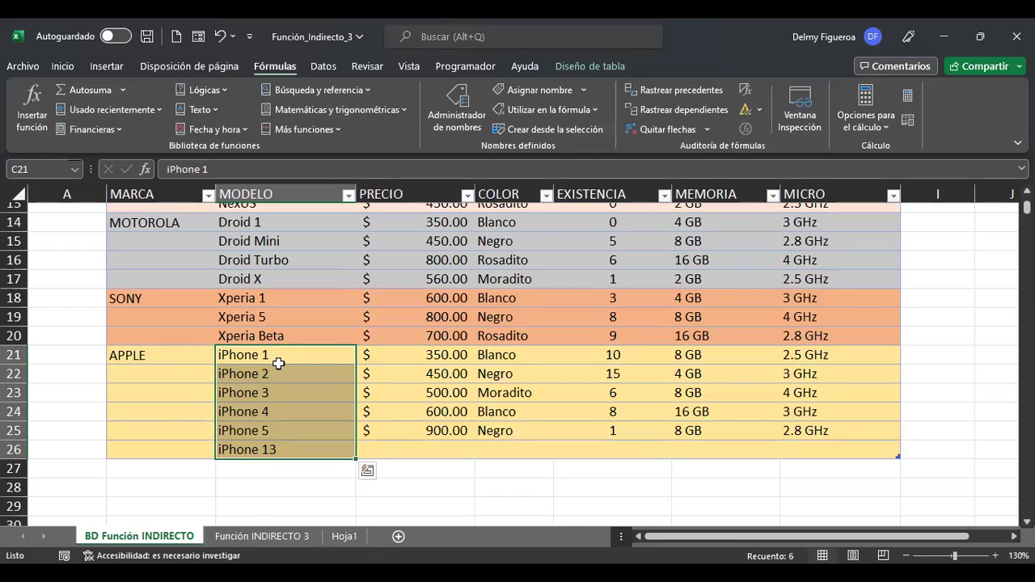
Define the name APPLE for the iPhone models in C21:C26 of BD Función INDIRECTO.
click(198, 360)
click(75, 170)
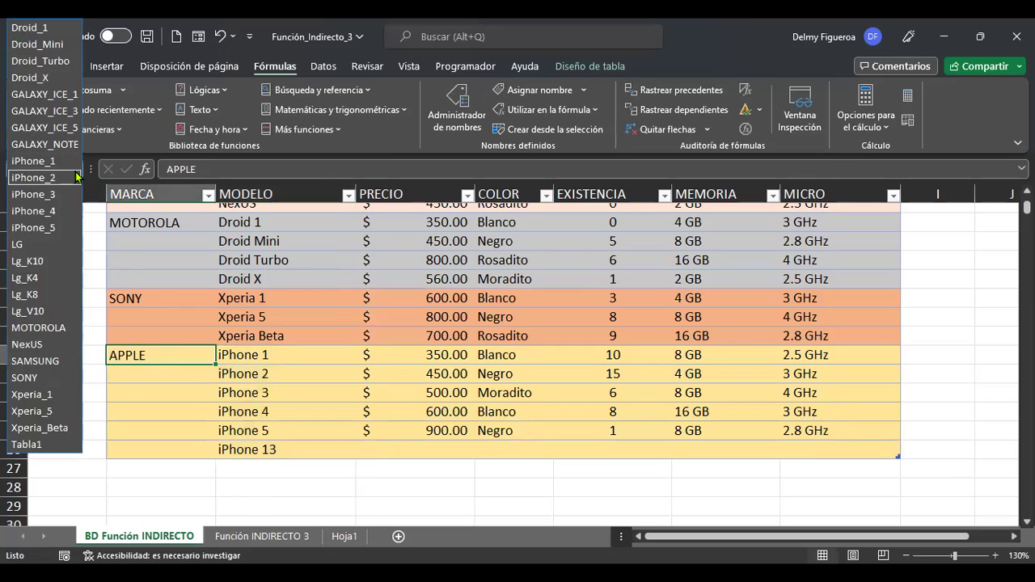
click(282, 416)
drag(273, 356, 272, 446)
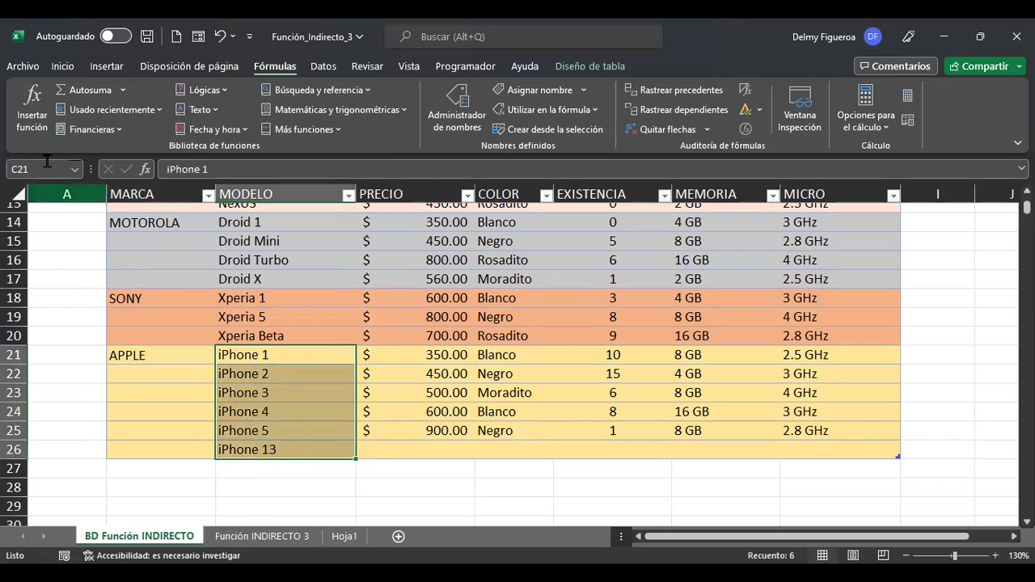
click(77, 169)
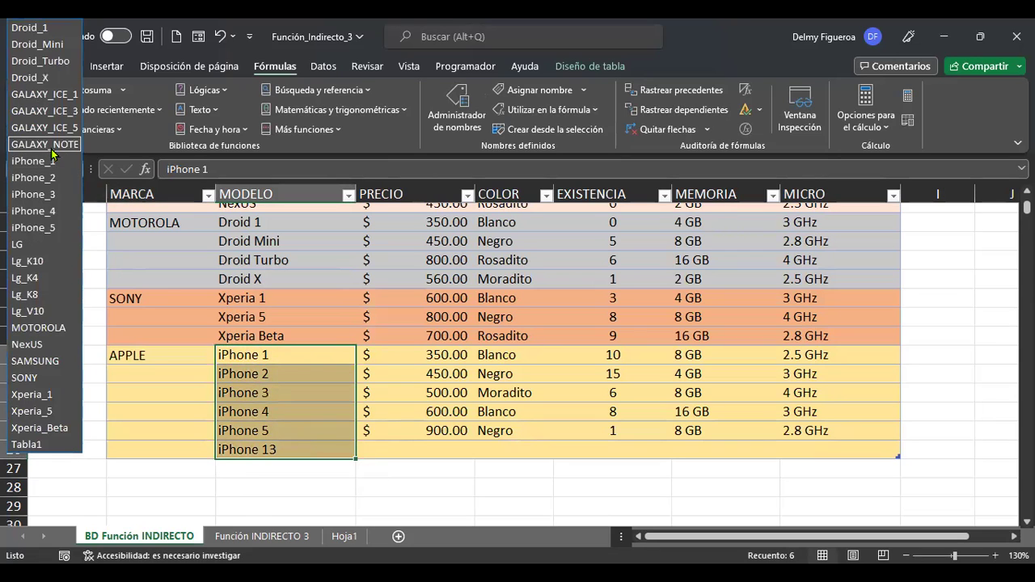
click(308, 406)
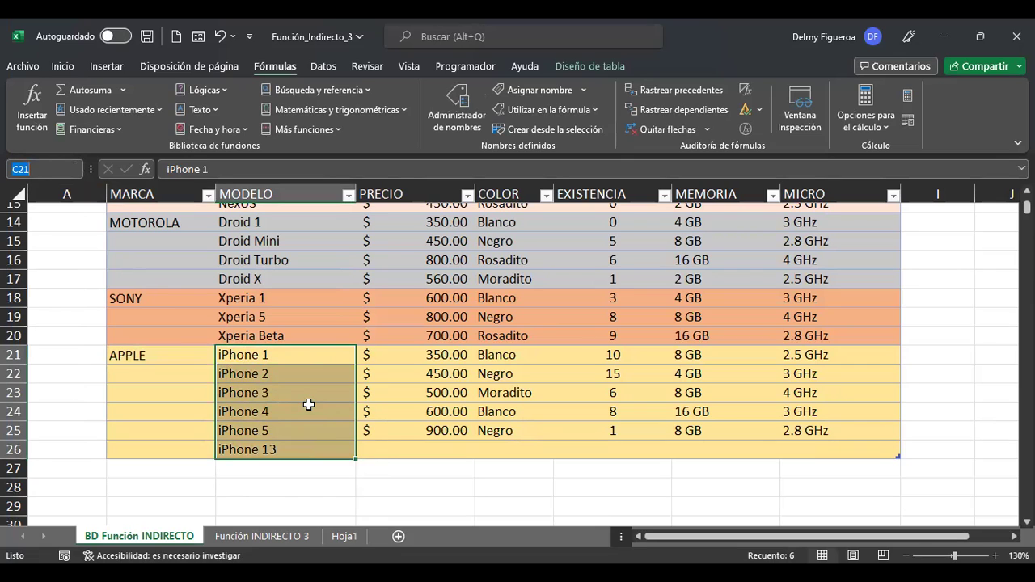
drag(308, 356, 310, 453)
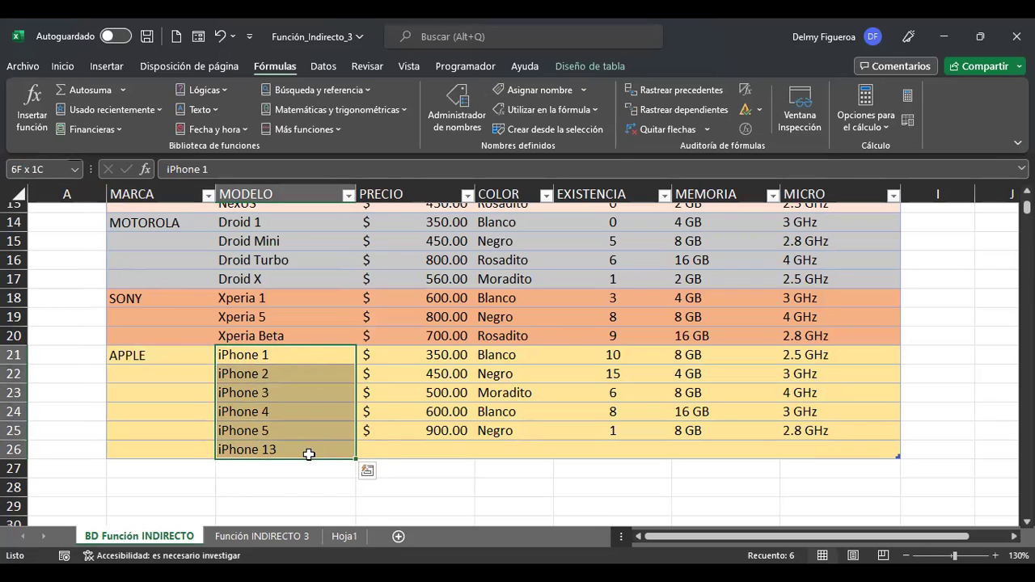
click(55, 163)
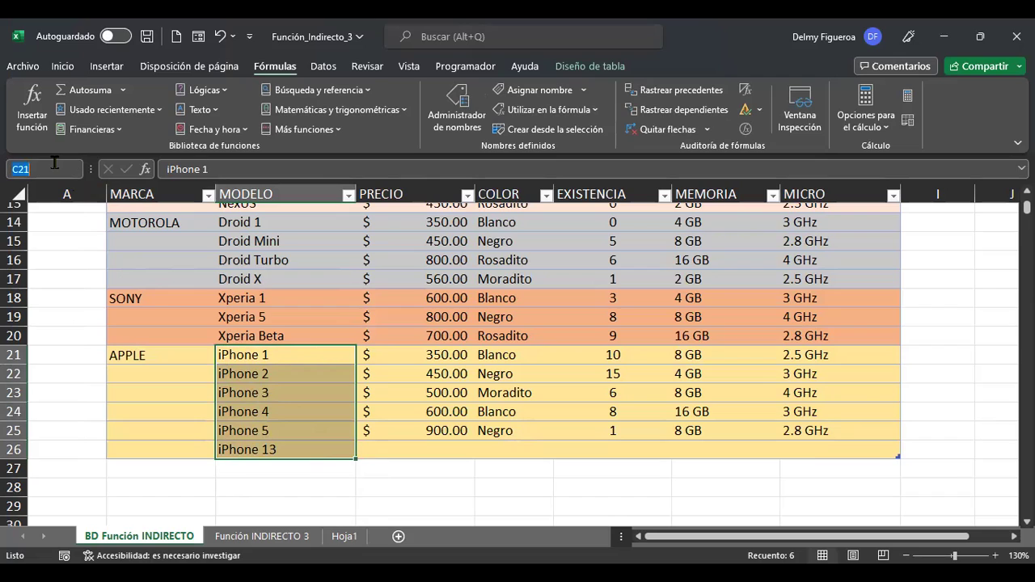
text(APPLE)
key(Return)
Check in the name manager which range the APPLE name refers to, without changing it.
click(466, 127)
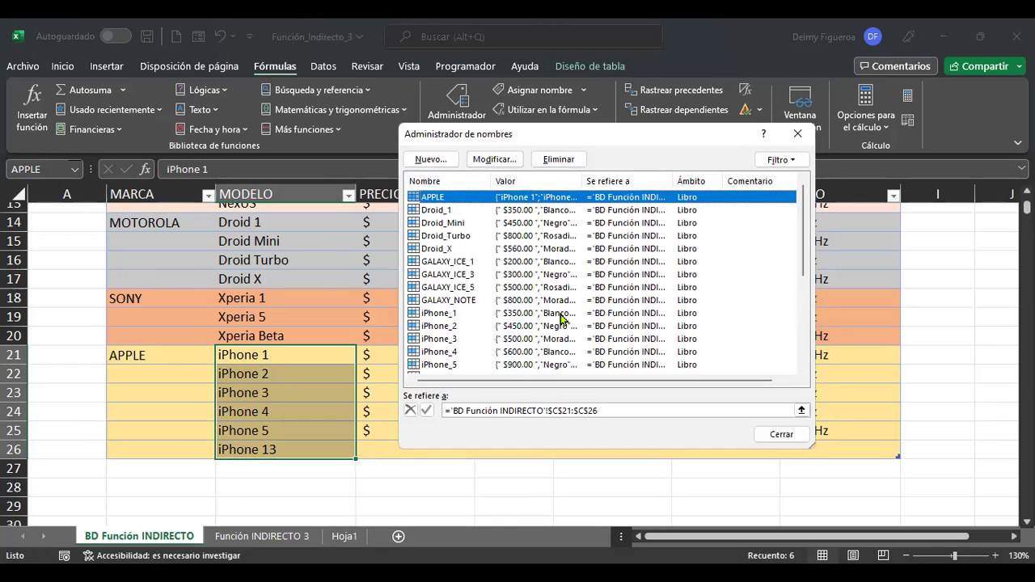
scroll(561, 318, down, 5)
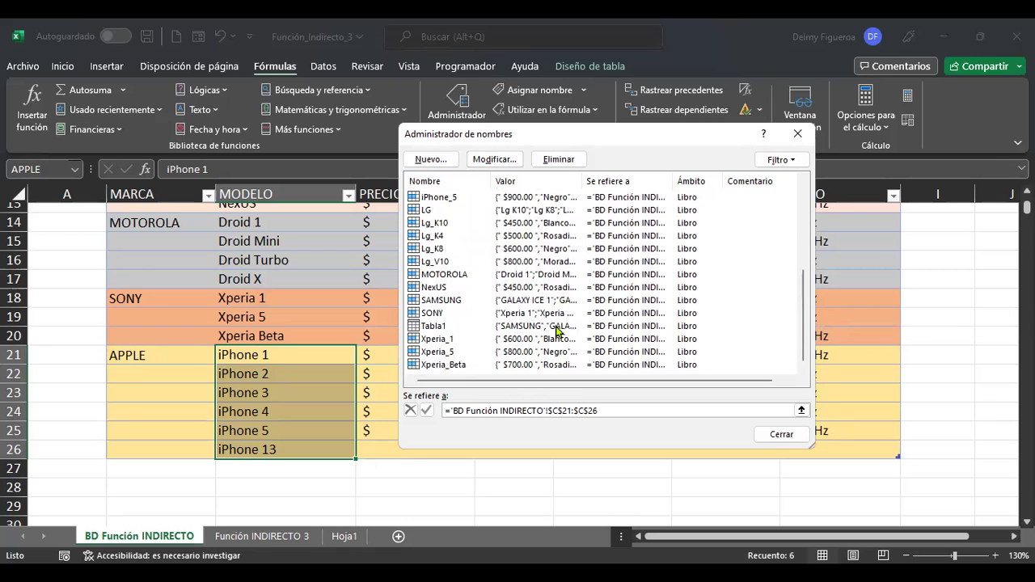
scroll(557, 332, up, 5)
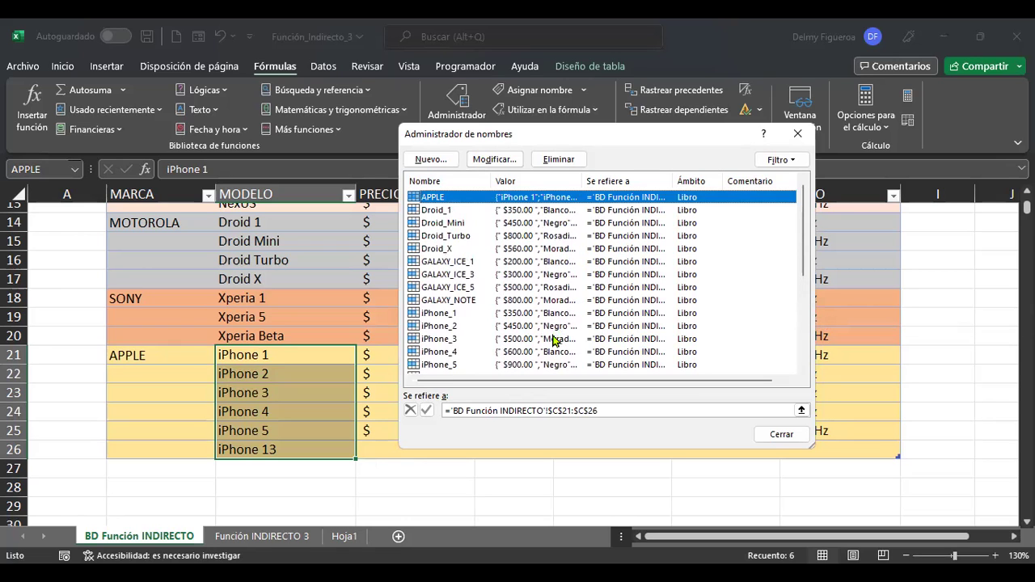
click(599, 410)
click(779, 438)
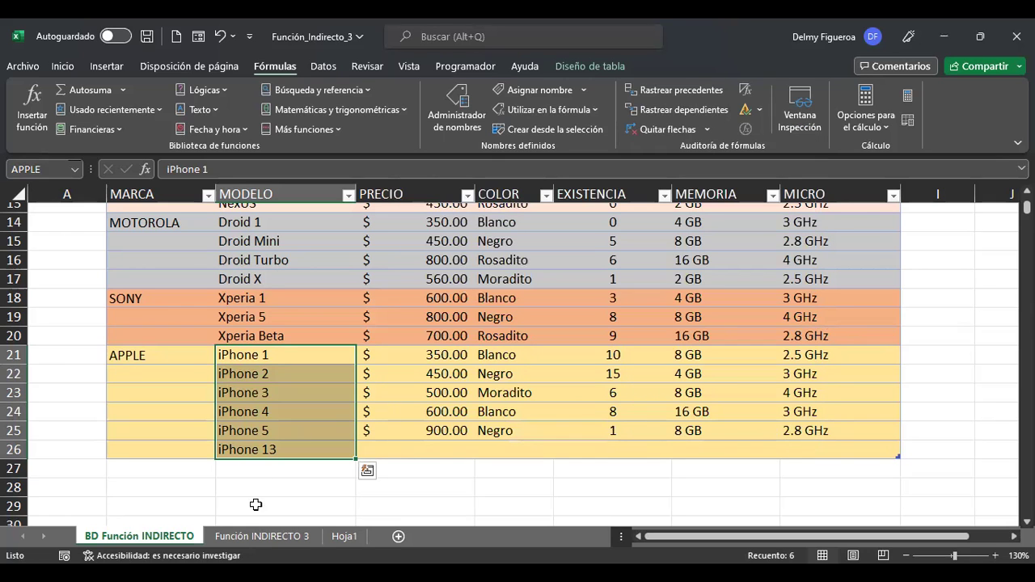
Check which models the MODELOS list in D9 of Función INDIRECTO 3 offers for APPLE, without choosing one.
click(267, 538)
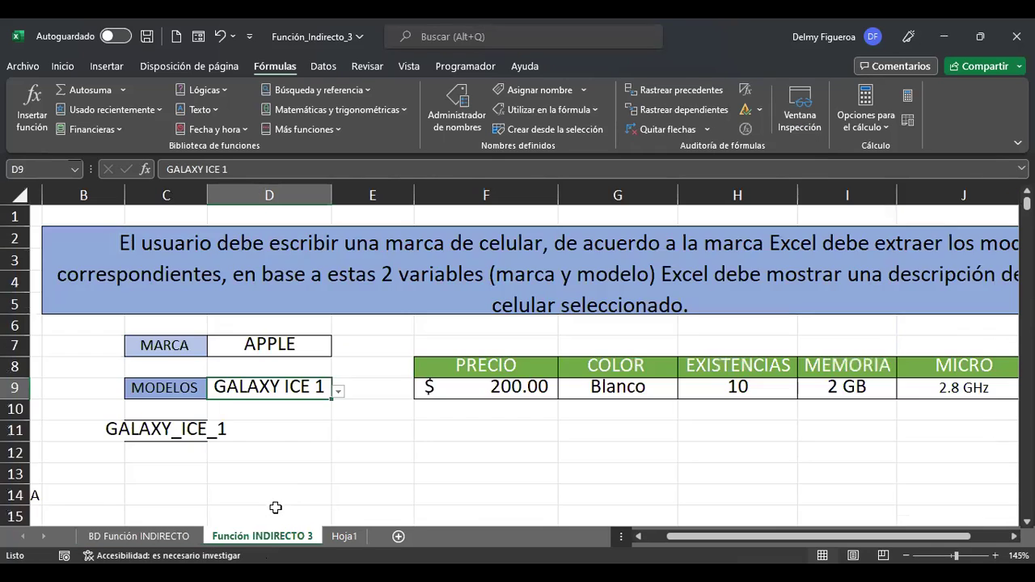
click(341, 394)
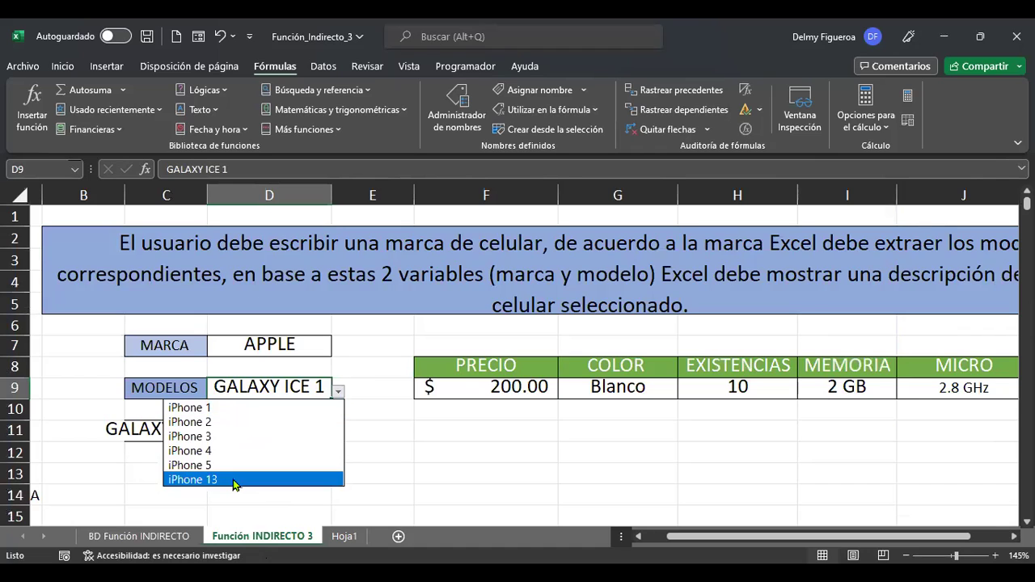
click(396, 422)
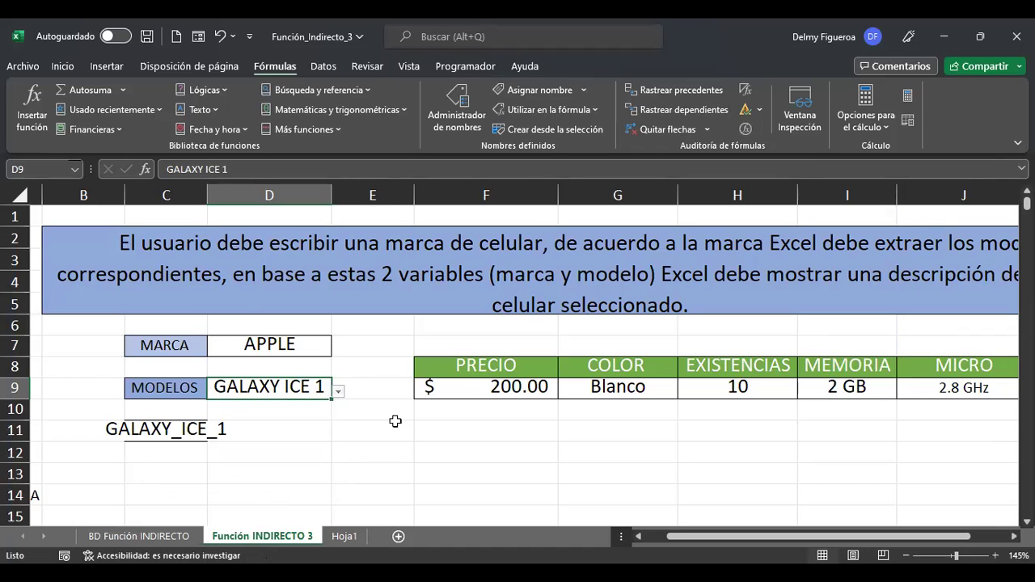
Review the MODELO entries of the different brands on the BD Función INDIRECTO sheet, down to iPhone 13 in C26.
click(142, 542)
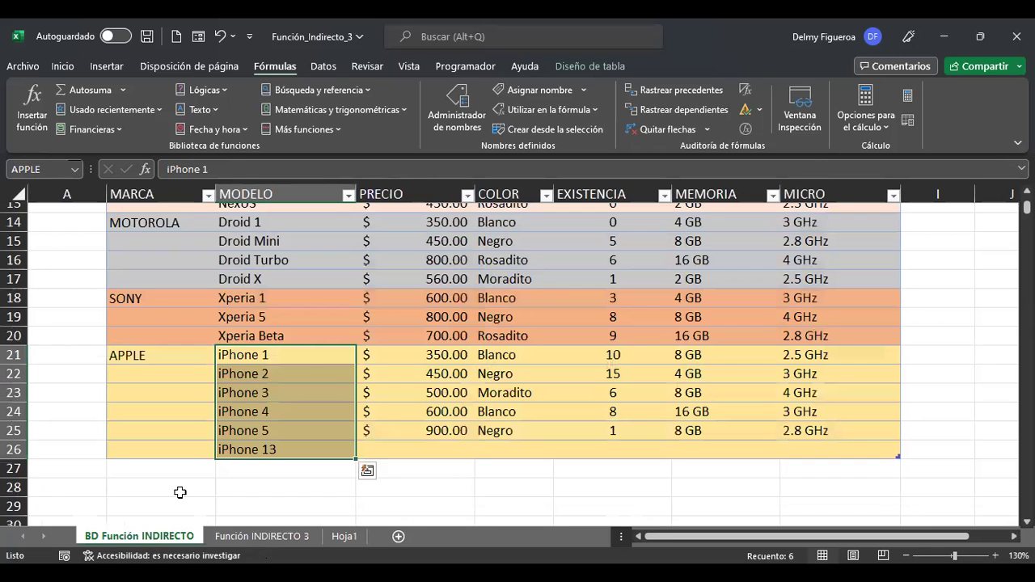
click(301, 356)
scroll(309, 390, up, 1)
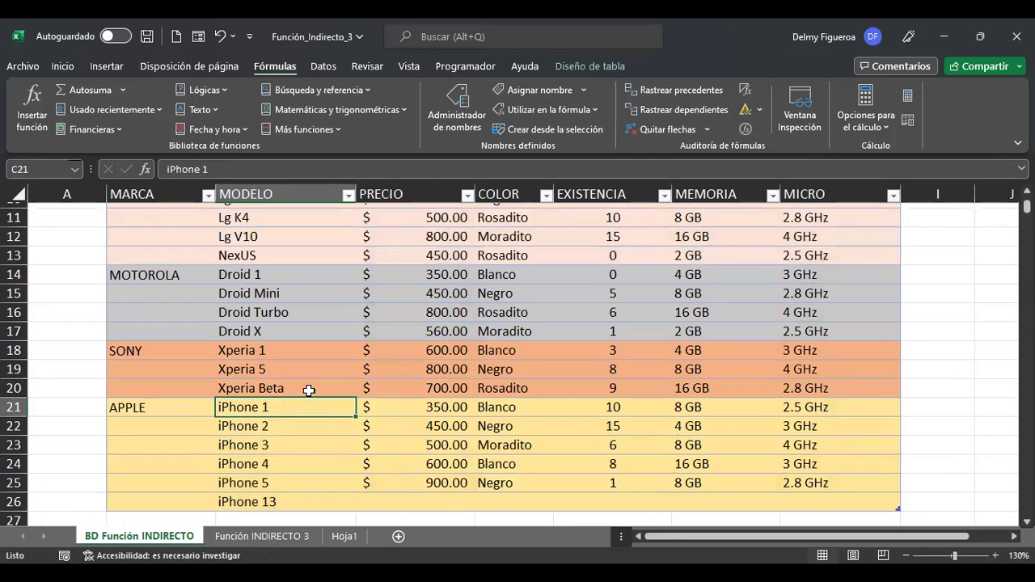
scroll(310, 397, up, 1)
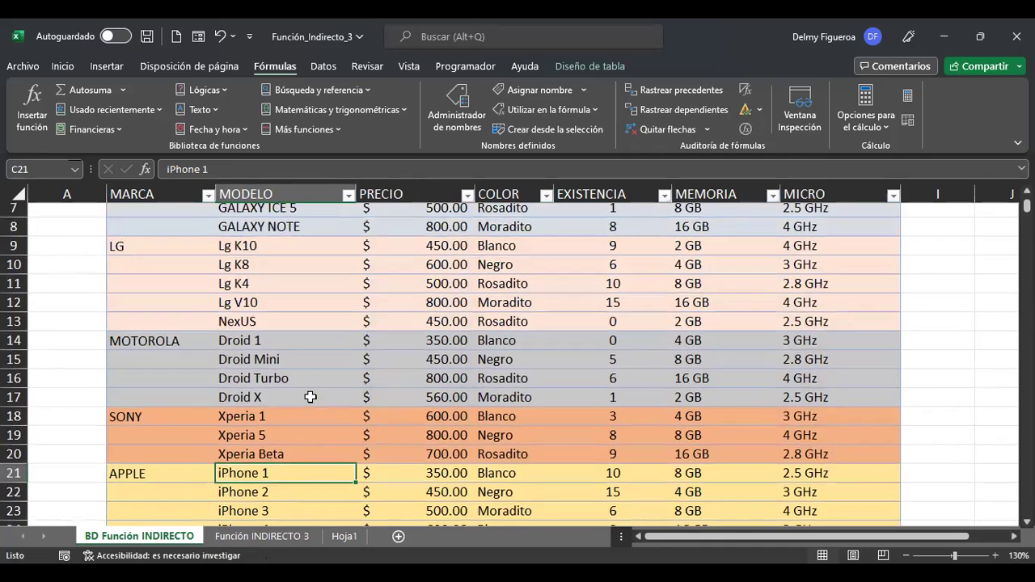
scroll(310, 400, down, 1)
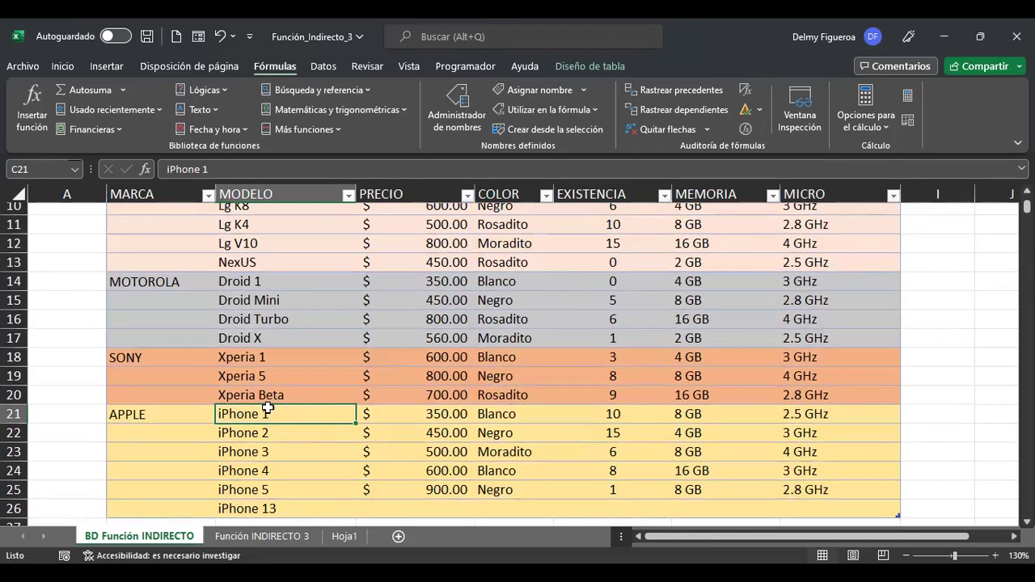
click(293, 395)
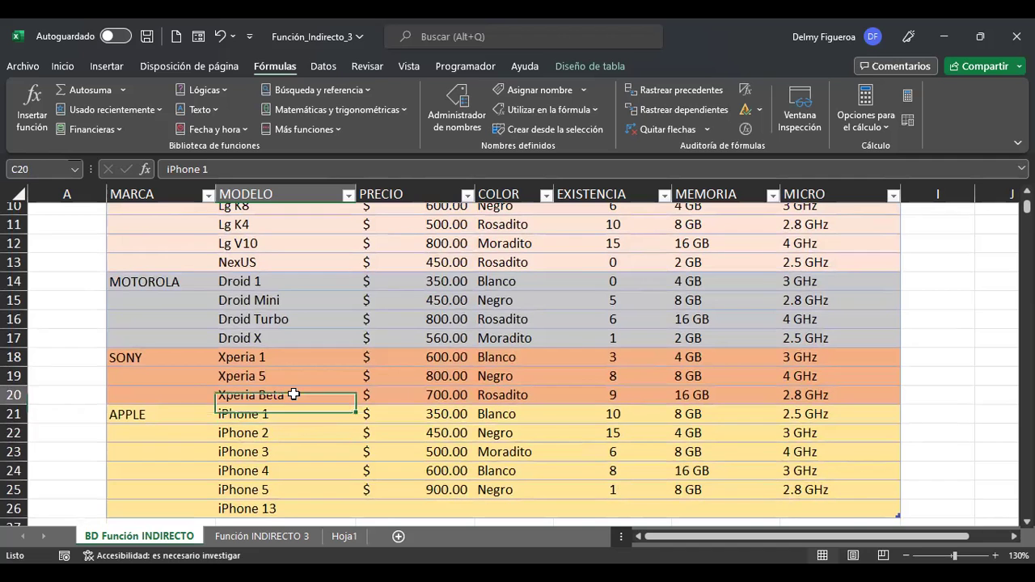
click(292, 300)
scroll(290, 279, up, 1)
click(287, 269)
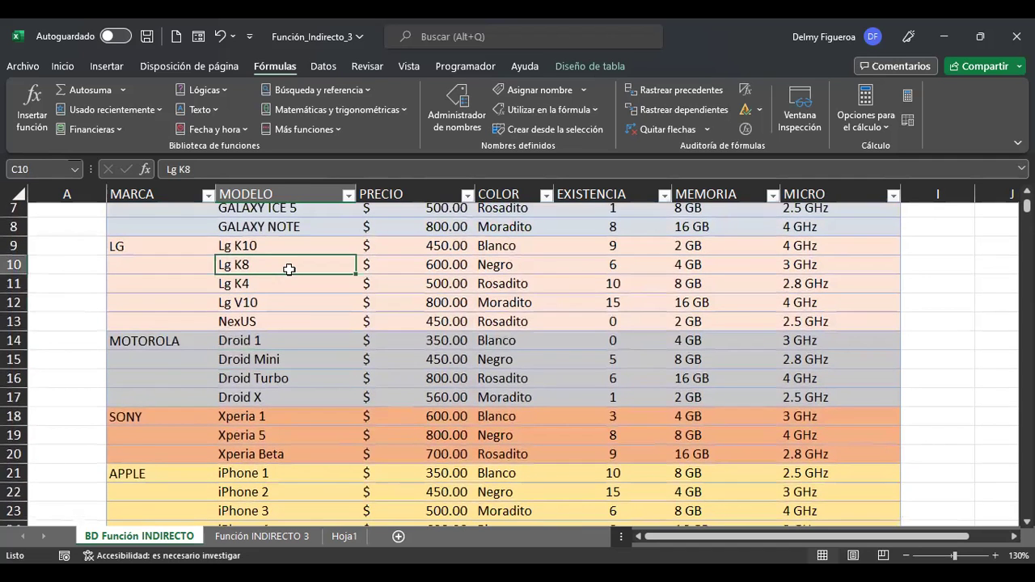
scroll(289, 283, up, 2)
click(295, 302)
scroll(294, 302, down, 5)
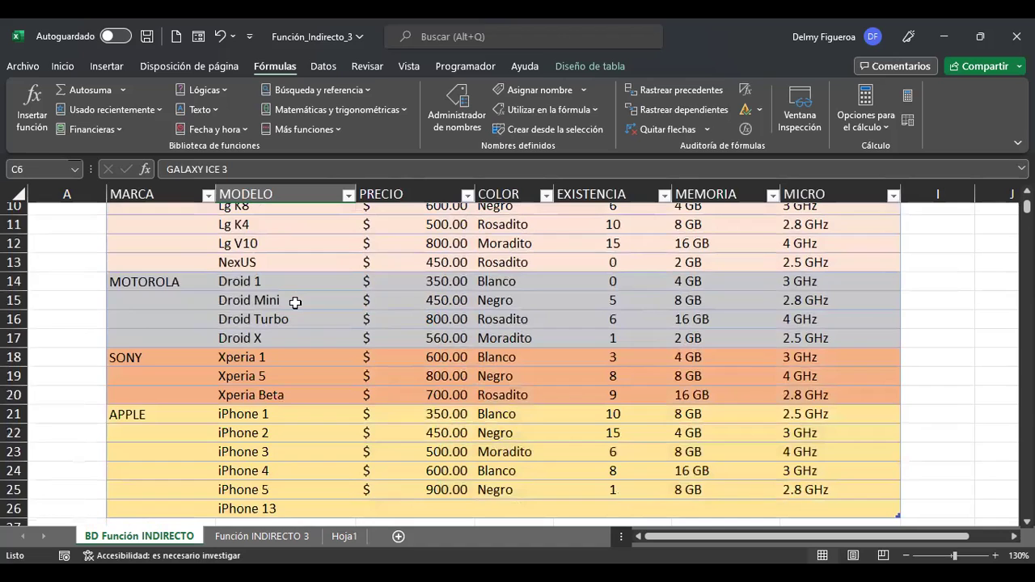
click(298, 385)
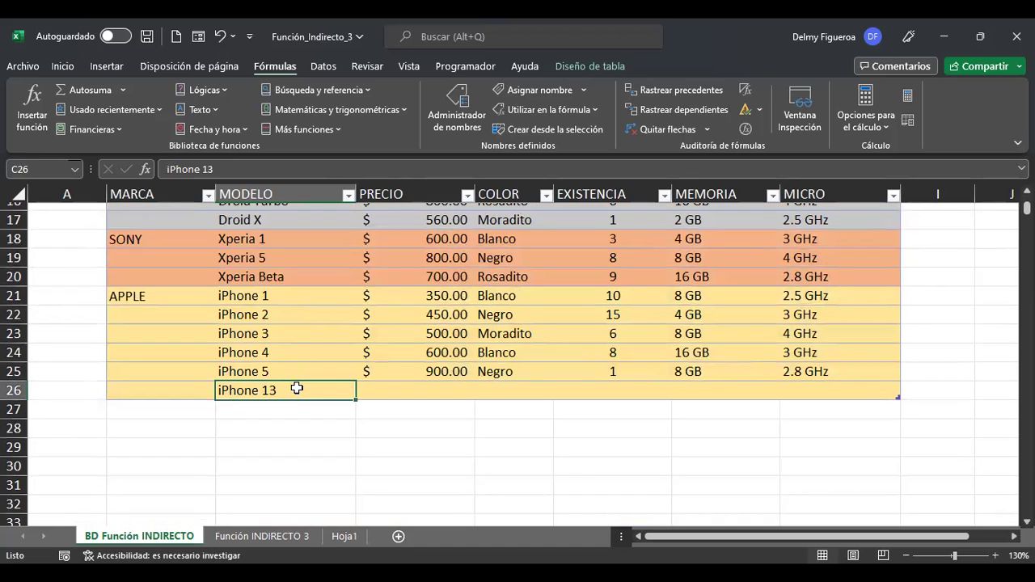
Inspect the APPLE name's reference in the name manager, and select C21:C26 to compare it with the named range.
click(458, 113)
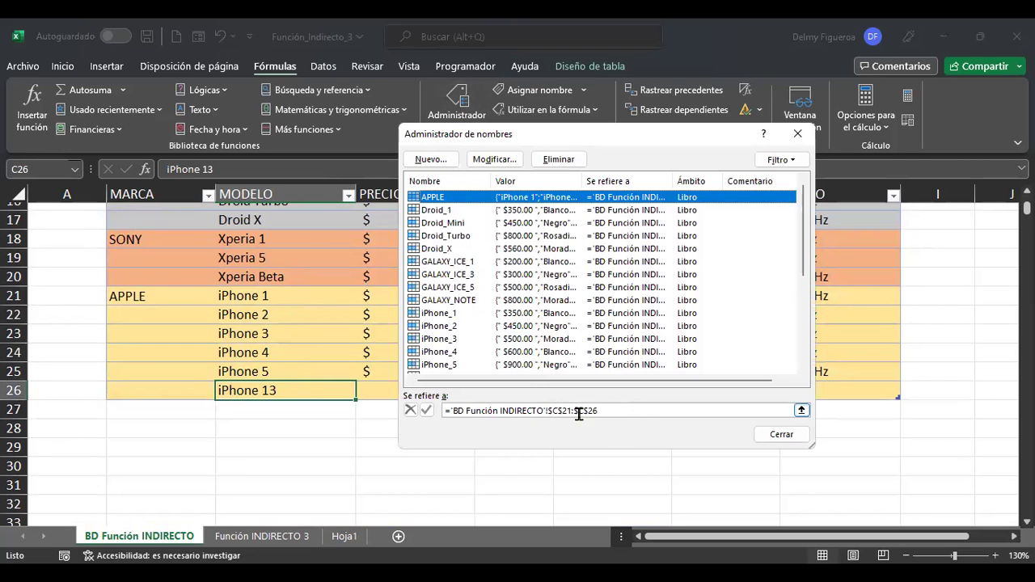
click(789, 435)
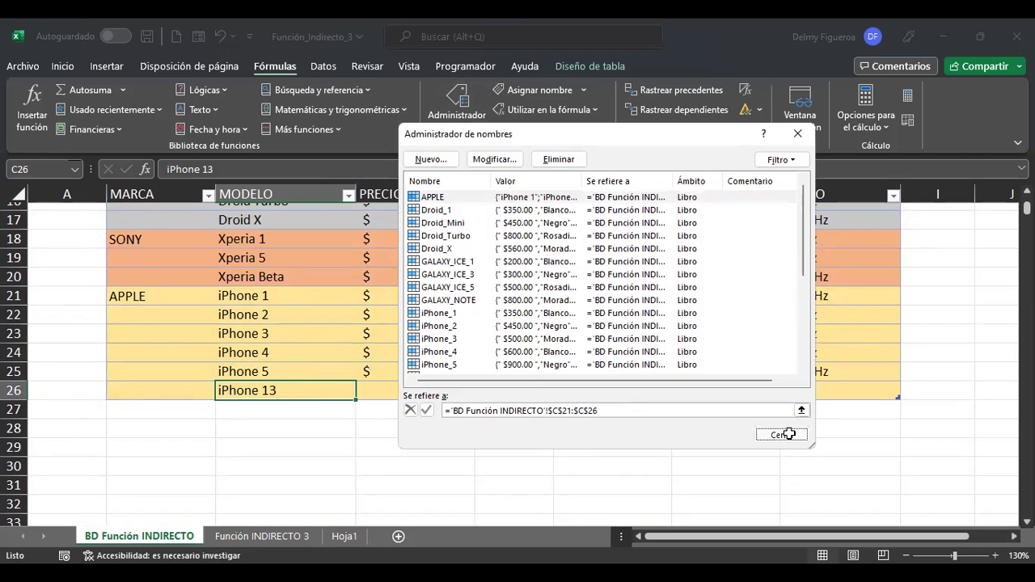
drag(262, 300, 270, 388)
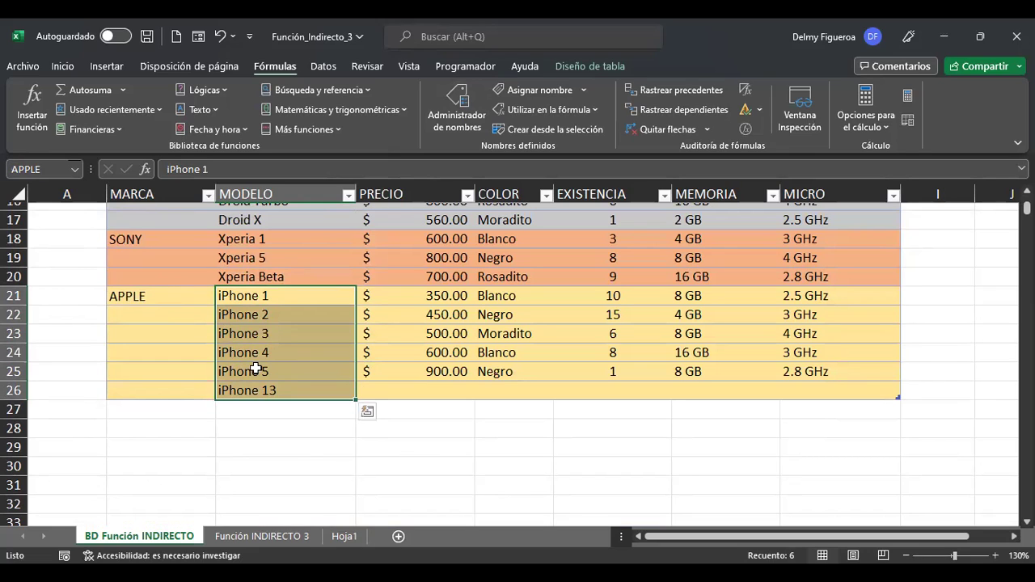
Choose iPhone 13 from the MODELOS list in D9 of the Función INDIRECTO 3 sheet.
click(291, 536)
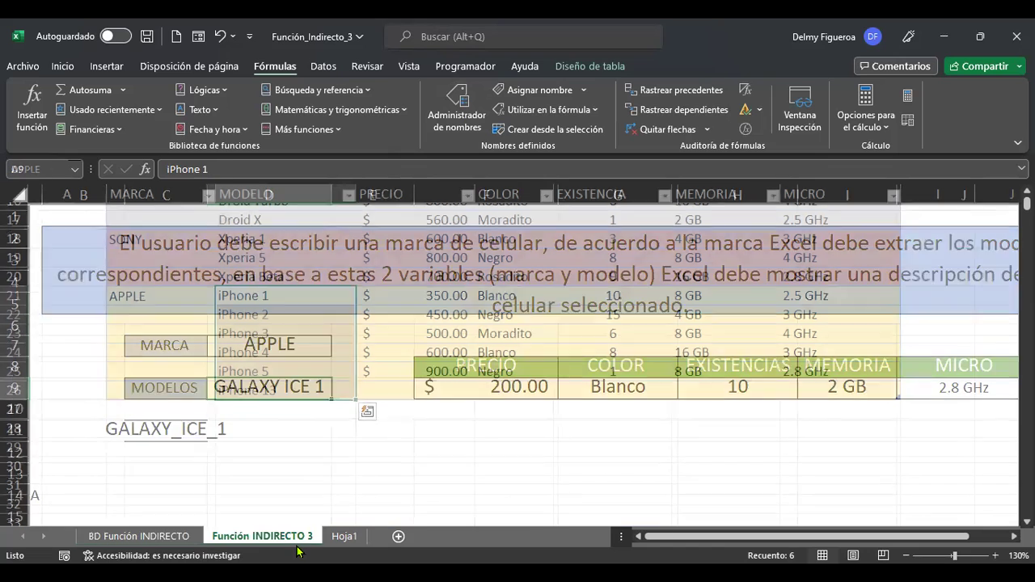
click(338, 391)
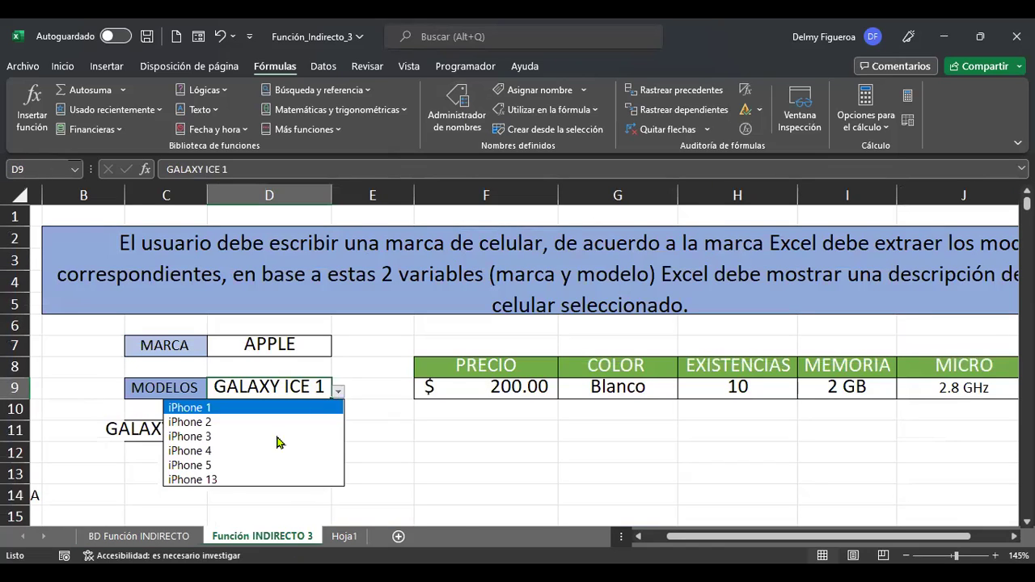
click(230, 480)
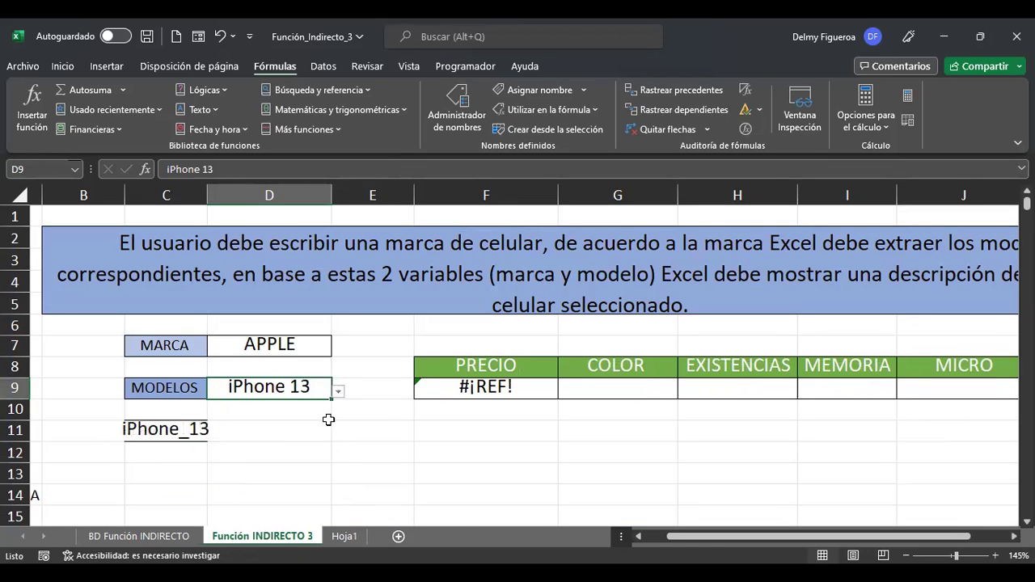
Choose iPhone 5 from the MODELOS list in D9 of the Función INDIRECTO 3 sheet to compare its description.
click(162, 538)
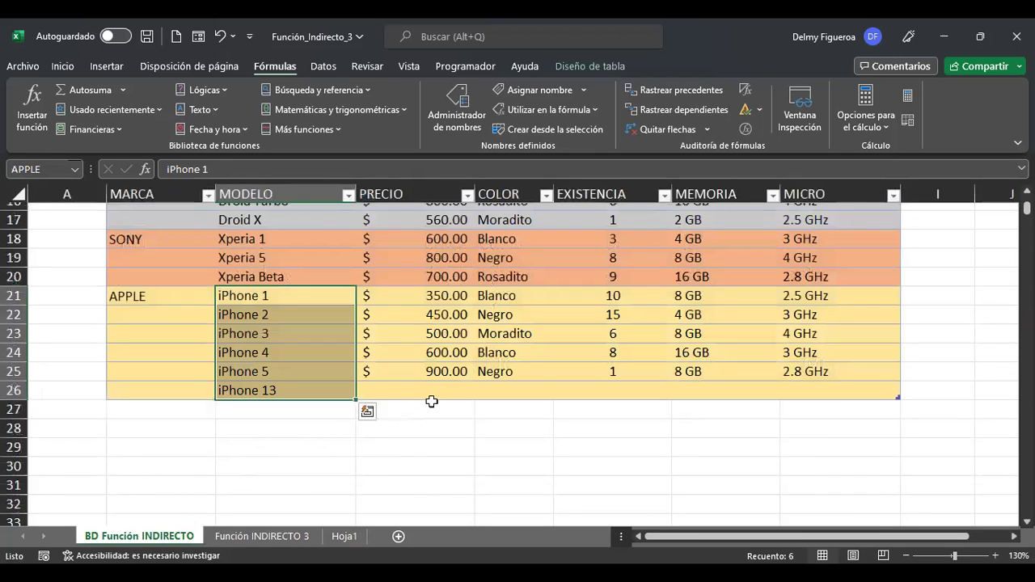
click(262, 538)
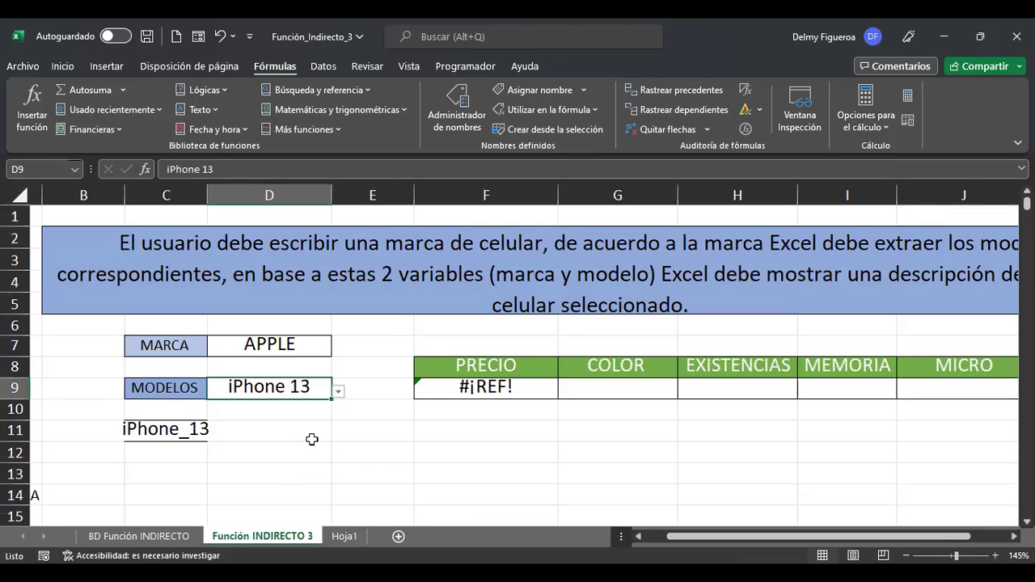
click(339, 392)
click(243, 466)
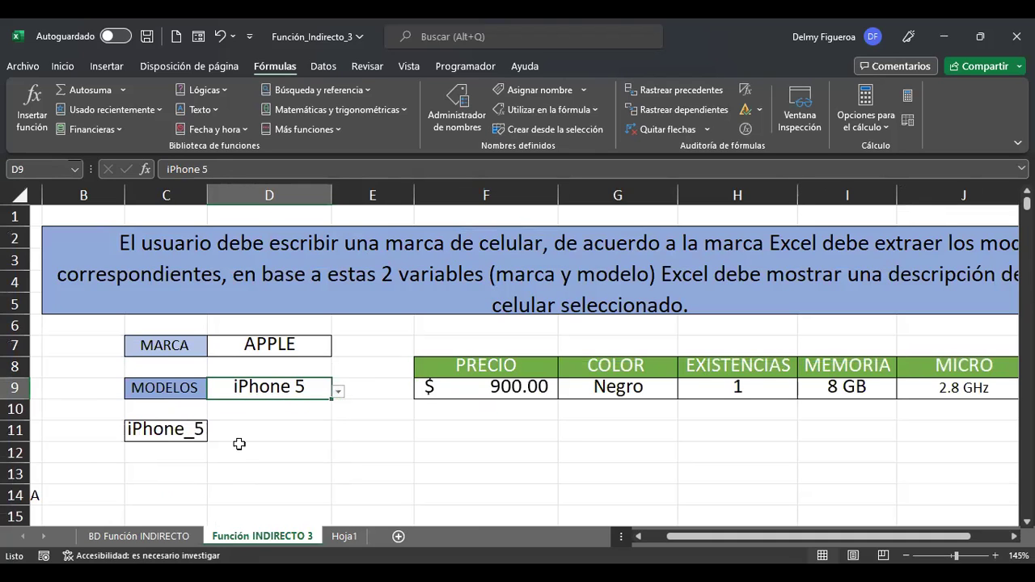
Enter a PRECIO of 1000 for iPhone 13 in D26 of the BD Función INDIRECTO sheet.
click(185, 538)
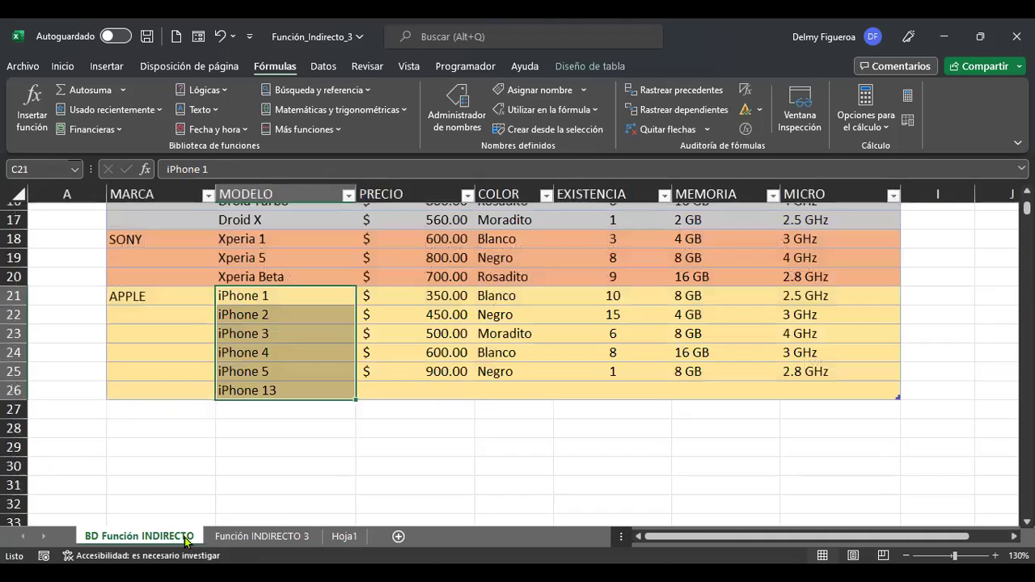
click(408, 388)
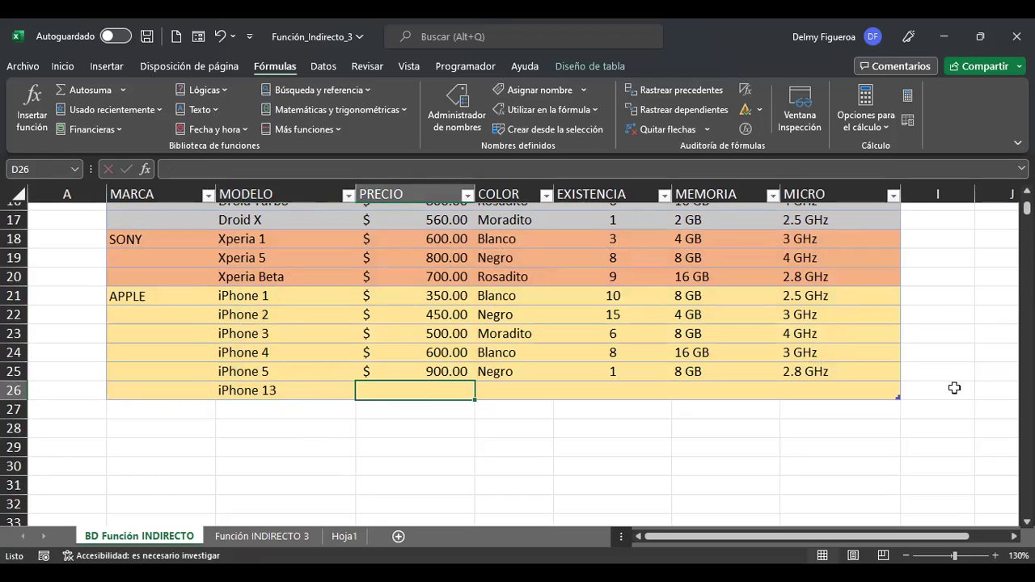
text(1000)
key(Tab)
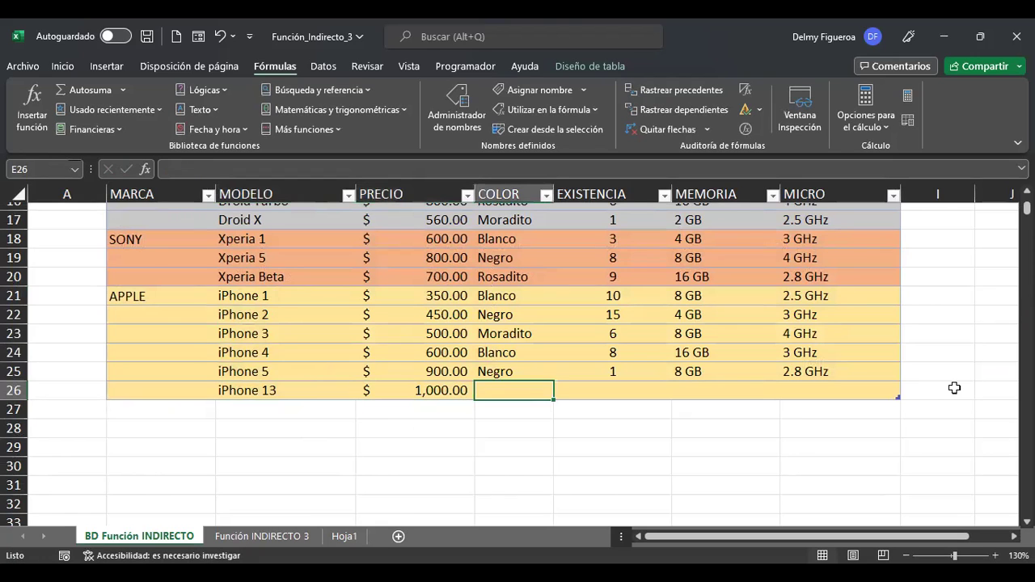
Enter Blanco as the COLOR of iPhone 13 in E26.
text(bLANO)
key(BackSpace)
key(BackSpace)
key(BackSpace)
key(BackSpace)
key(BackSpace)
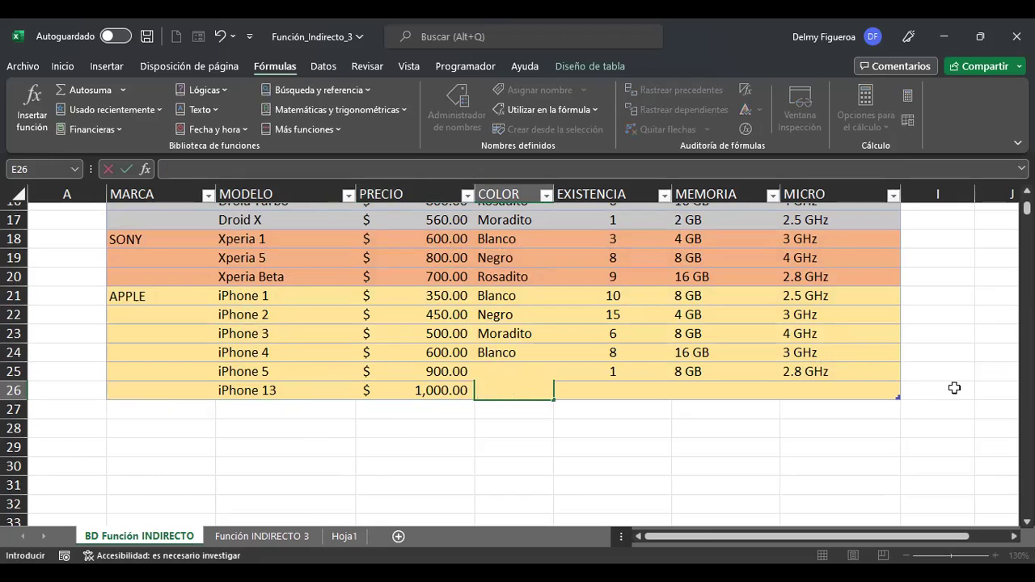
text(Blanco)
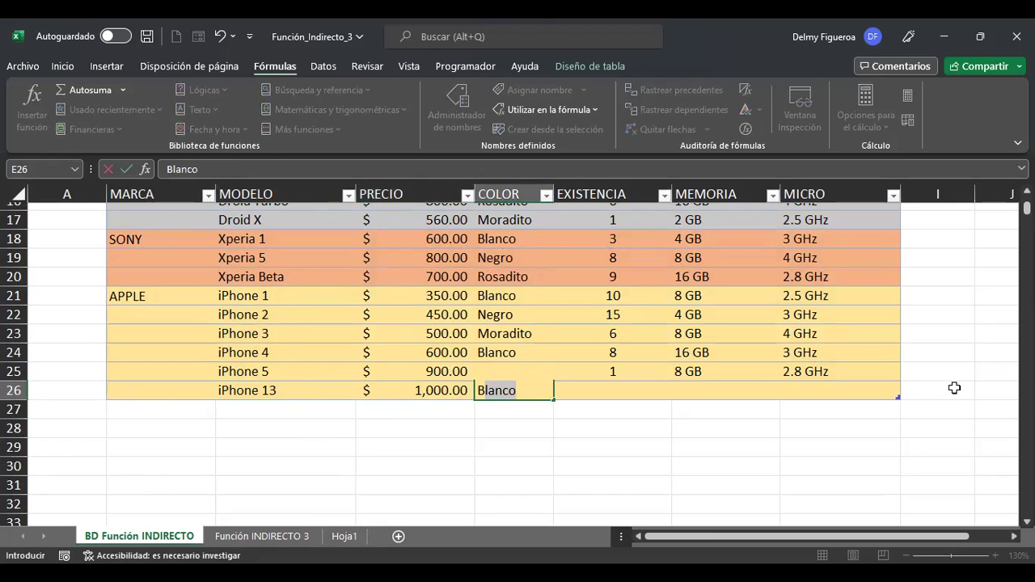
key(Return)
key(Up)
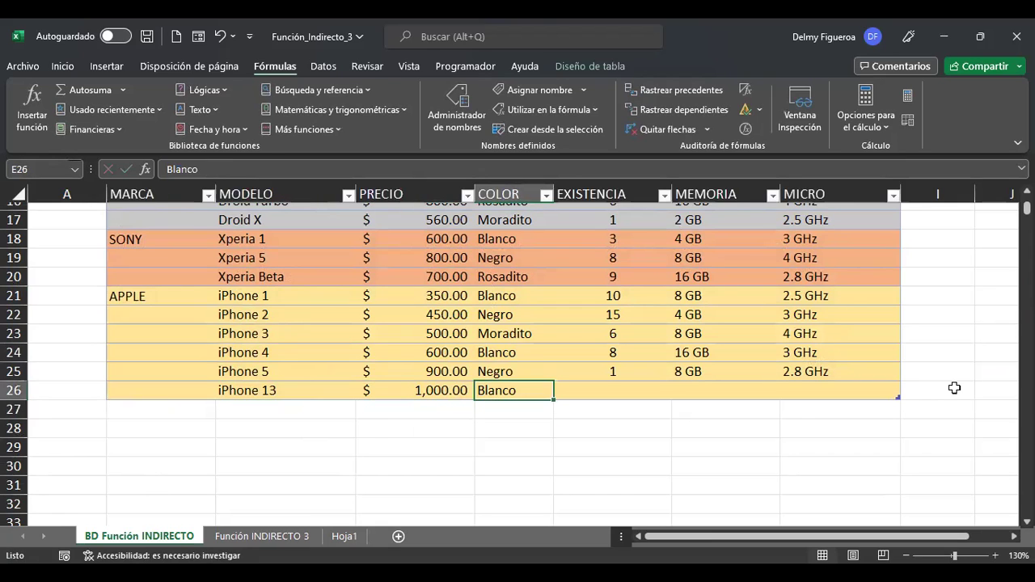
Select iPhone 13 as the model in D9 of the Función INDIRECTO 3 sheet.
click(286, 537)
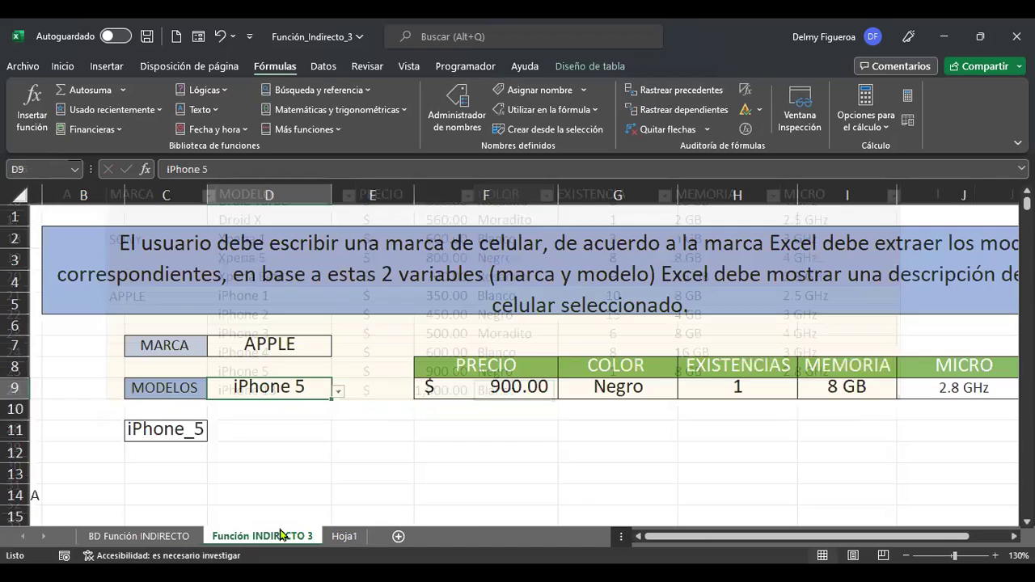
click(340, 394)
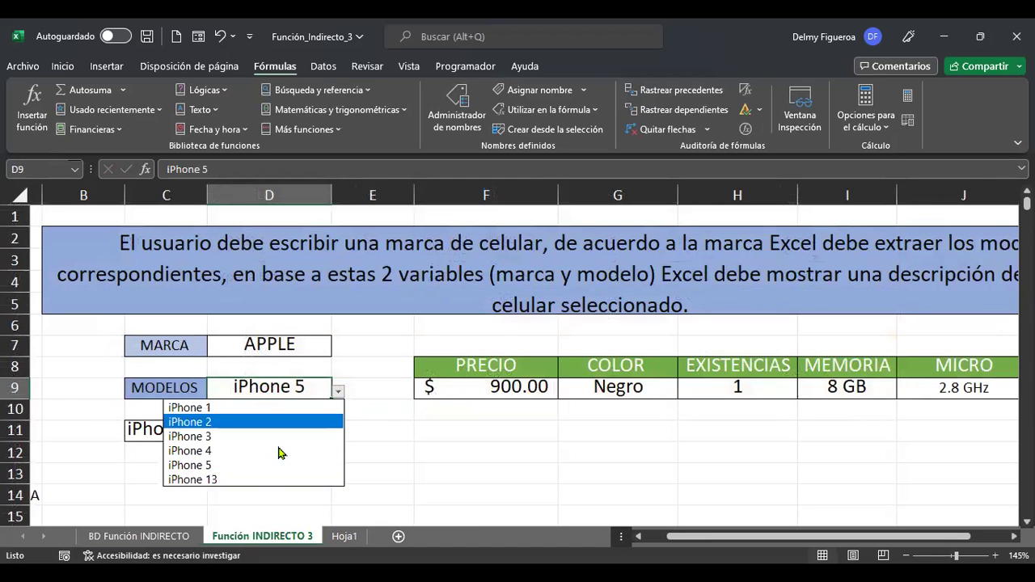
click(253, 481)
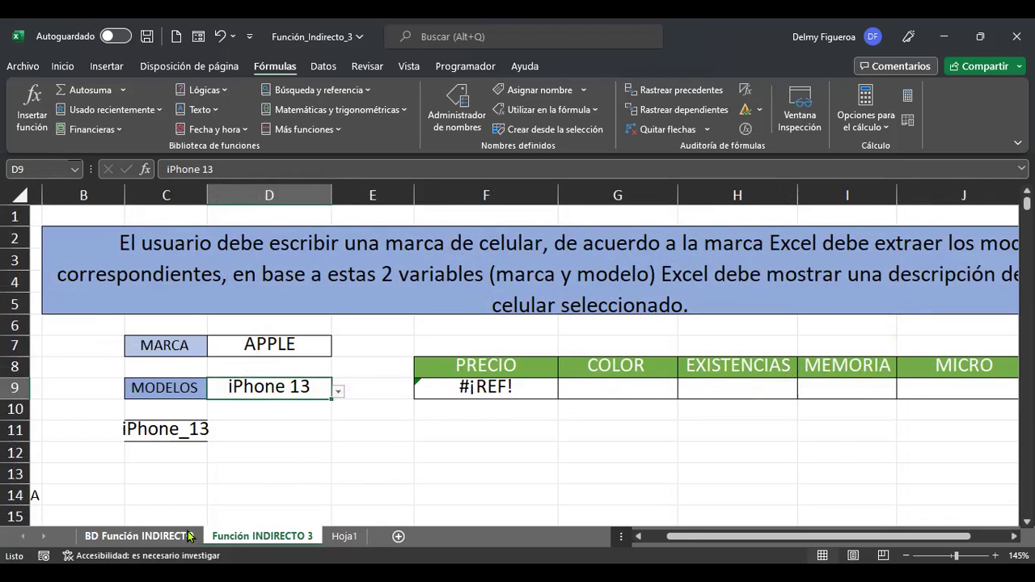
Check the name manager for a defined name that covers the iPhone 13 row of the BD Función INDIRECTO sheet.
click(189, 536)
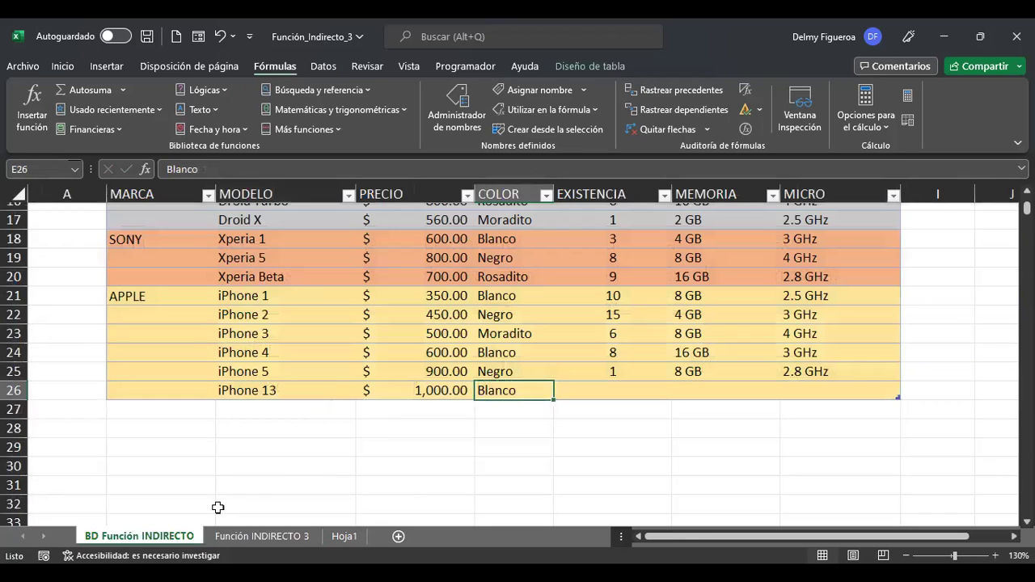
click(286, 393)
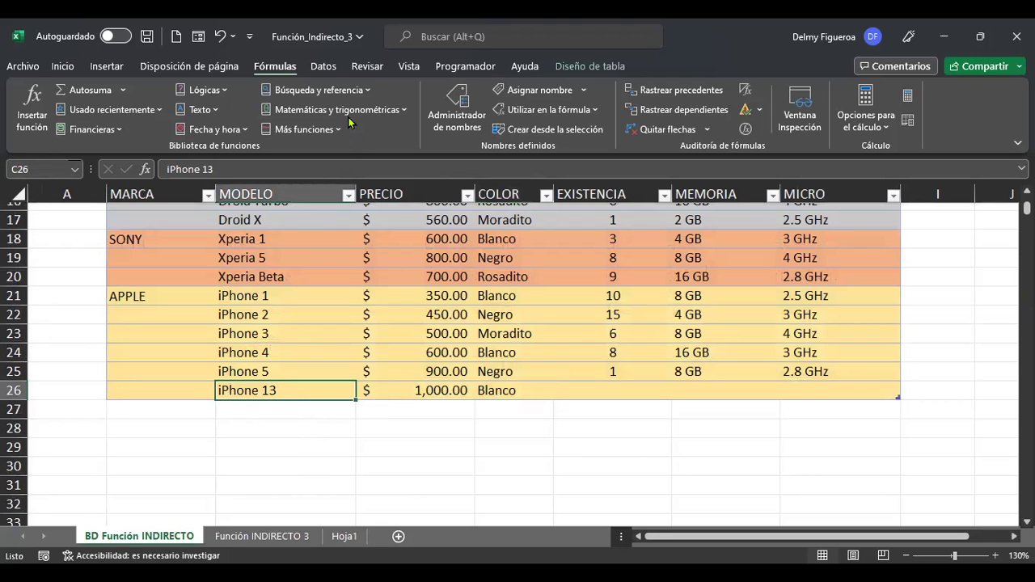
click(458, 120)
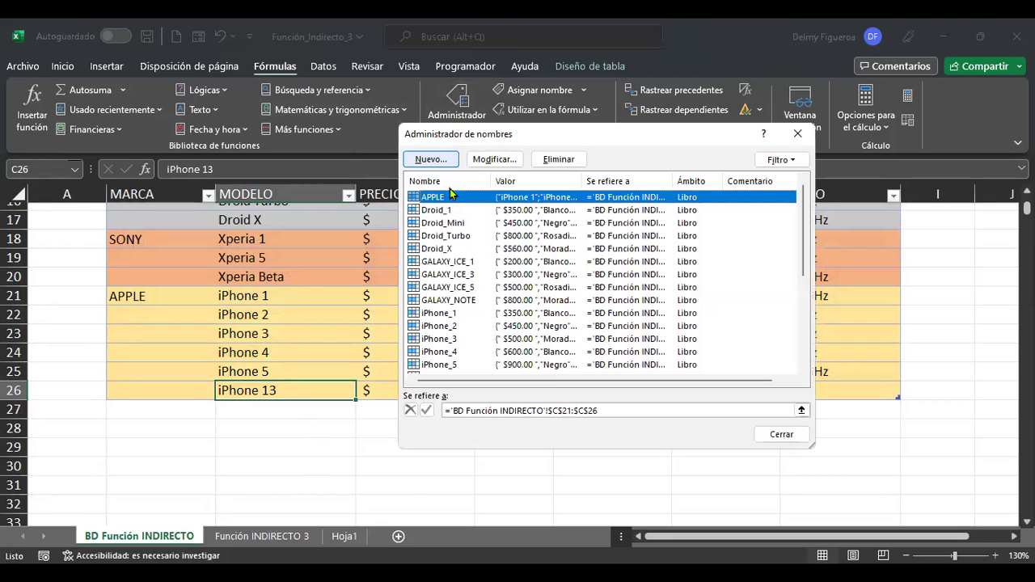
scroll(488, 364, down, 1)
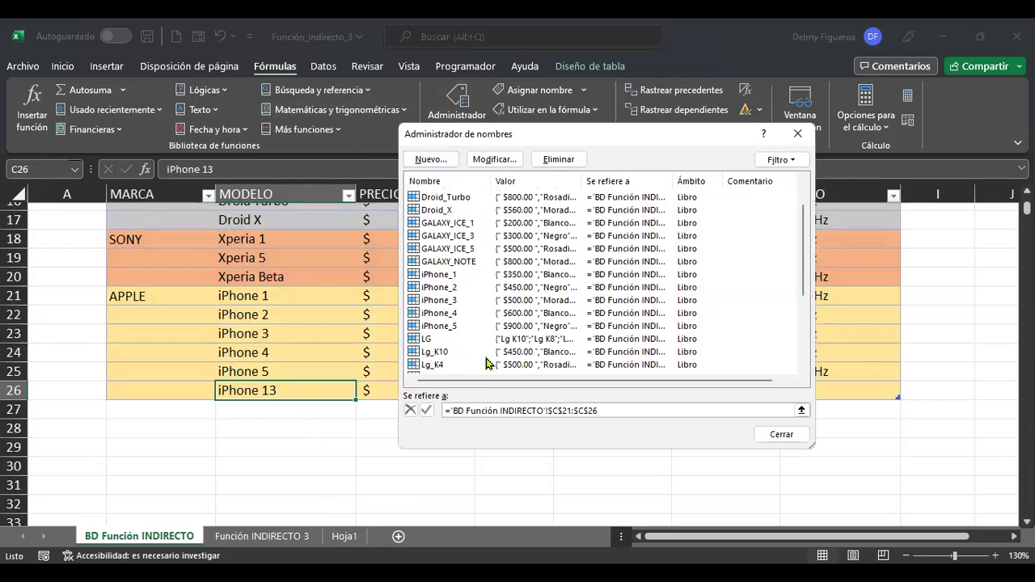
click(781, 435)
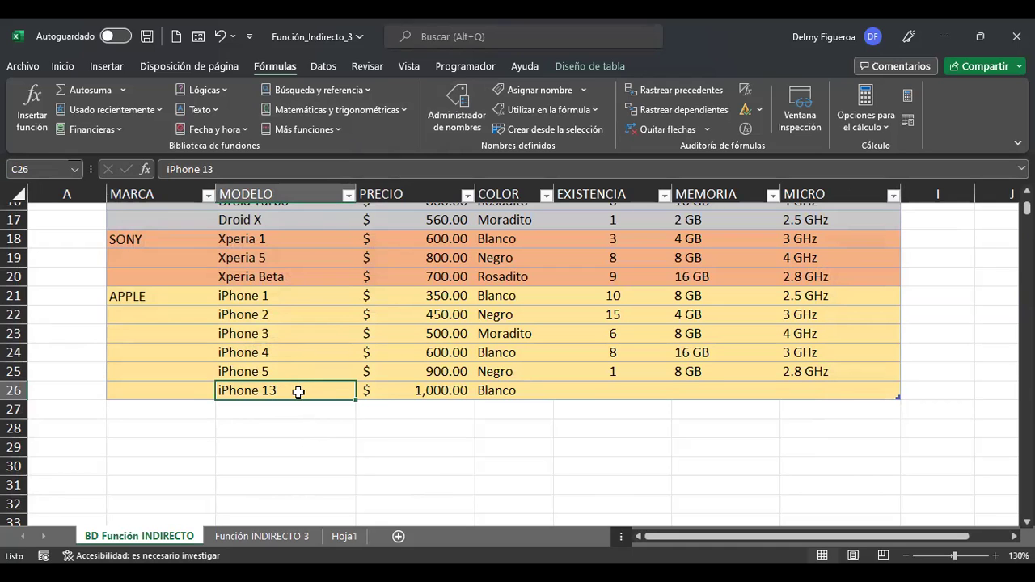
Create a name for the iPhone 13 row from the selection C26:H26, using the left column as the name source.
drag(298, 391, 857, 394)
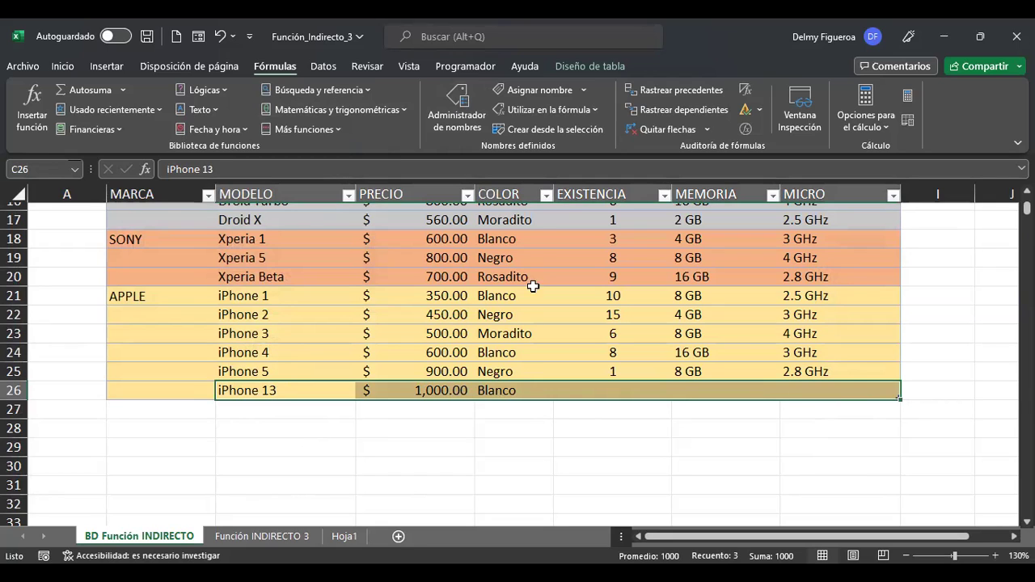
click(554, 131)
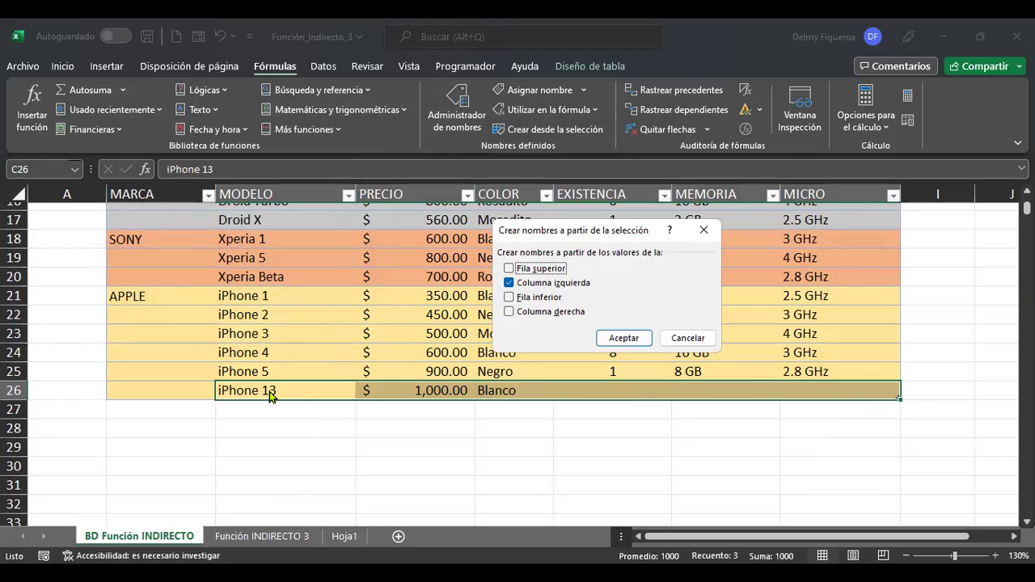
click(639, 338)
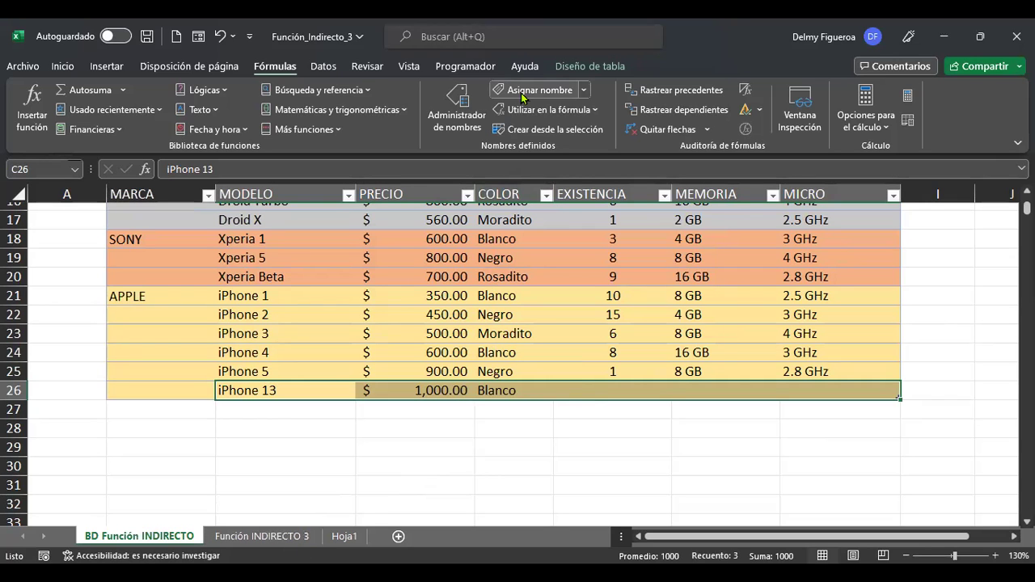
Check the iPhone 13 lookup on Función INDIRECTO 3 and inspect the formulas in F9 and C11.
click(315, 538)
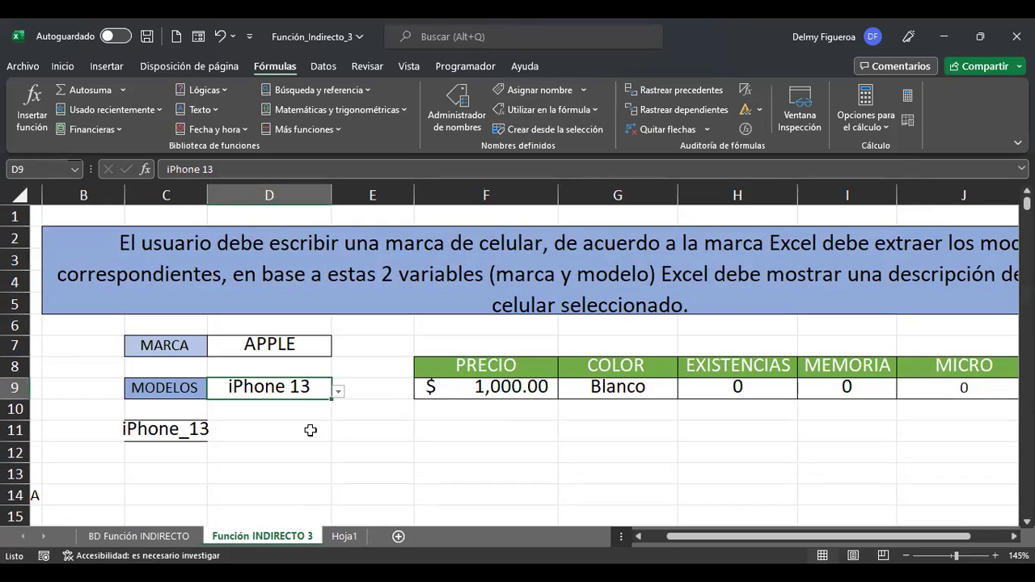
click(515, 387)
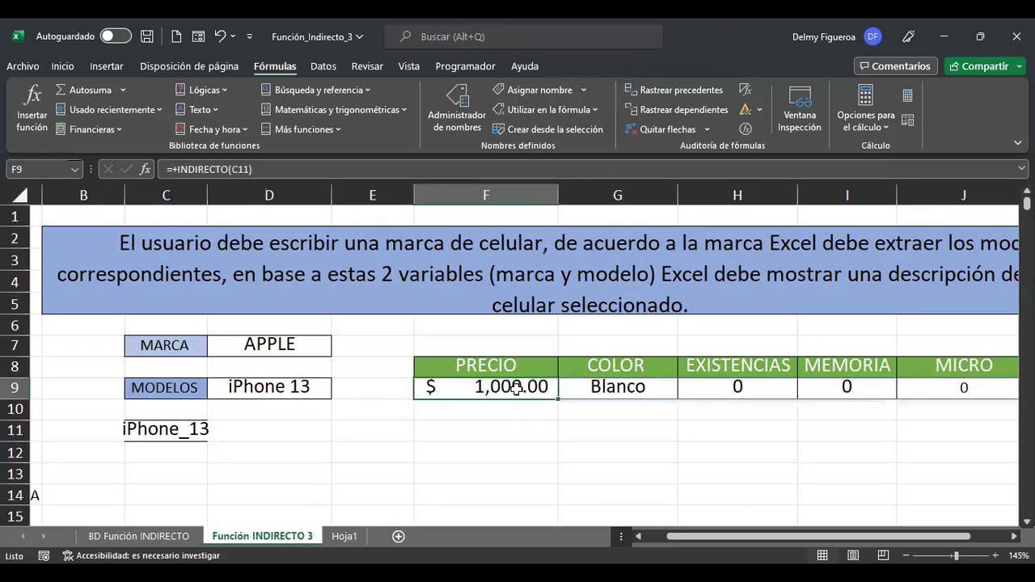
click(162, 430)
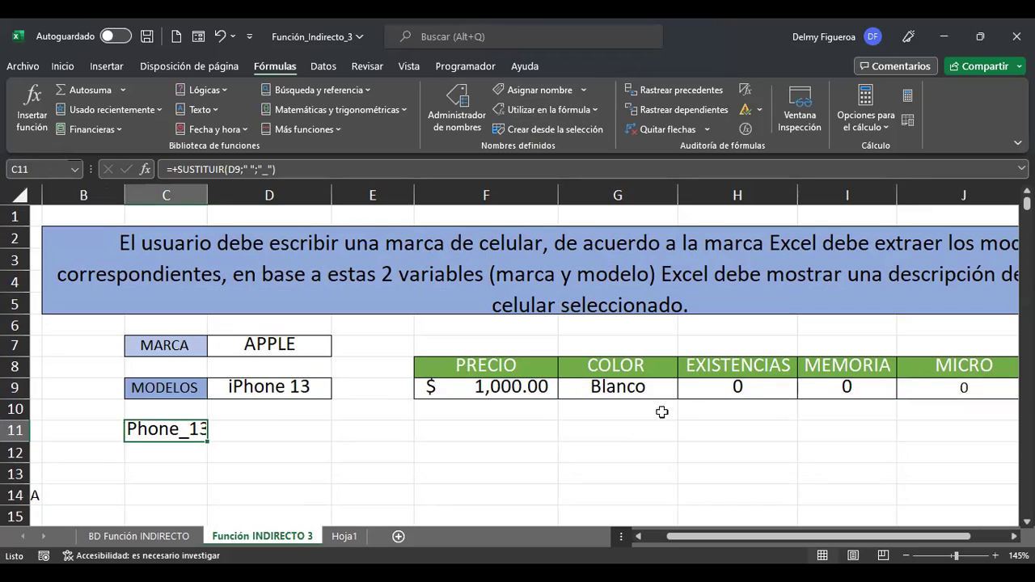
Complete the iPhone 13 row on BD Función INDIRECTO with EXISTENCIA 5, MEMORIA 32 GB and MICRO 3 GHz.
click(162, 538)
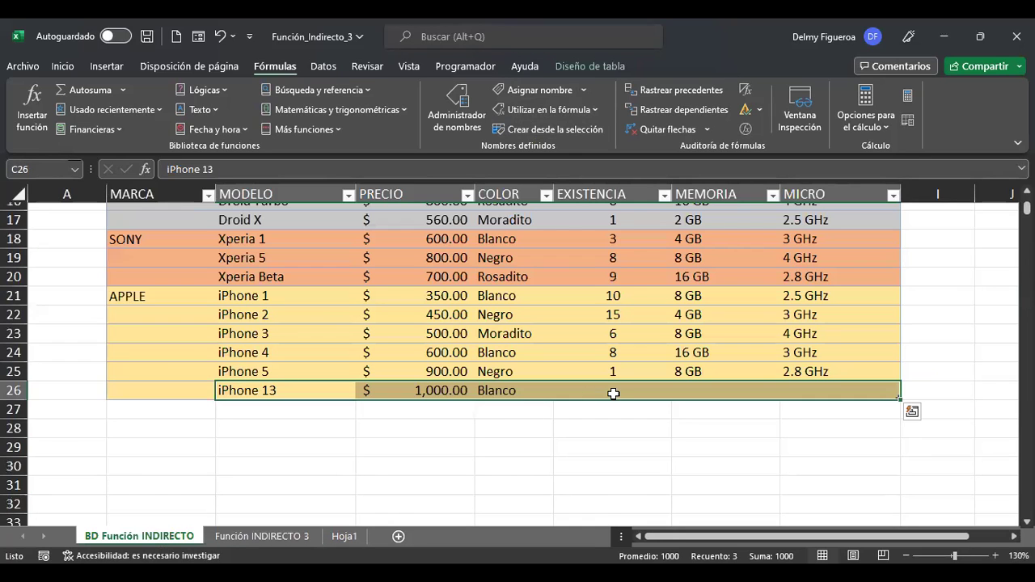
click(612, 391)
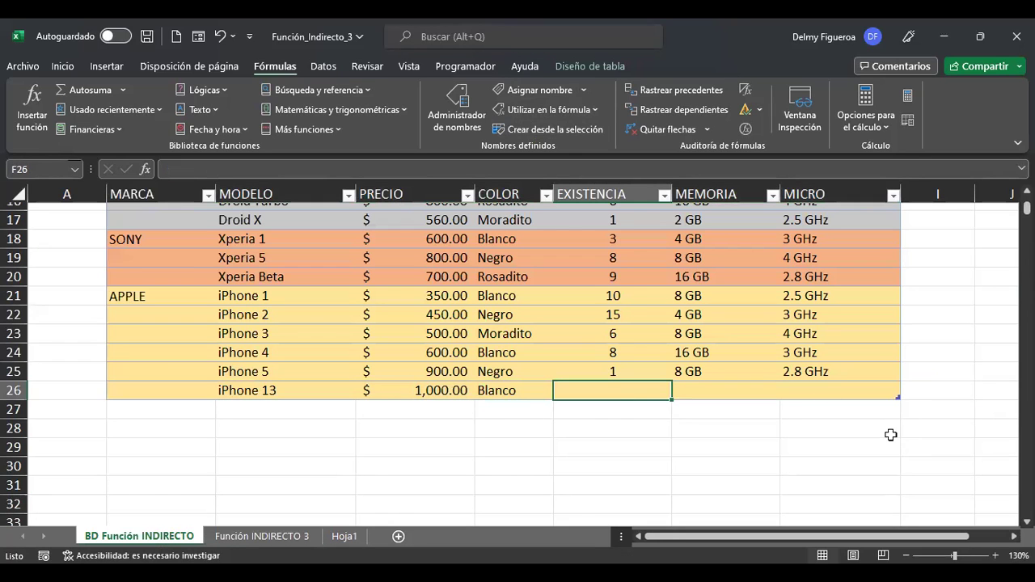
text(5)
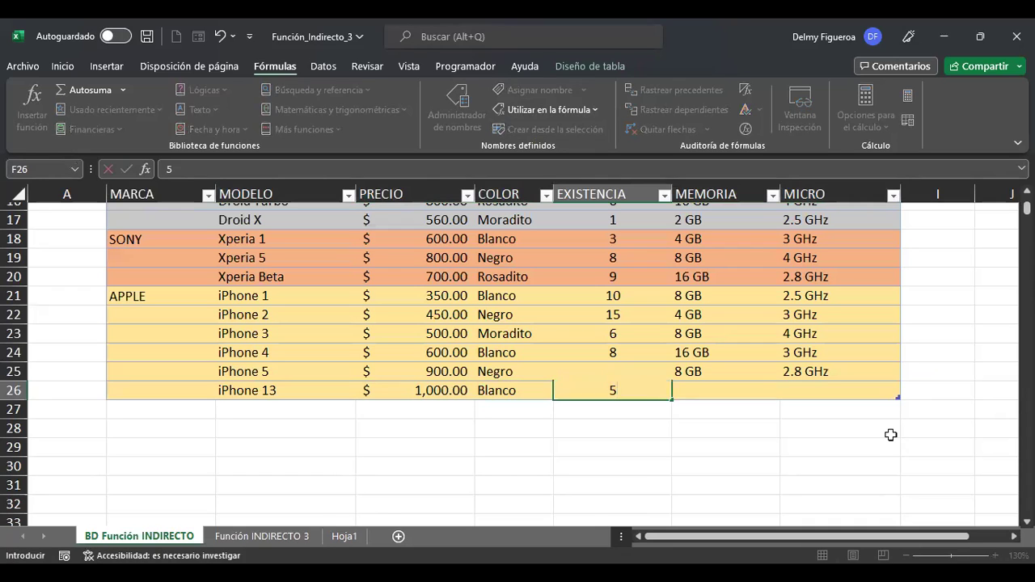
key(Tab)
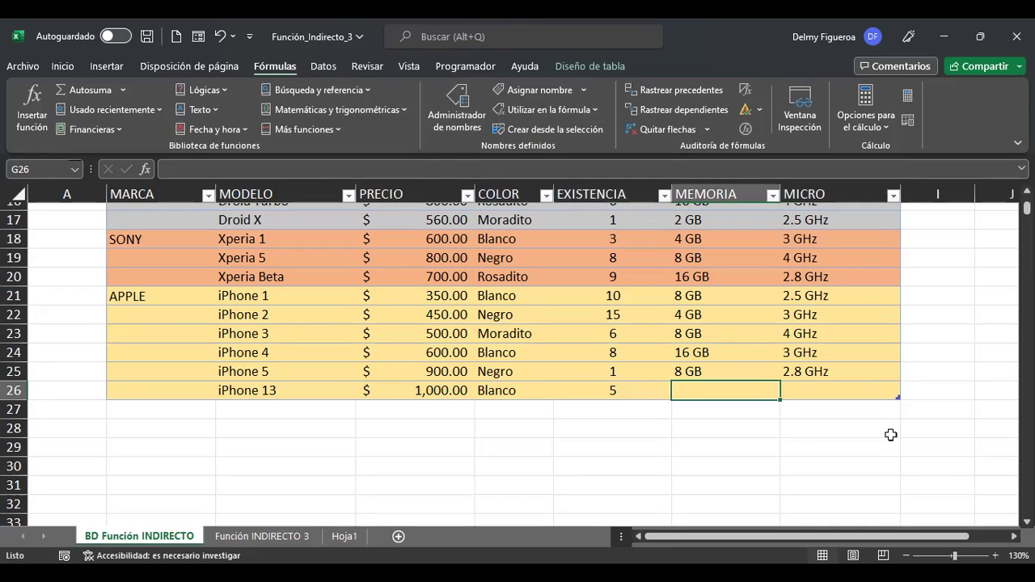
text(32)
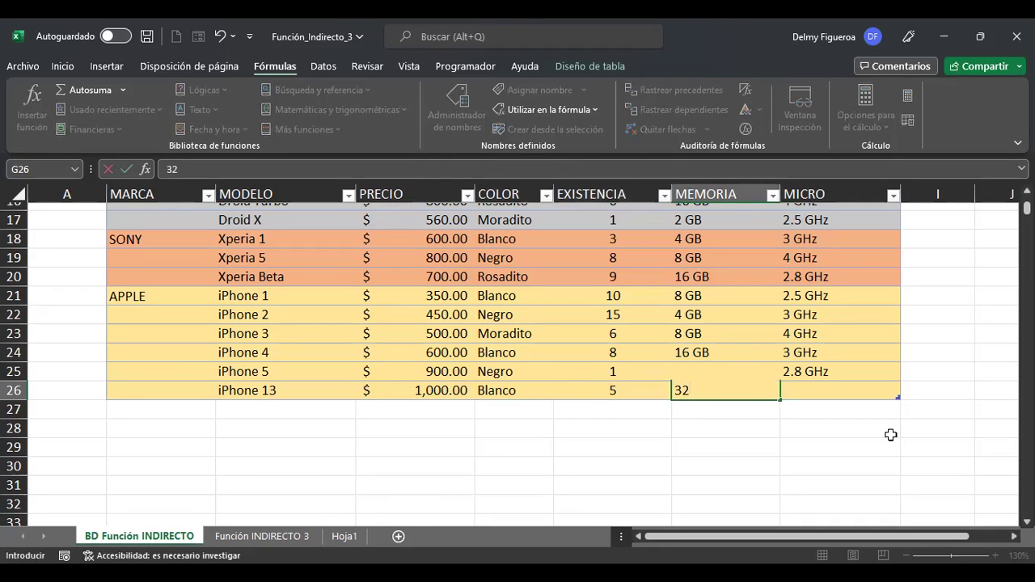
key(Tab)
key(Left)
text(32 GB)
key(Tab)
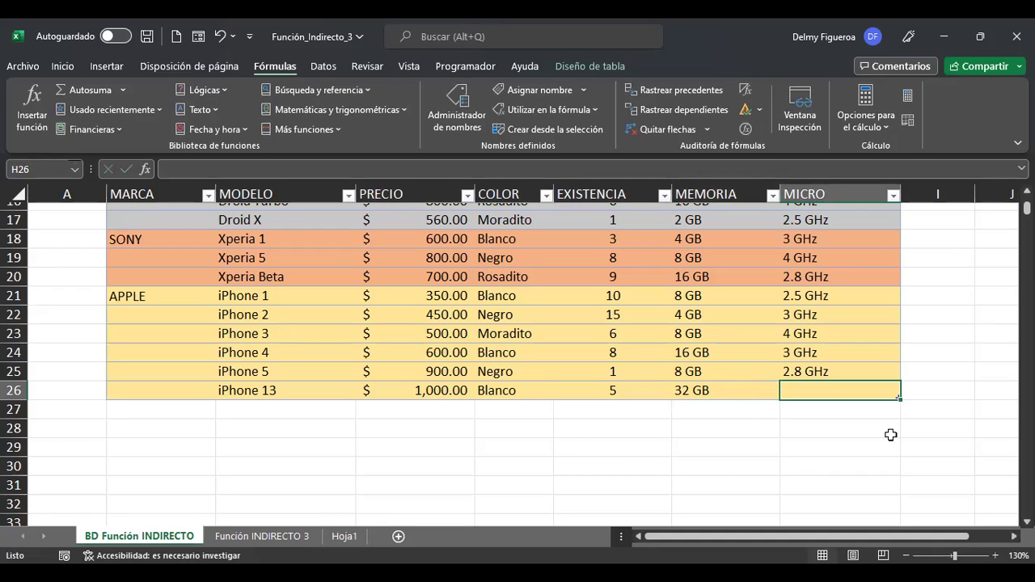
text(3 GHz)
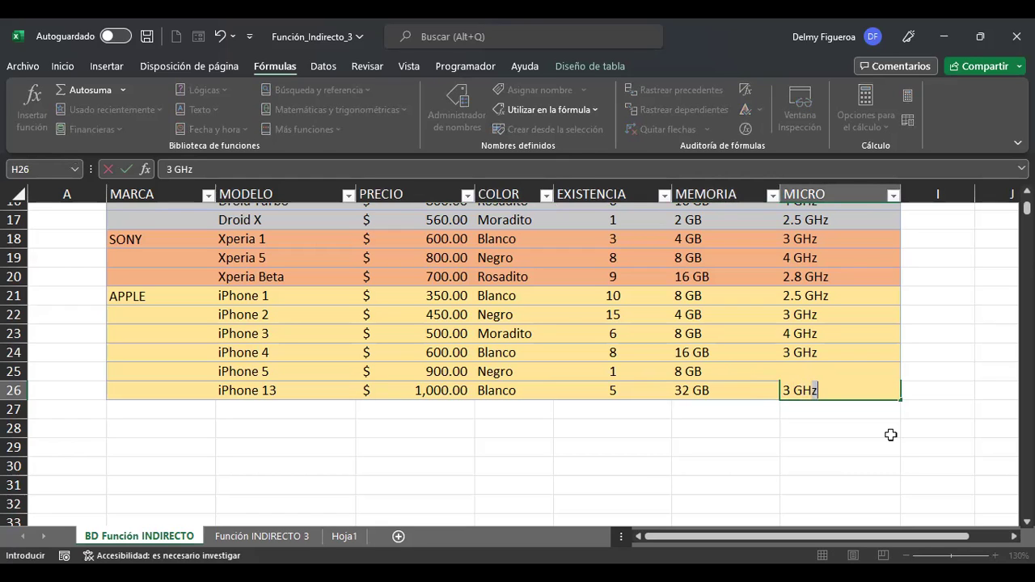
key(Return)
key(Up)
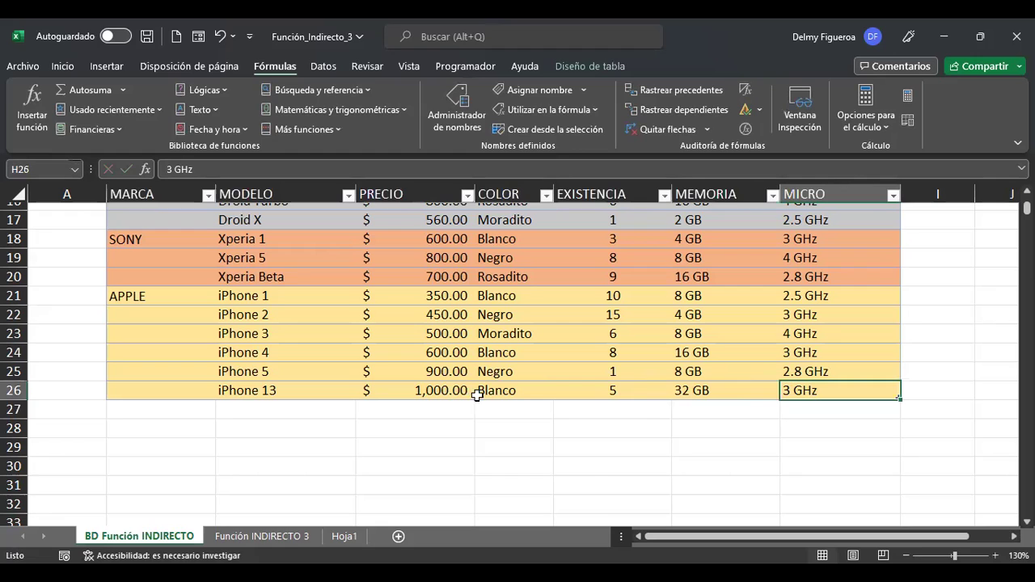
Check the iPhone 13 description on Función INDIRECTO 3, and review the phone table on BD Función INDIRECTO from its first rows.
click(290, 542)
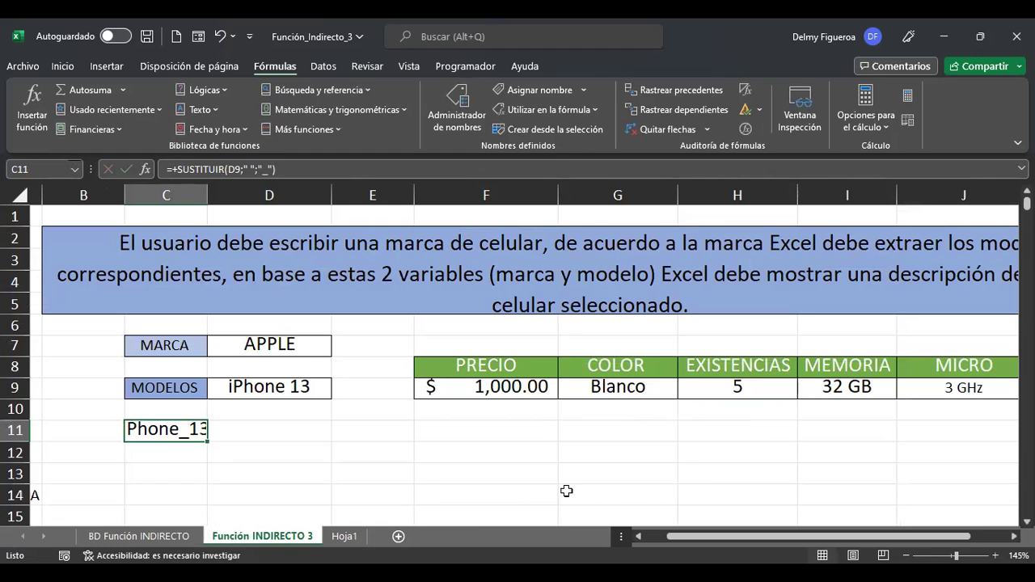
click(138, 537)
click(504, 445)
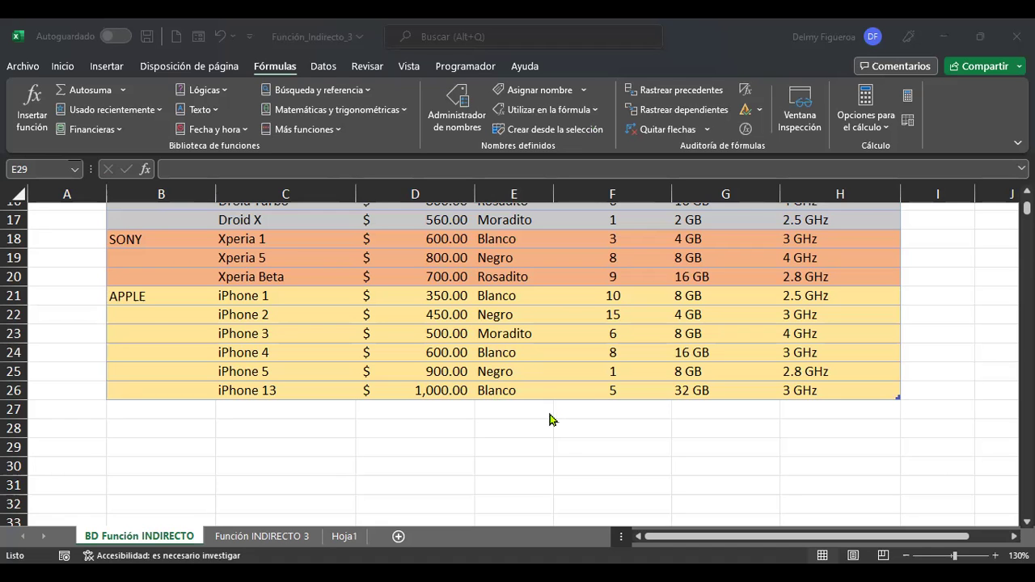
scroll(547, 418, up, 2)
scroll(548, 418, up, 3)
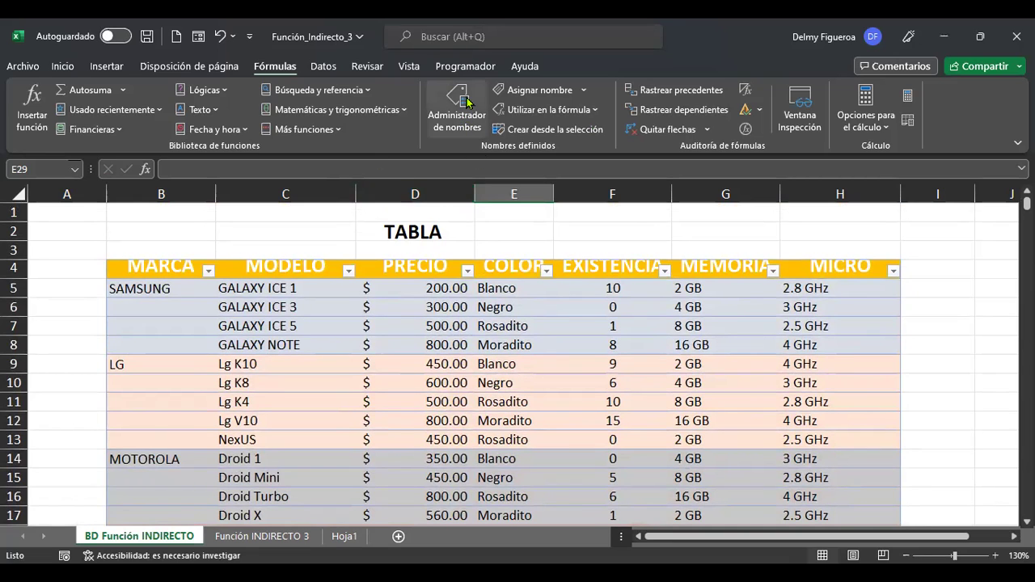
click(525, 363)
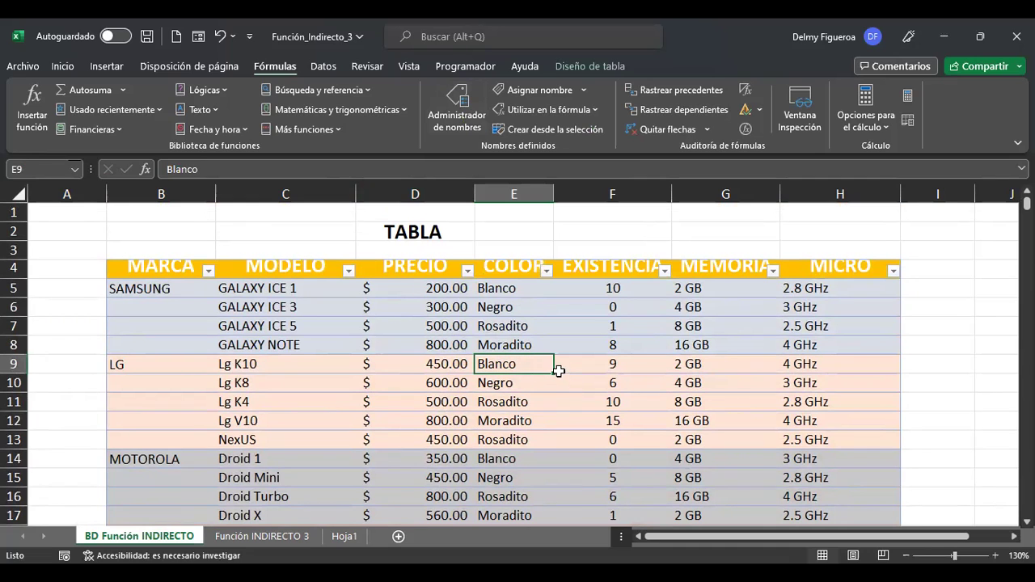
key(alt+F4)
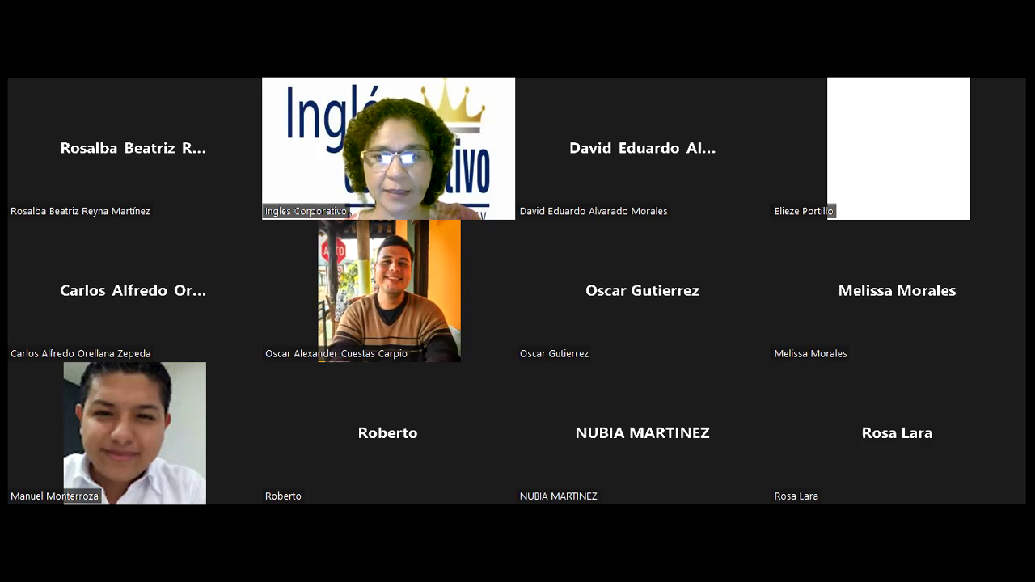
scroll(550, 374, up, 3)
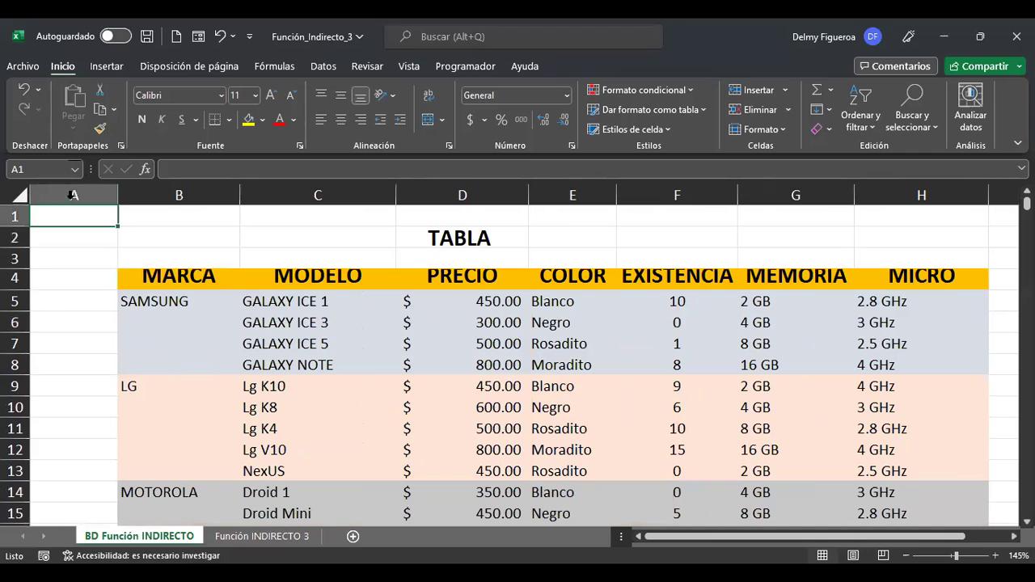
Check the Name Manager for names already defined in the Función_Indirecto_3 workbook.
click(76, 169)
key(Escape)
click(275, 65)
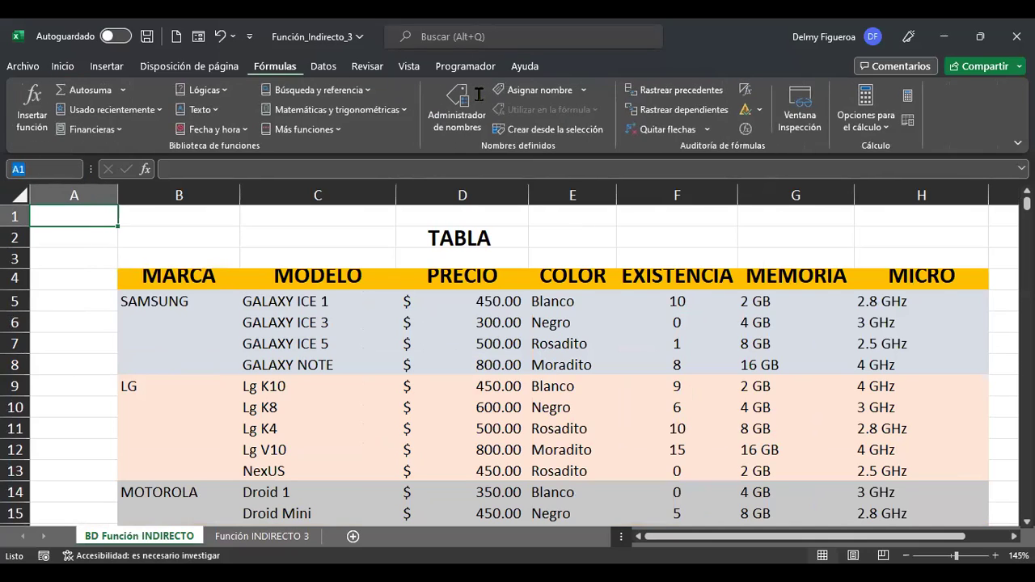
click(457, 117)
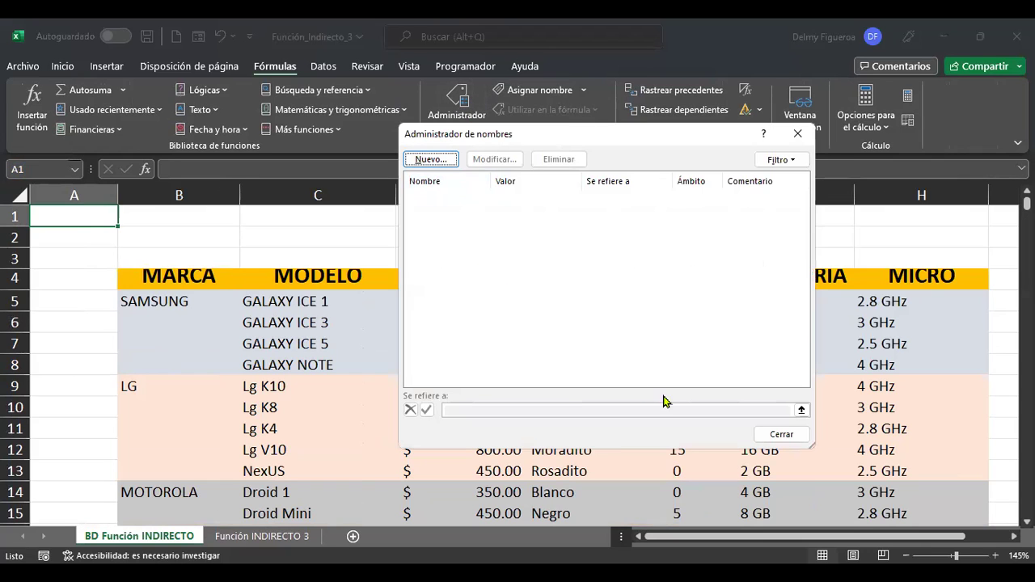
click(800, 134)
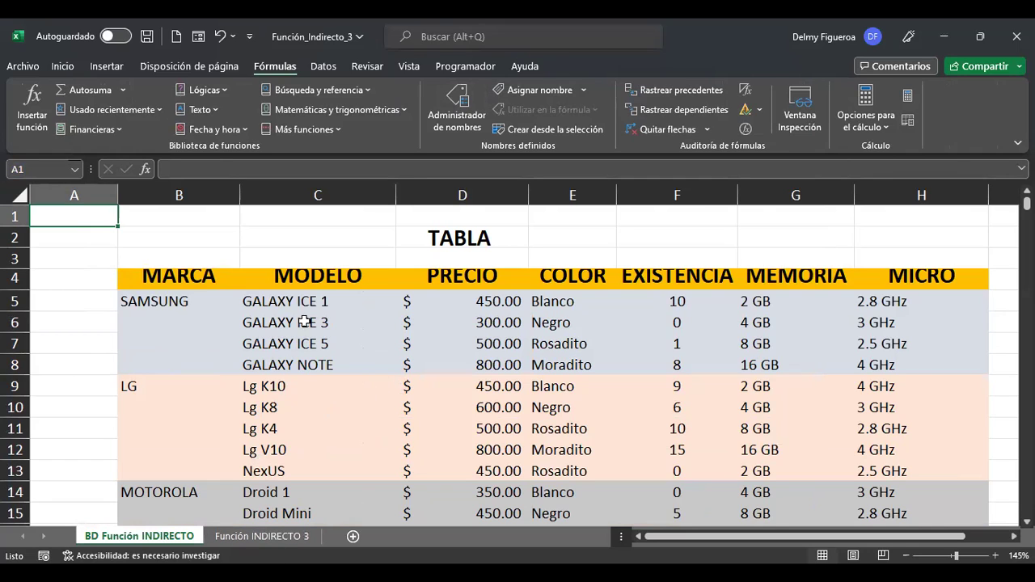
Create names for the brand and model range B5:C25 from the selection, using only the left column as the name source.
drag(314, 301, 320, 363)
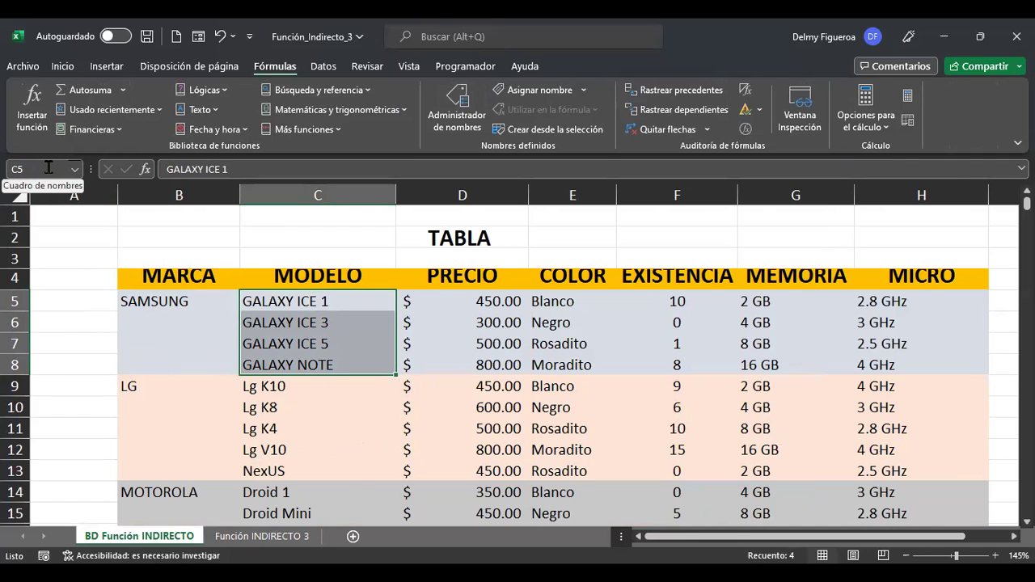
drag(202, 301, 314, 408)
scroll(315, 413, down, 1)
scroll(314, 414, down, 4)
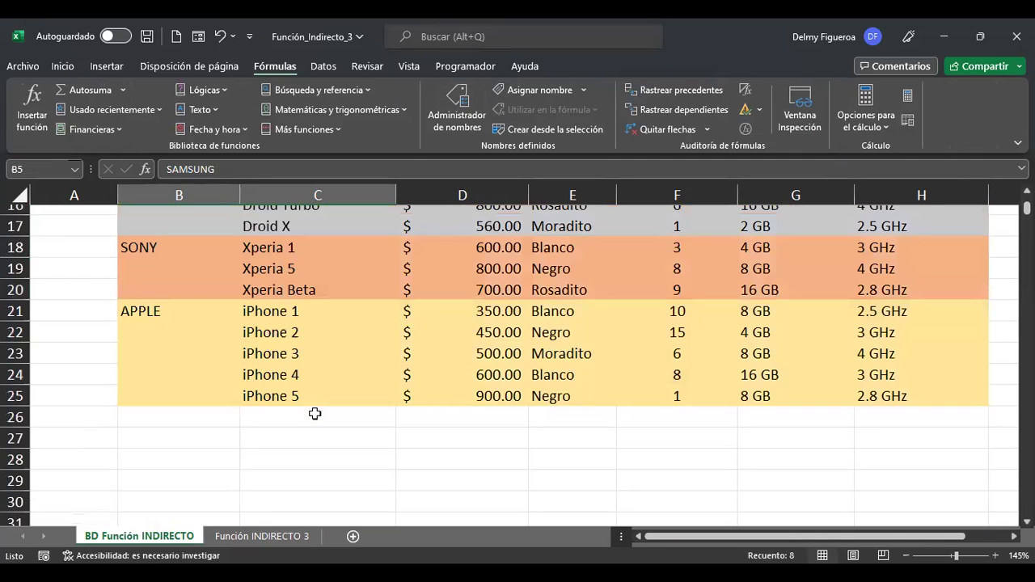
shift+click(321, 405)
scroll(321, 405, up, 5)
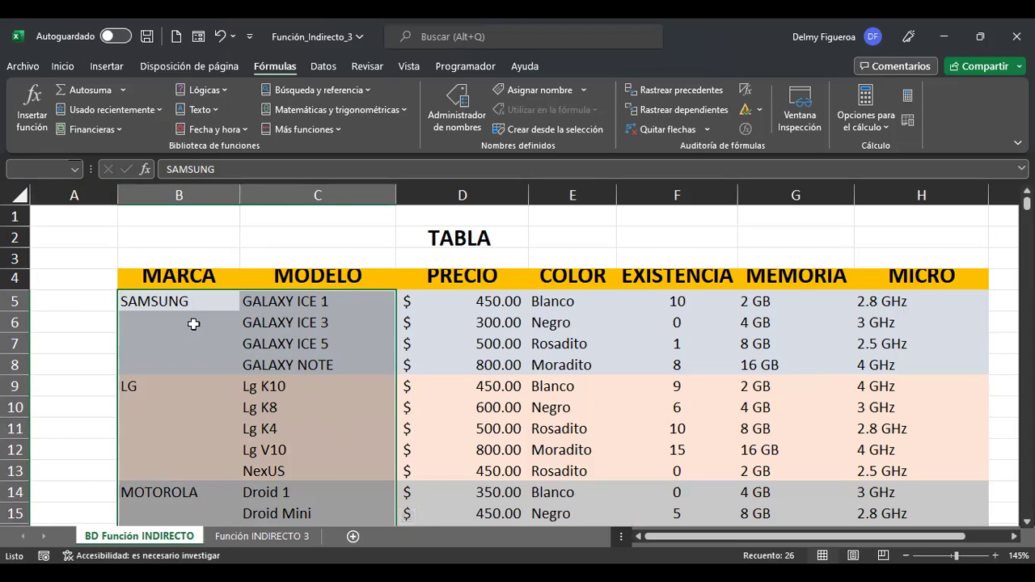
click(540, 130)
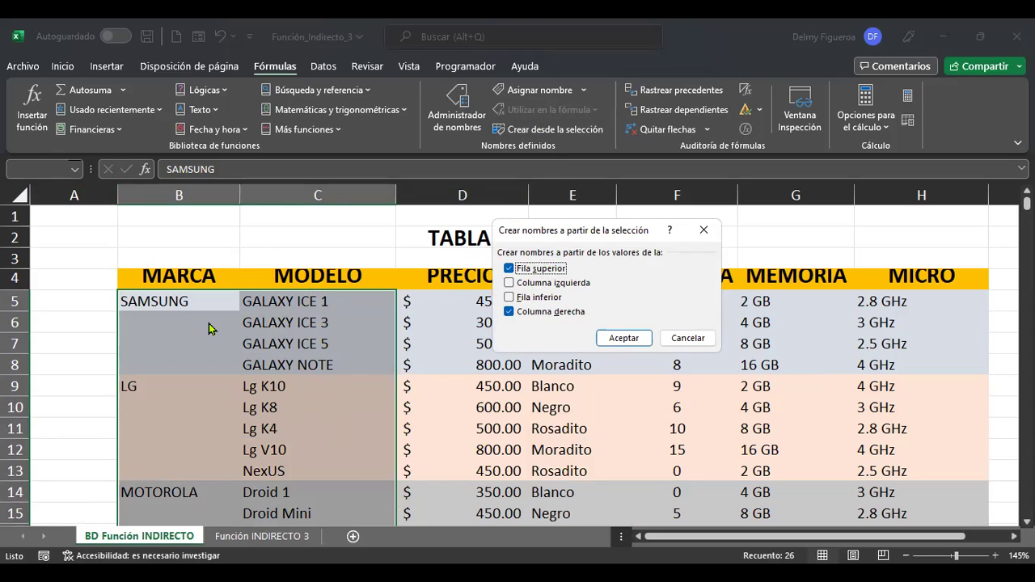
click(509, 269)
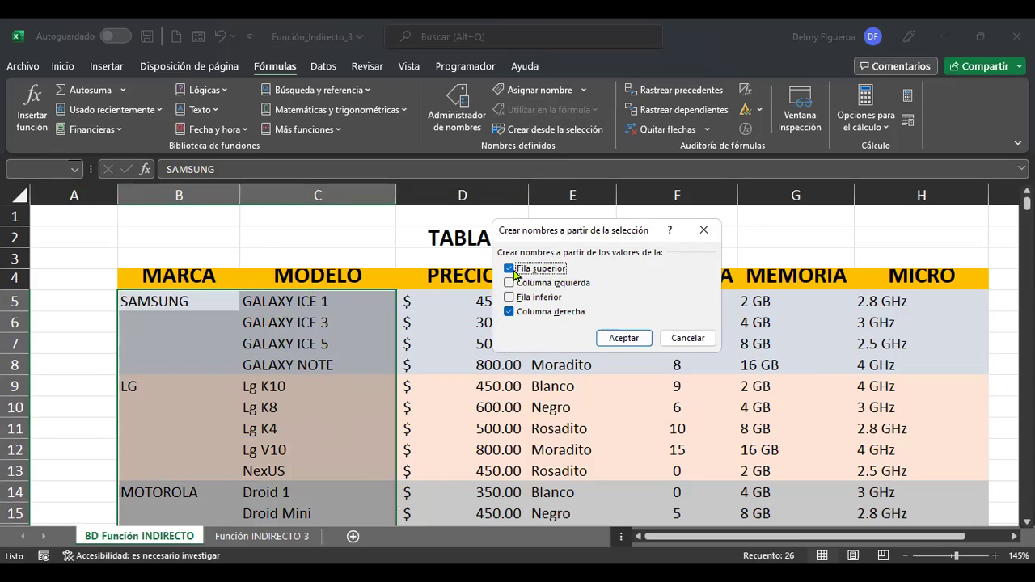
click(509, 312)
click(509, 282)
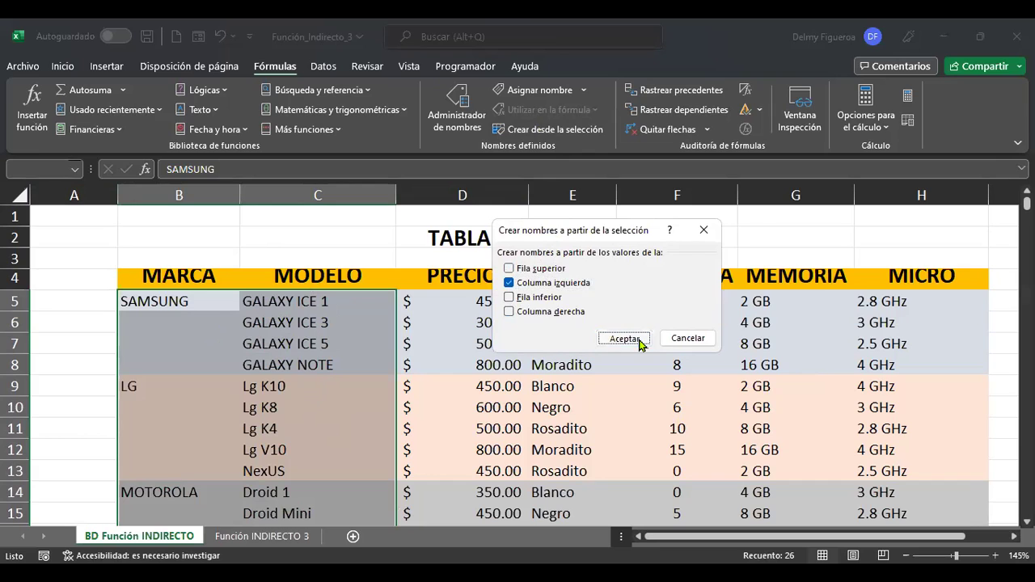
click(624, 339)
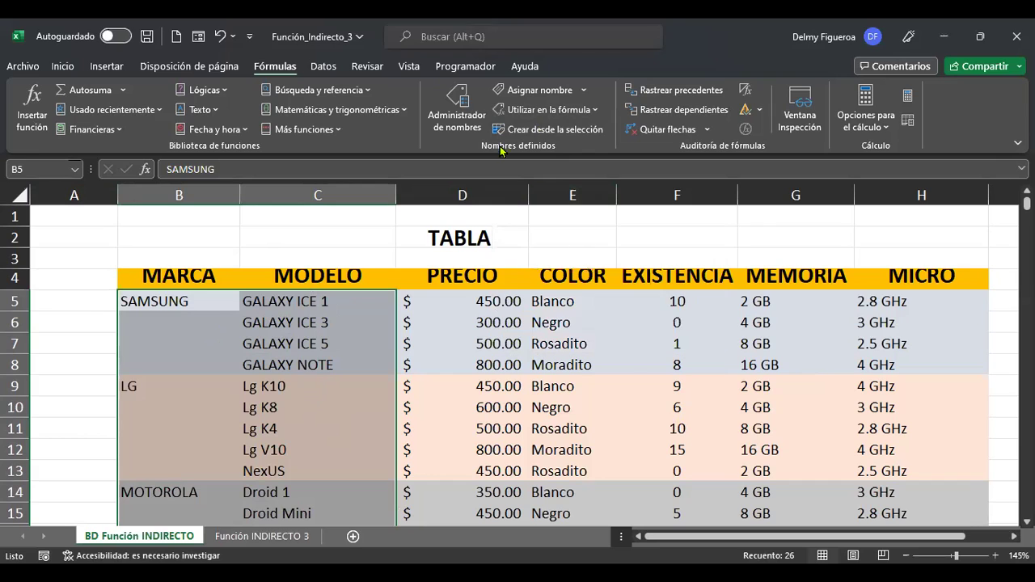
Delete the defined names APPLE, LG, MOTOROLA, SAMSUNG and SONY in the Name Manager.
click(462, 101)
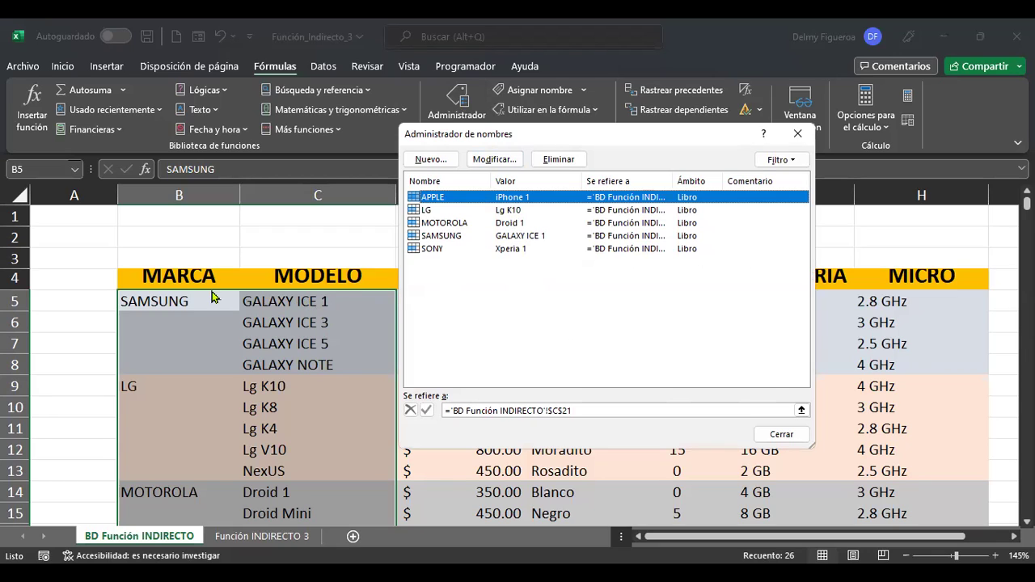
click(558, 160)
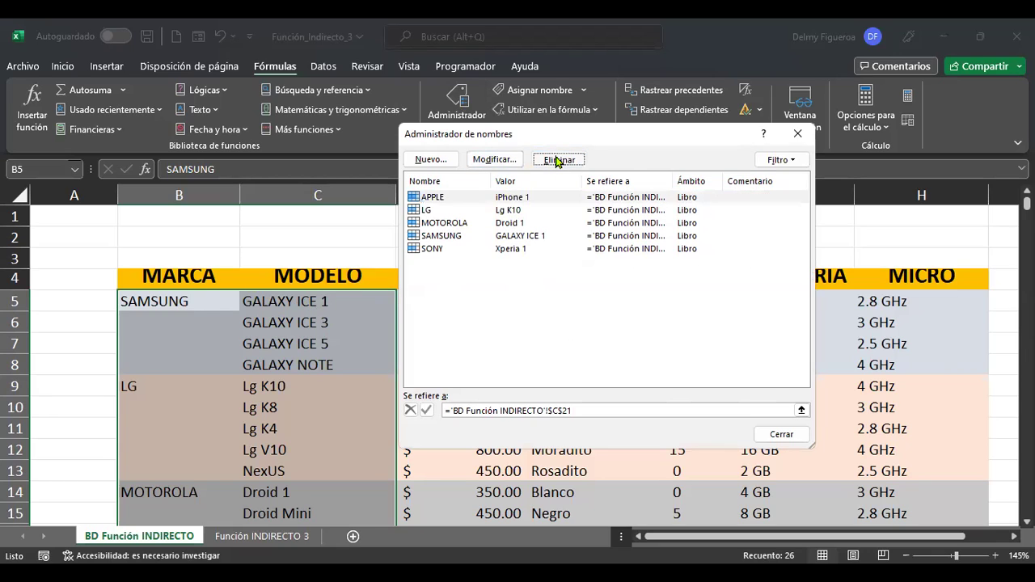
click(483, 340)
click(556, 160)
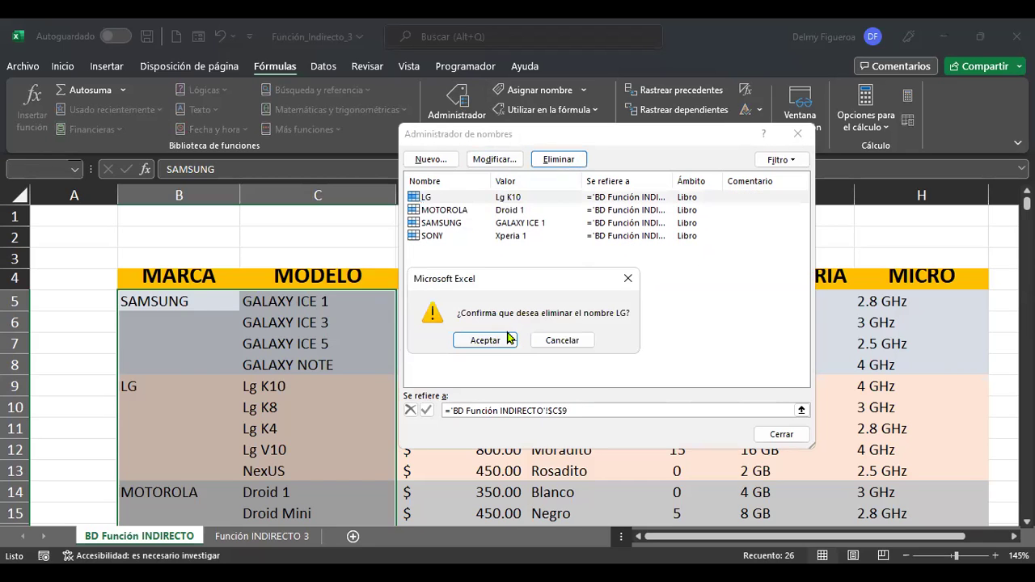
click(509, 338)
click(538, 199)
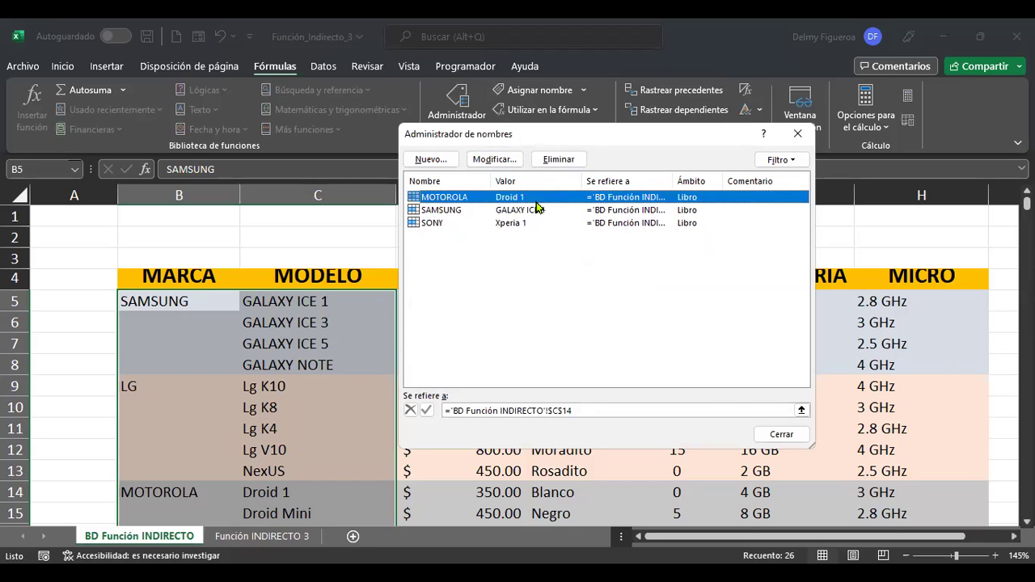
click(558, 161)
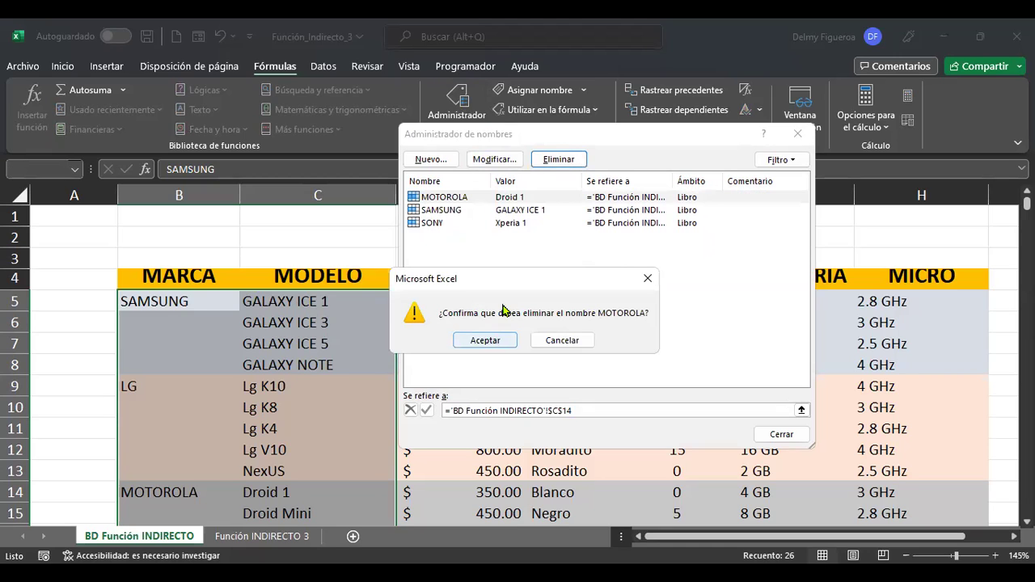
key(Return)
click(531, 202)
click(559, 160)
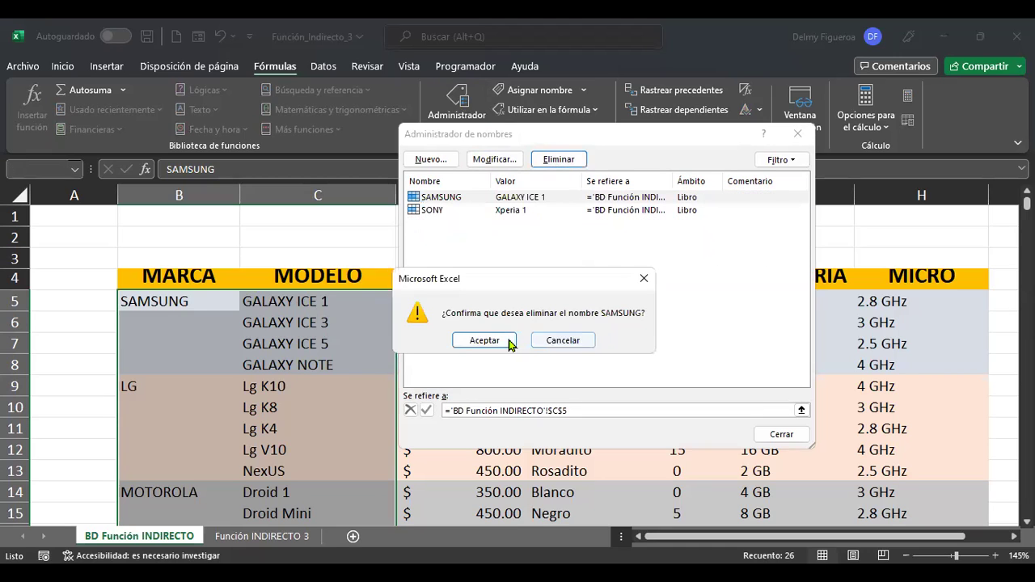
click(510, 343)
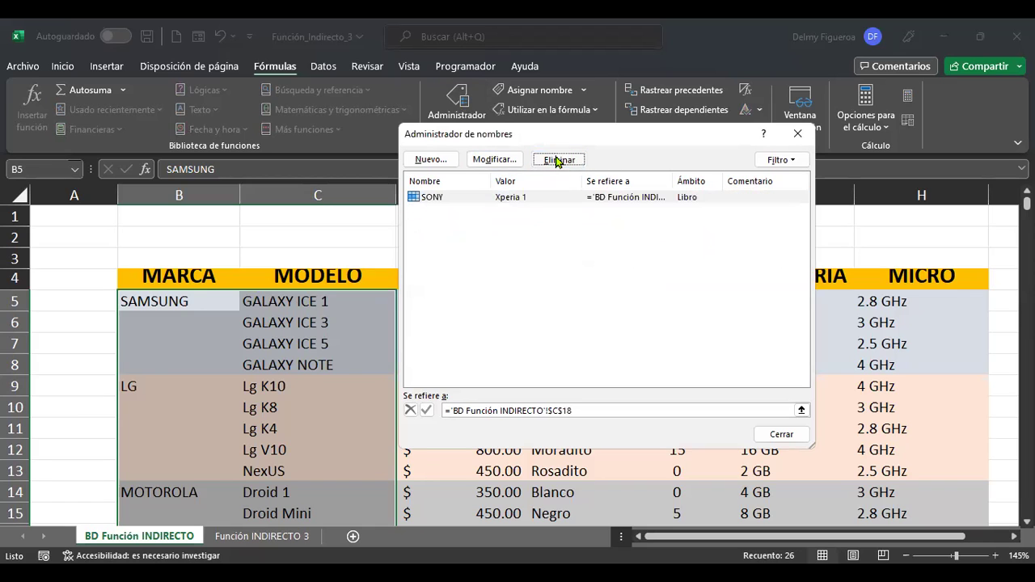
click(557, 161)
click(502, 340)
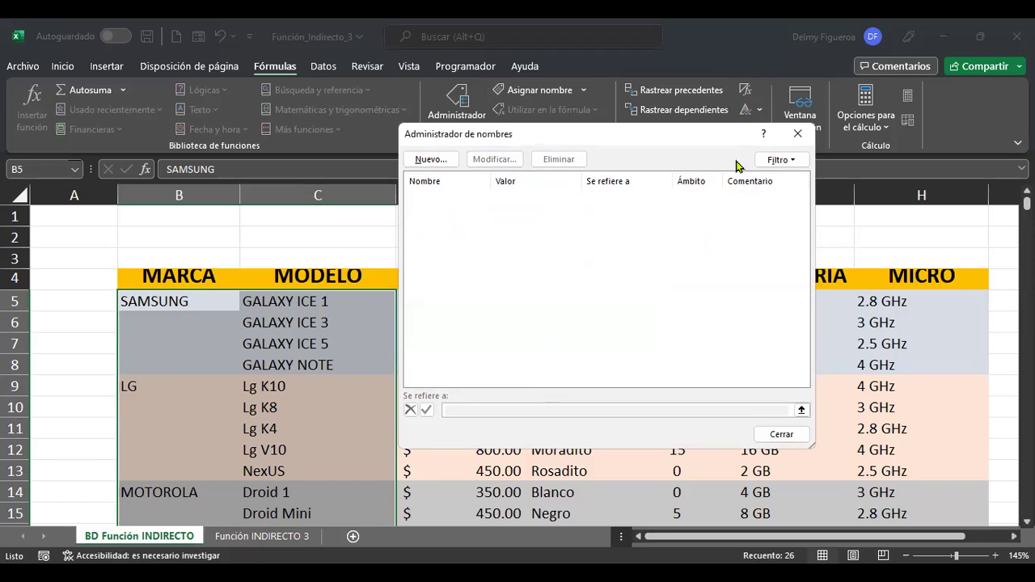
click(804, 141)
Name the Samsung model range C5:C8 SAMSUNG and the LG model range C9:C13 LG.
click(317, 318)
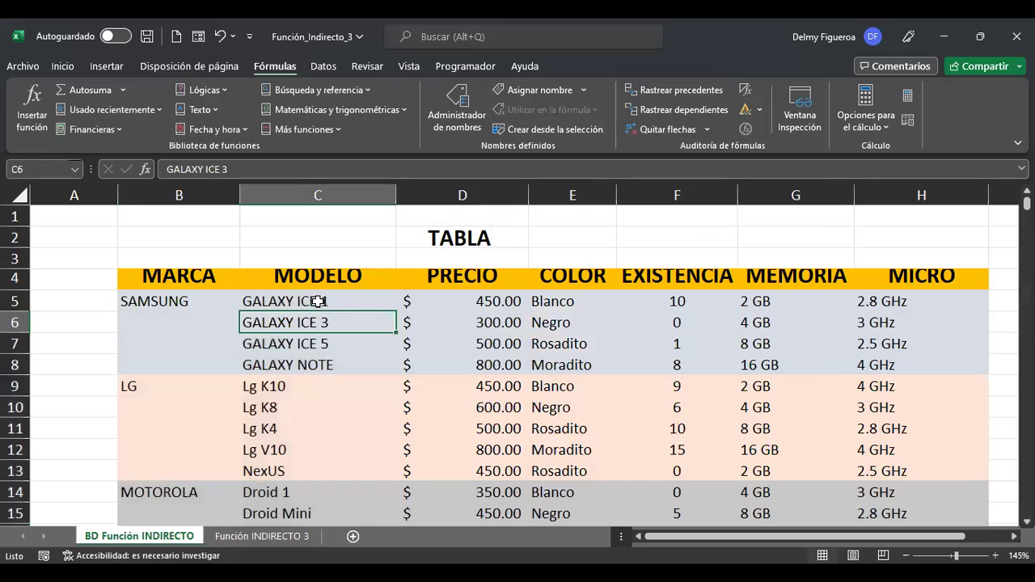
drag(317, 301, 317, 365)
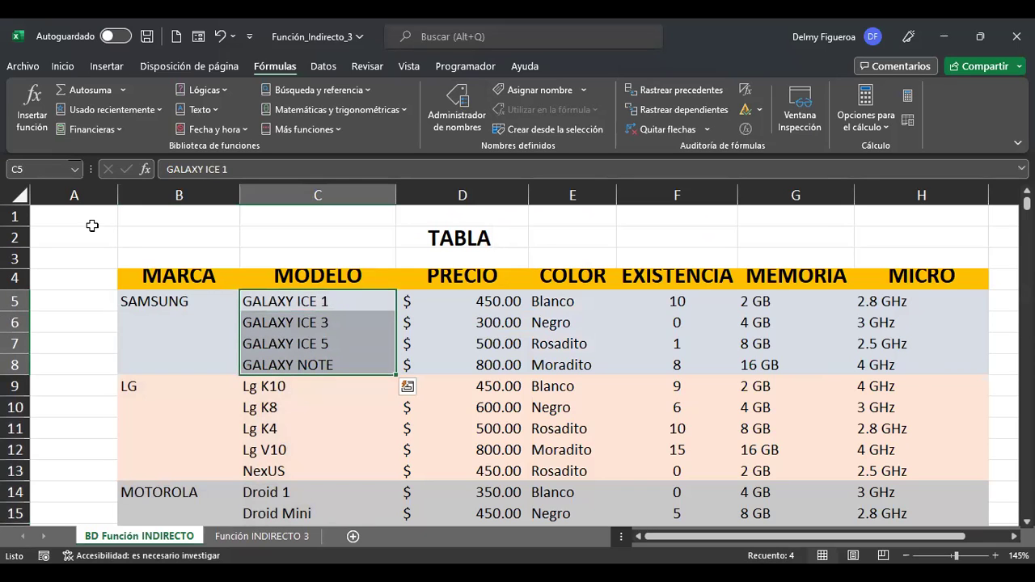
click(51, 165)
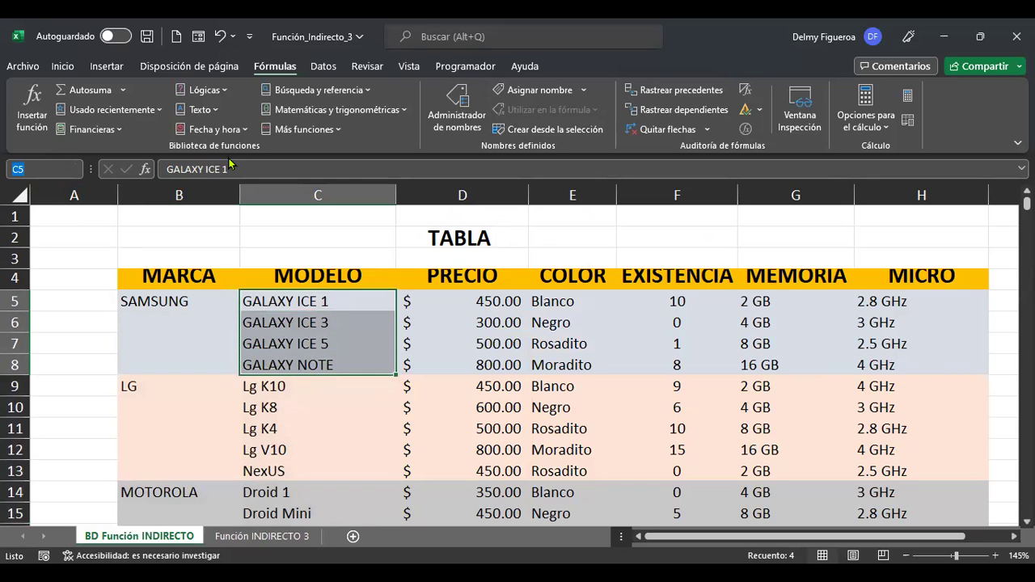
key(Return)
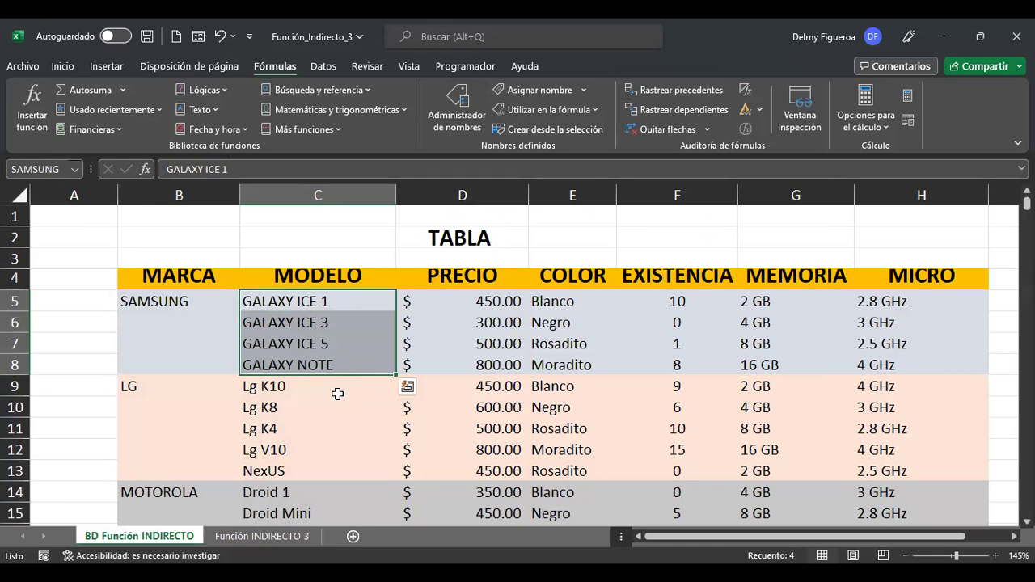
drag(301, 386, 298, 467)
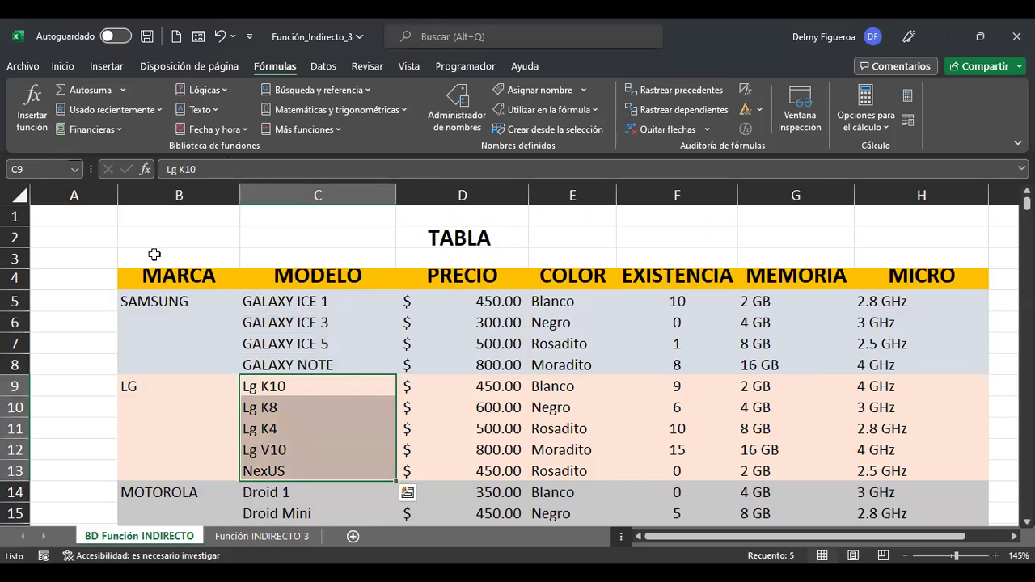
click(59, 167)
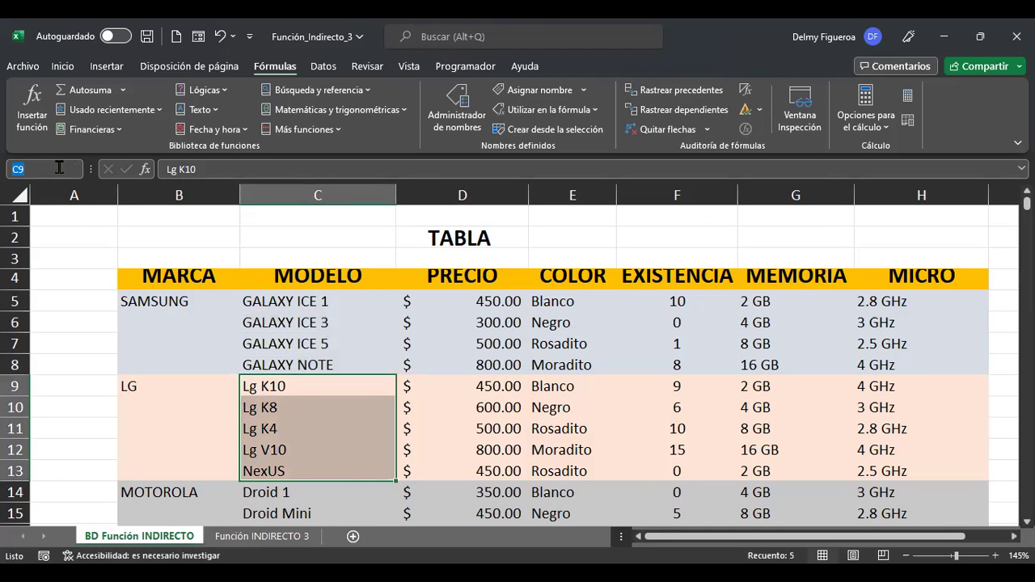
key(Return)
Name the Motorola model range C14:C17 MOTOROLA.
scroll(296, 358, down, 2)
drag(295, 358, 296, 421)
click(50, 168)
text(MOTOROLA)
key(Return)
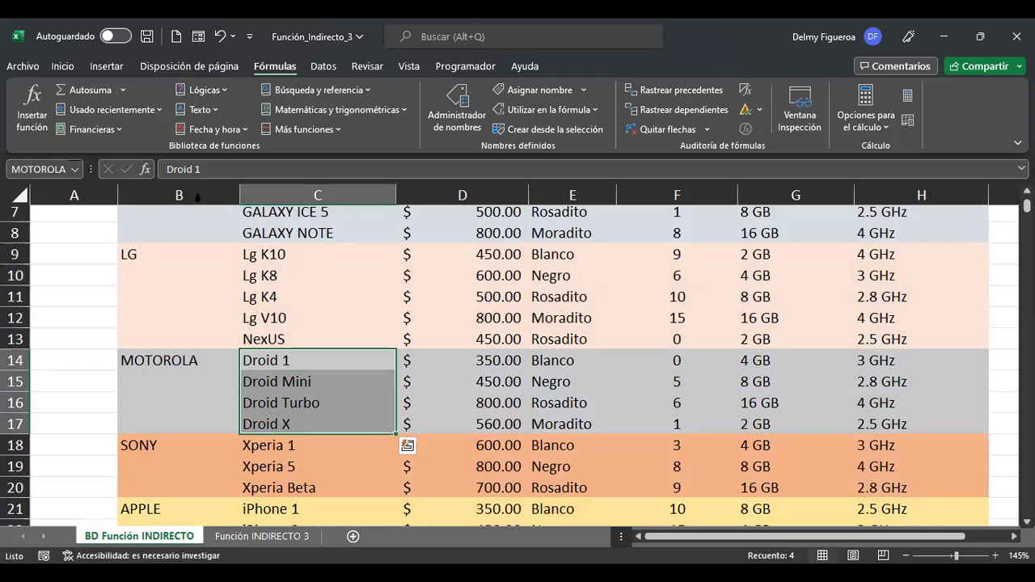
Name the Sony model range C18:C20 SONY.
scroll(273, 311, down, 2)
drag(275, 313, 289, 349)
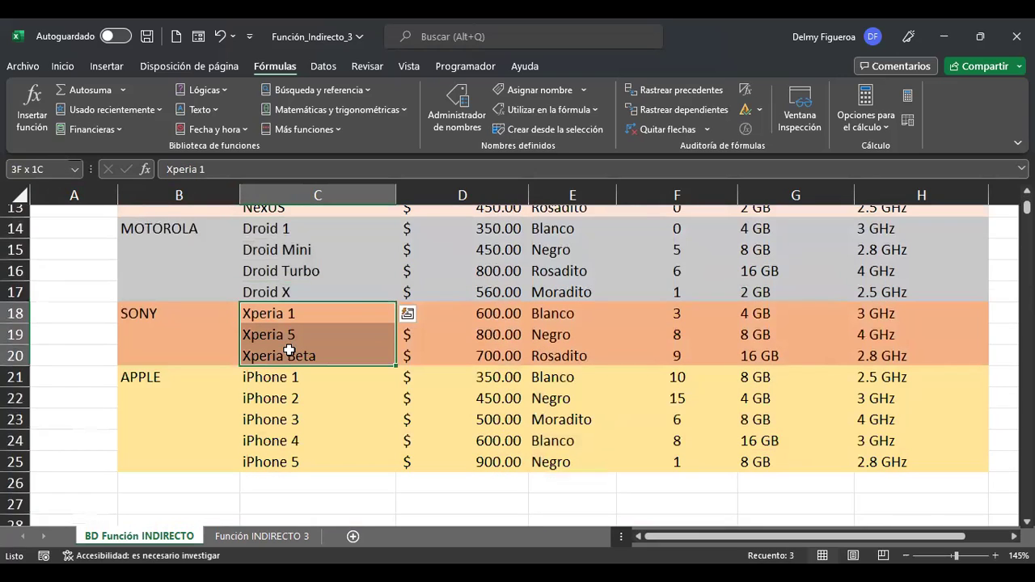
click(46, 170)
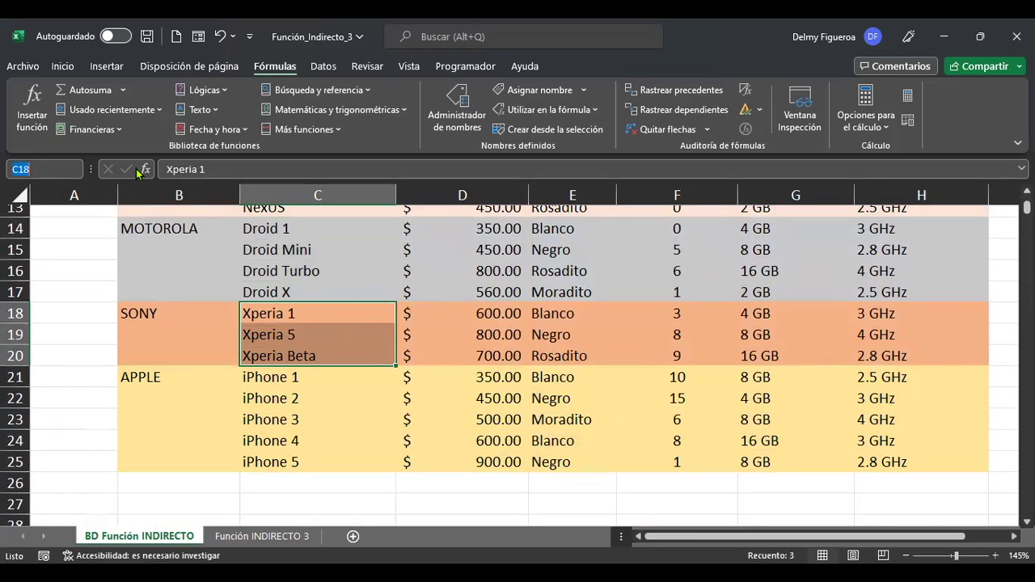
text(SONY)
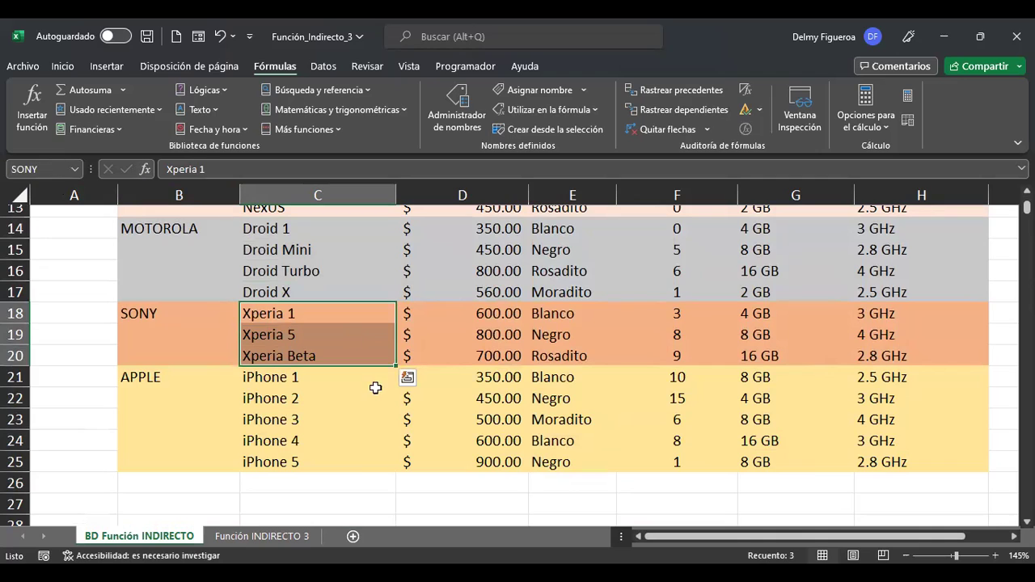
Name the Apple model range C21:C25 APPLE.
drag(301, 381, 309, 456)
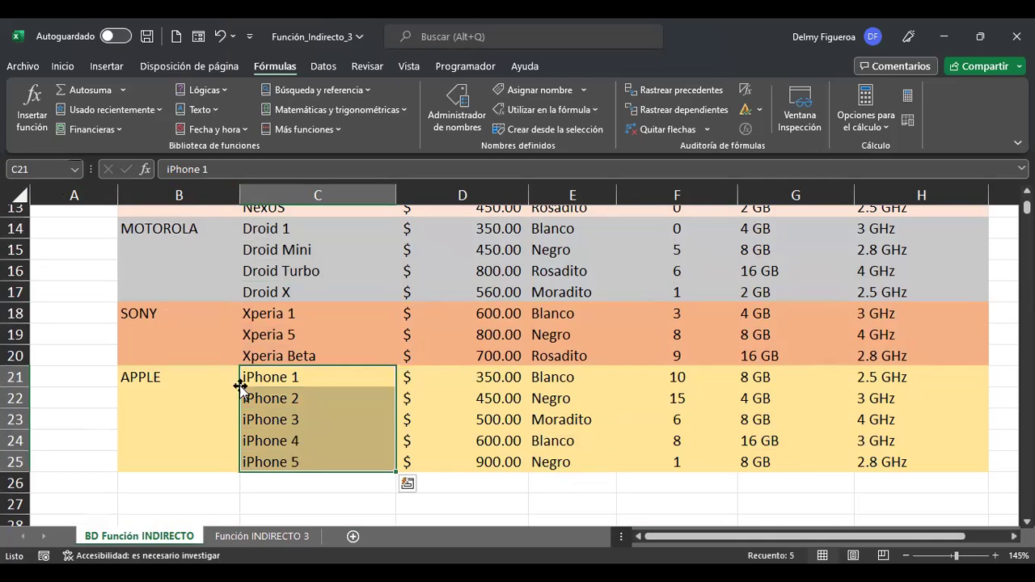
click(52, 169)
text(AP)
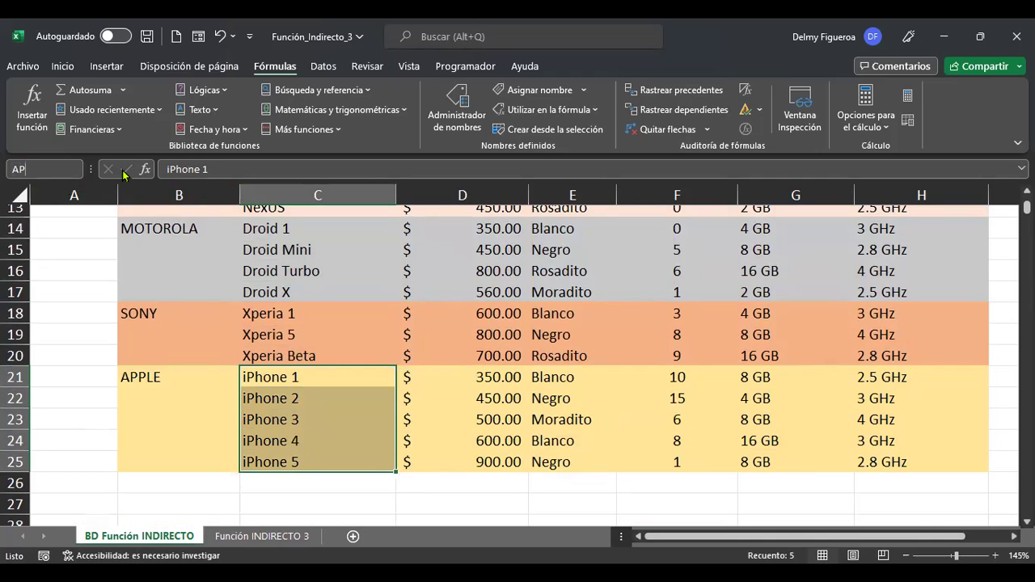
text(PLE)
key(Return)
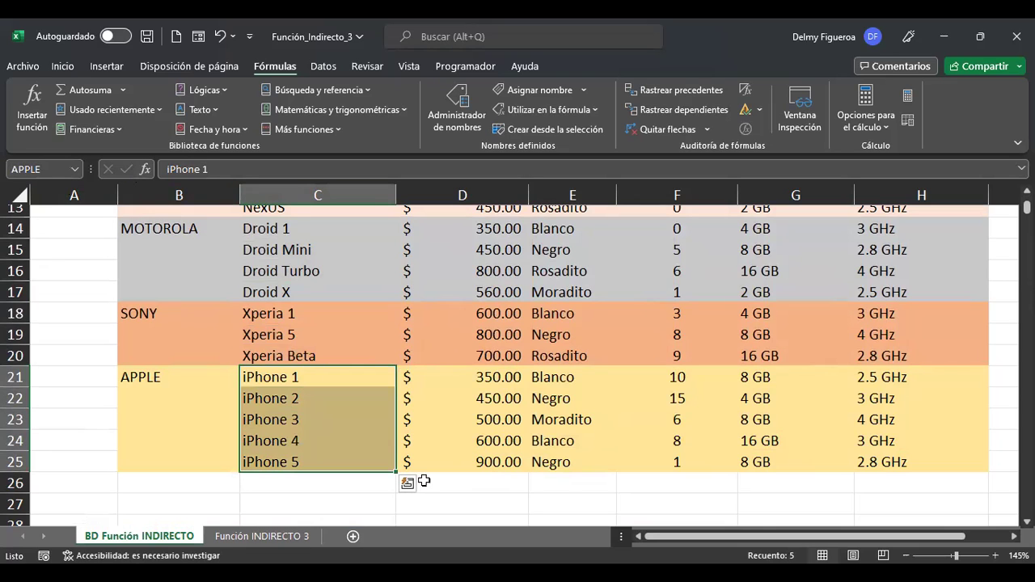
Enter the brand headings APPLE, SONY and LG in cells B27, C27 and D27 below the phone table.
scroll(308, 450, down, 1)
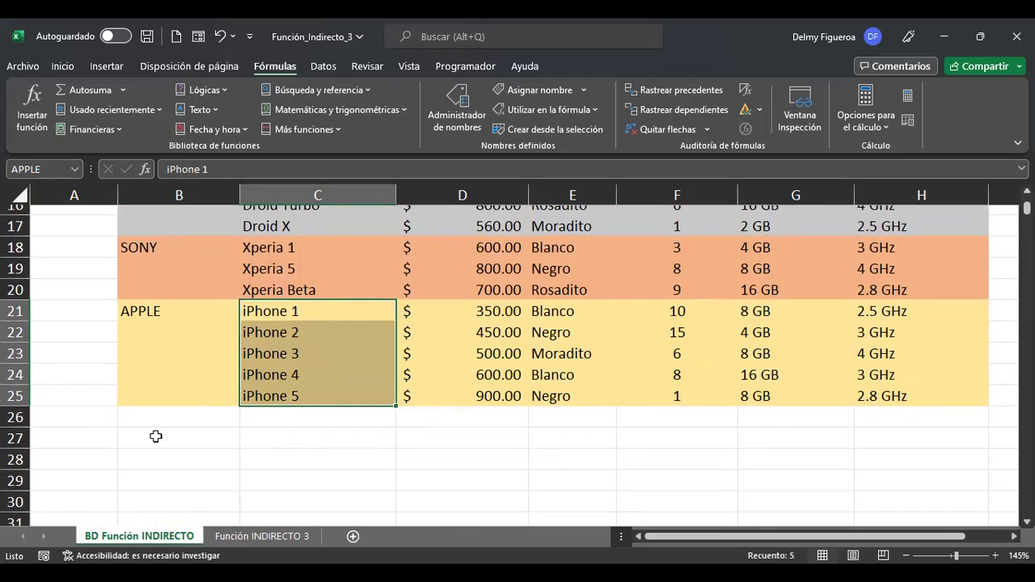
drag(151, 438, 347, 455)
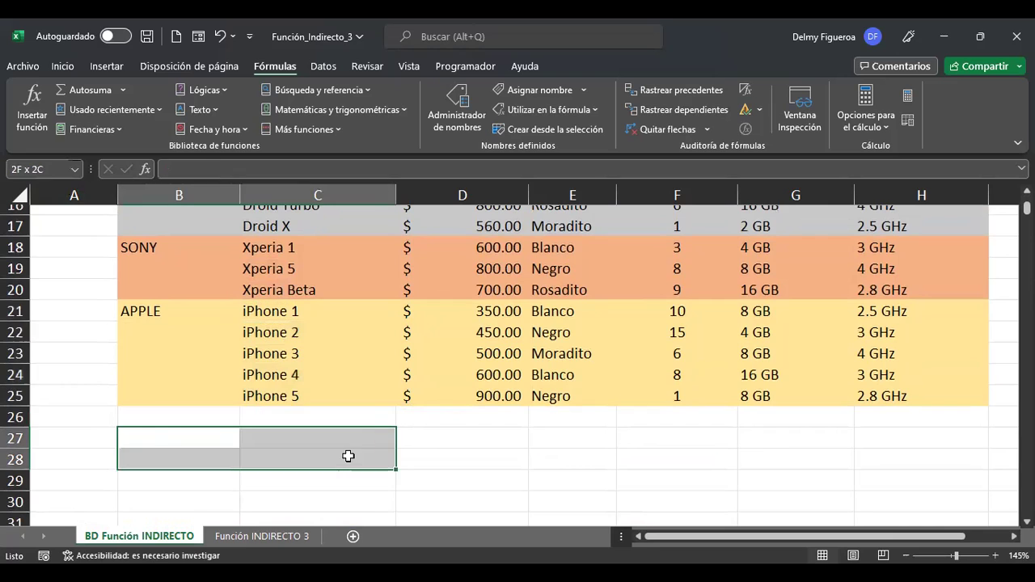
click(155, 437)
text(APPLE)
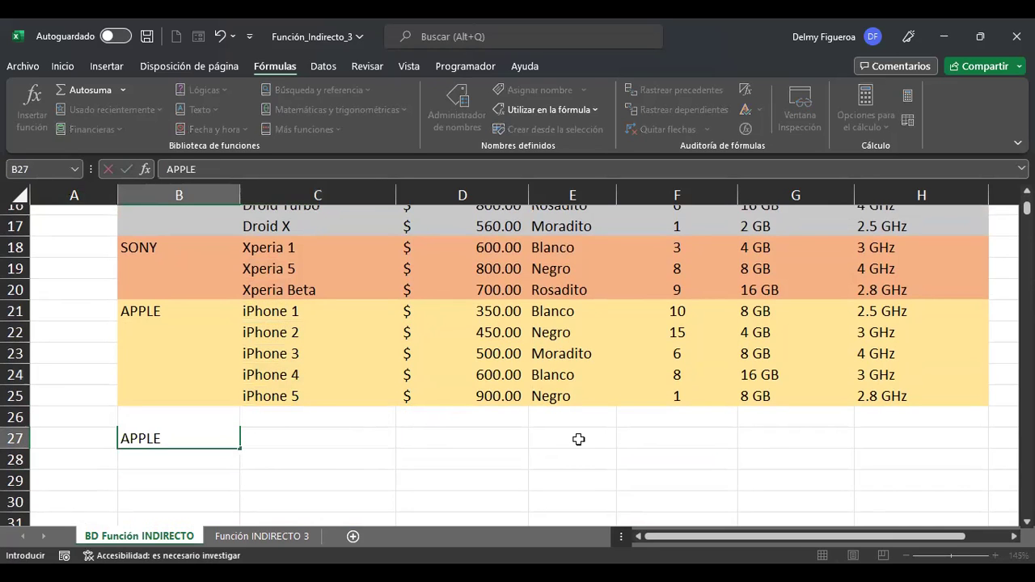
key(Return)
key(Up)
key(Right)
text(SON)
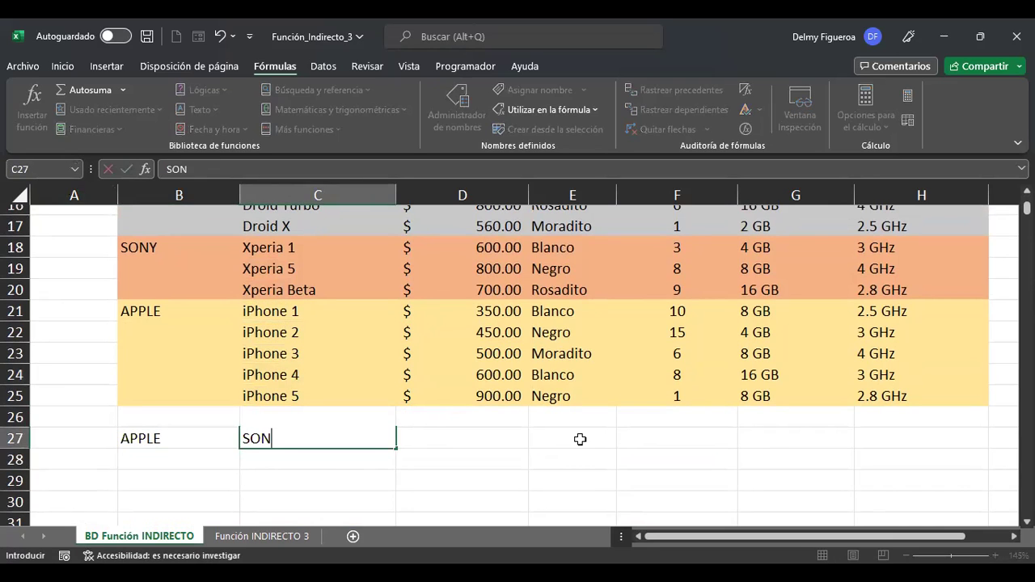
key(Return)
key(Up)
key(Right)
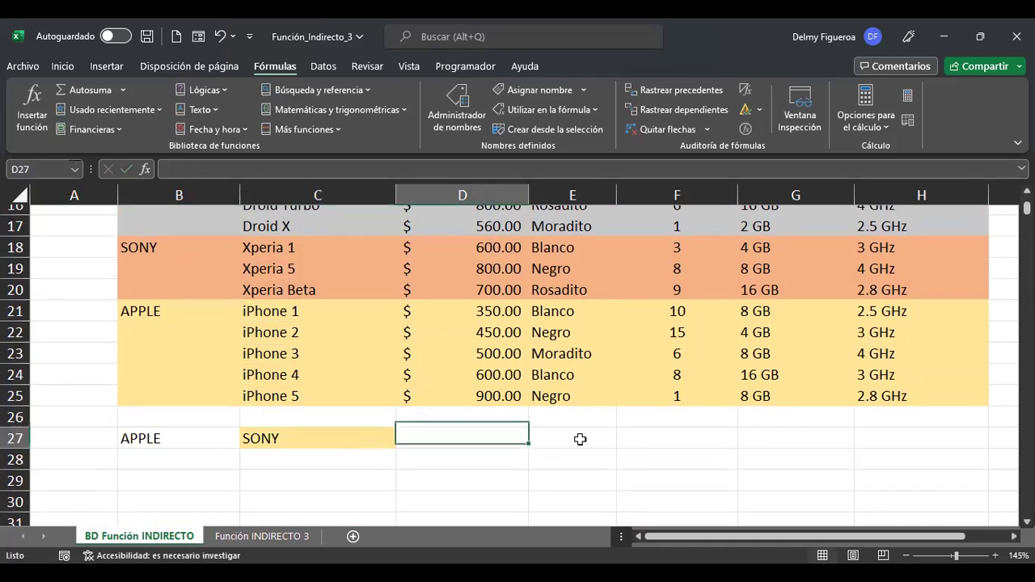
text(LG)
key(Return)
key(Left)
key(Left)
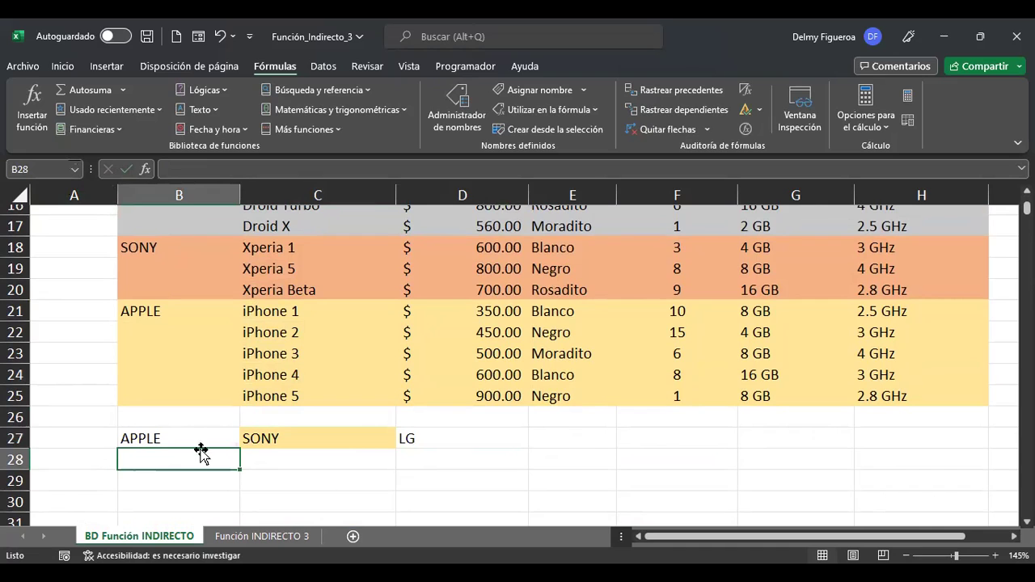
Copy the Apple models in C21:C25 under the APPLE heading, starting at B28.
drag(289, 311, 293, 396)
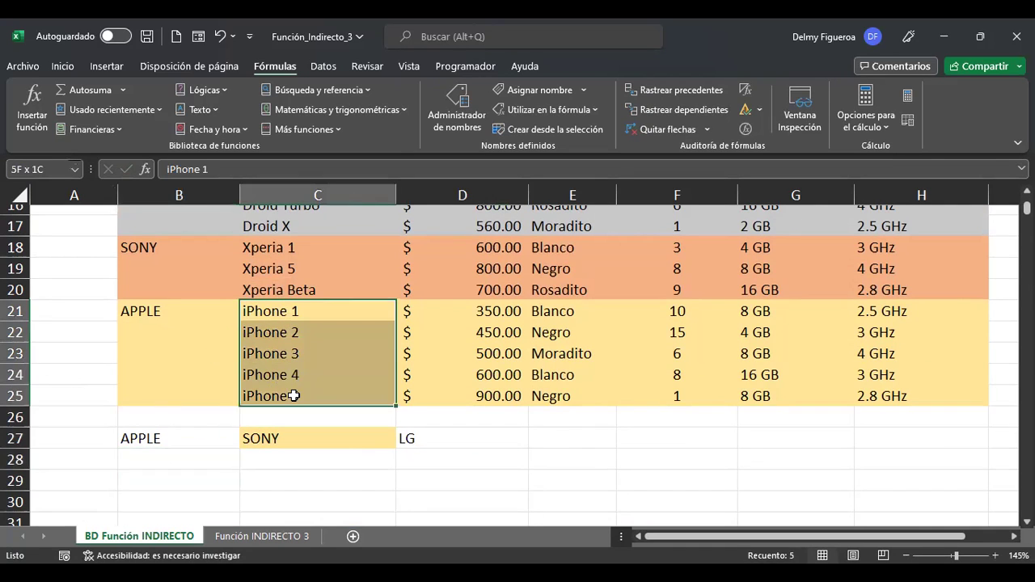
key(ctrl+c)
click(173, 457)
key(ctrl+v)
Copy the Sony models in C18:C20 under the SONY heading, starting at C28.
scroll(299, 426, up, 1)
drag(293, 316, 296, 356)
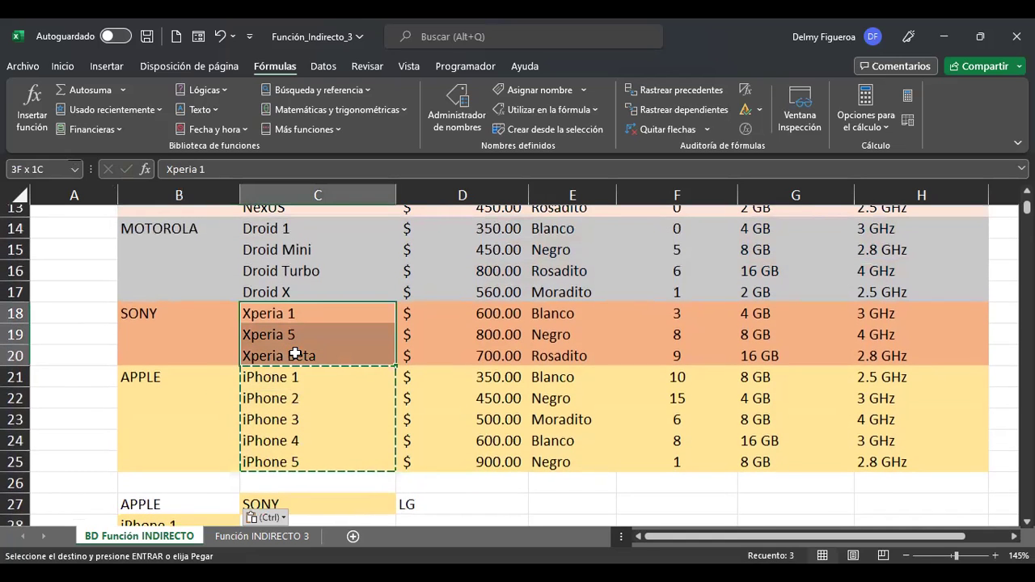
key(ctrl+c)
scroll(324, 396, down, 2)
click(307, 396)
key(ctrl+v)
Copy the LG models in C9:C13 under the LG heading, starting at D28.
scroll(328, 412, up, 2)
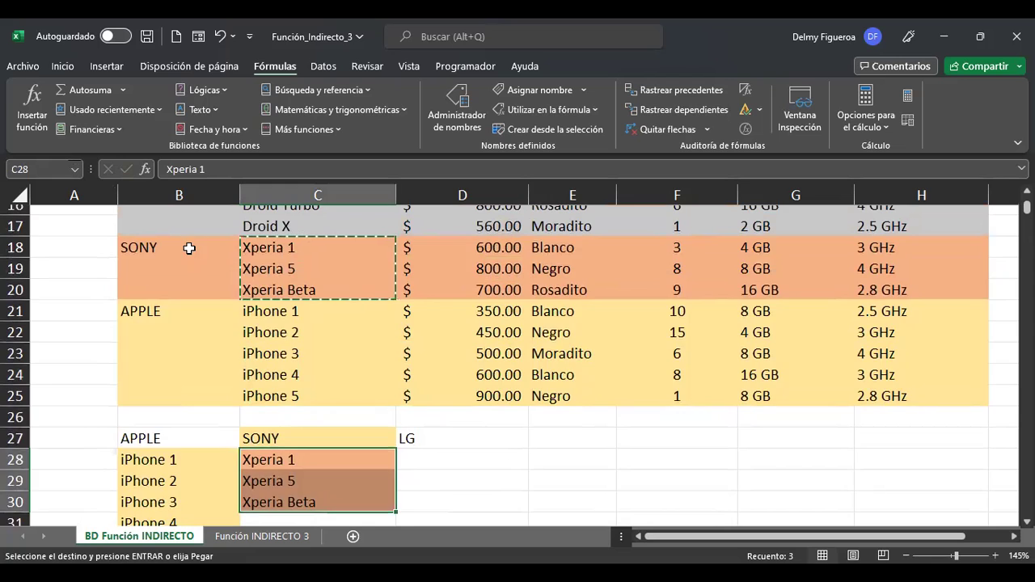
scroll(188, 261, up, 3)
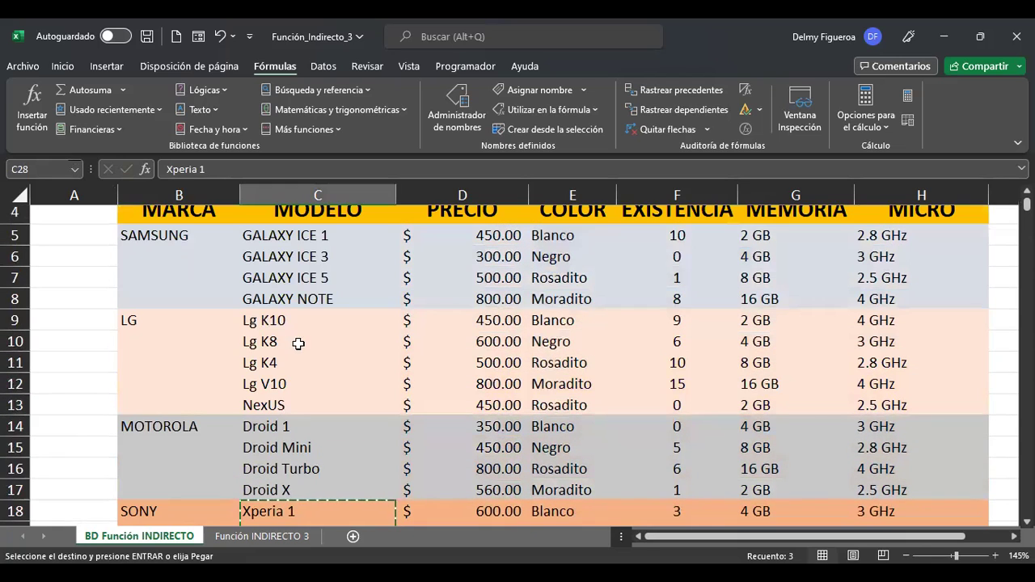
drag(305, 320, 307, 398)
key(ctrl+c)
scroll(396, 437, down, 4)
click(442, 453)
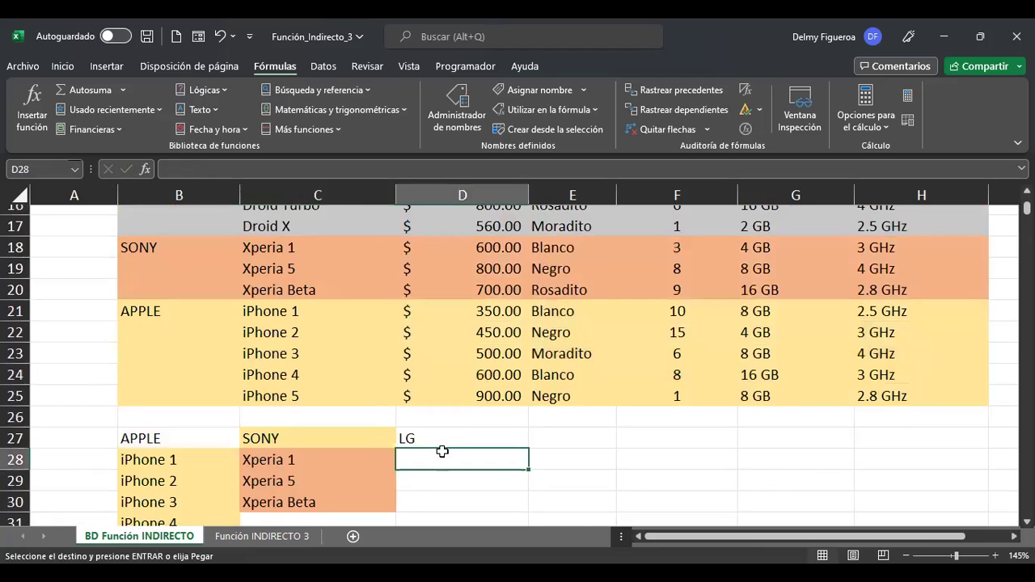
key(ctrl+v)
Try to create names from the selection B27:D32.
scroll(234, 372, down, 1)
drag(235, 372, 463, 477)
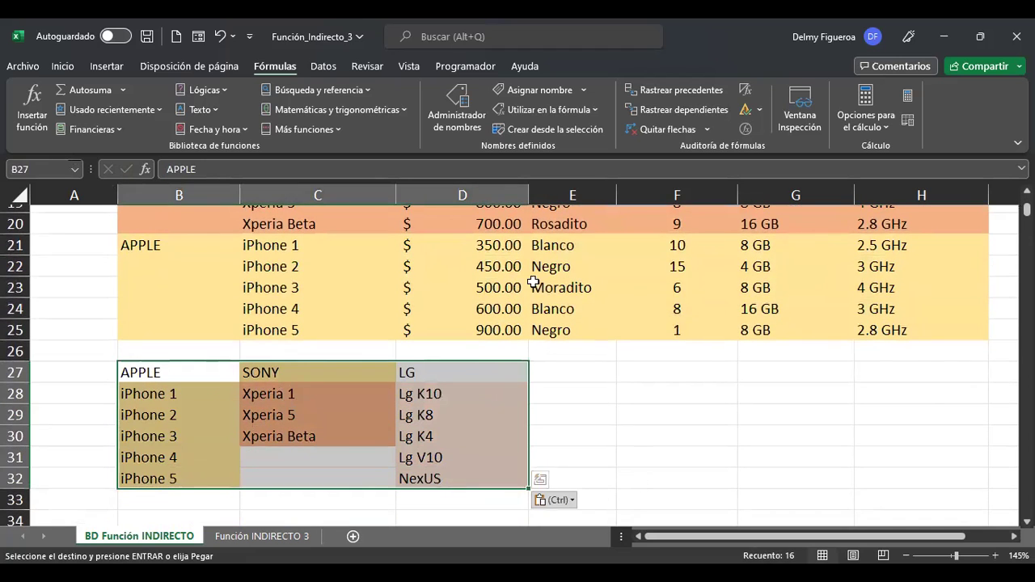
click(531, 131)
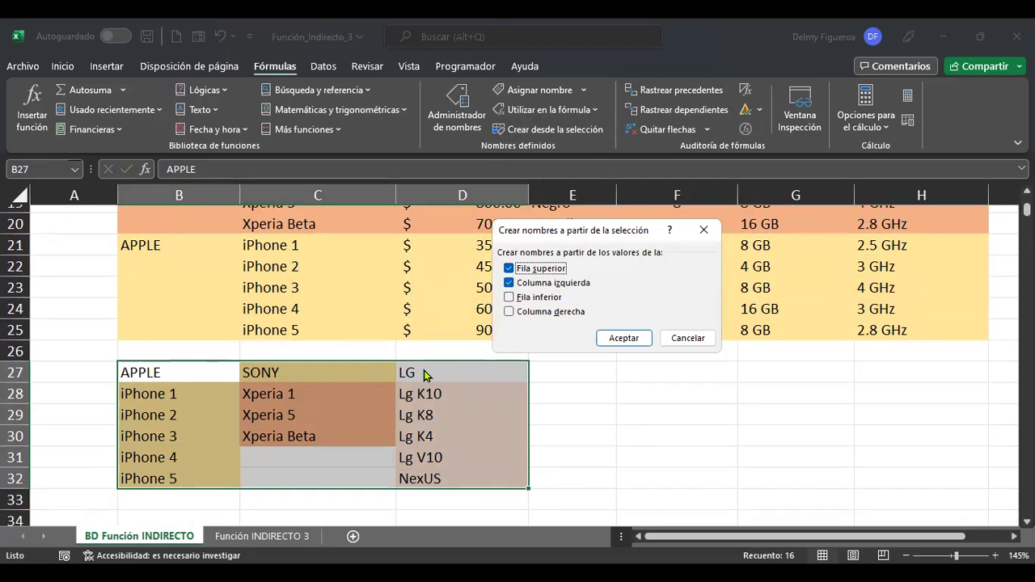
click(686, 340)
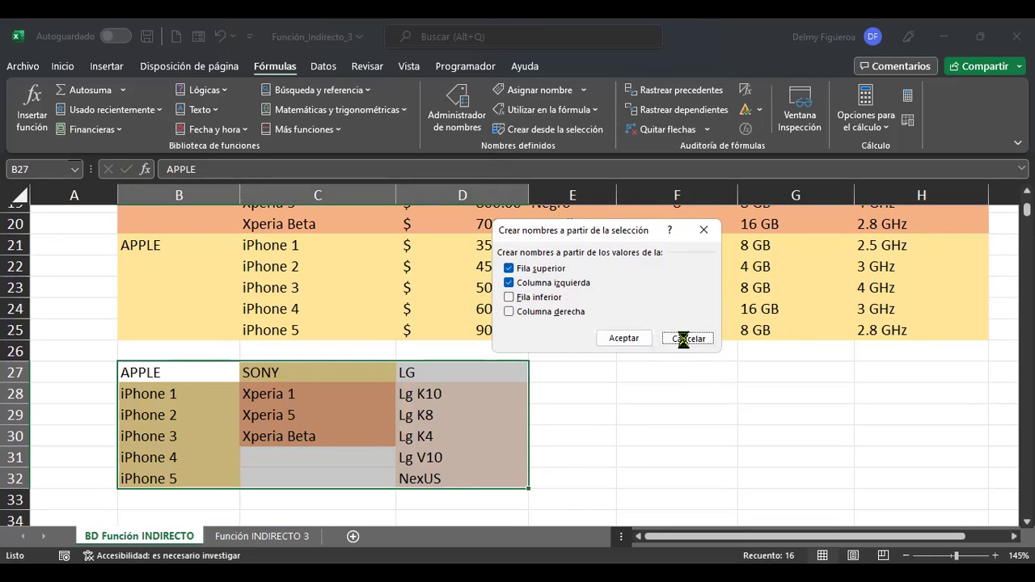
click(483, 416)
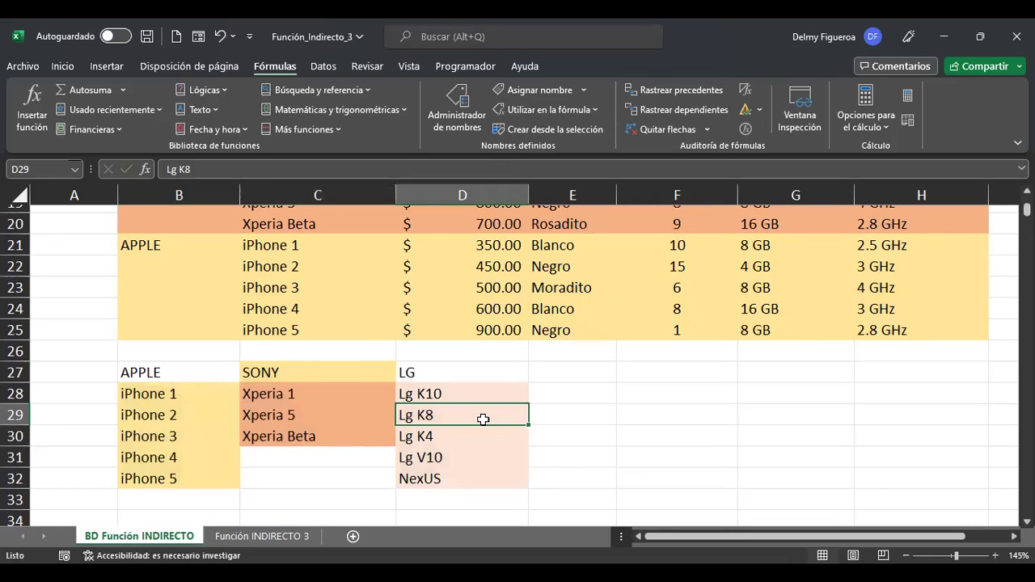
Create names for the model rows in C5:H25 from the left column only and check them in the Name Manager.
scroll(483, 419, up, 6)
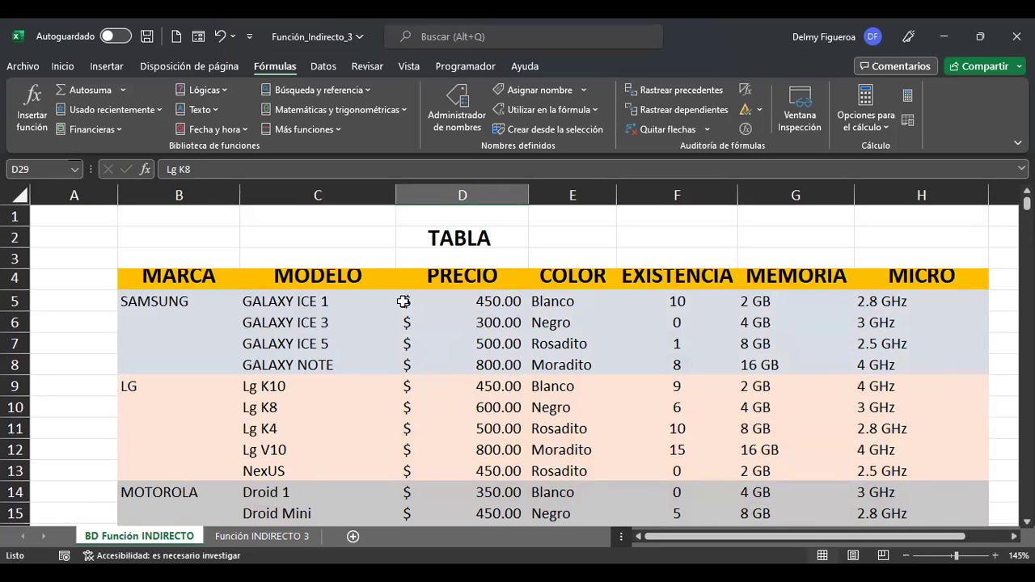
drag(548, 301, 890, 321)
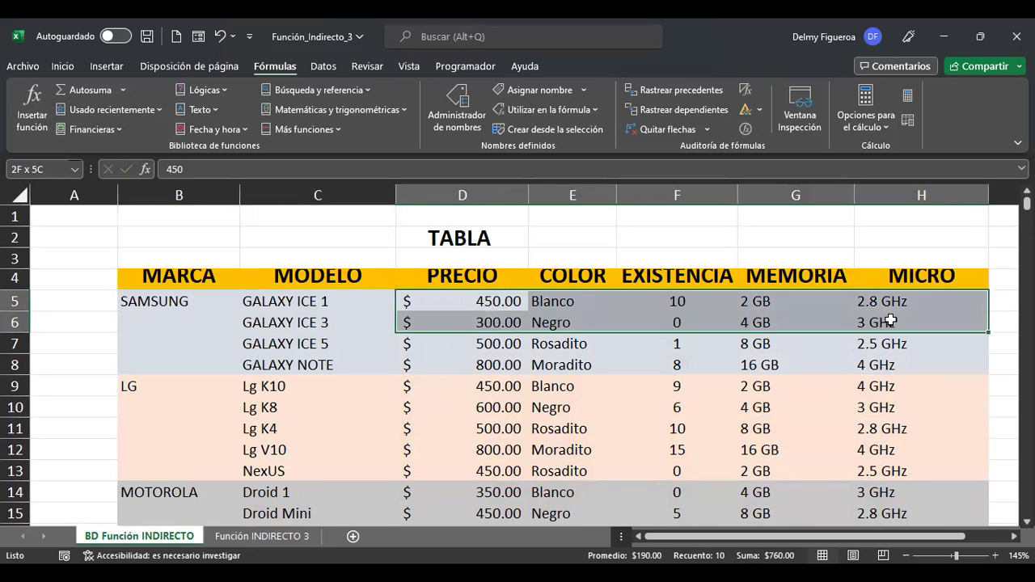
click(591, 307)
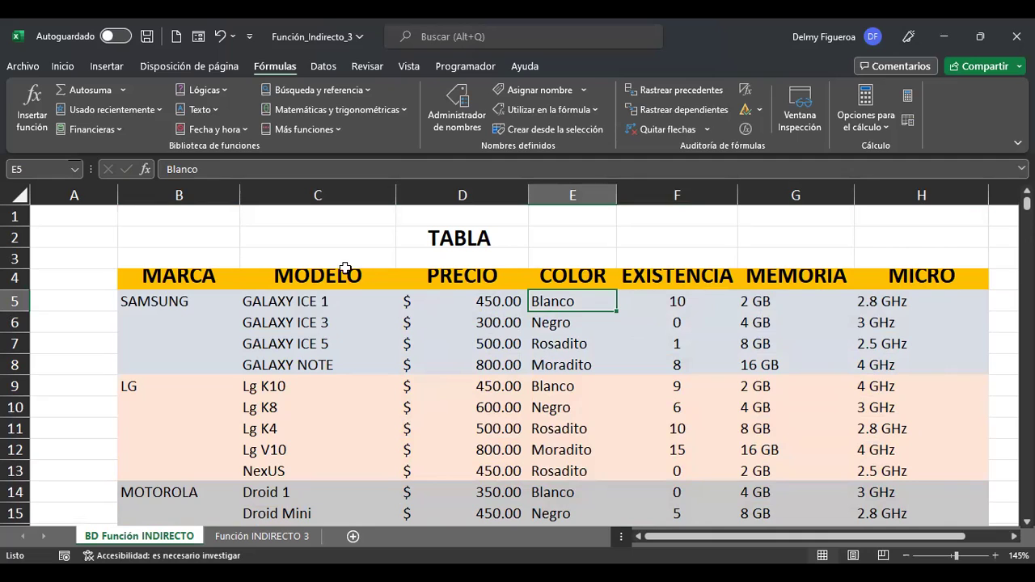
click(317, 302)
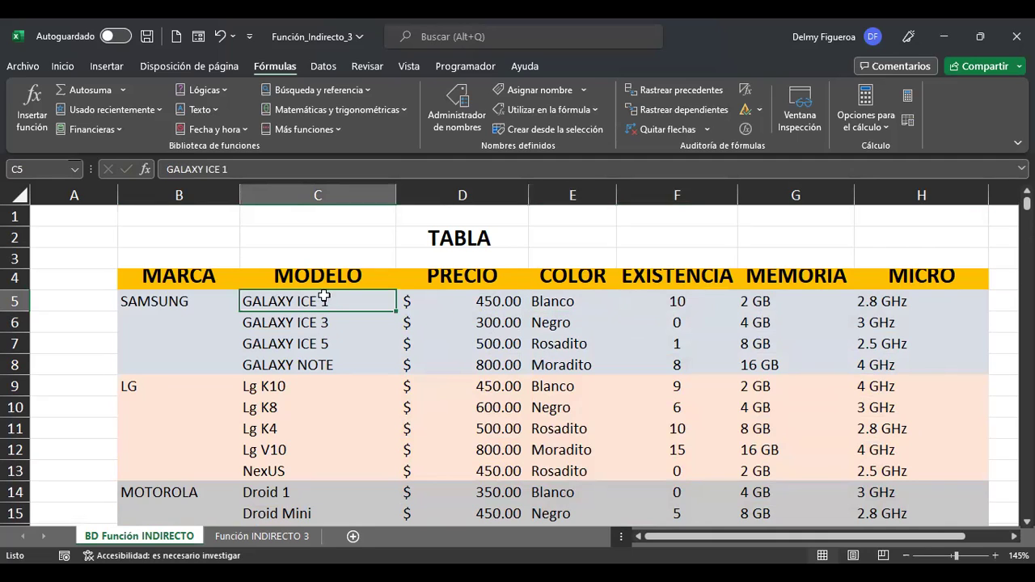
drag(318, 301, 866, 324)
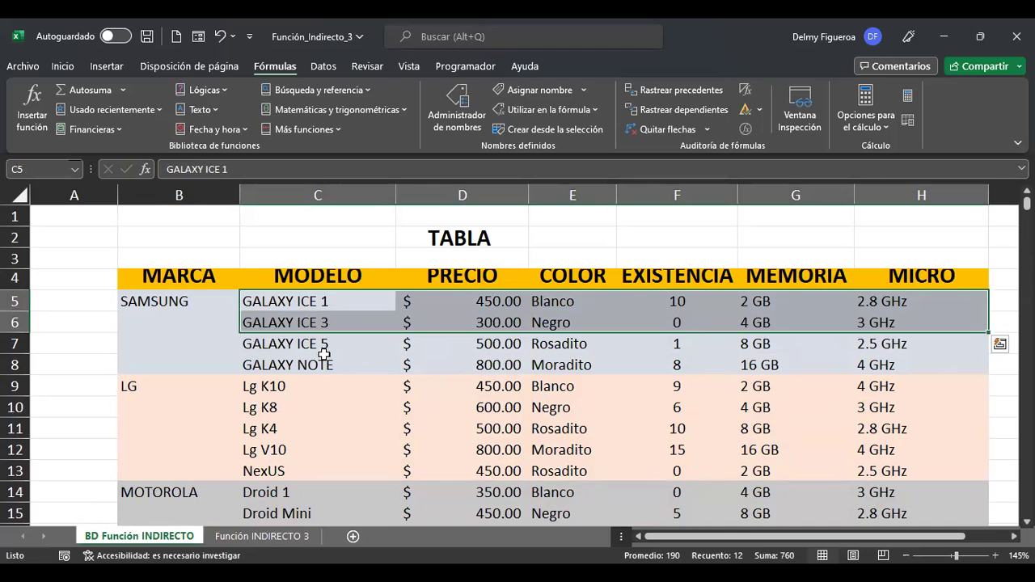
scroll(993, 360, down, 5)
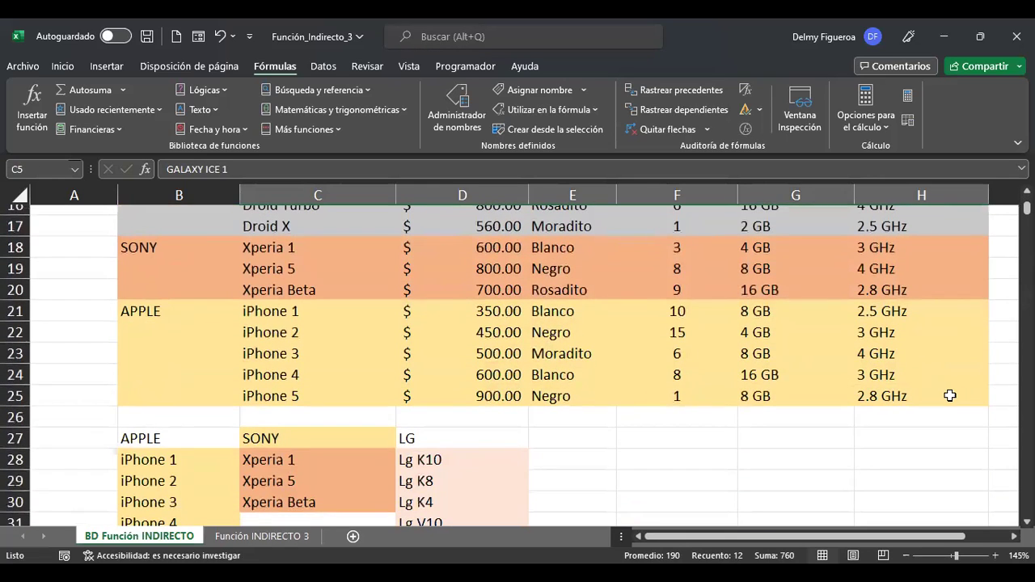
shift+click(950, 396)
scroll(947, 393, up, 5)
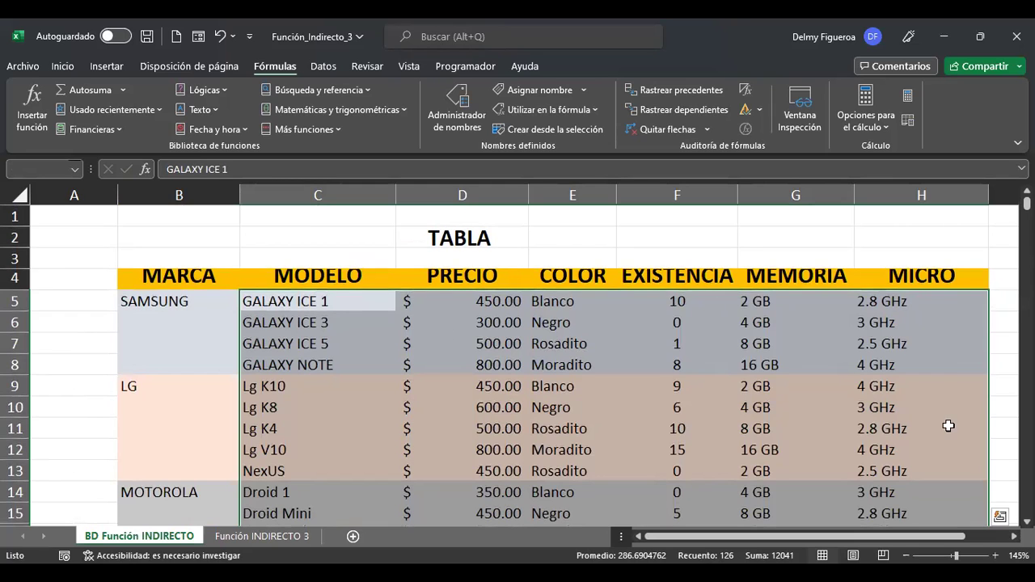
click(467, 104)
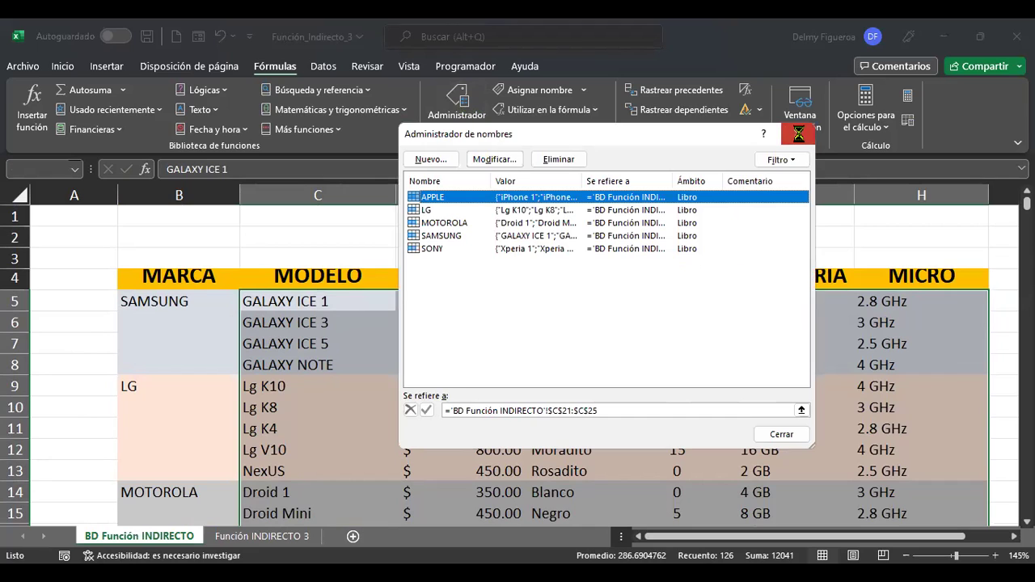
click(798, 133)
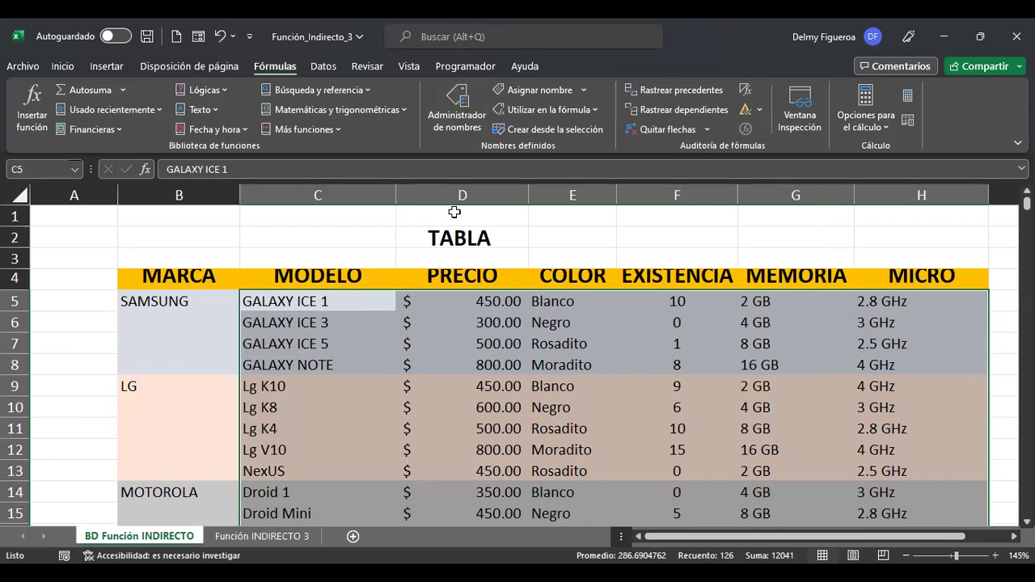
click(589, 134)
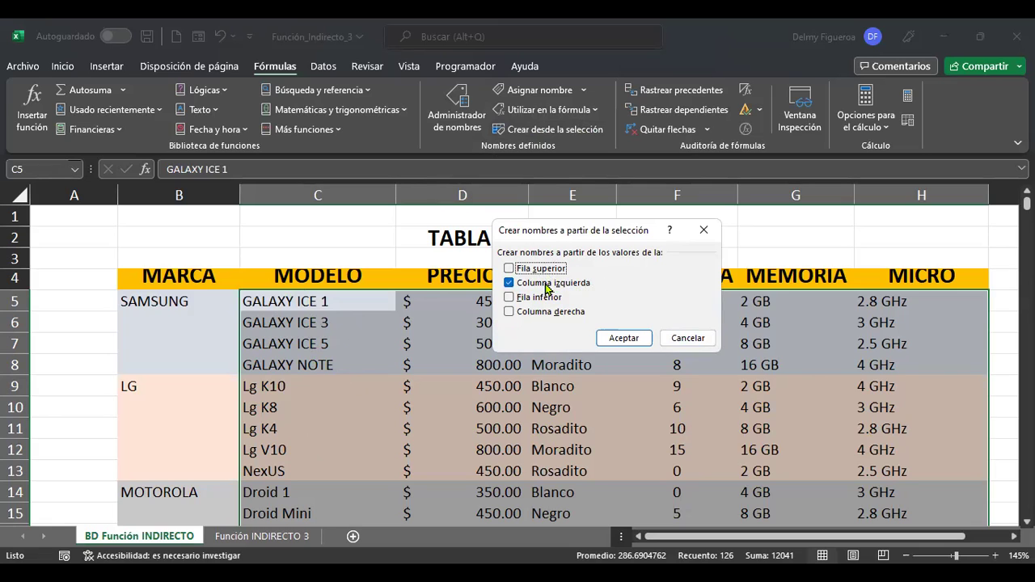
click(636, 338)
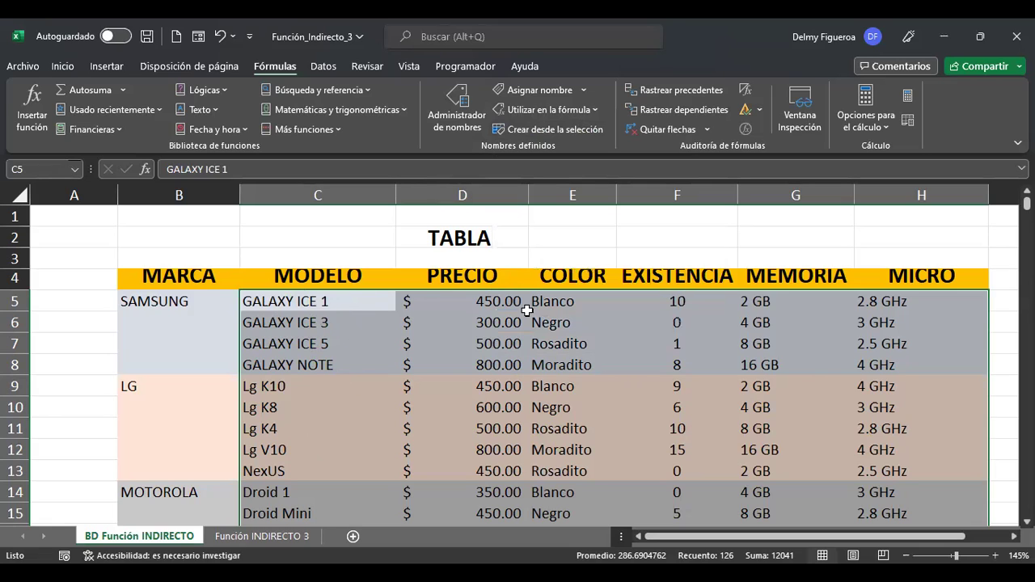
click(447, 114)
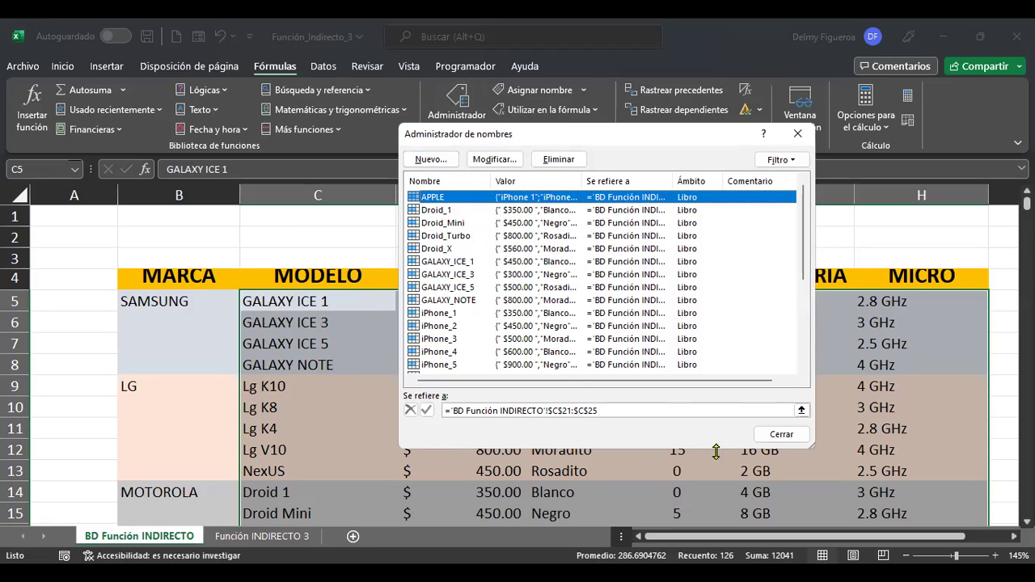
click(779, 437)
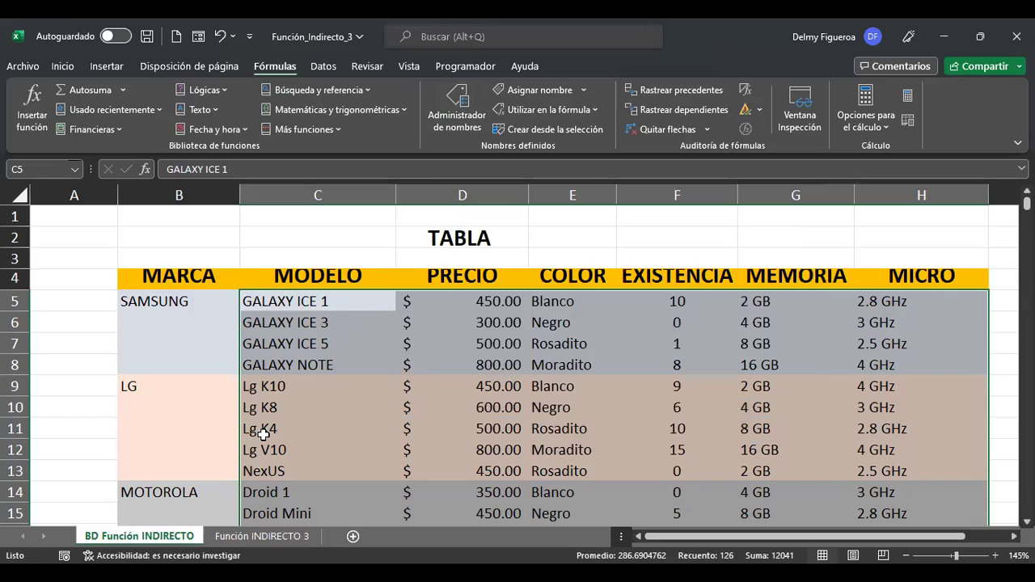
Enter SONY as the MARCA in cell D7 of the Función INDIRECTO 3 sheet.
click(256, 537)
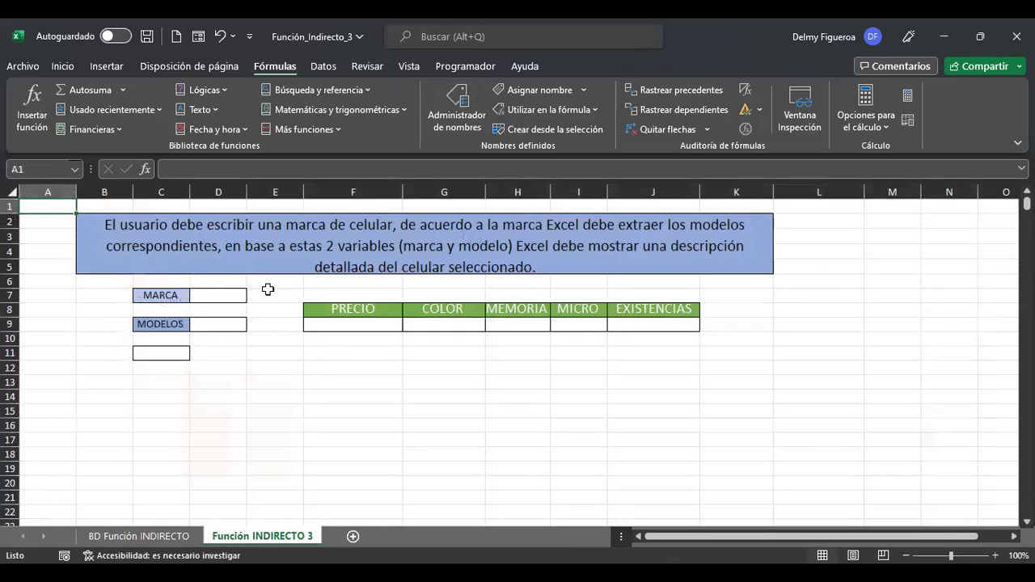
click(207, 294)
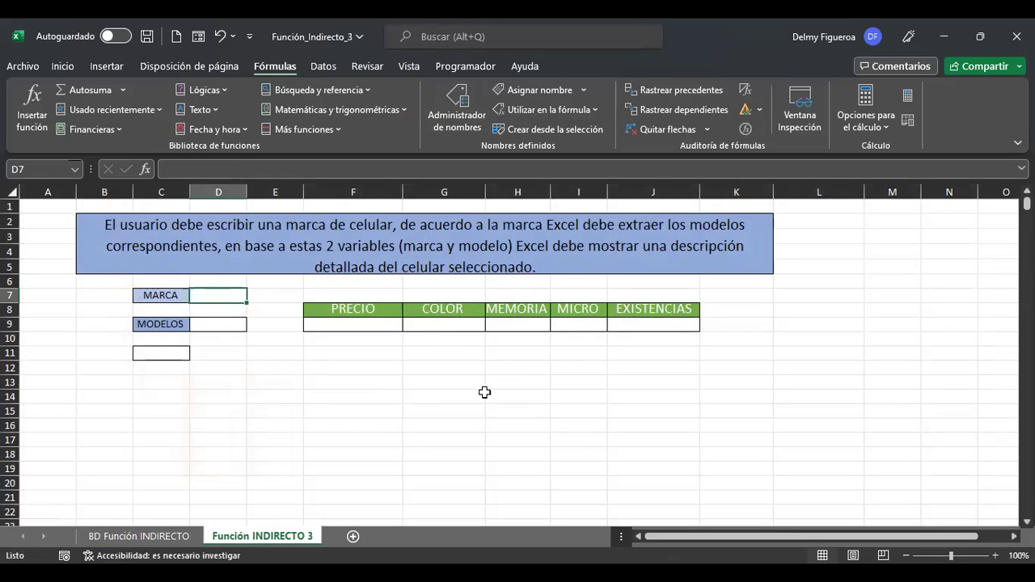
scroll(485, 390, up, 3)
key(ctrl+Home)
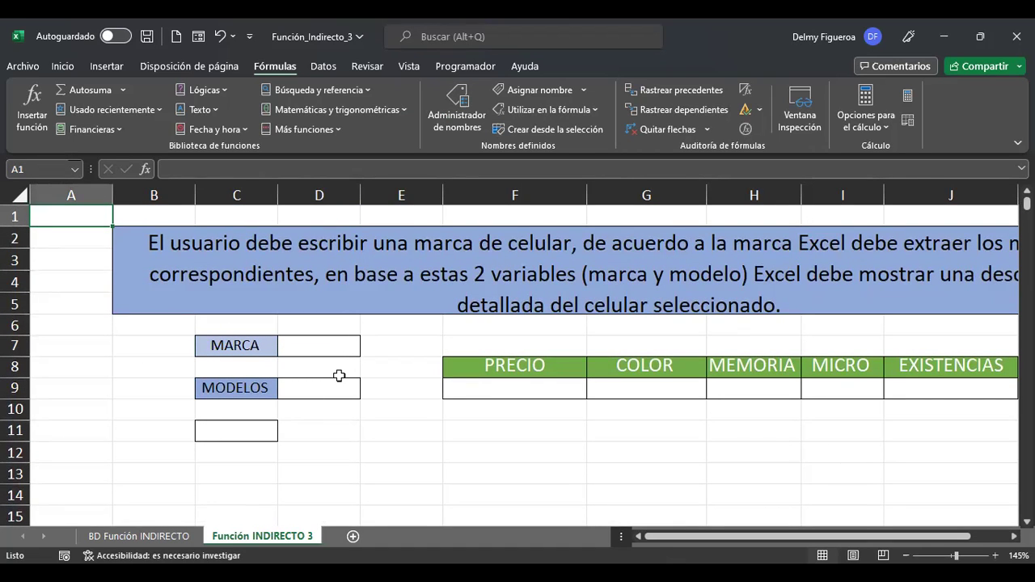
click(330, 343)
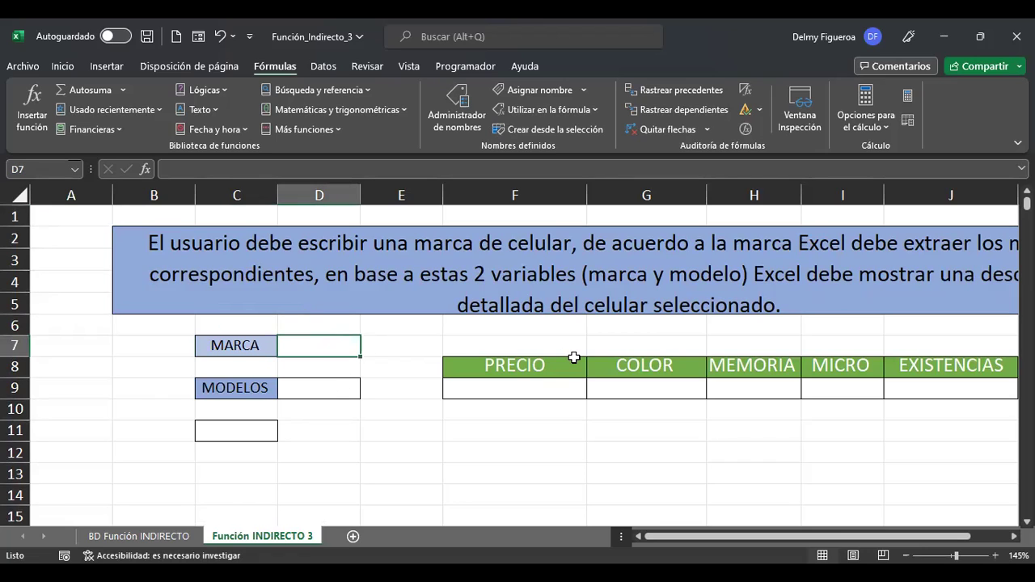
text(SONY)
key(Return)
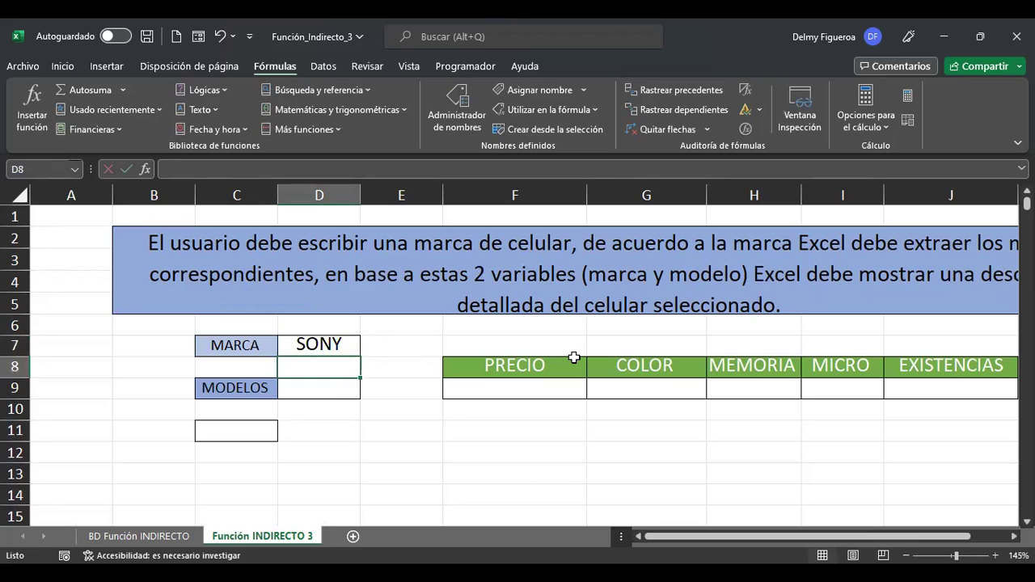
Add a list validation with source =INDIRECTO($D$7) to the MODELOS cell D9 and choose Xperia 5 from it.
click(334, 392)
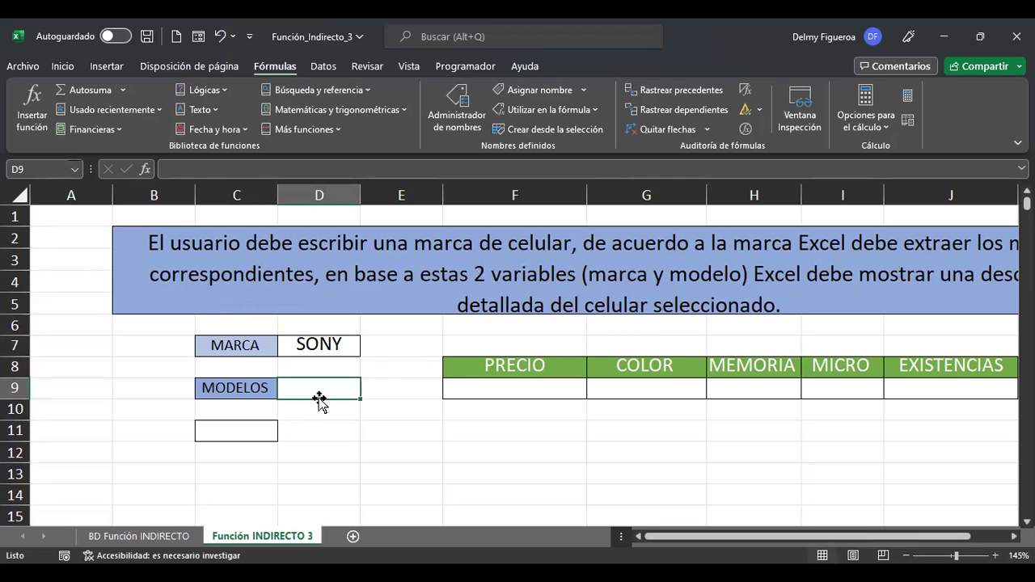
click(324, 65)
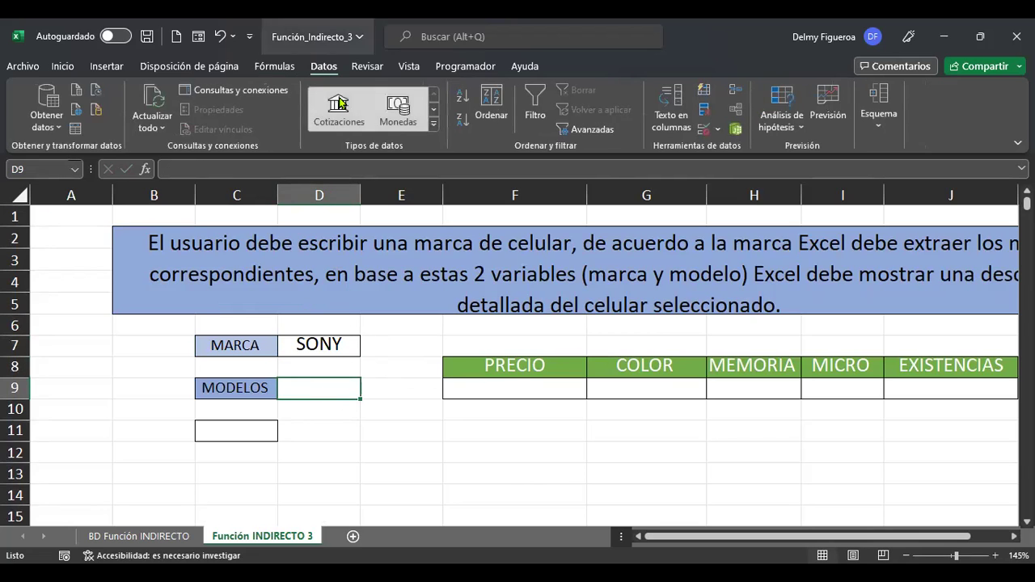
click(703, 128)
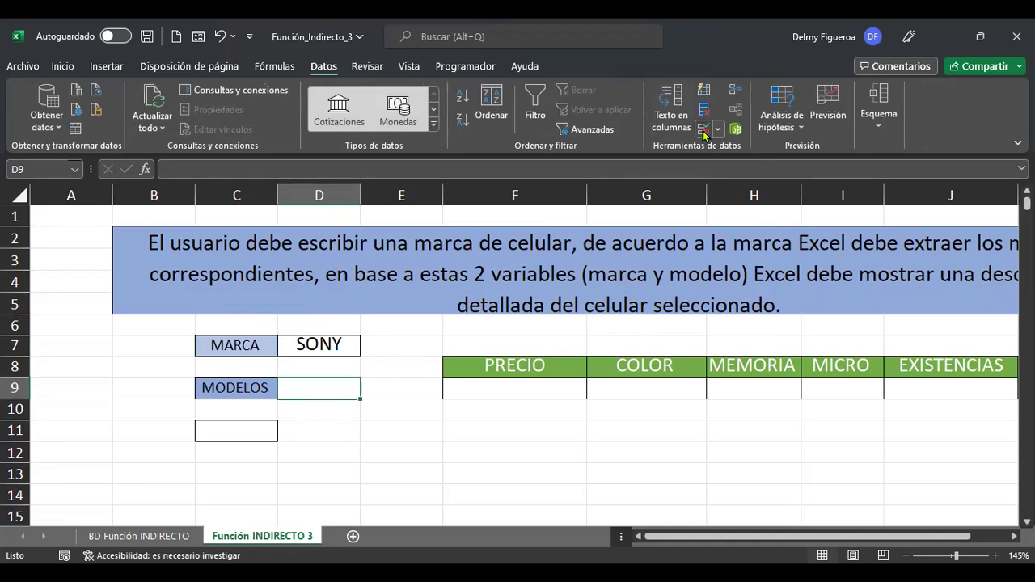
click(555, 254)
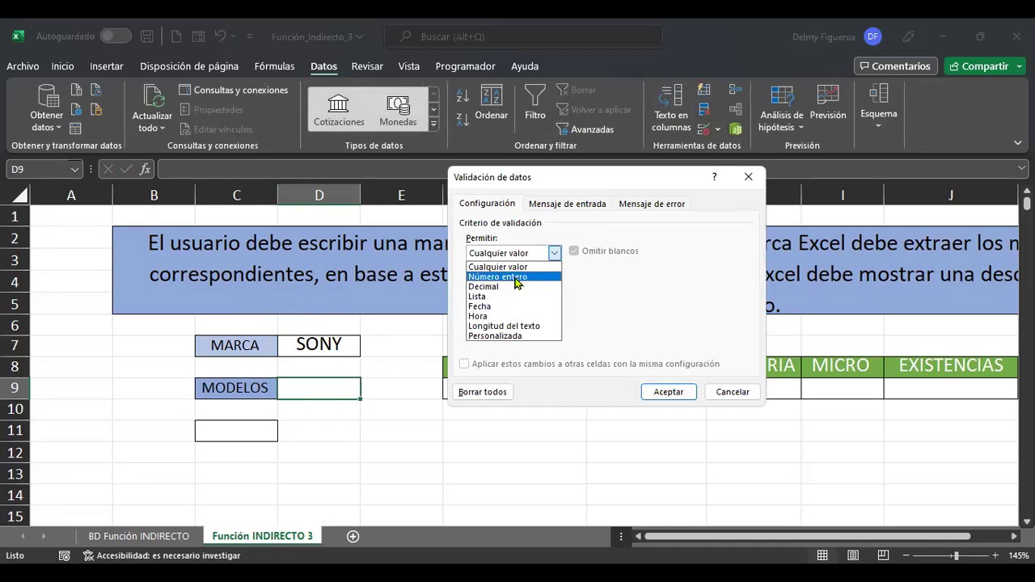
click(507, 297)
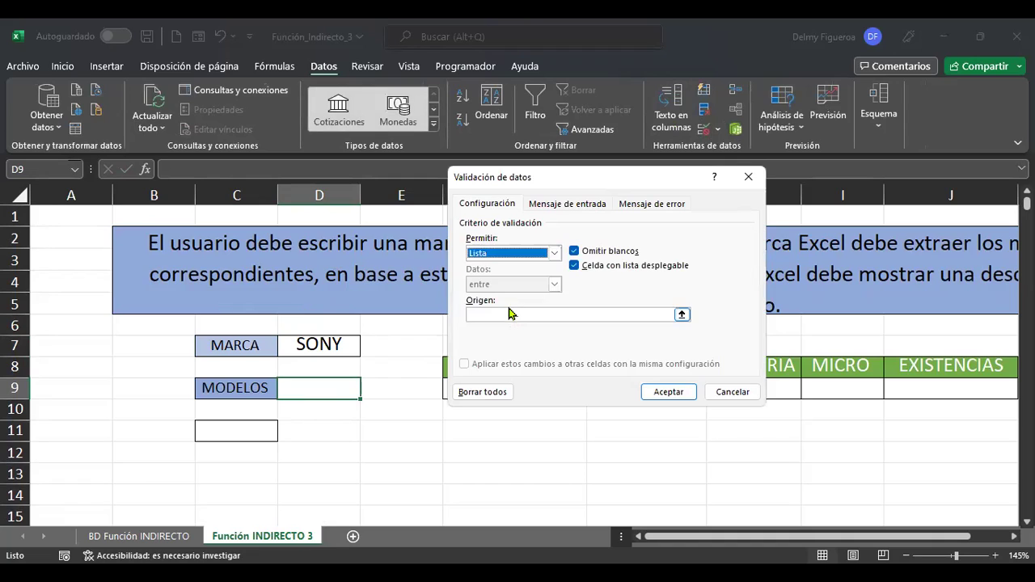
click(510, 314)
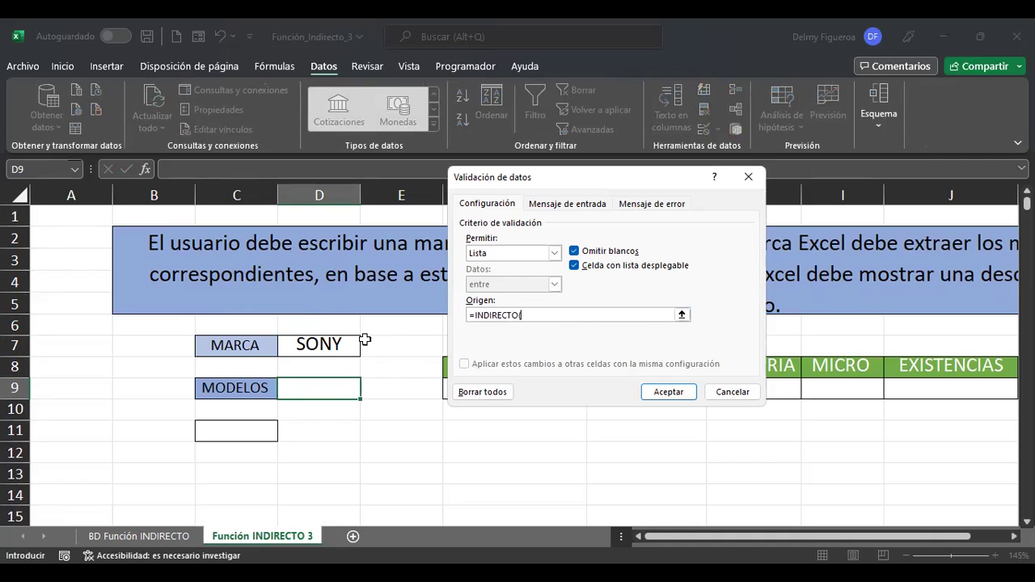
click(322, 345)
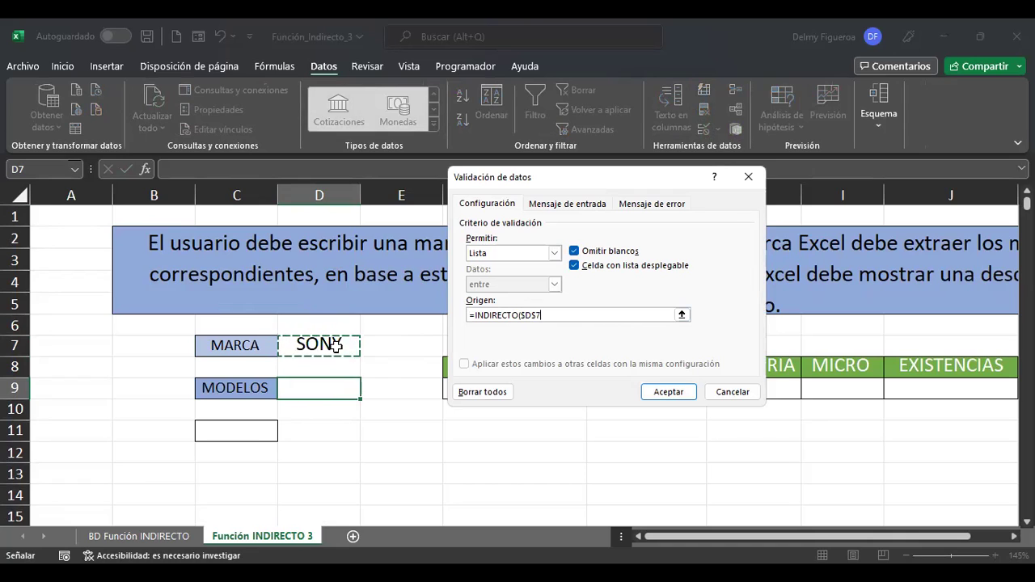
text())
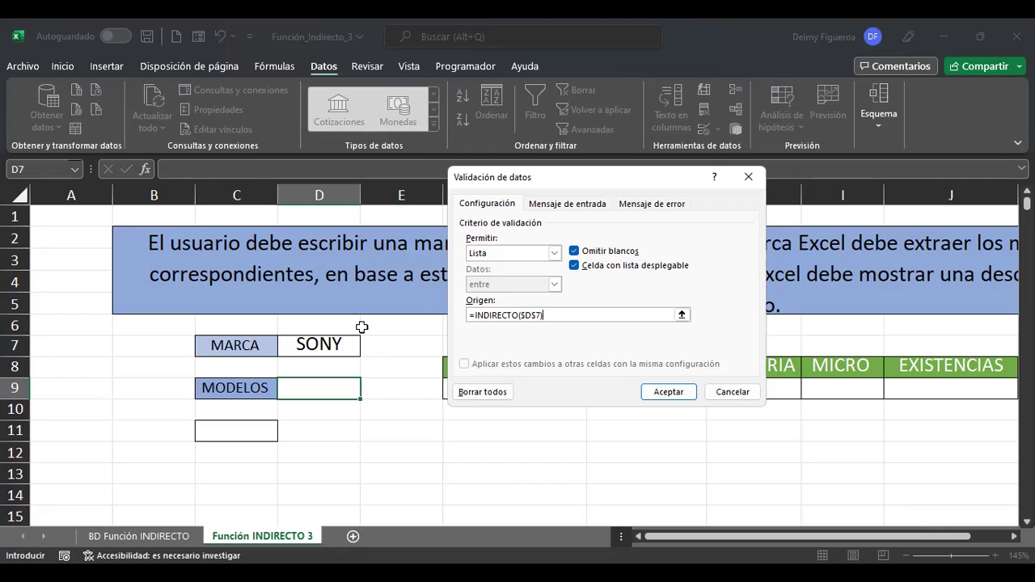
click(669, 394)
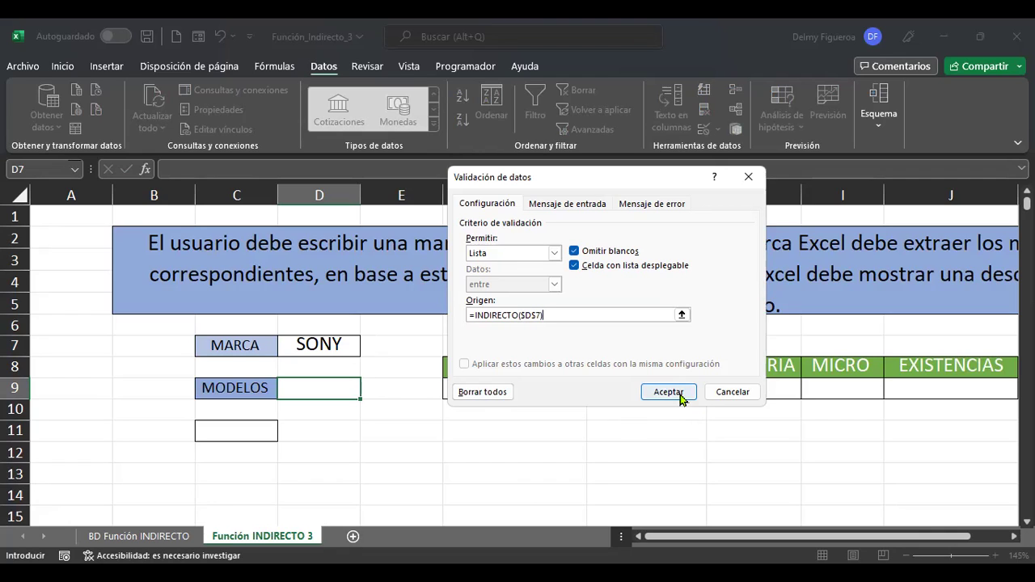
click(368, 391)
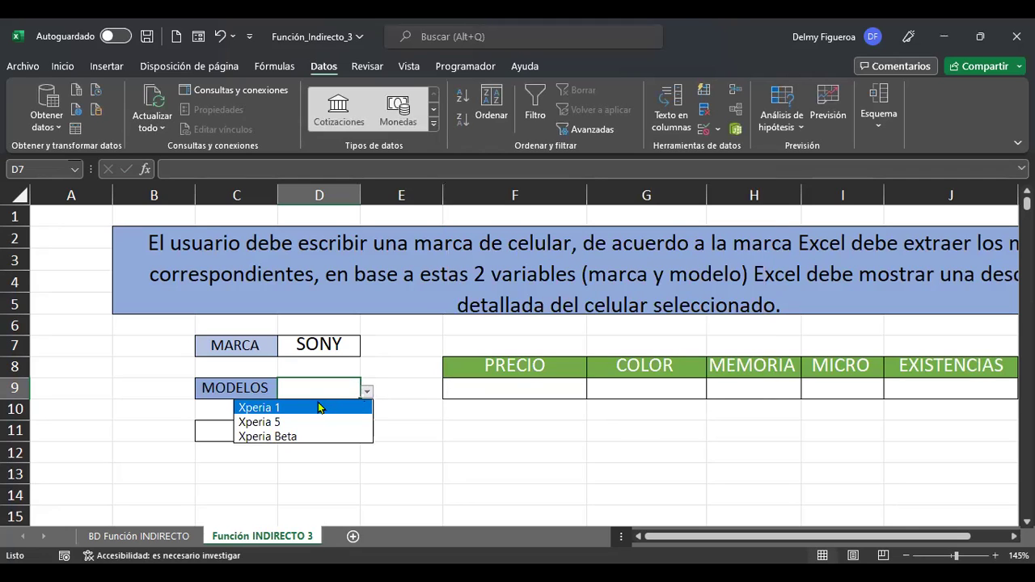
click(305, 422)
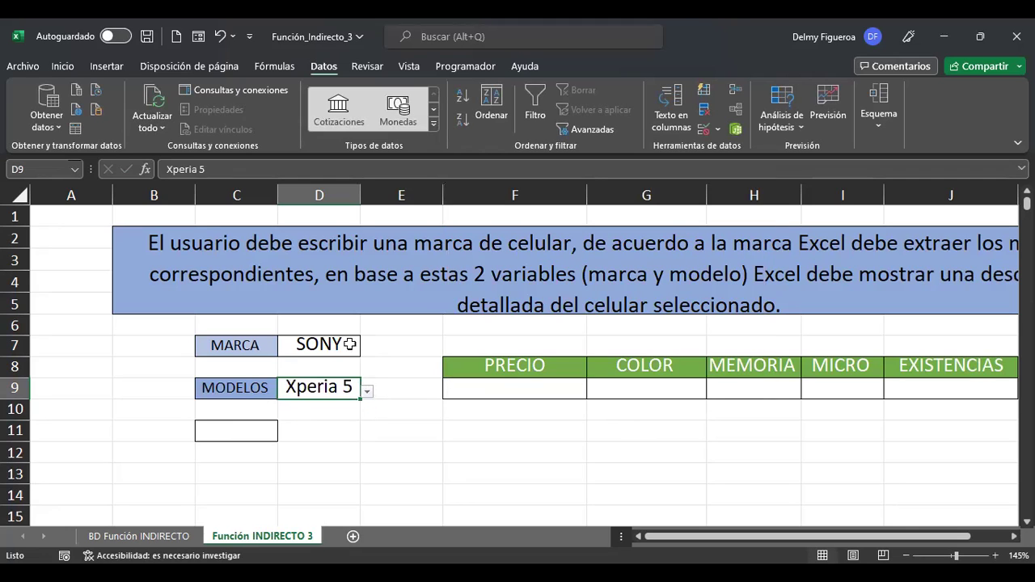
Change the MARCA in D7 to LG and choose Lg K4 as the model in D9.
click(349, 343)
text(LG)
key(Return)
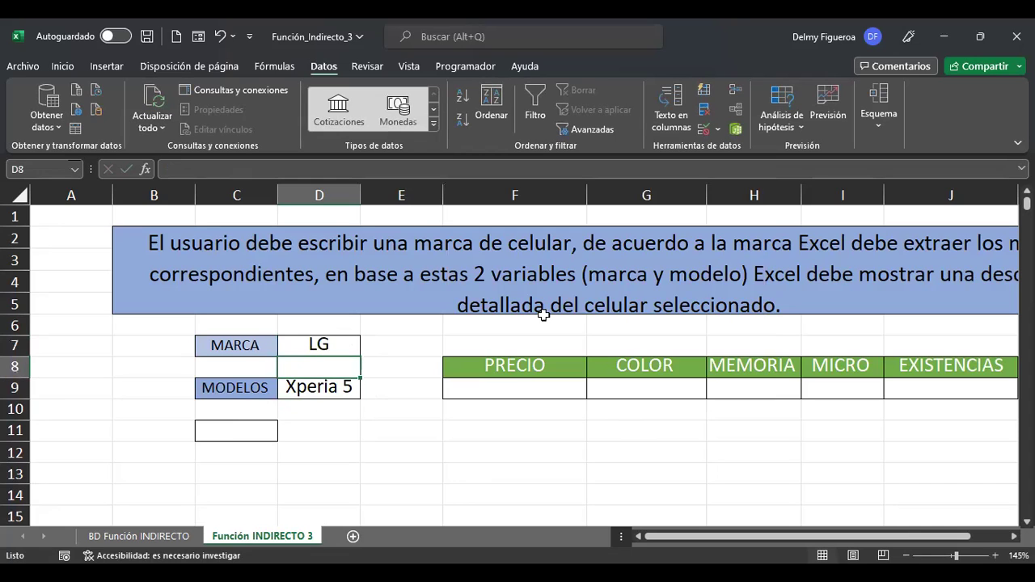
click(343, 387)
click(370, 391)
click(356, 386)
click(366, 394)
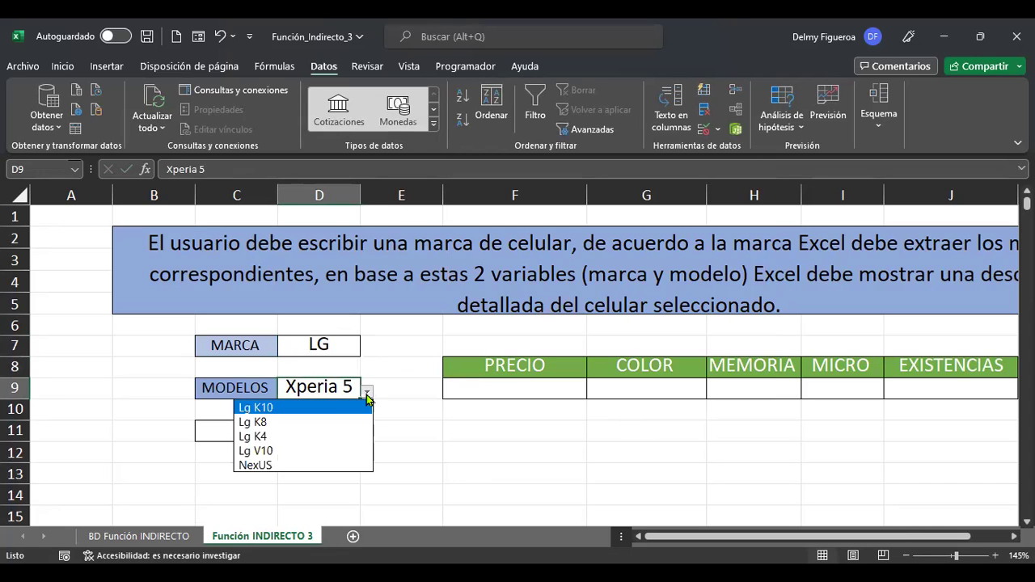
click(307, 447)
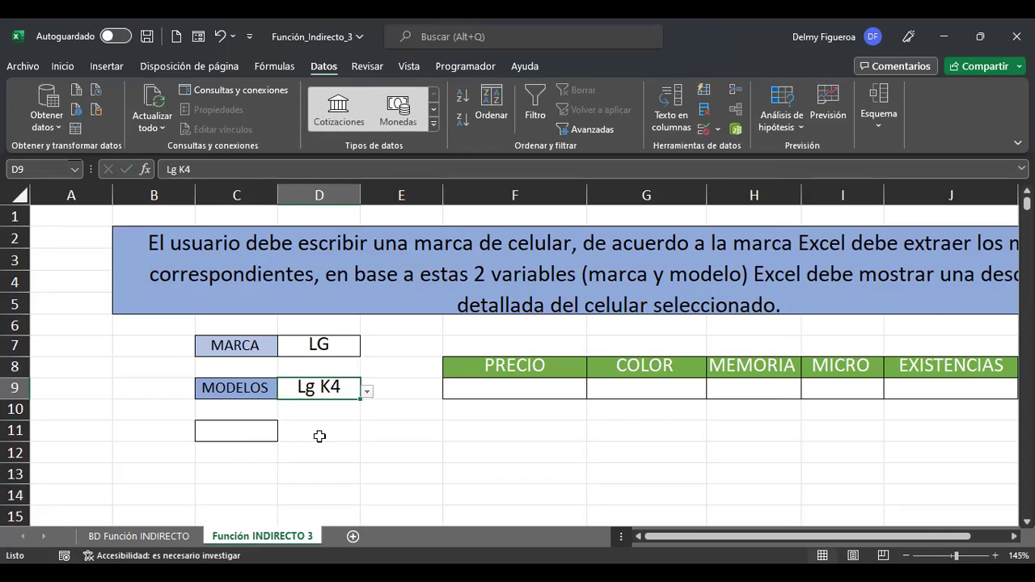
Enter +SUSTITUIR(D9;" ";"_") in C11 to replace the spaces in the chosen model with underscores.
click(236, 431)
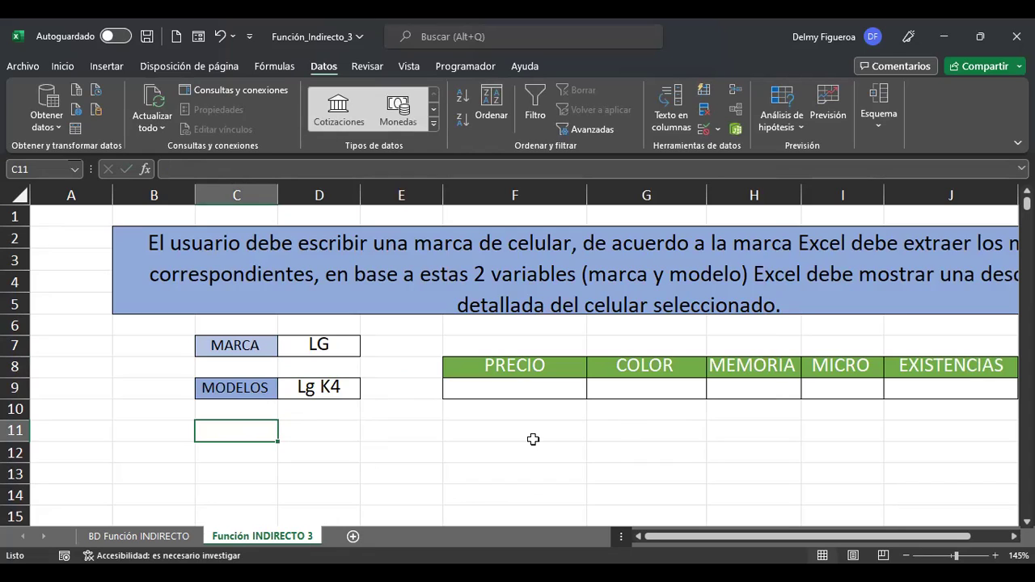
text(+)
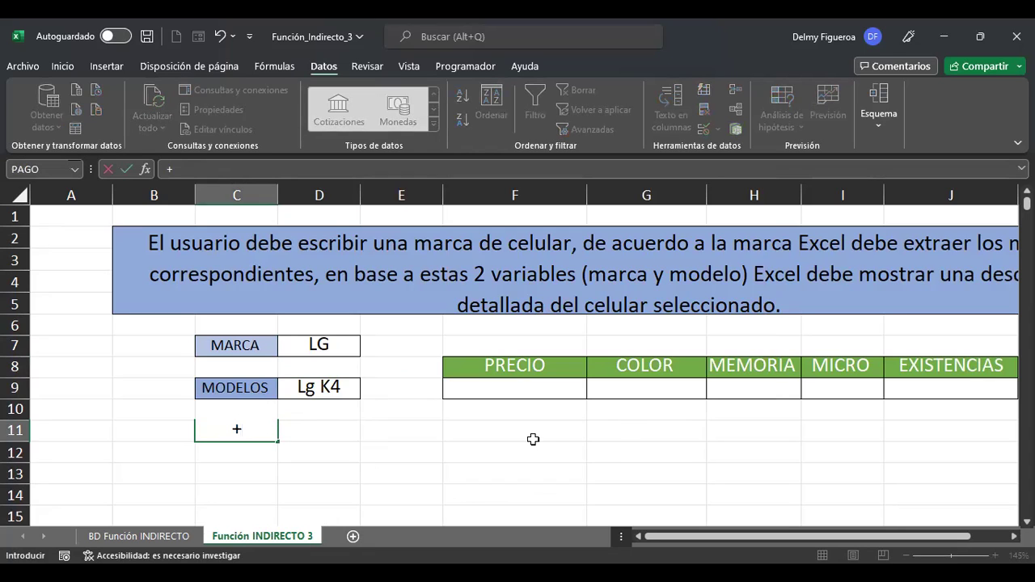
text(SUS)
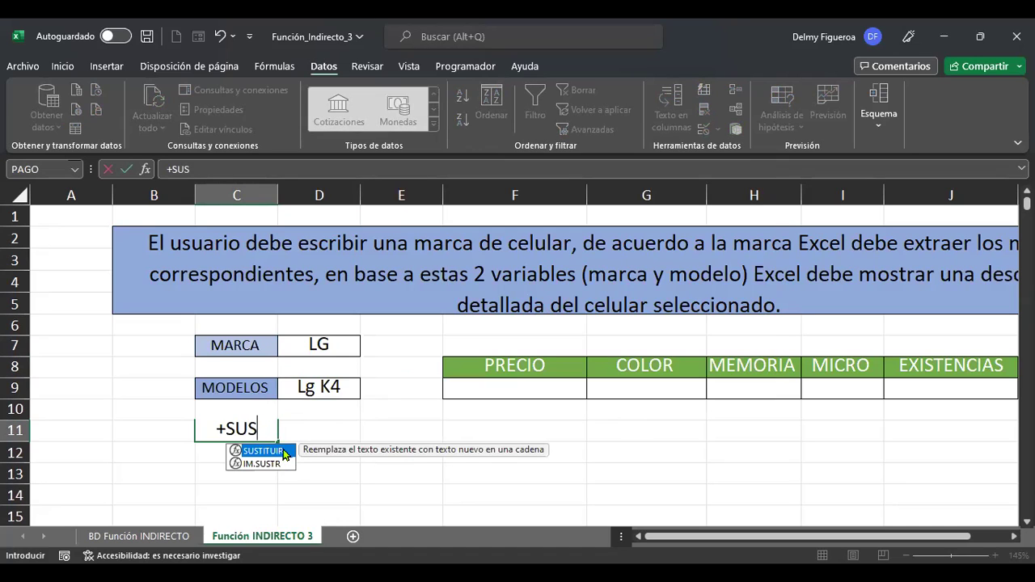
double_click(283, 448)
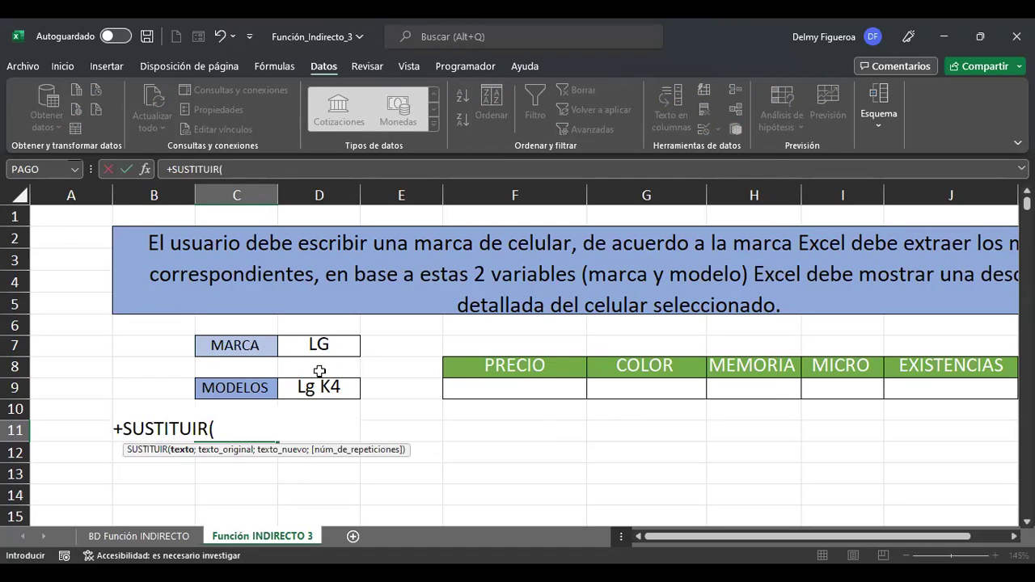
click(324, 388)
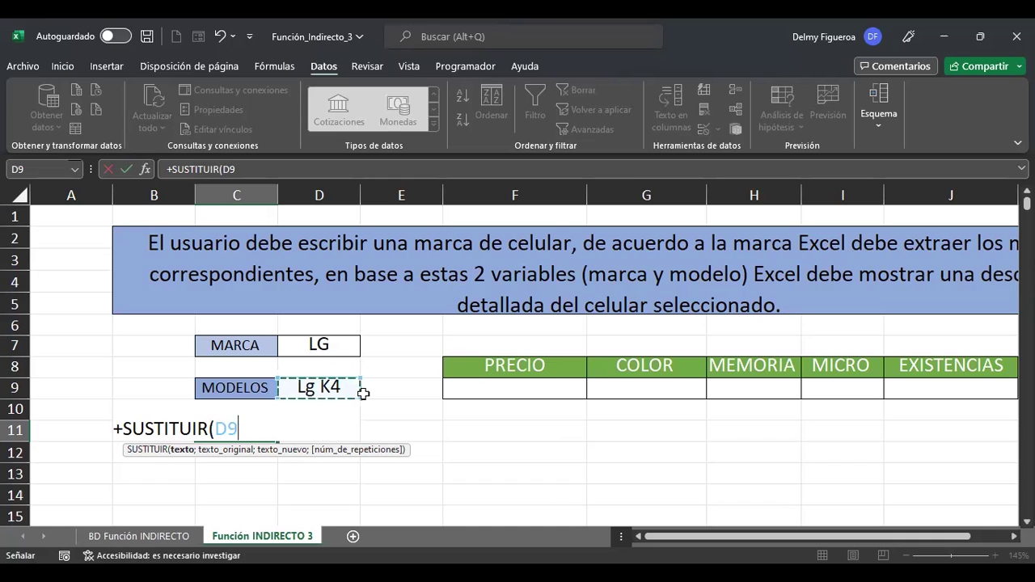
text(;)
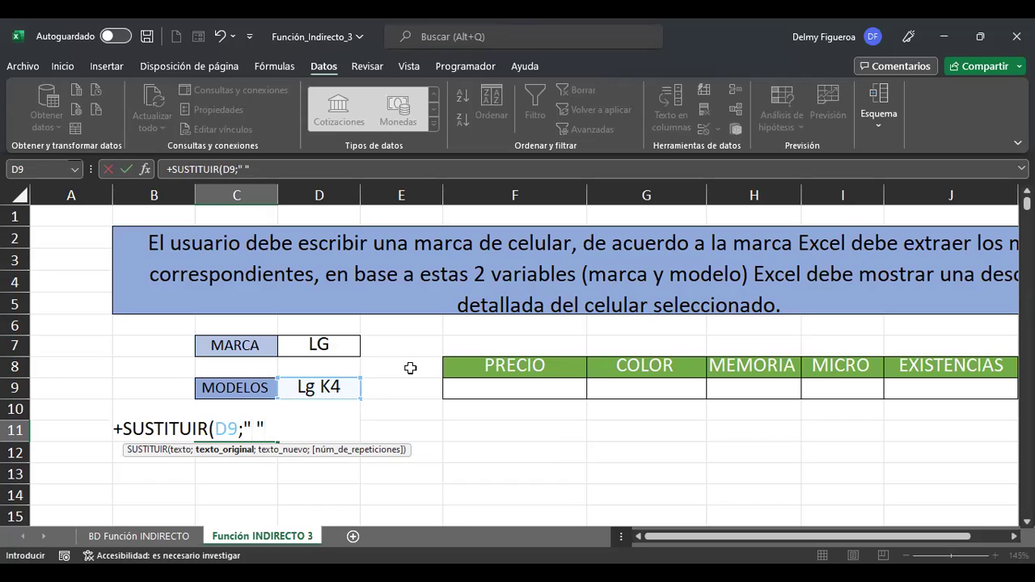
text(" ";)
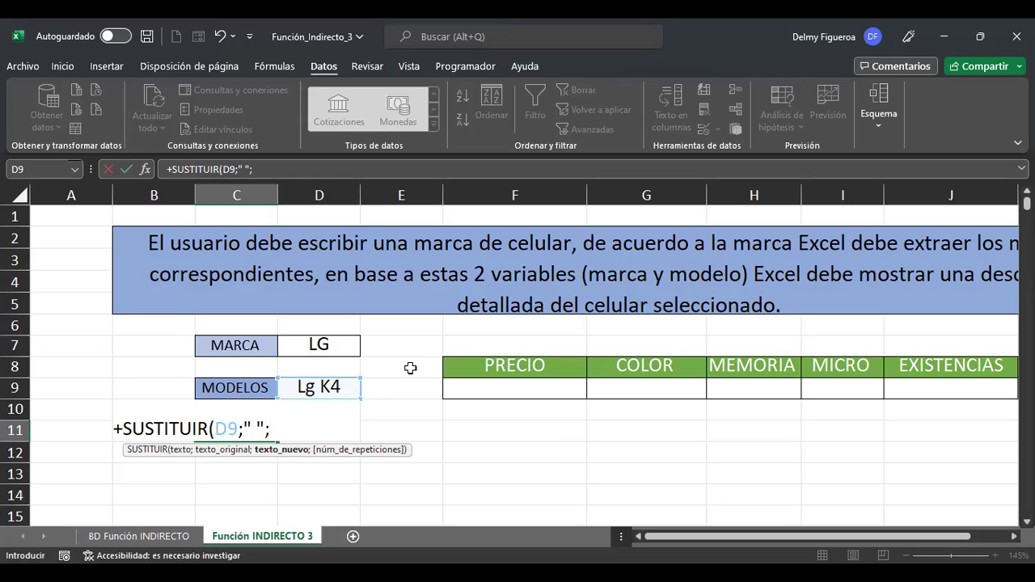
text("_"))
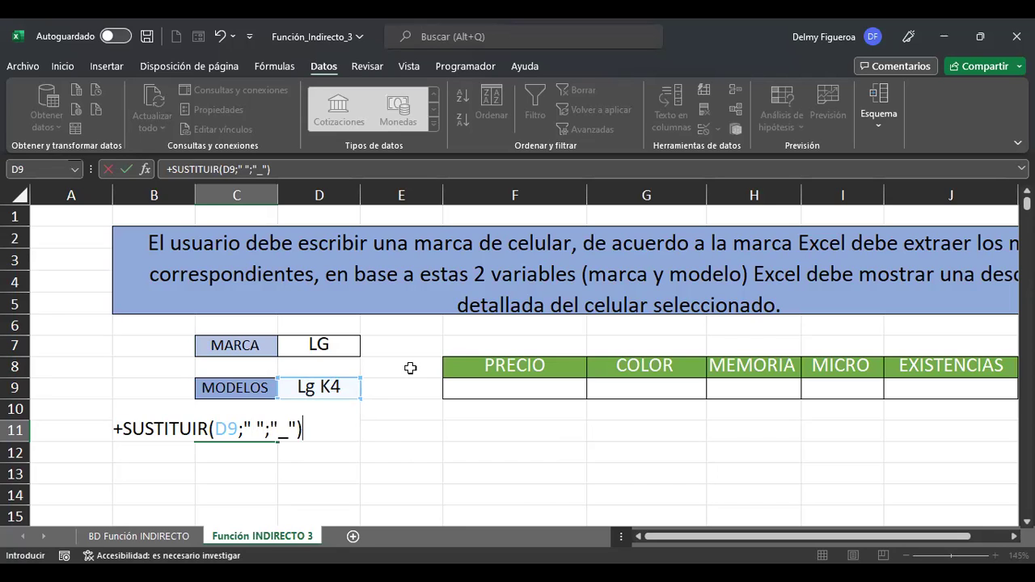
key(Return)
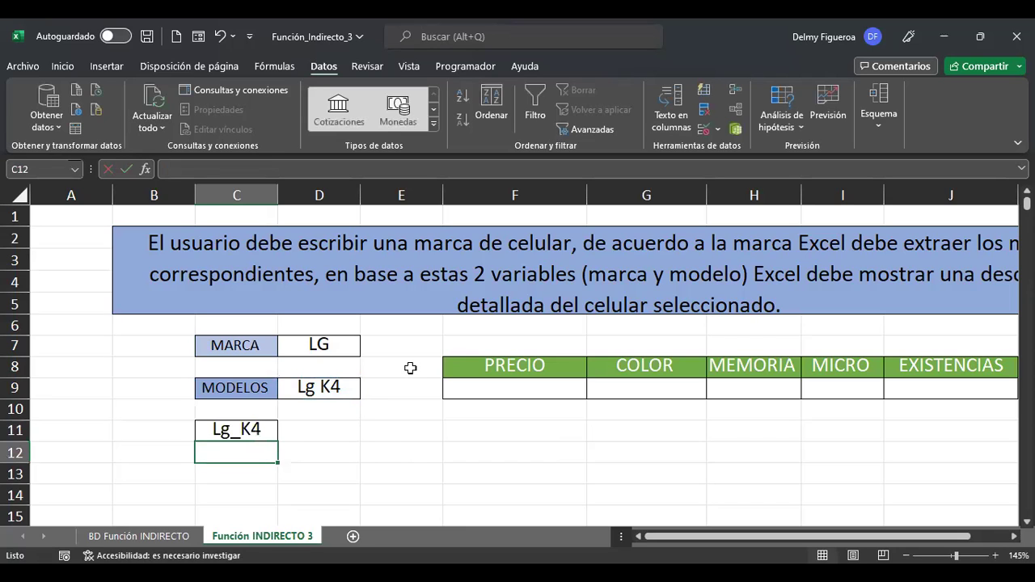
Enter an INDIRECTO formula referring to C11 in F9 under PRECIO to extract the selected model's data row.
click(510, 389)
text(+)
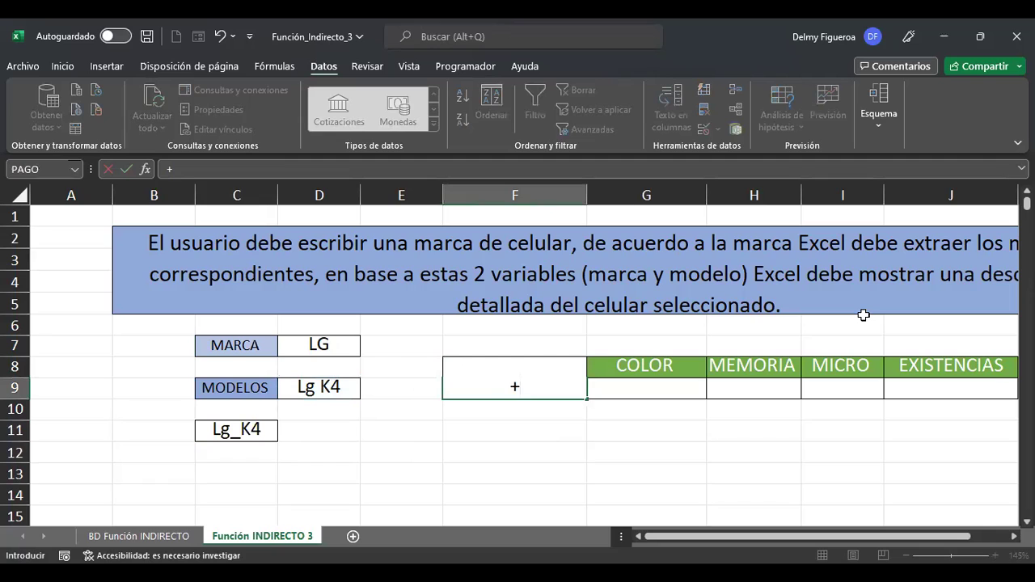
text(INDI)
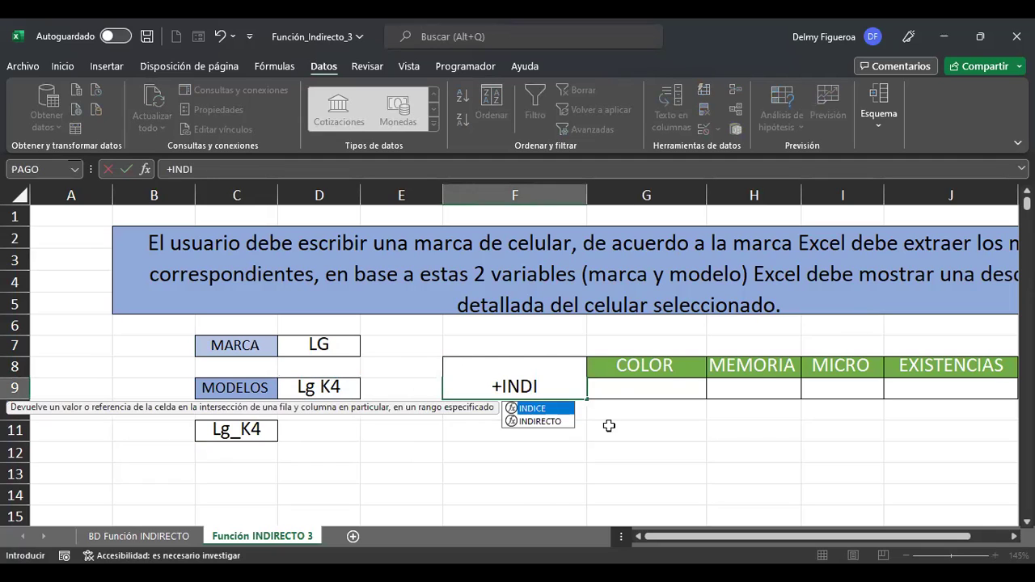
double_click(550, 420)
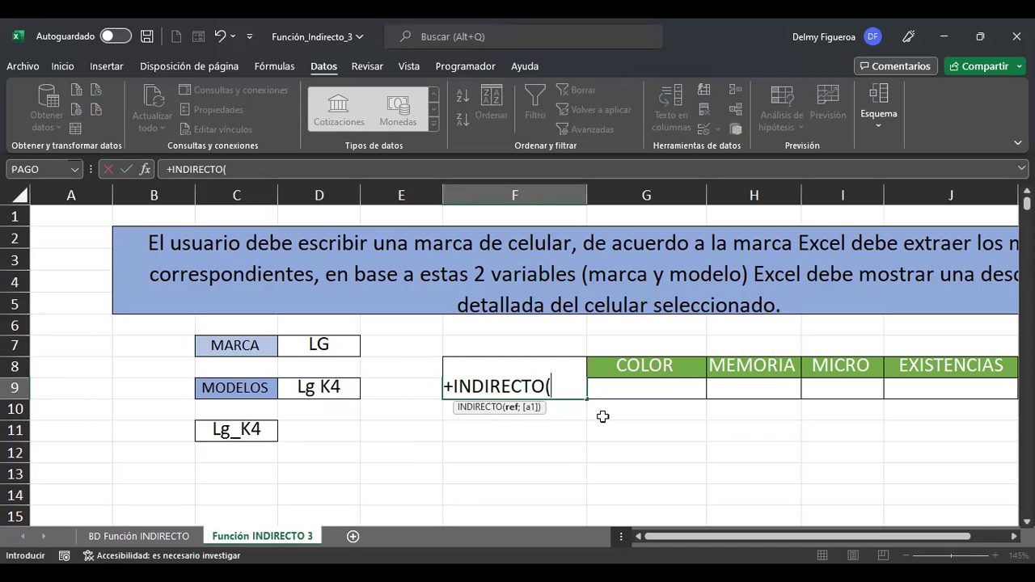
click(245, 430)
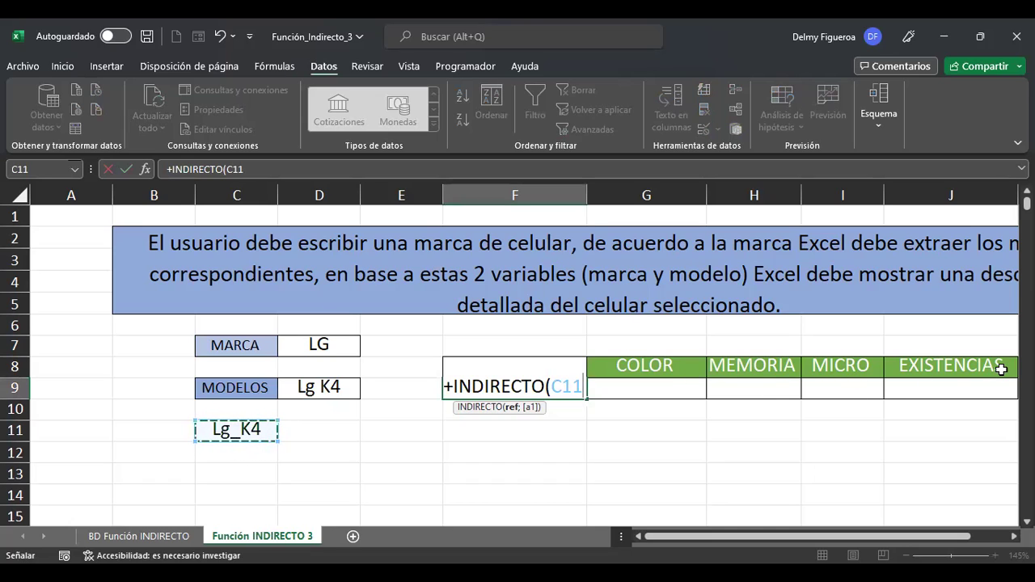
key(Return)
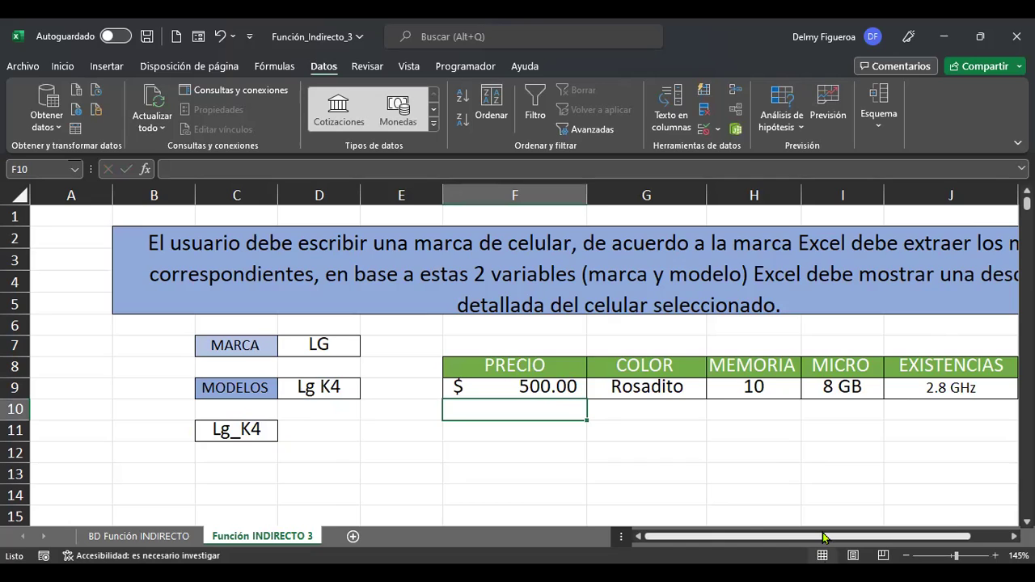
Copy the MEMORIA heading in H8 over the MICRO heading in I8.
scroll(823, 533, right, 1)
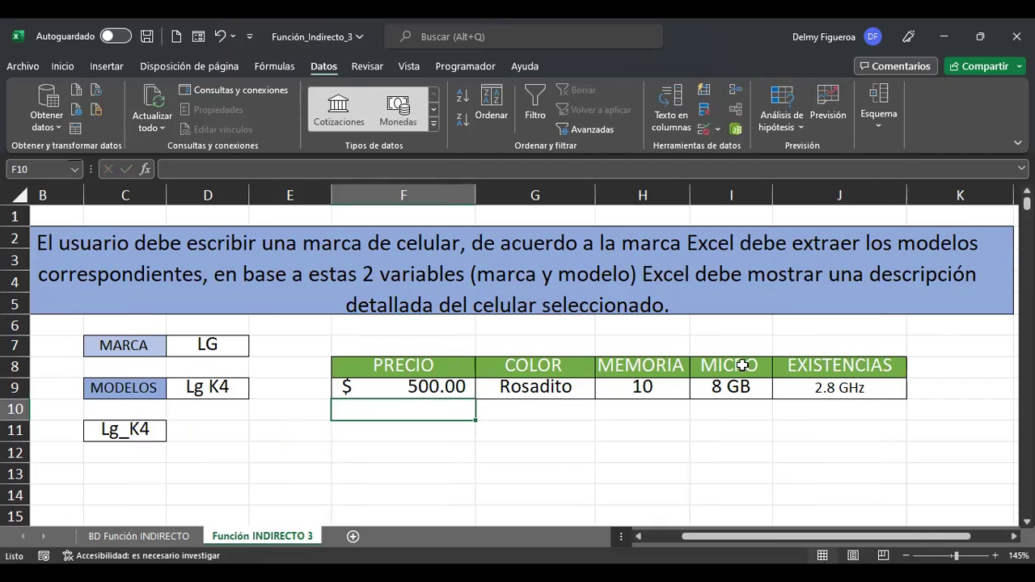
click(662, 369)
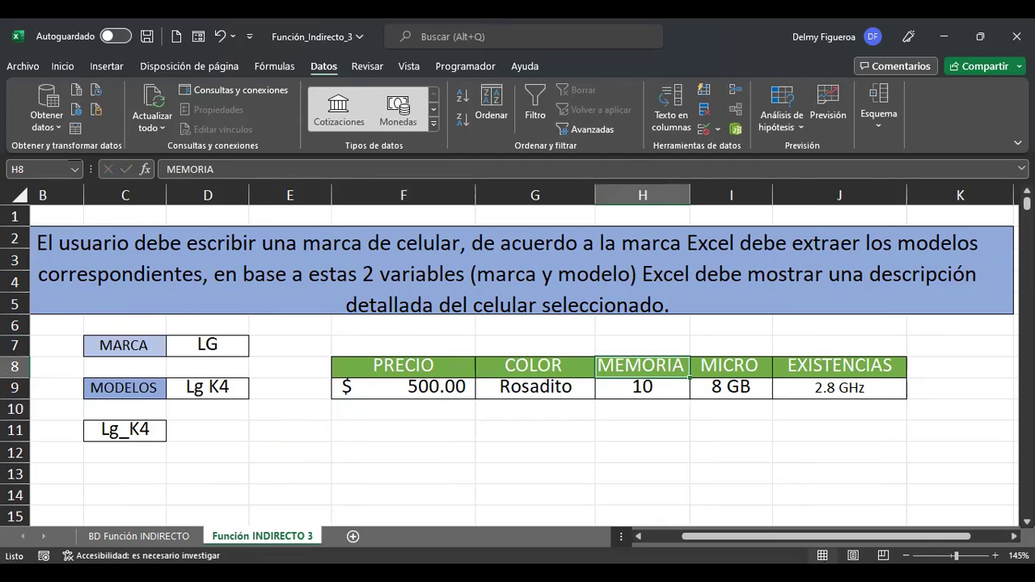
key(ctrl+c)
click(731, 366)
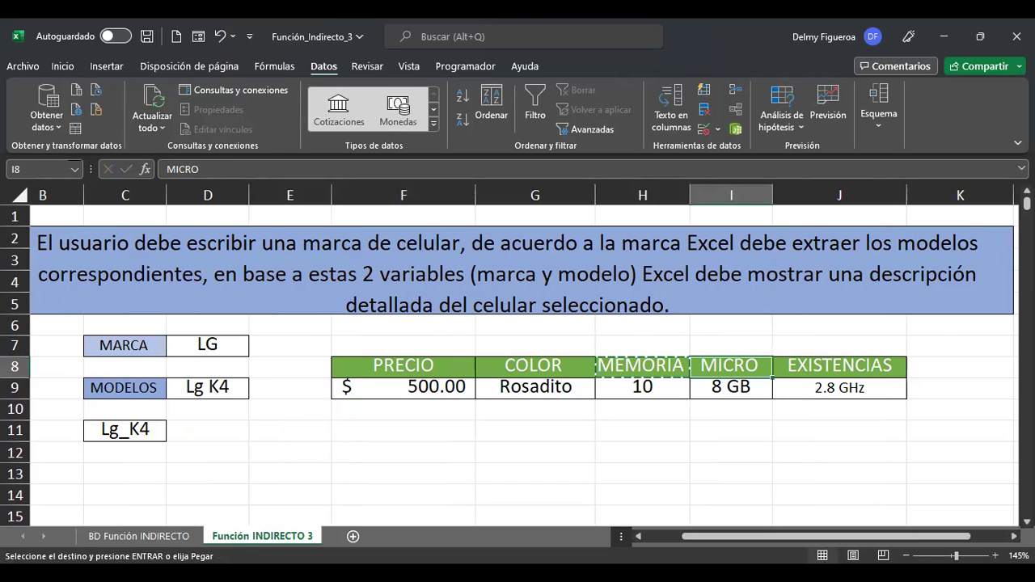
key(ctrl+v)
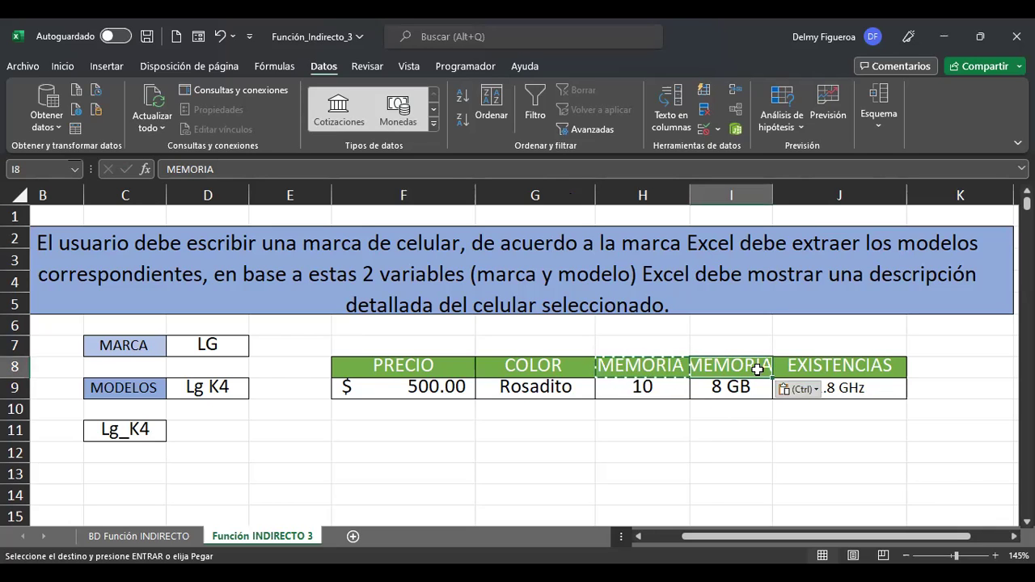
Compare the result headings with the column order from PRECIO to MICRO in the BD Función INDIRECTO source table.
click(465, 428)
click(437, 386)
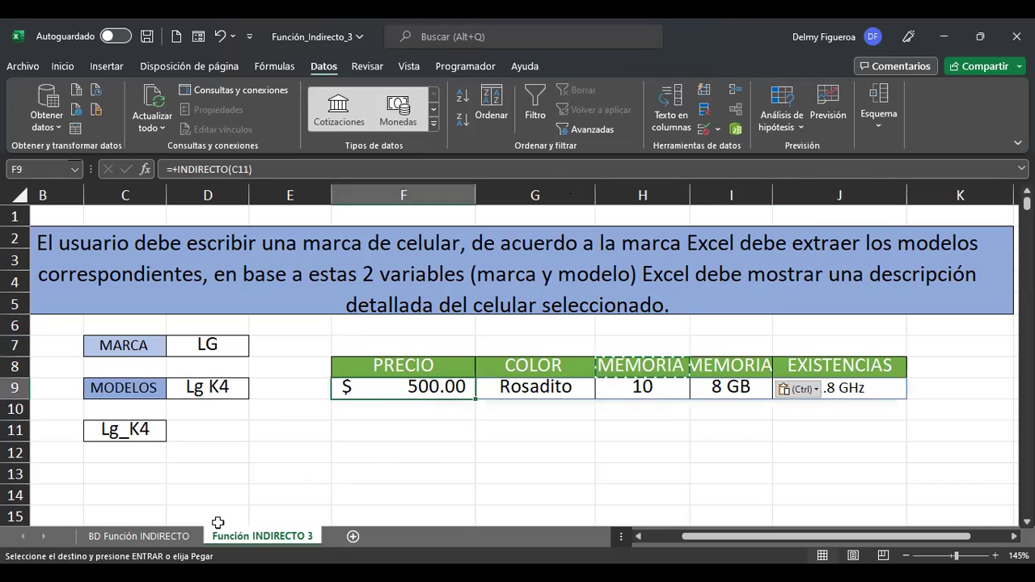
click(179, 538)
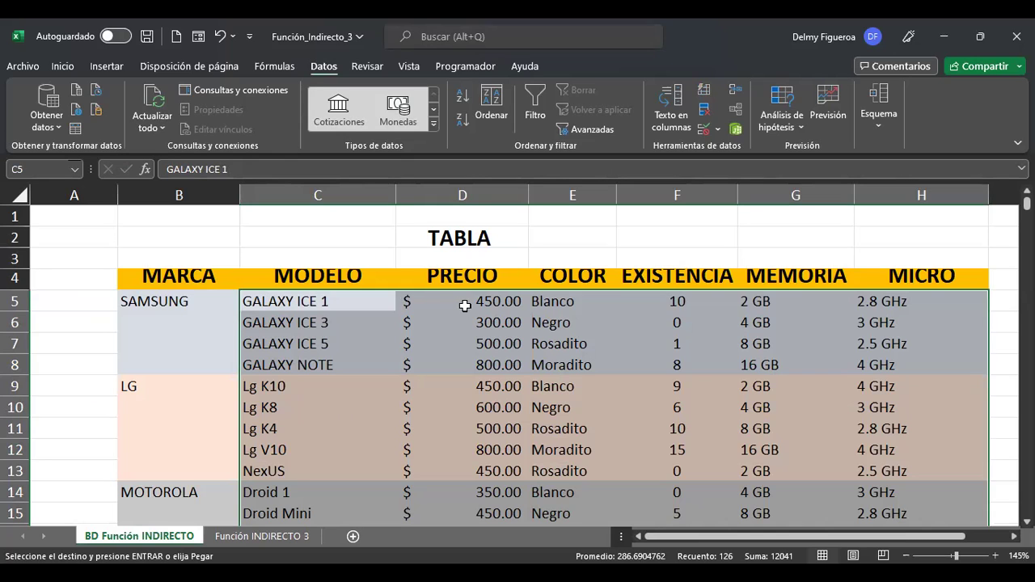
click(465, 304)
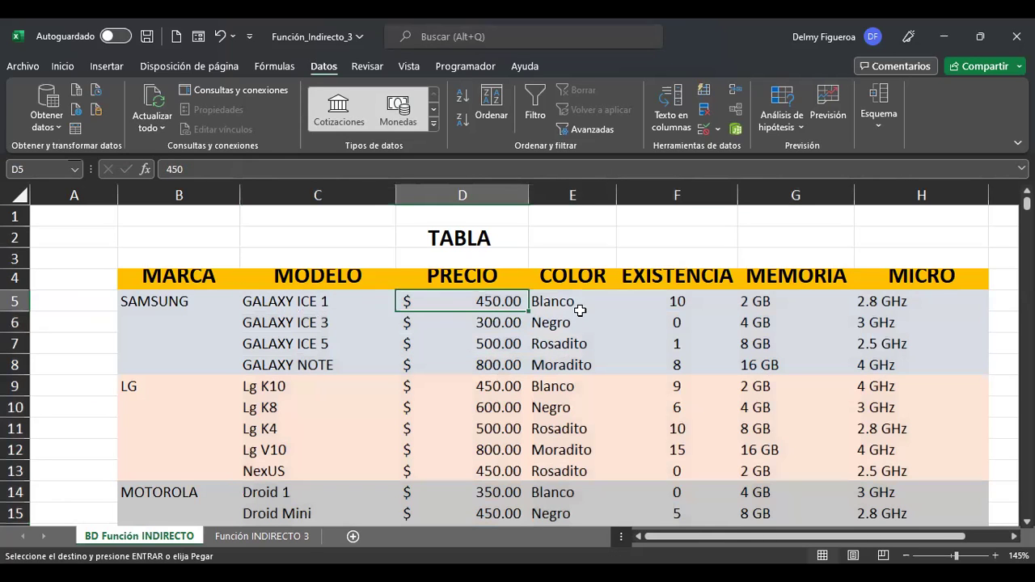
click(579, 311)
click(663, 303)
click(745, 301)
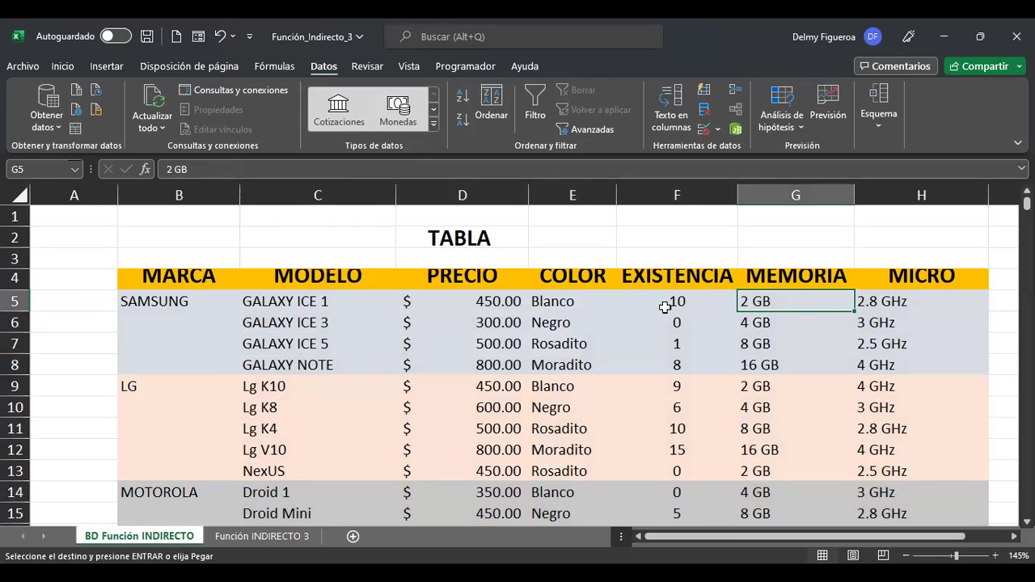
click(882, 301)
click(745, 300)
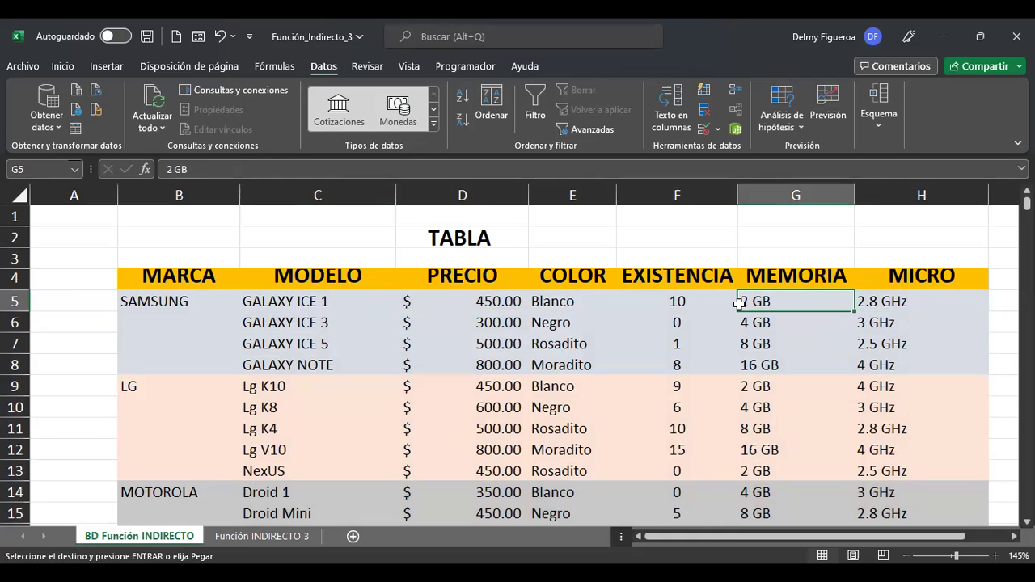
click(596, 304)
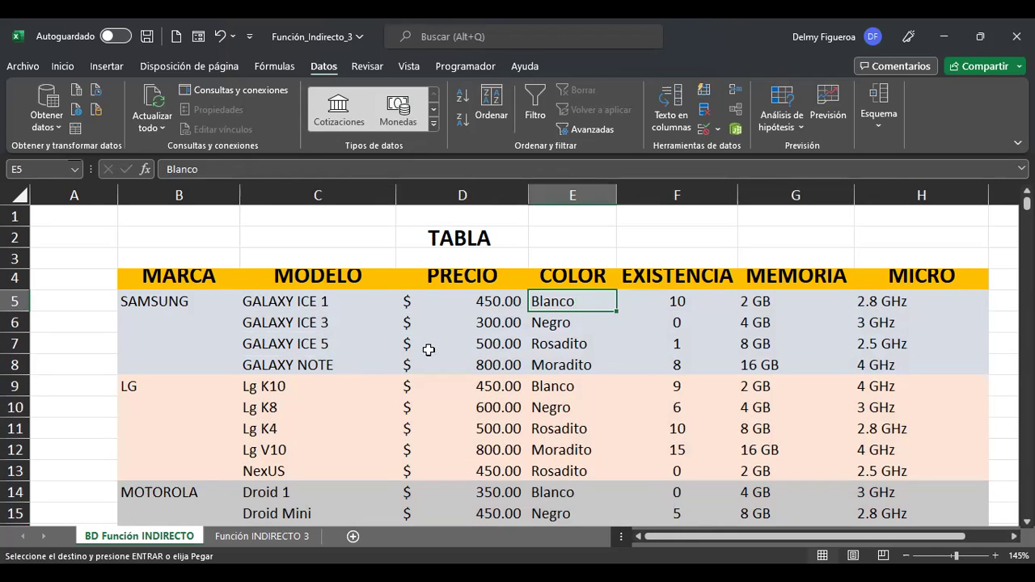
click(273, 536)
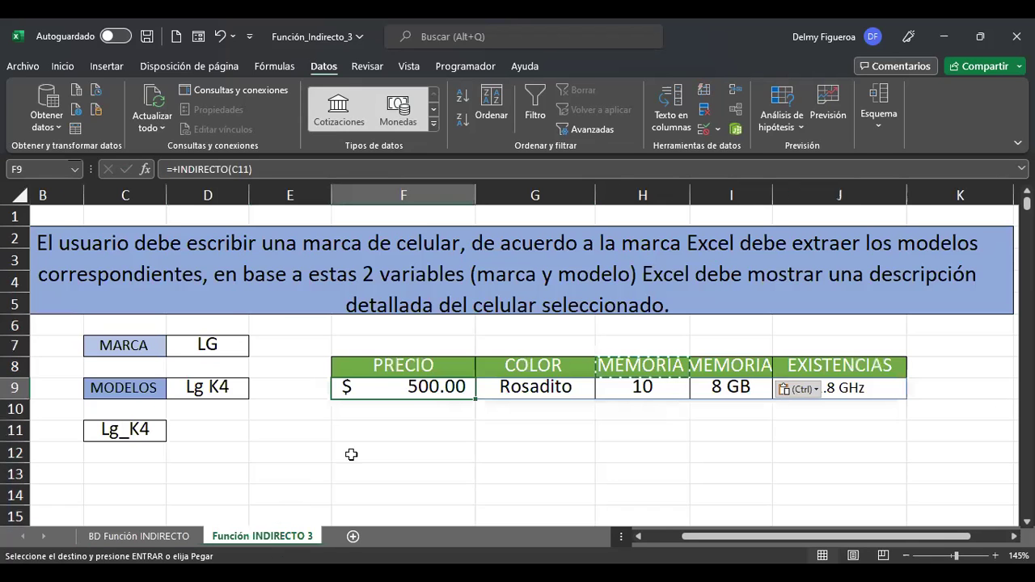
Copy the EXISTENCIAS heading in J8 over the MEMORIA heading in H8.
click(728, 365)
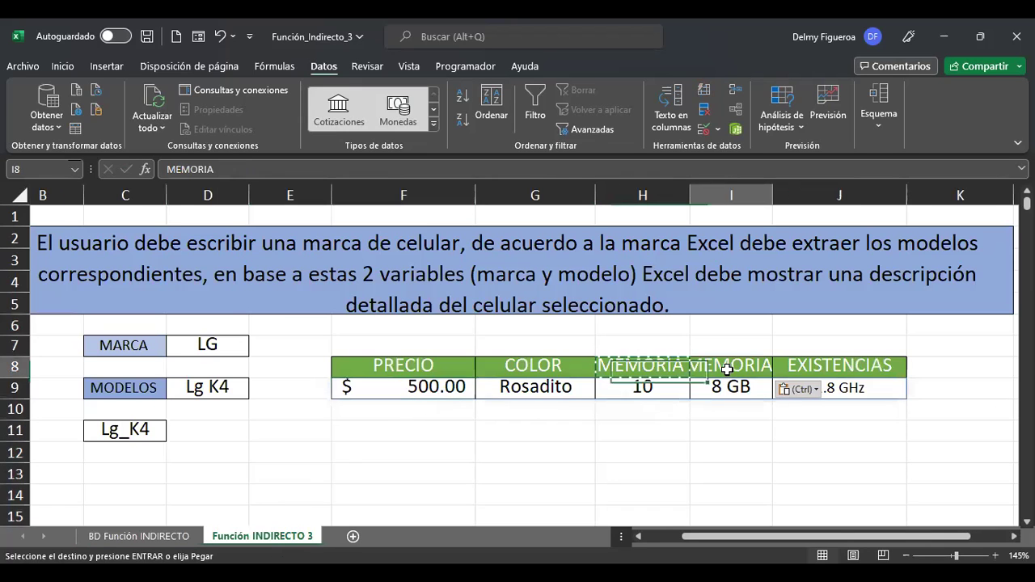
click(637, 372)
key(Right)
key(Right)
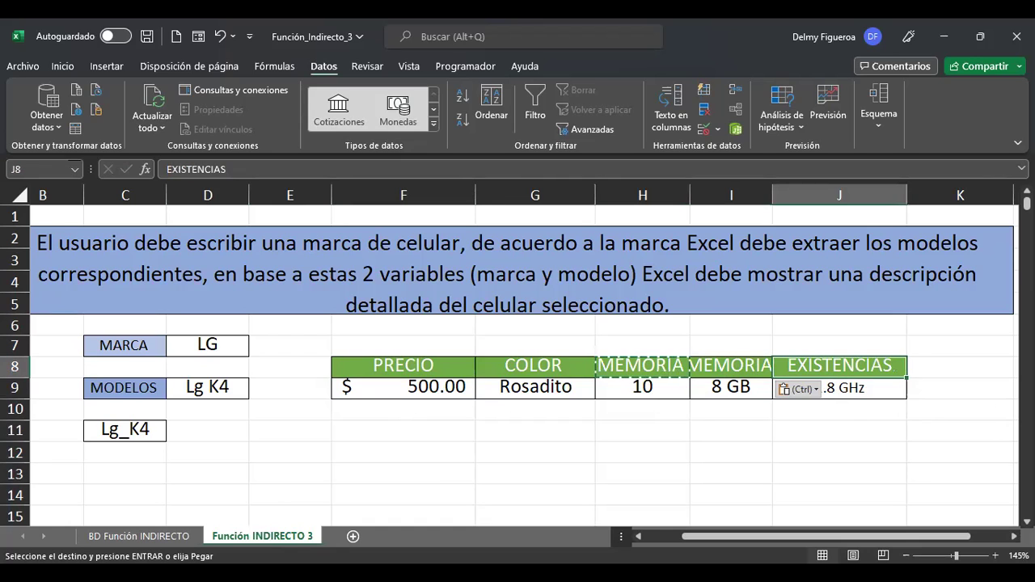
key(ctrl+c)
key(Left)
key(Left)
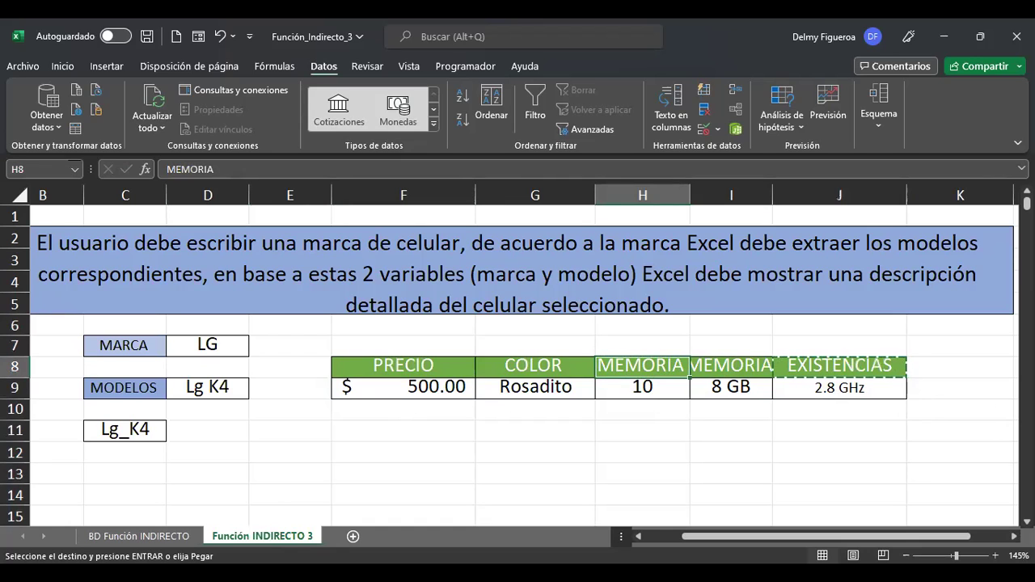
key(ctrl+v)
Replace the heading in J8 with MICRO and autofit the widths of columns H and I to their headings.
key(Right)
key(Right)
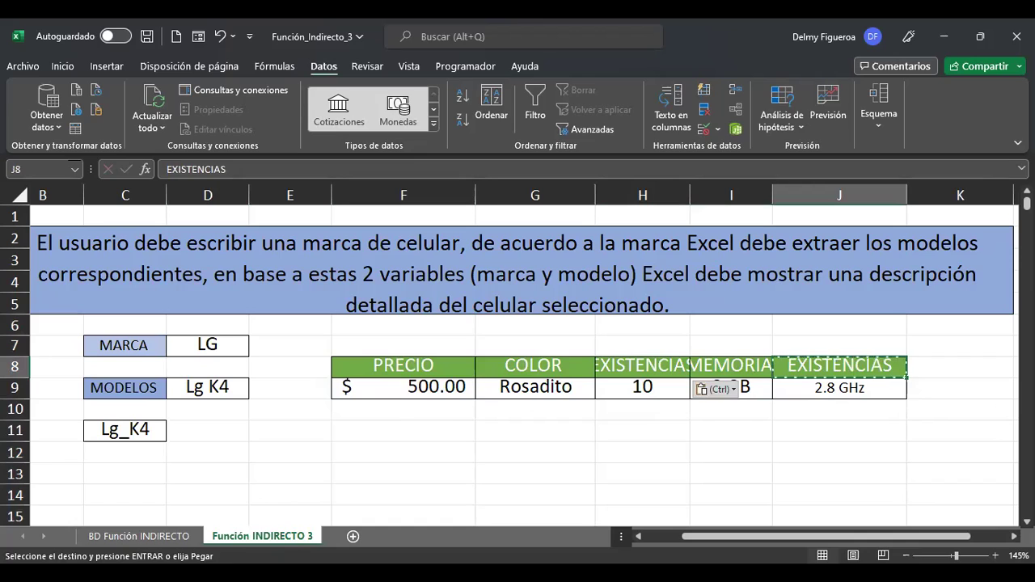
text(MICRO)
key(Return)
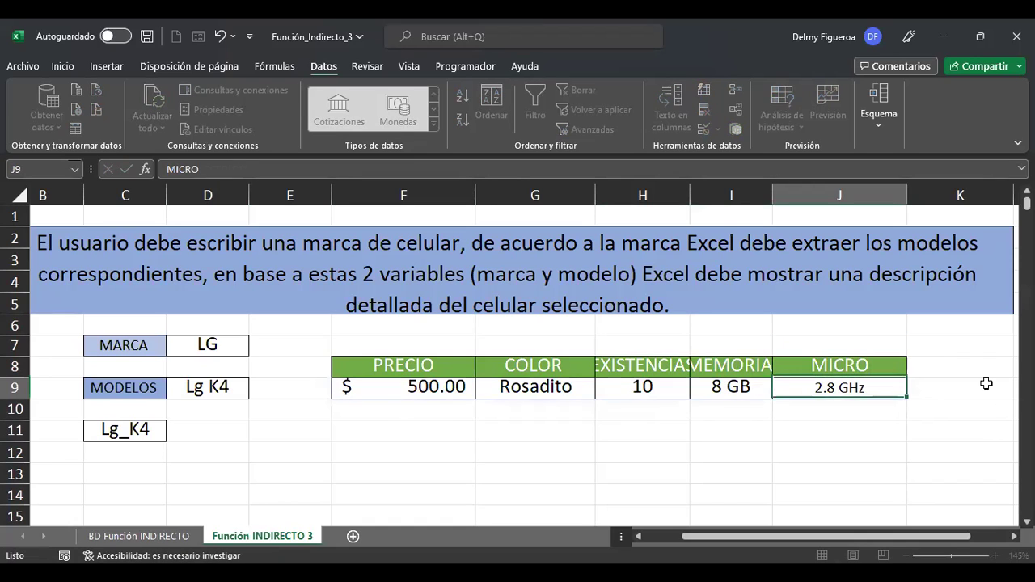
double_click(693, 195)
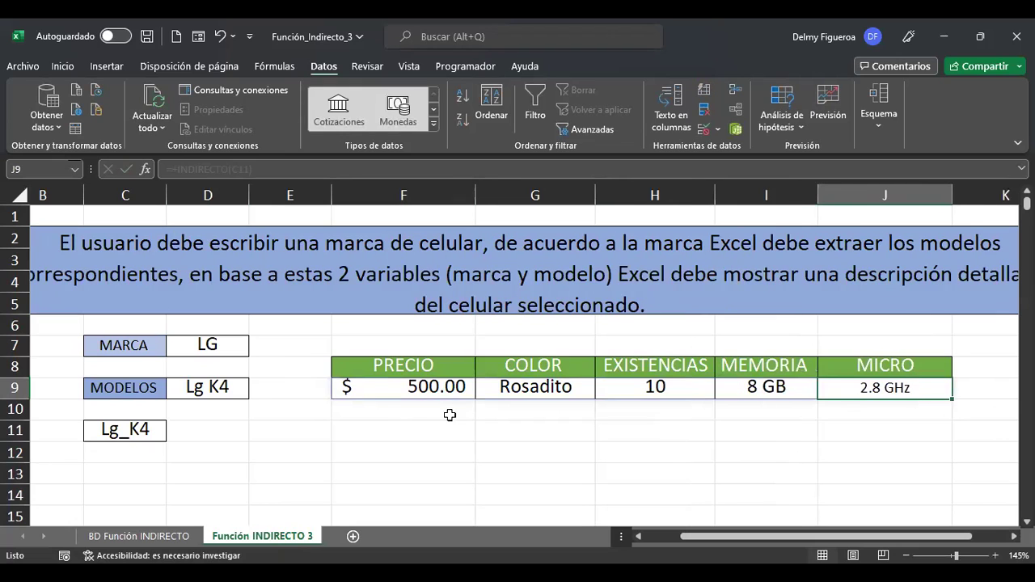
Review the INDIRECTO formula in F9 and its reference to C11, and check the source table on BD Función INDIRECTO.
click(368, 394)
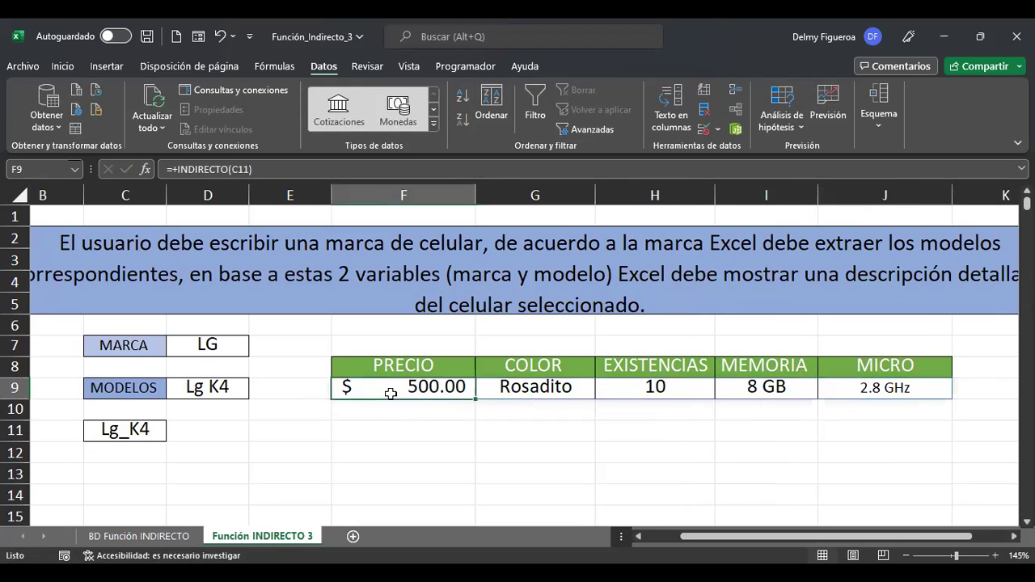
key(F2)
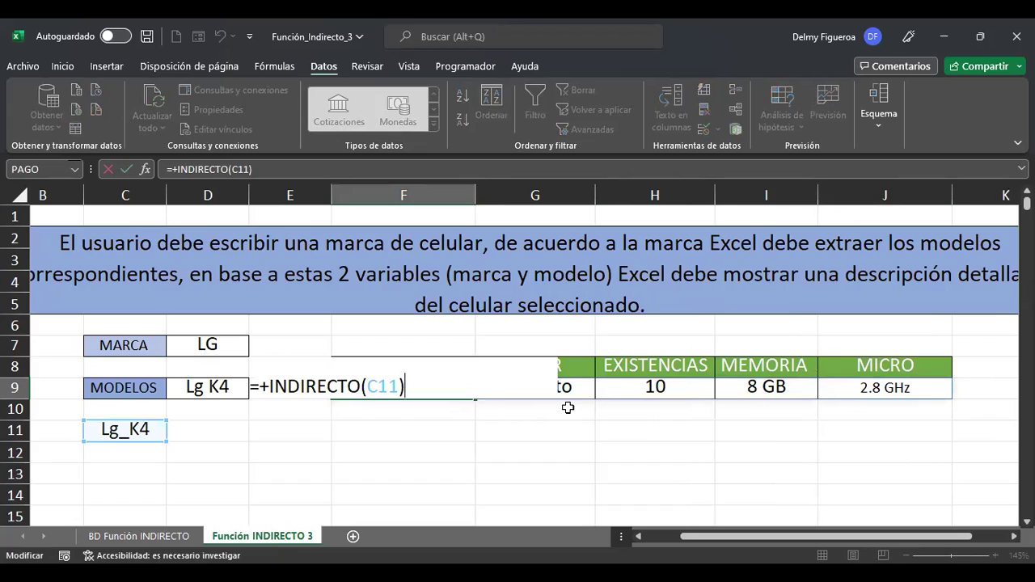
key(Left)
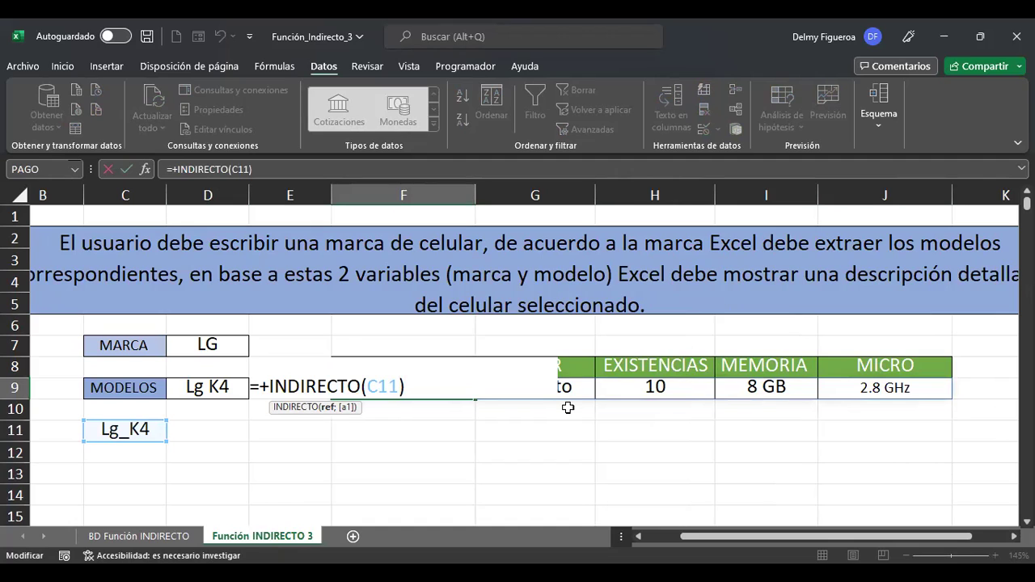
key(ctrl+Return)
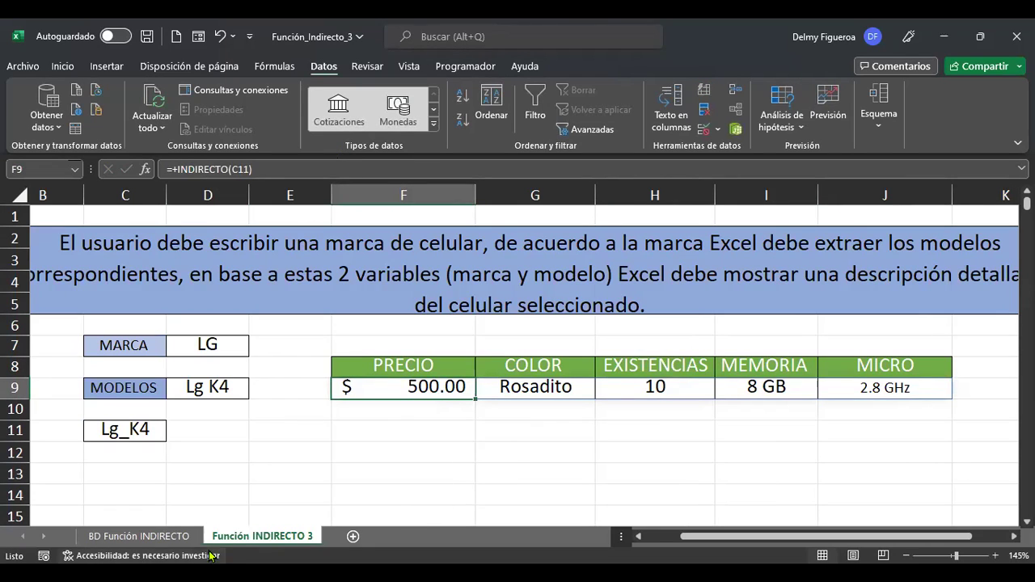
click(191, 537)
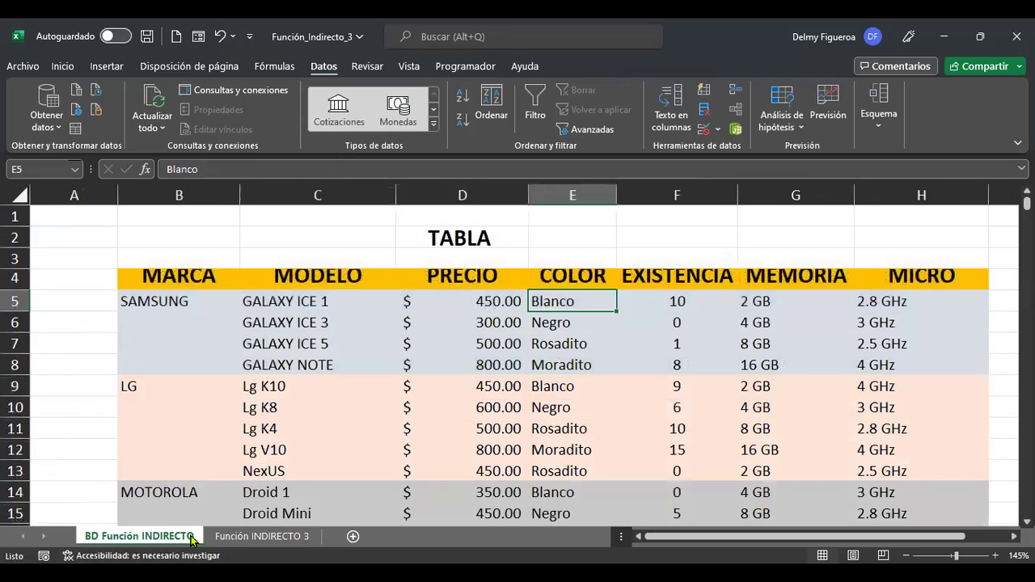
click(229, 538)
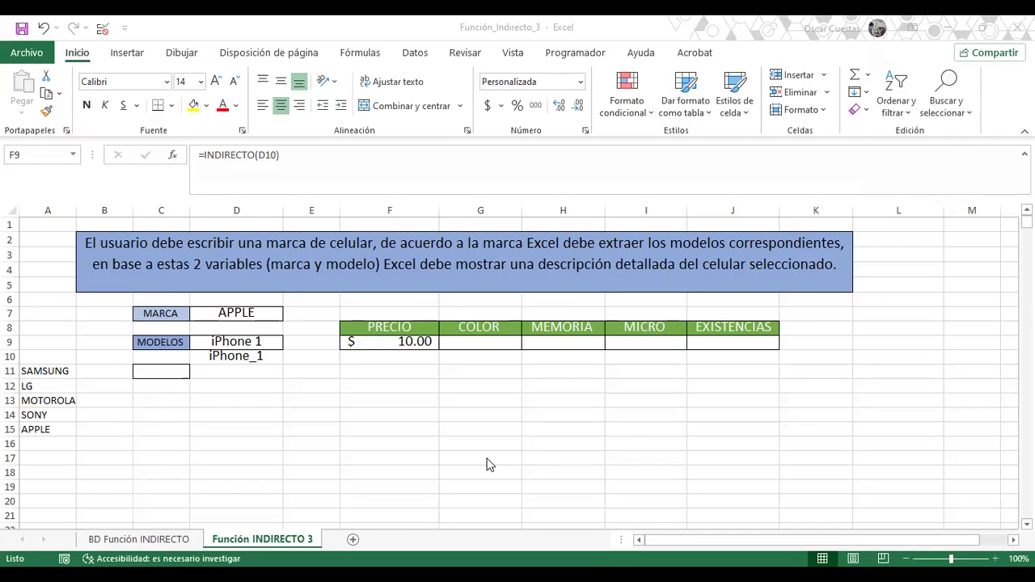
Inspect the INDIRECTO(D10) formula in F9 and review the workbook's list of defined names.
click(407, 343)
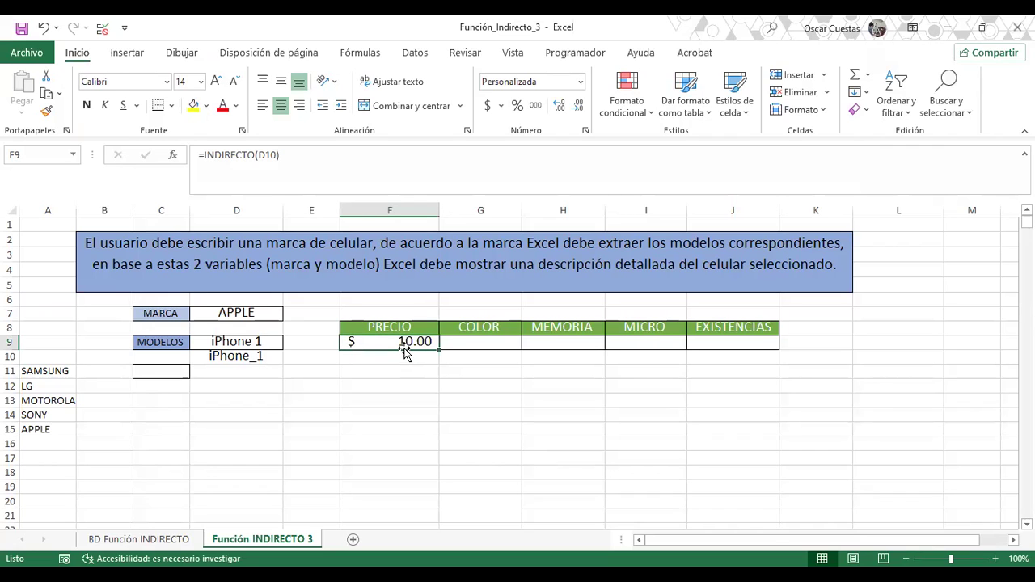
click(361, 51)
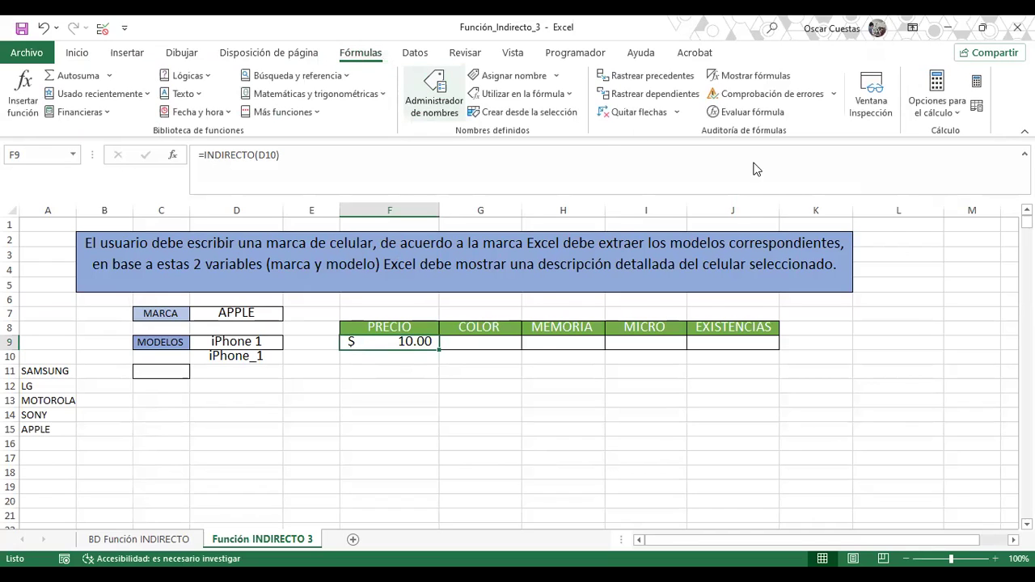
click(427, 84)
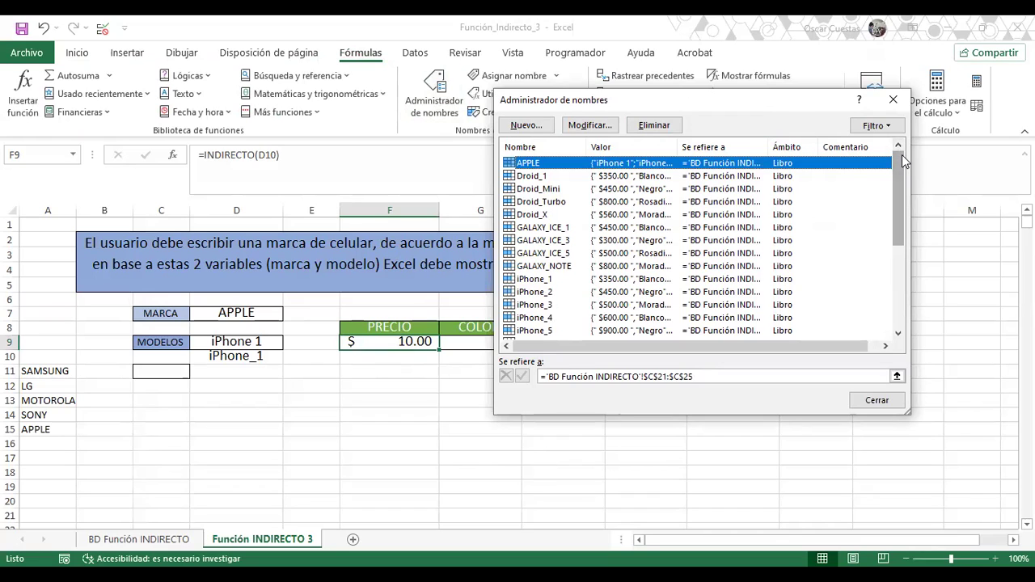
click(870, 399)
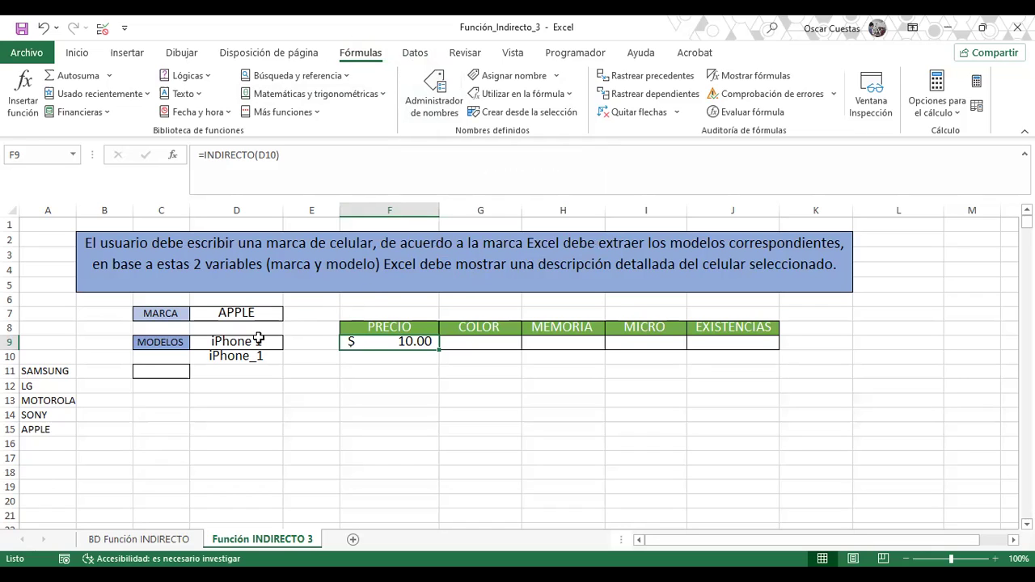
Change the MARCA in D7 to SAMSUNG and choose GALAXY ICE 3 as the model in D9.
click(241, 319)
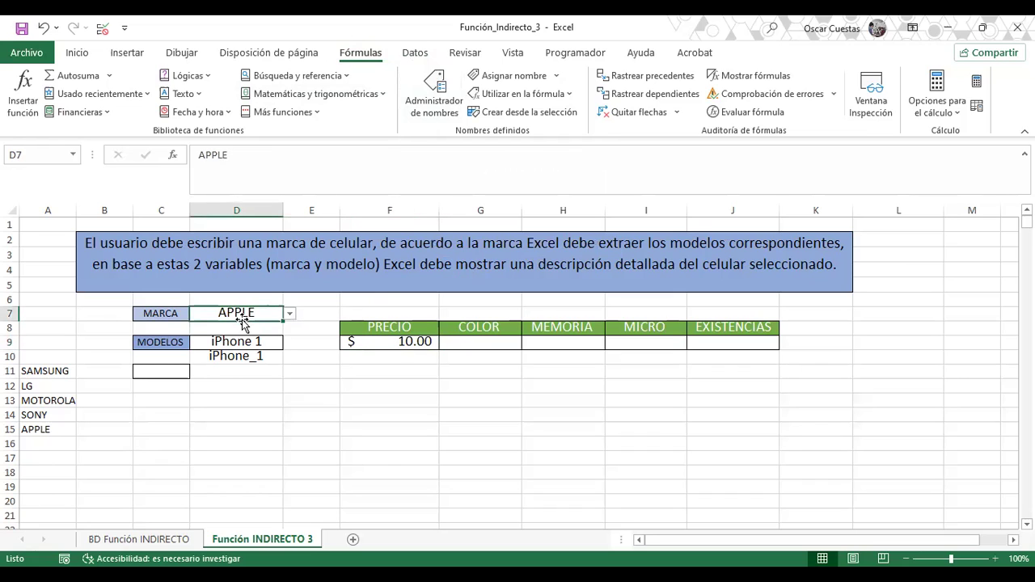
click(290, 315)
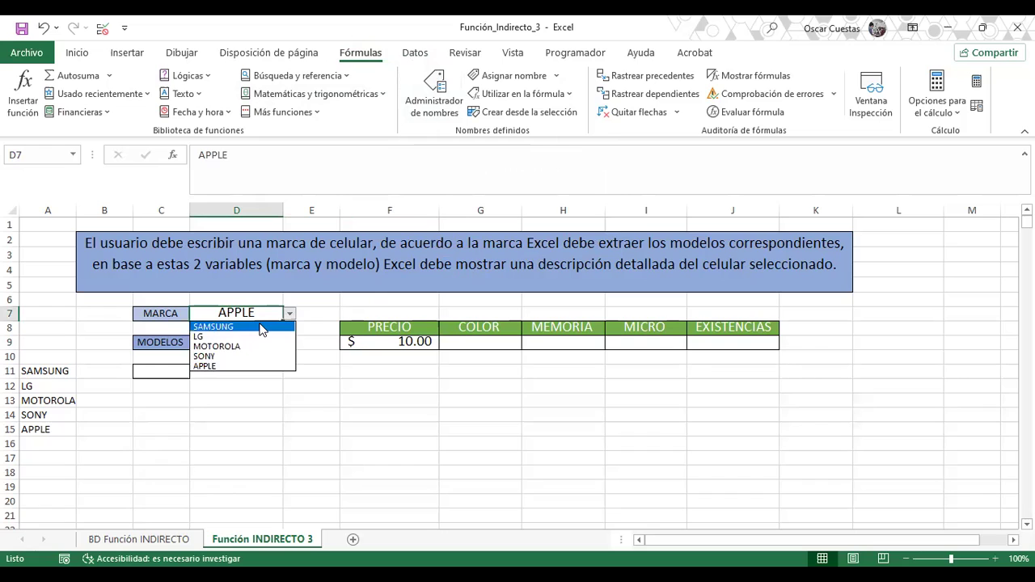
click(259, 327)
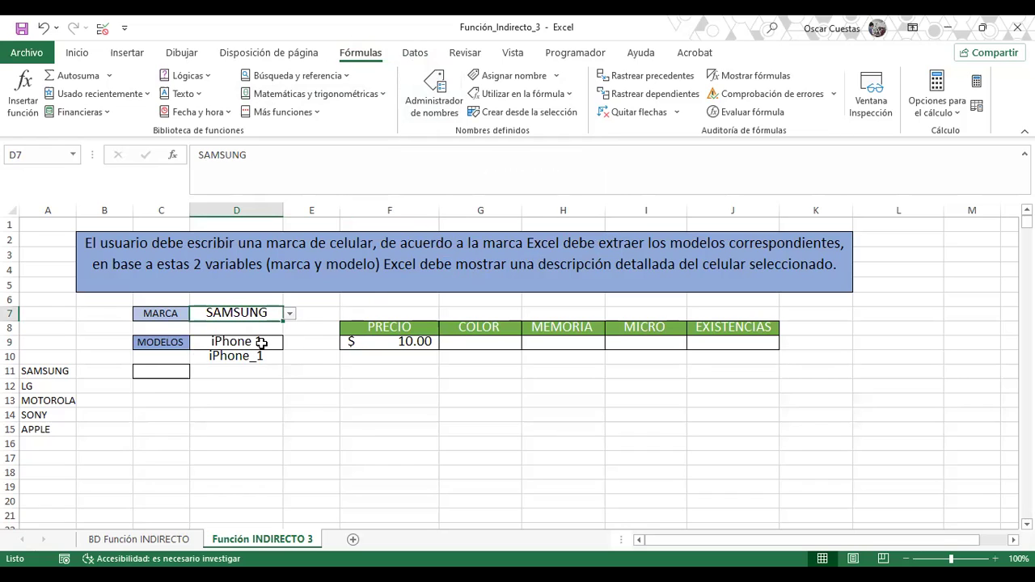
click(266, 343)
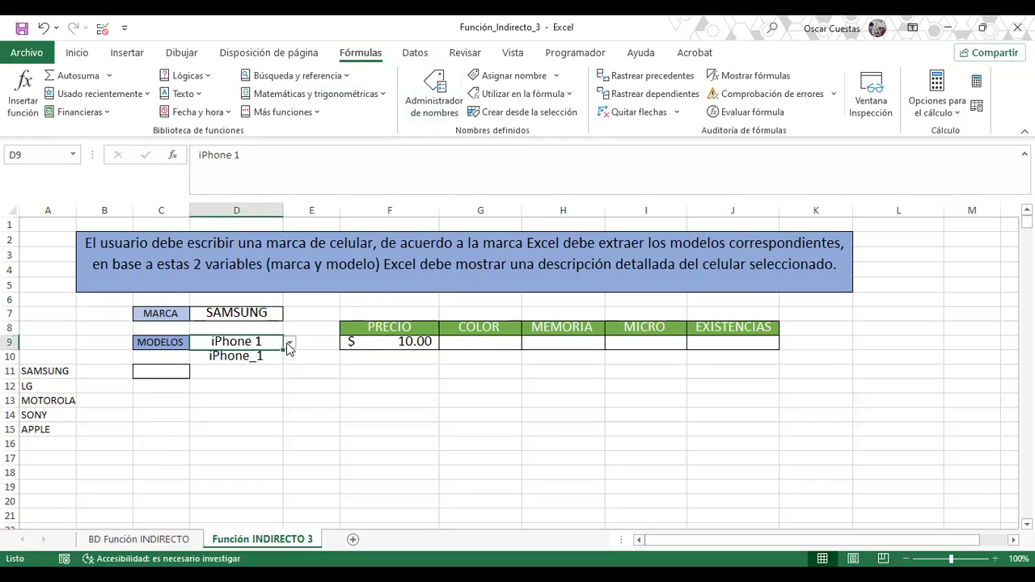
click(288, 343)
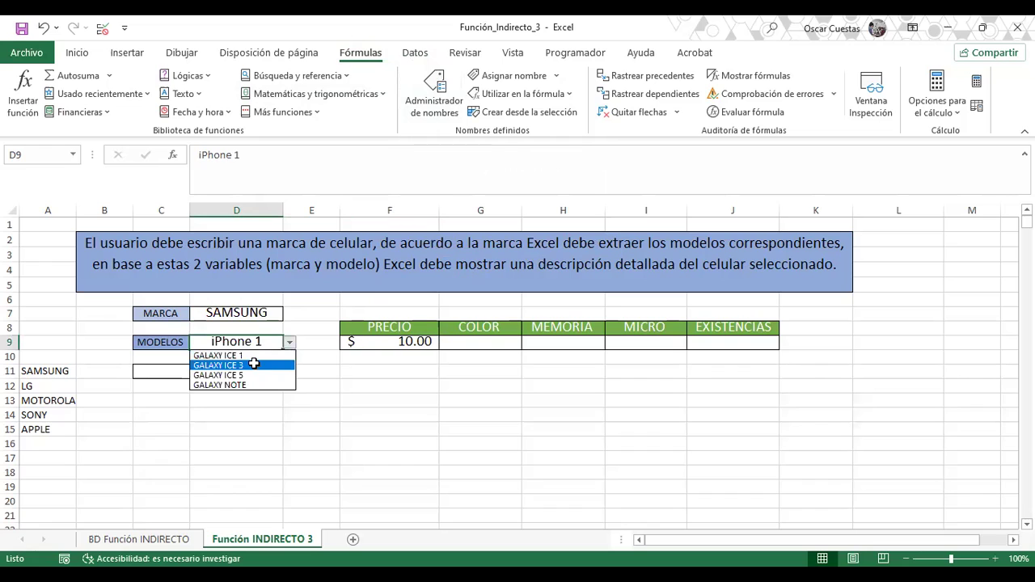
click(261, 365)
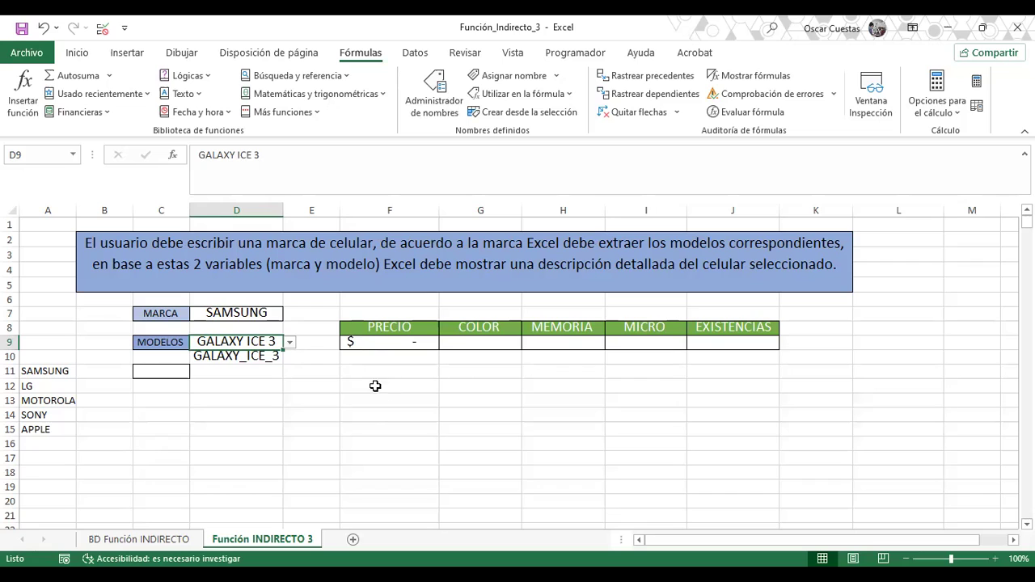
Inspect the arguments of the SUSTITUIR formula in D10 without changing it.
click(279, 356)
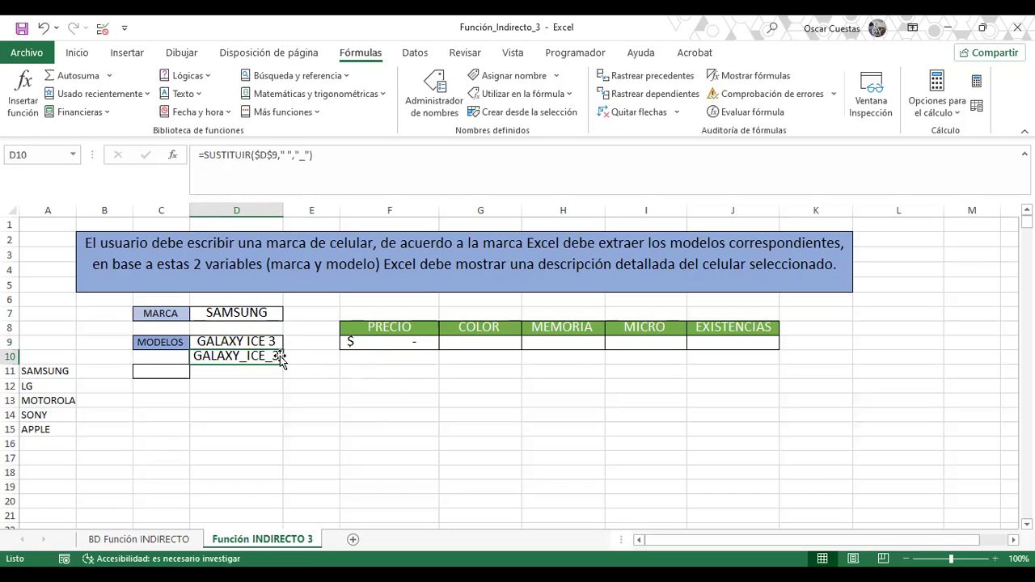
double_click(269, 356)
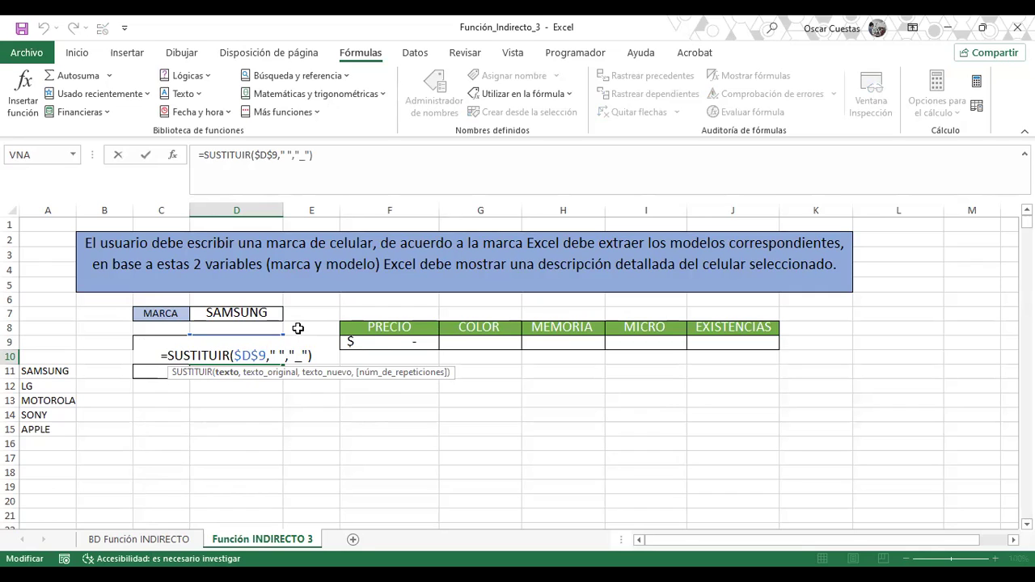
key(Return)
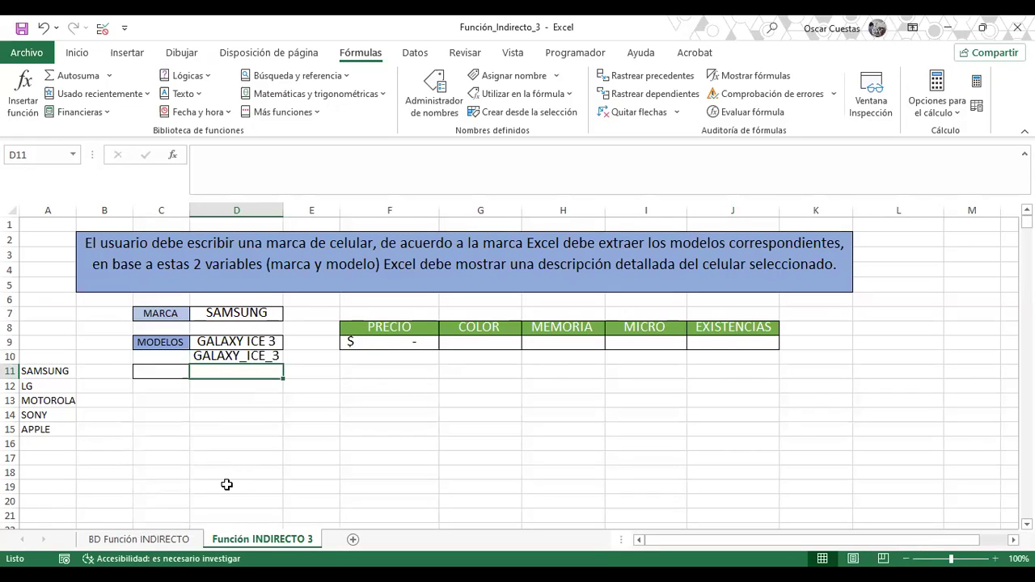
Review the full list of defined names from the BD Función INDIRECTO sheet, down to the Xperia entries.
click(186, 540)
click(348, 413)
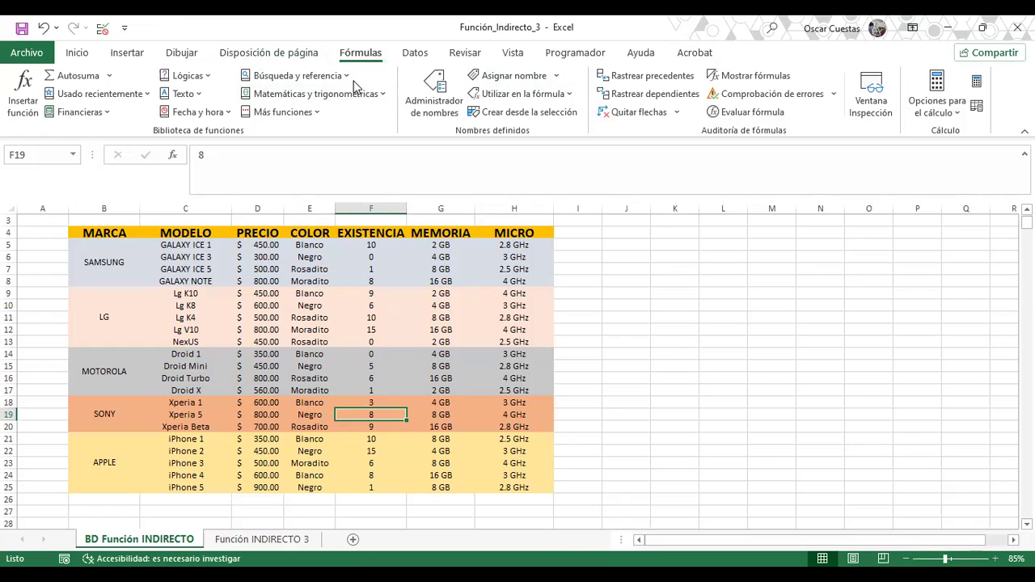
click(434, 97)
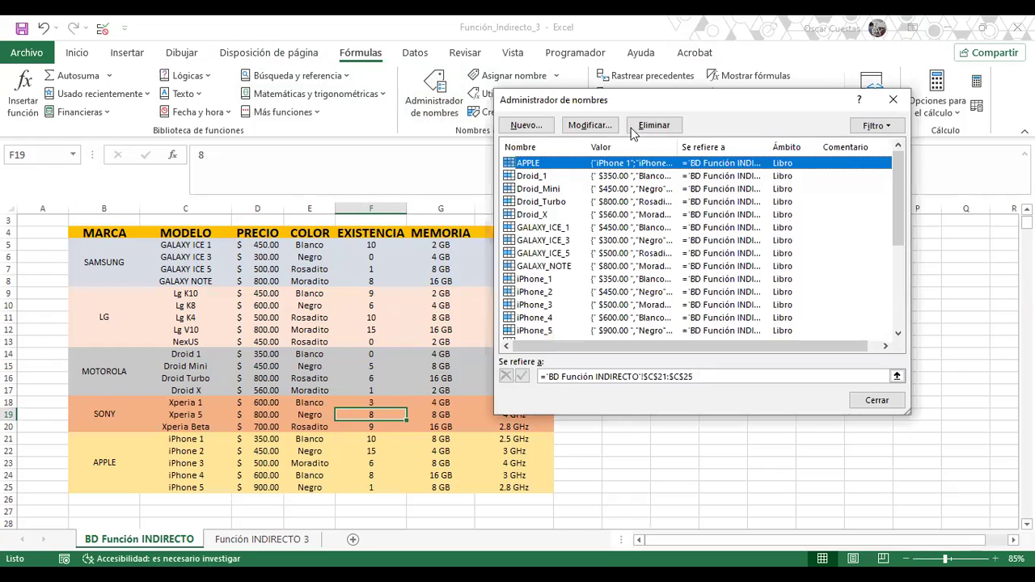
drag(897, 167, 900, 254)
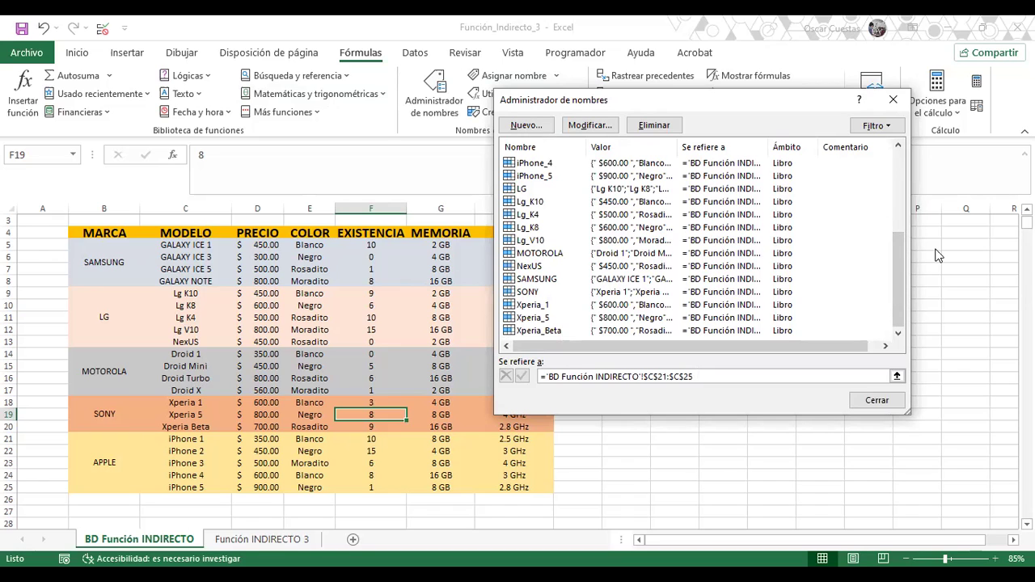
Widen the Valor column of the defined names list and review the values stored in each name.
drag(902, 253, 893, 158)
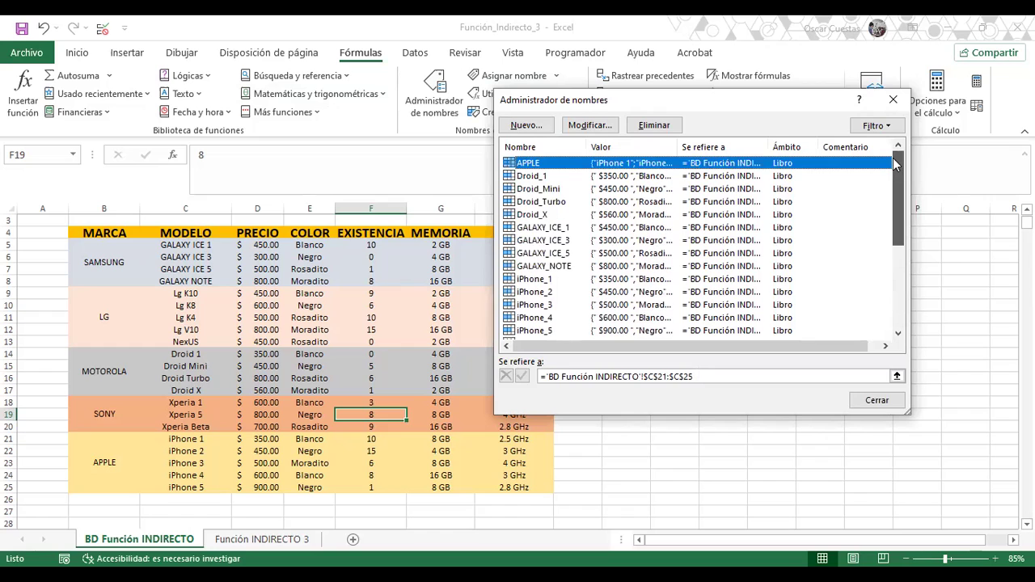
drag(679, 143, 793, 150)
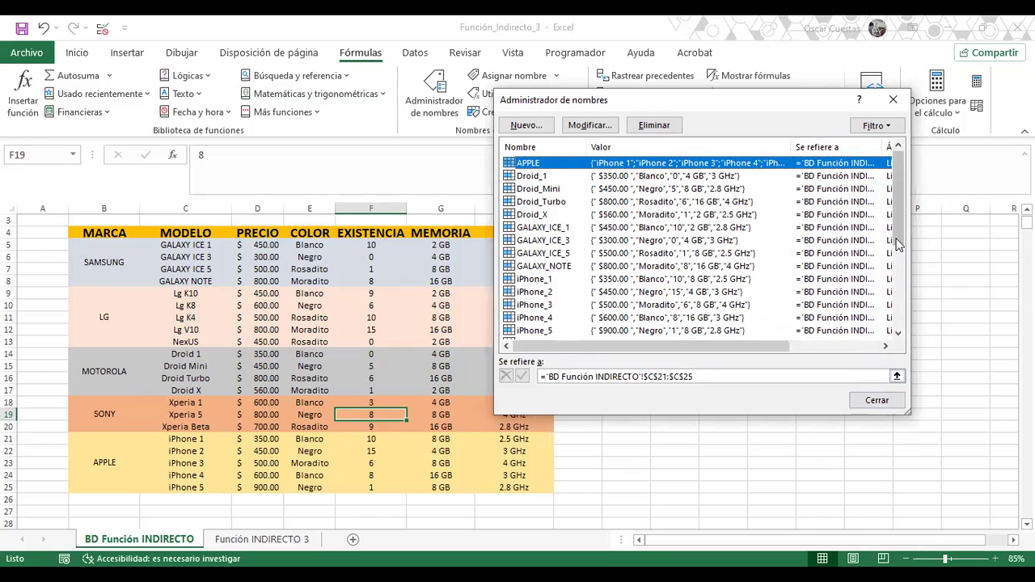
drag(899, 226, 899, 296)
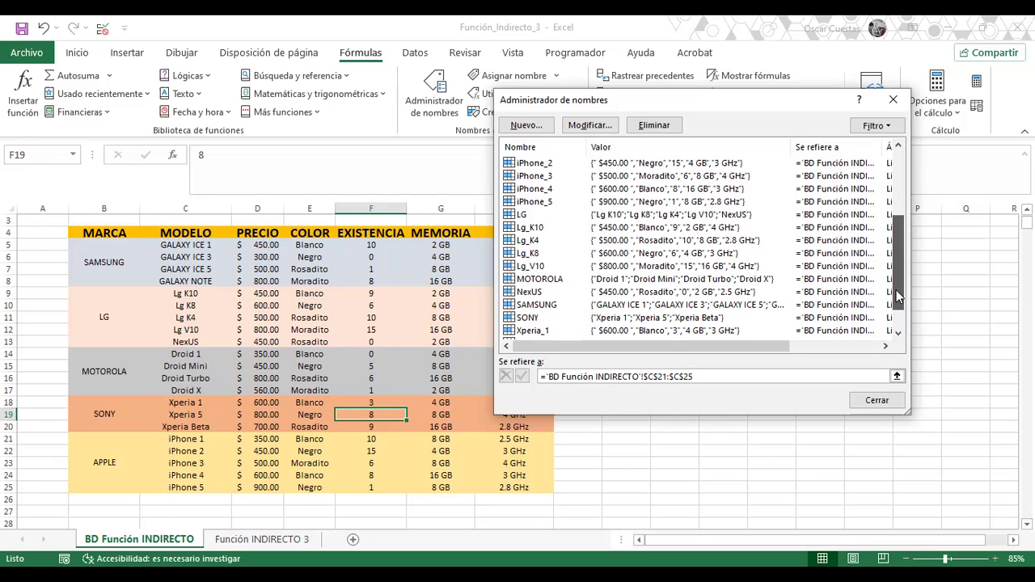
click(877, 402)
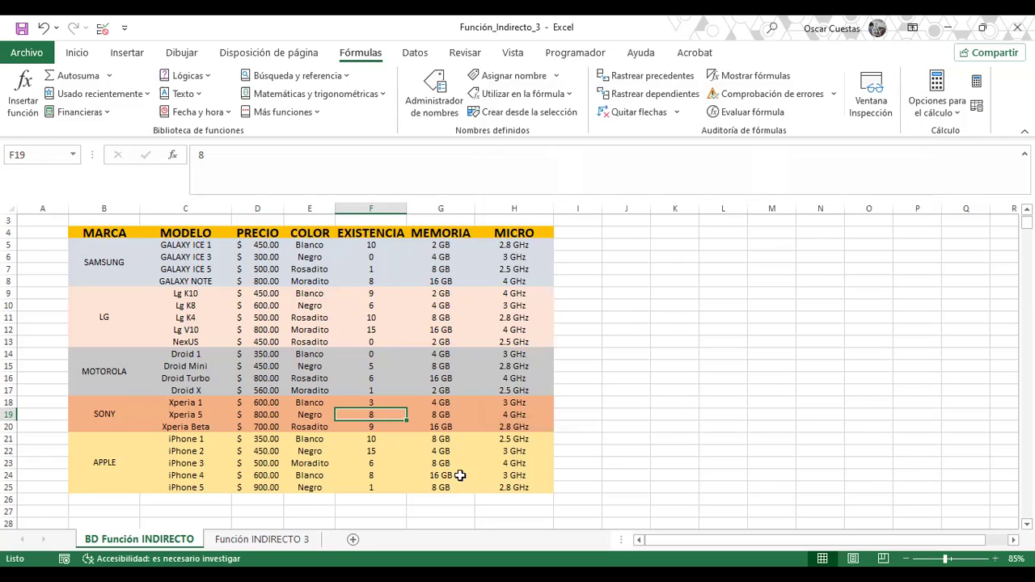
On the Función INDIRECTO 3 sheet, enter =INDIRECTO(D10) in G9 under COLOR.
click(296, 540)
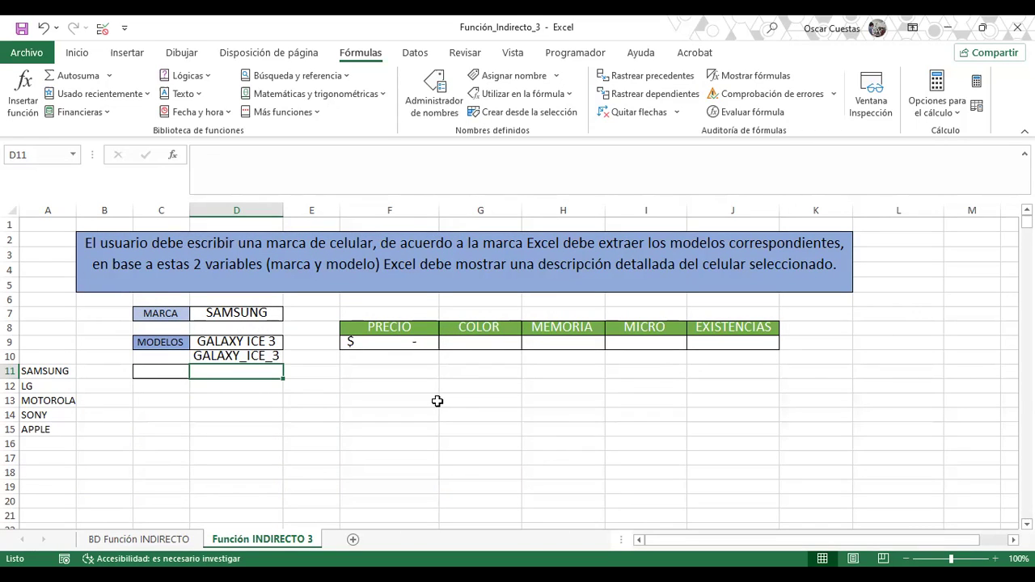
click(473, 343)
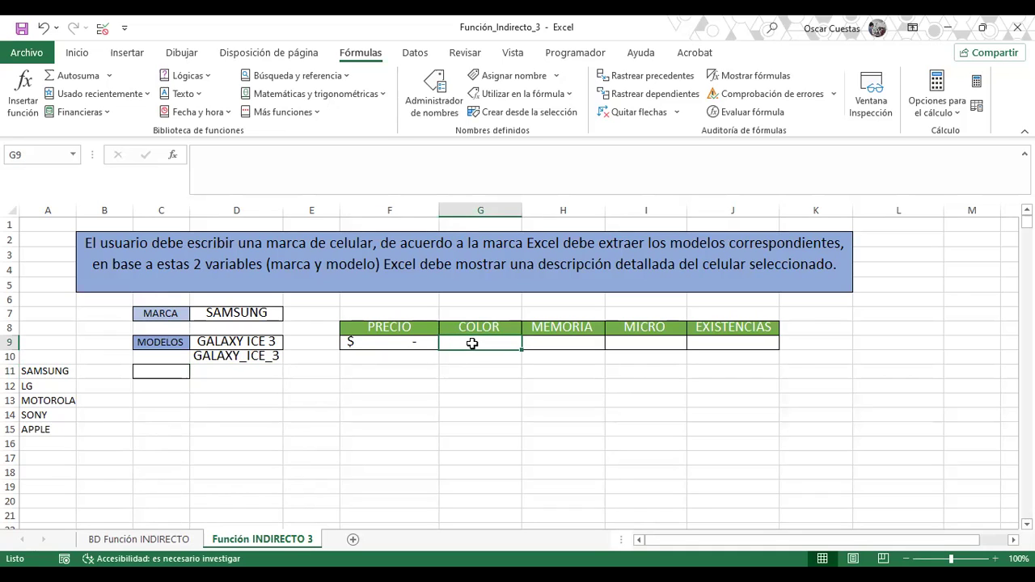
text(=IND)
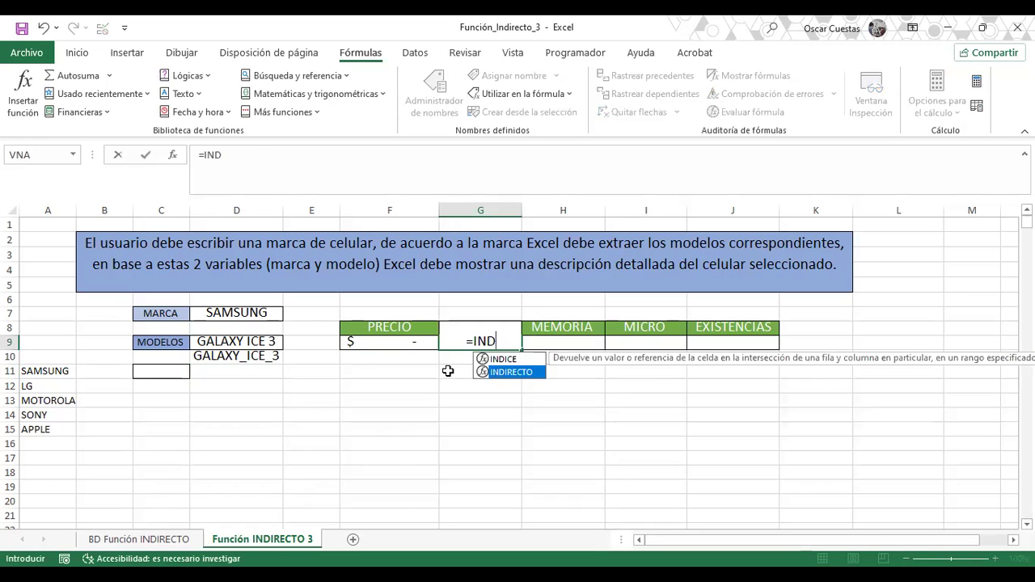
double_click(499, 374)
click(251, 354)
text())
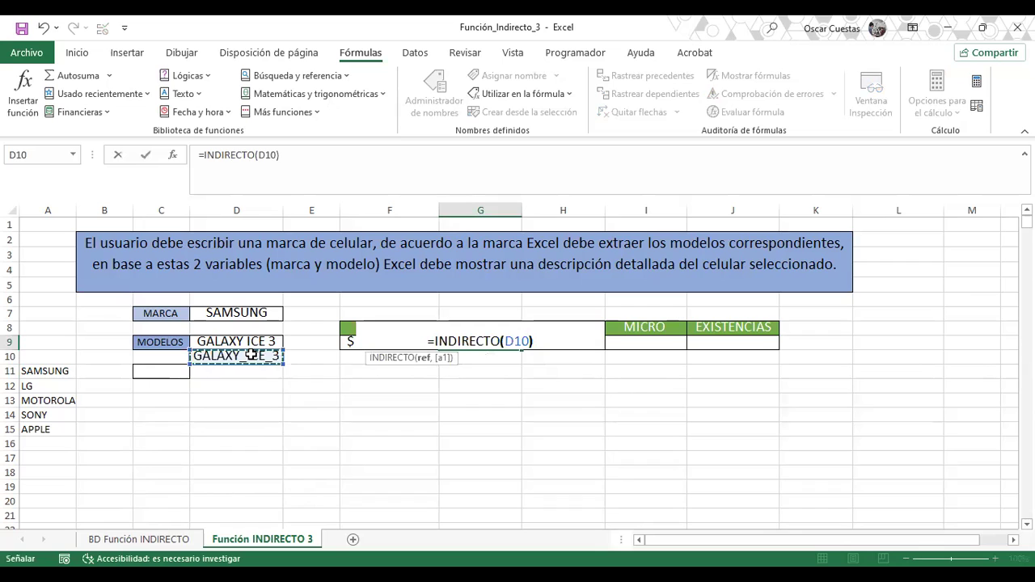
key(Return)
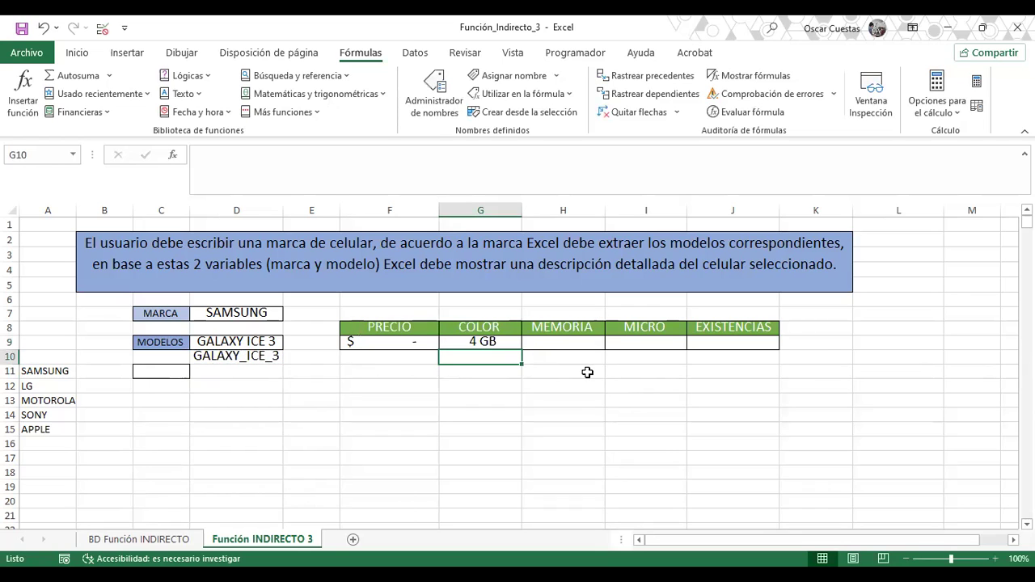
Check the formulas in F9 and G9, and enter =INDIRECTO(D10) in H9 under MEMORIA.
click(402, 342)
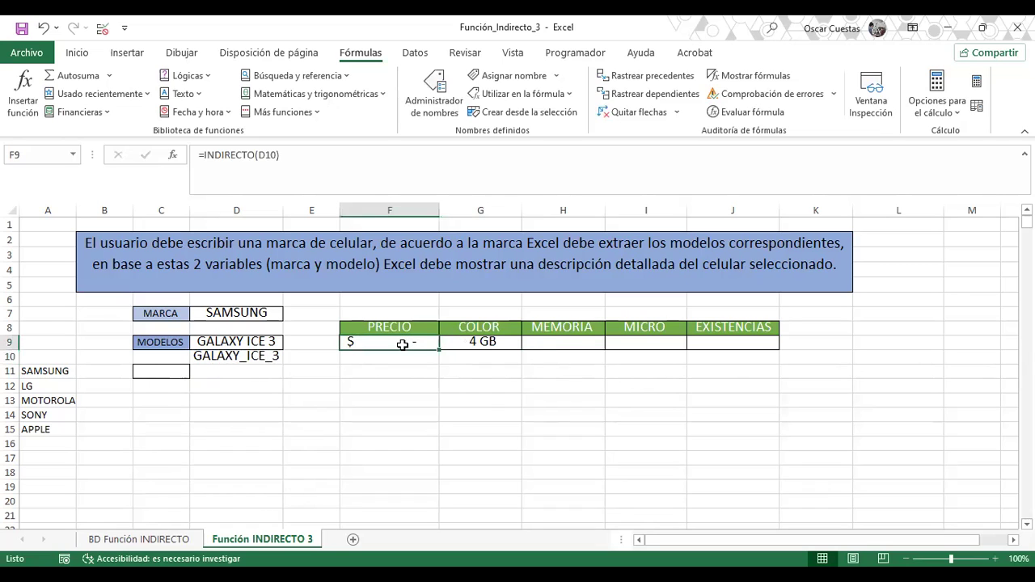
click(495, 341)
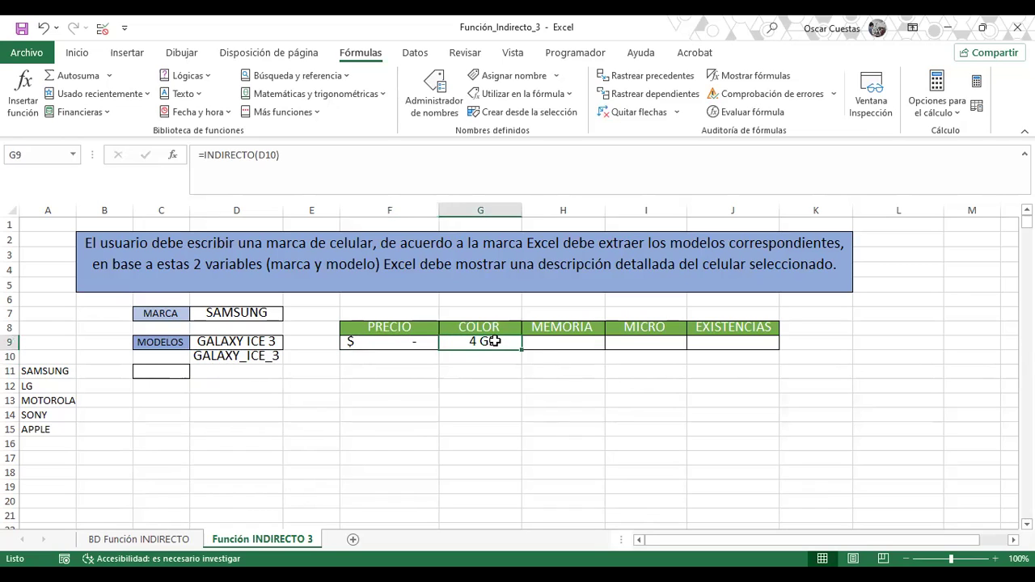
click(538, 342)
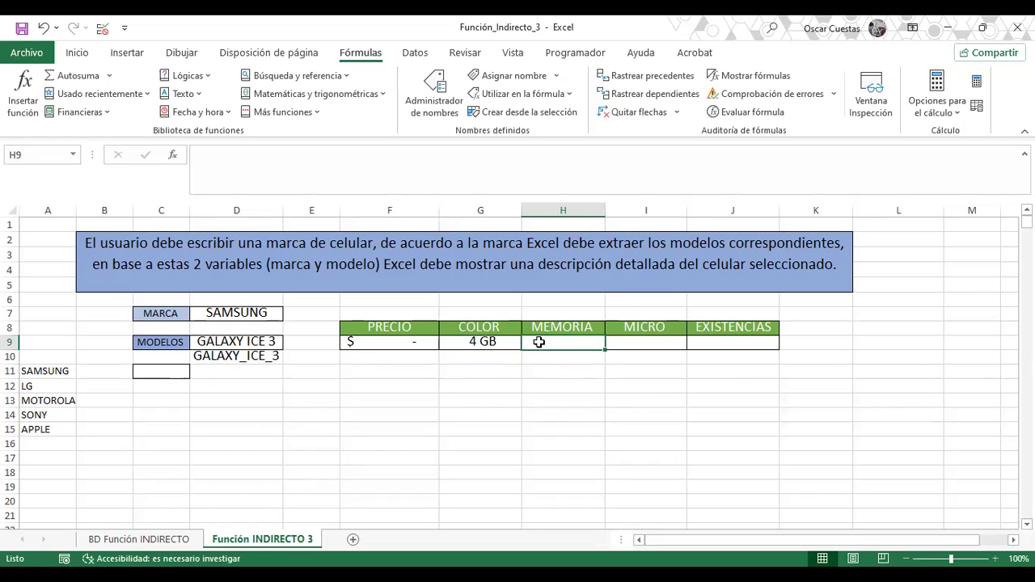
text(=)
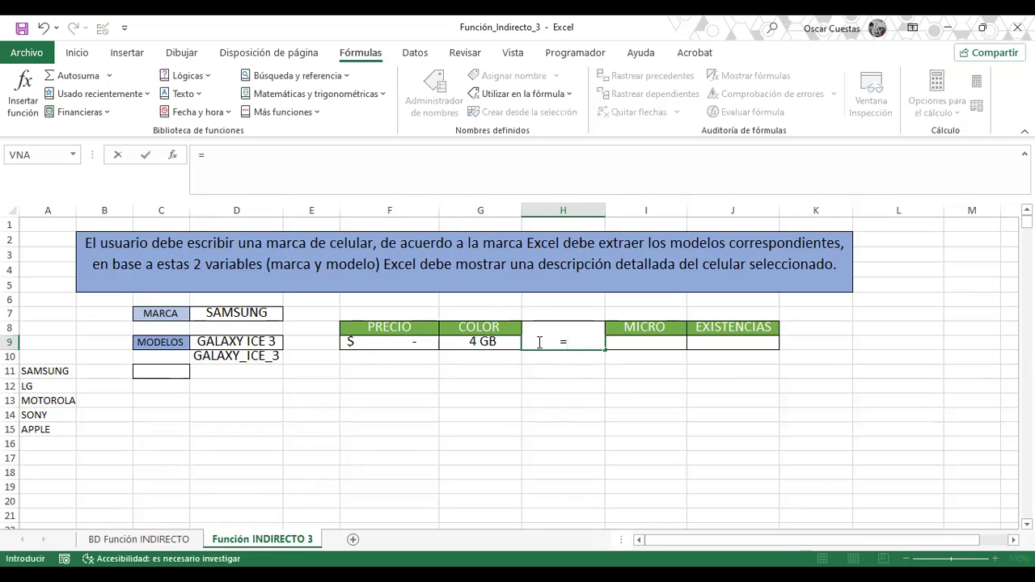
text(IN)
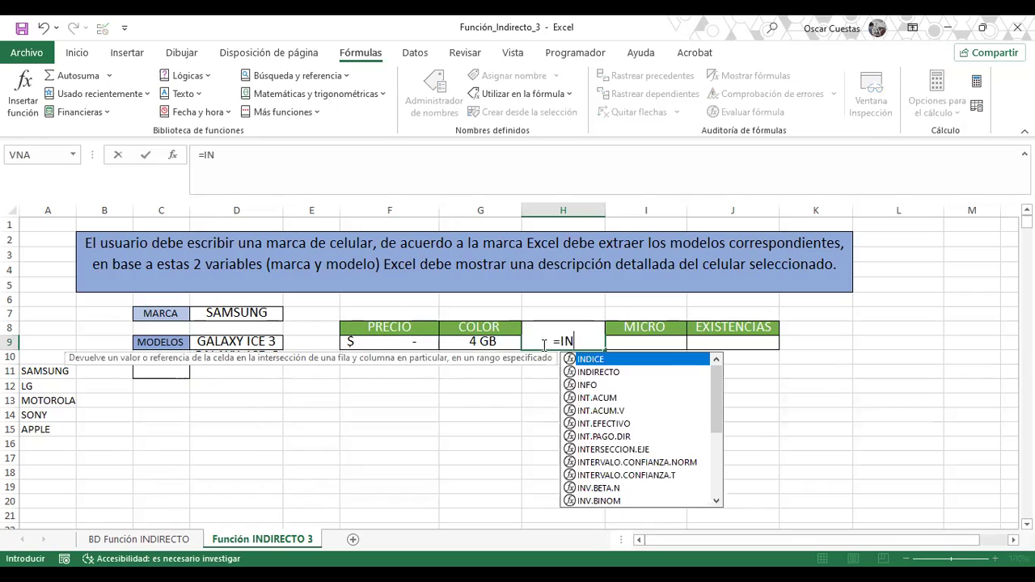
click(613, 373)
key(Tab)
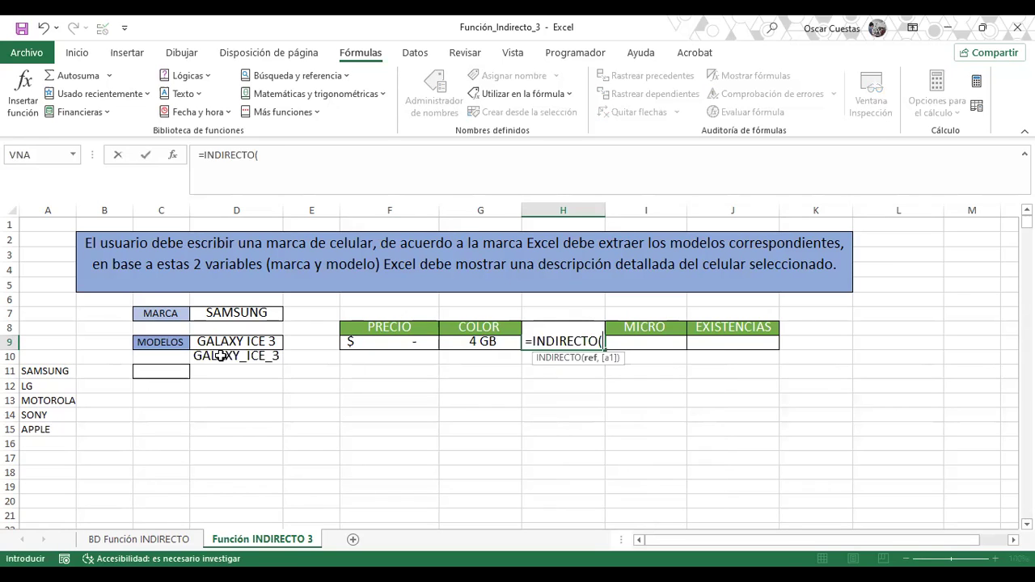
click(220, 356)
text())
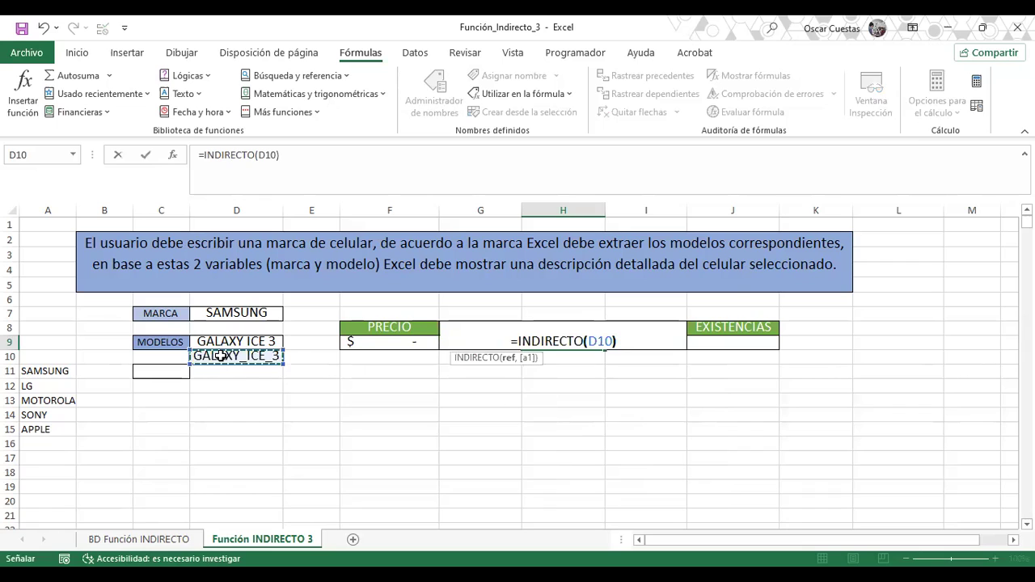
key(Return)
Enter =INDIRECTO(D10) in I9 under MICRO.
click(637, 341)
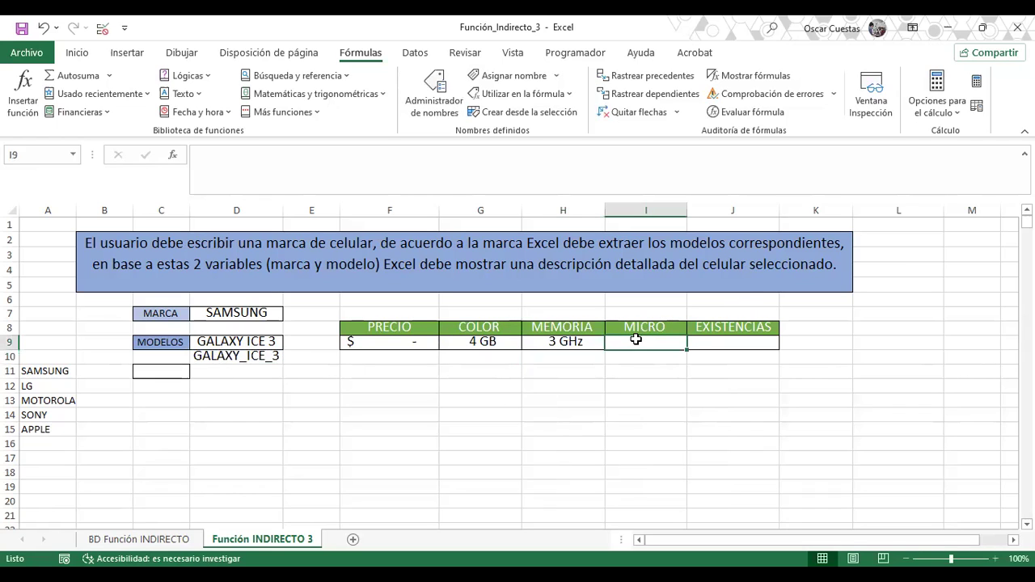
text(=)
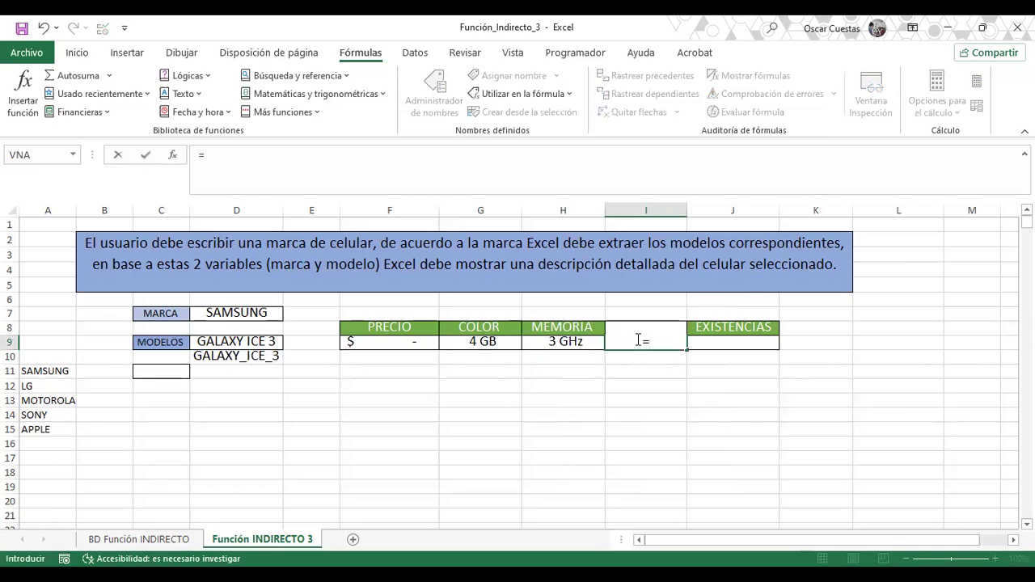
text(IND)
click(676, 370)
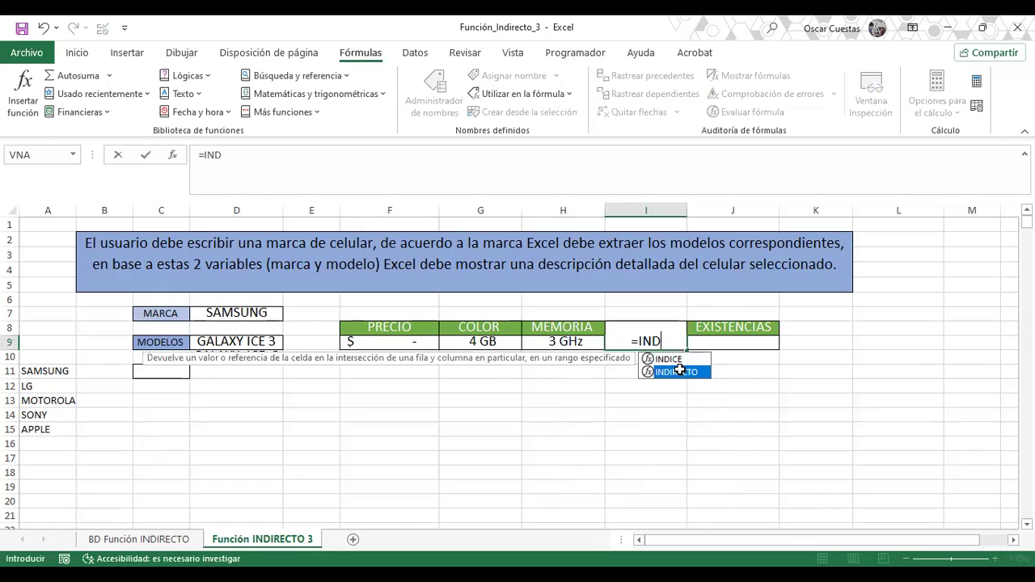
key(Tab)
click(243, 357)
text())
key(Return)
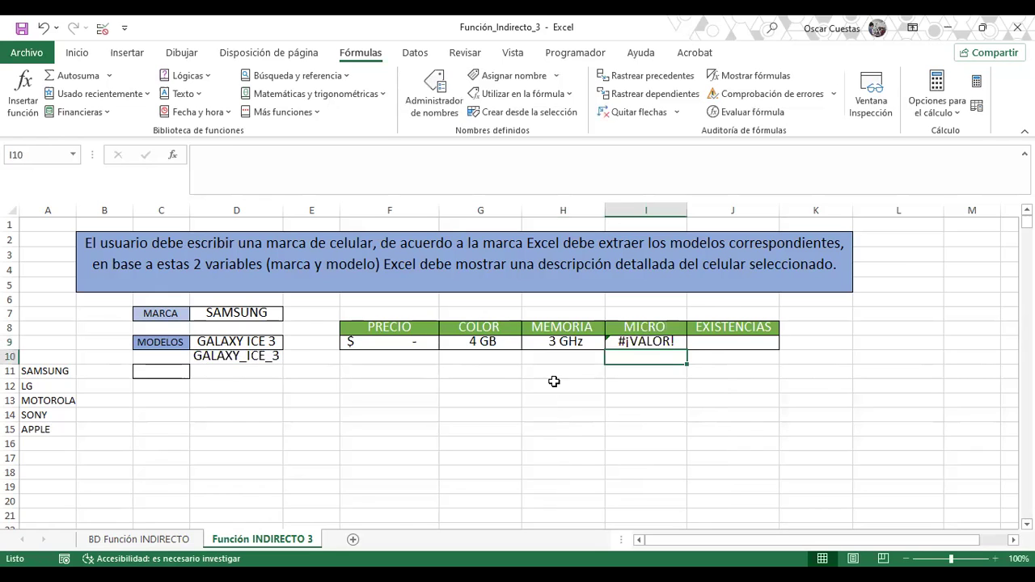
Check the I9 formula, the phone data on the BD Función INDIRECTO sheet, and the SUSTITUIR formula in D10.
click(657, 342)
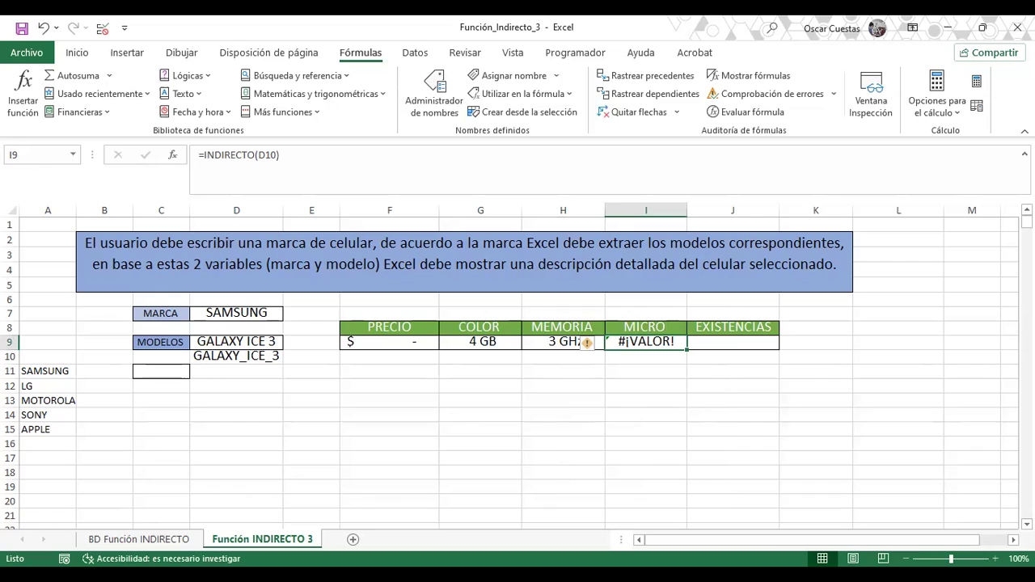
click(139, 539)
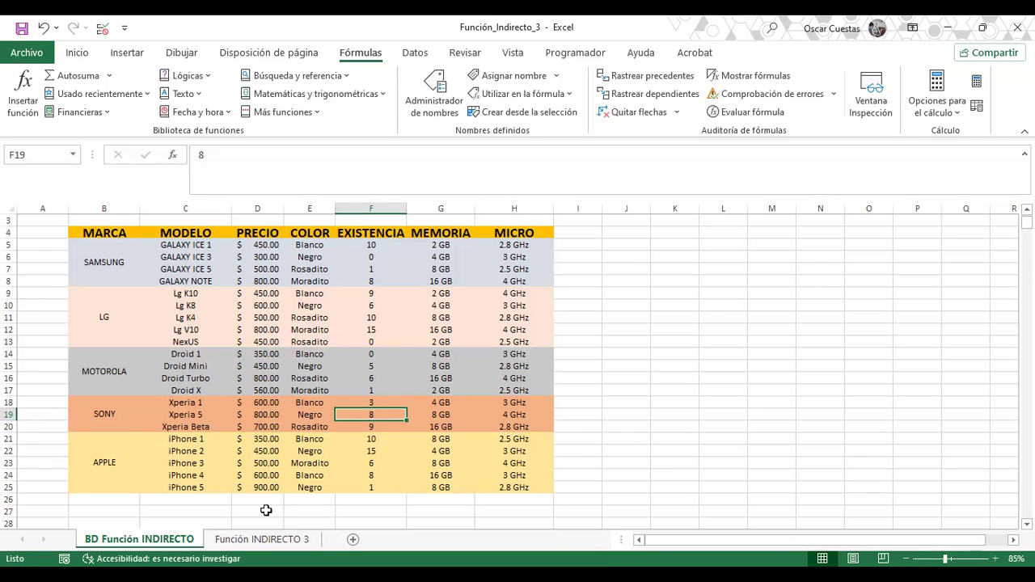
click(263, 539)
click(268, 358)
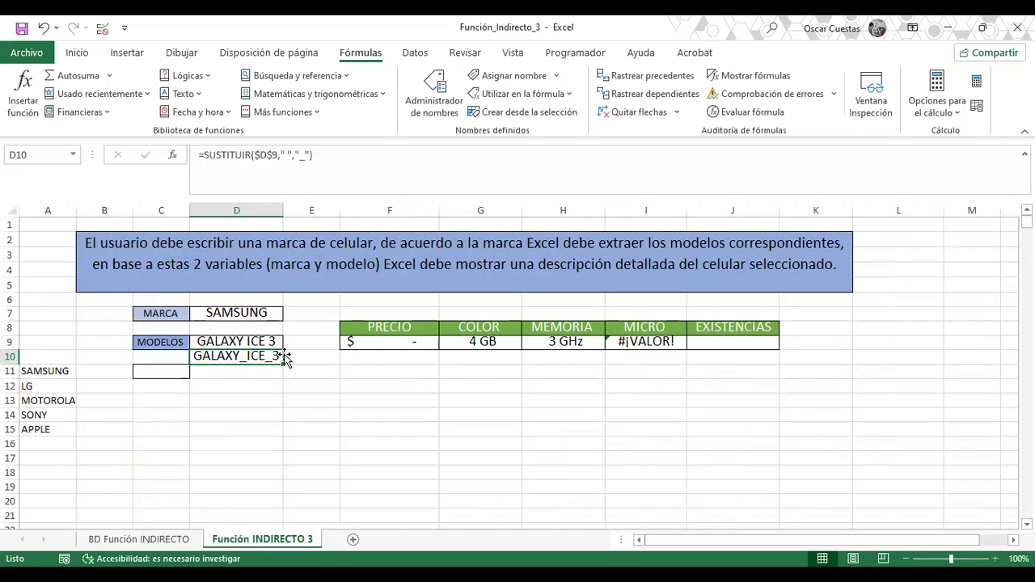
Enter =SUSTITUIR(D9," ","_") in C11 to replace the spaces in the model name with underscores.
click(170, 374)
text(=)
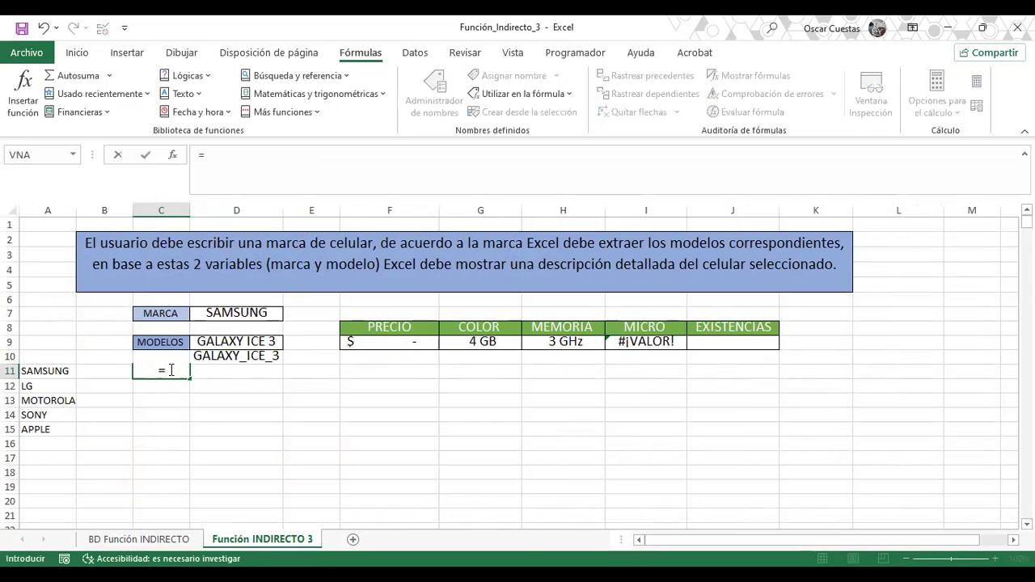
text(SUS)
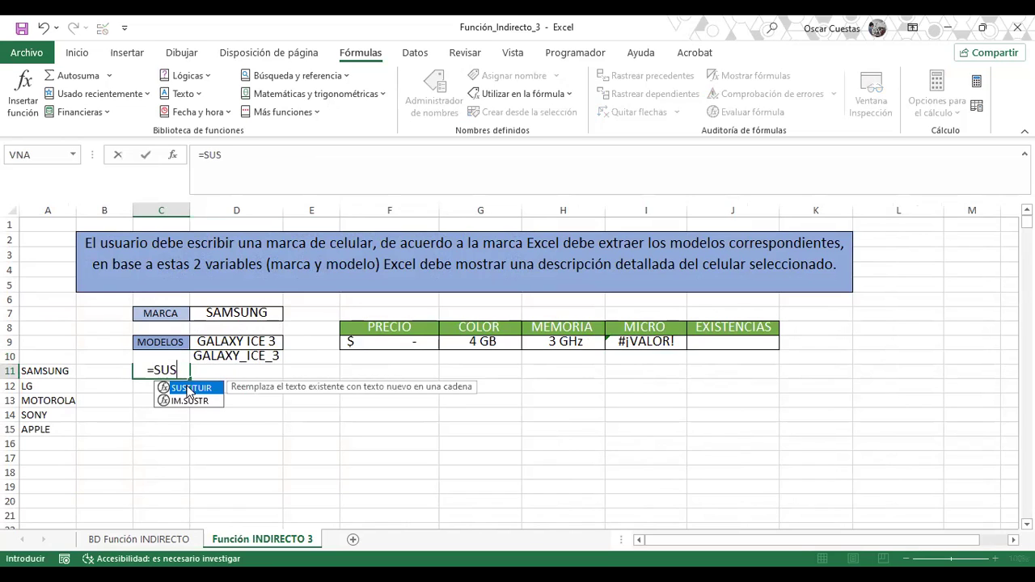
double_click(188, 389)
click(277, 345)
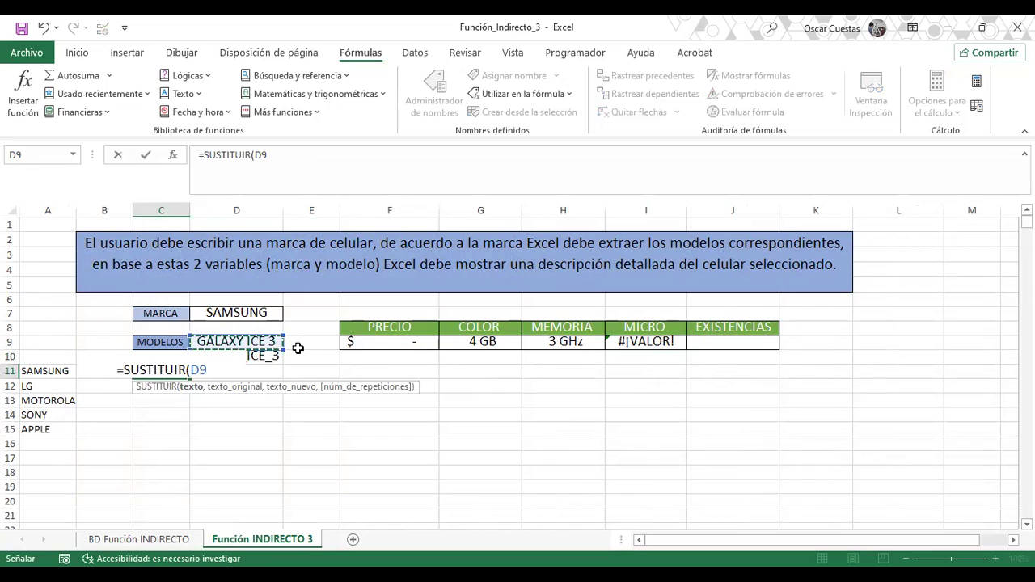
text(," ","_"))
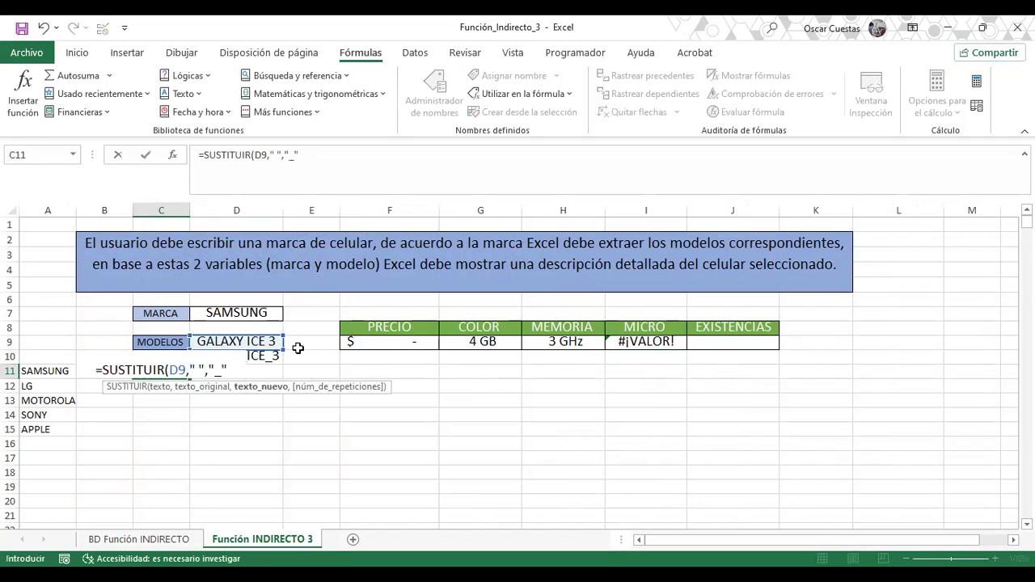
key(Return)
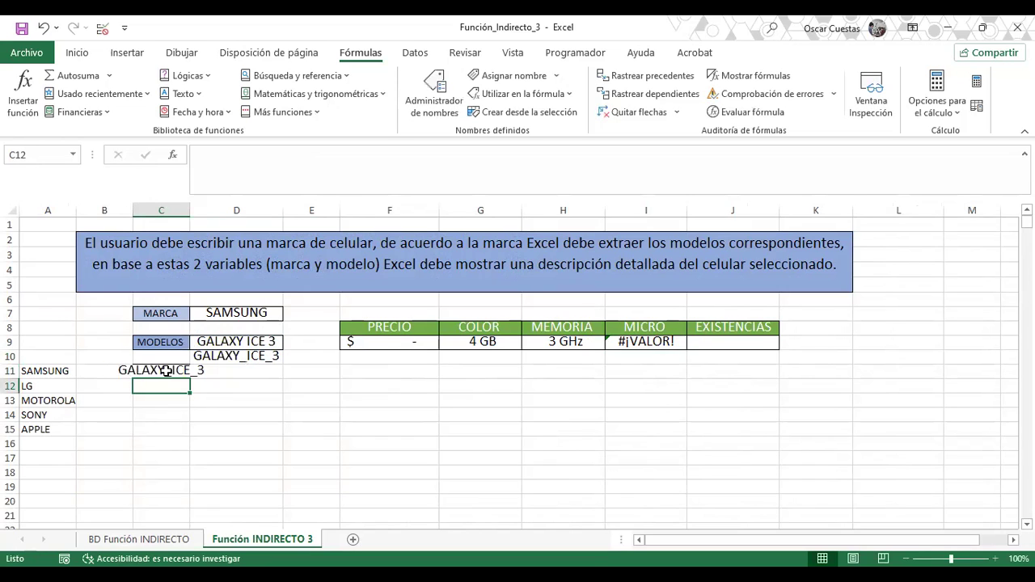
double_click(138, 370)
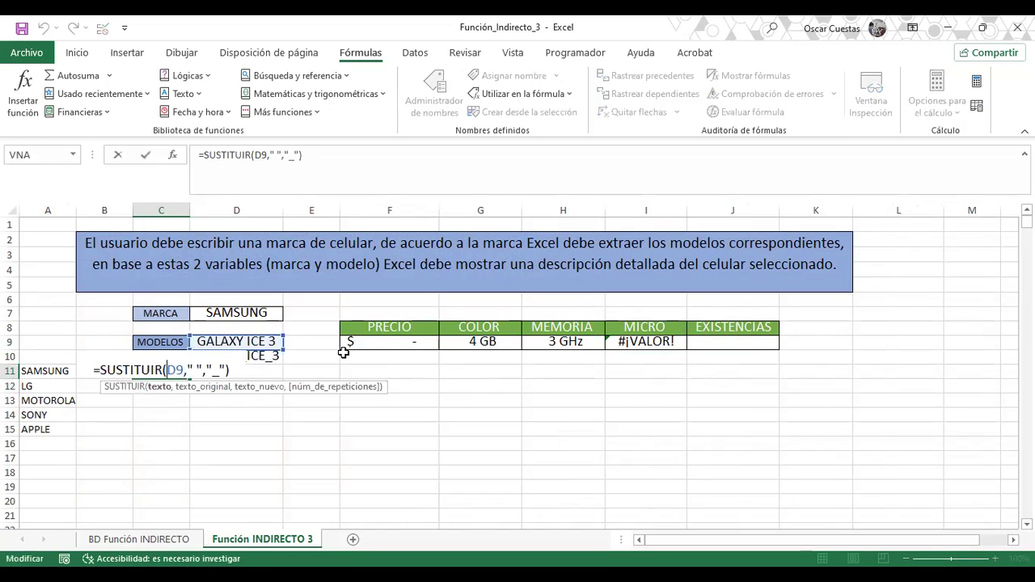
key(Return)
Change the reference in the PRECIO formula in F9 so it reads =INDIRECTO(C11).
double_click(379, 344)
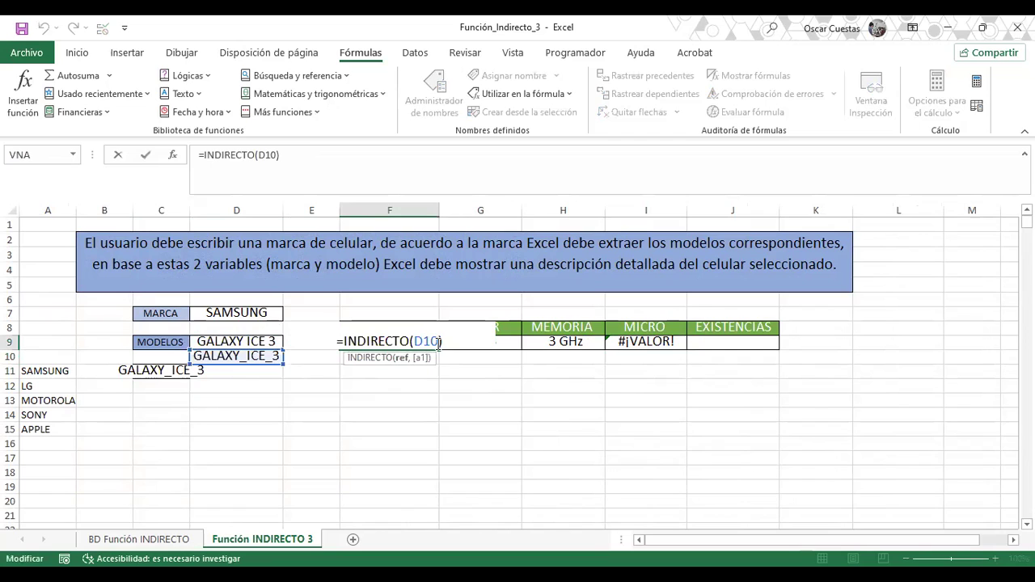
key(BackSpace)
key(BackSpace)
key(BackSpace)
click(162, 370)
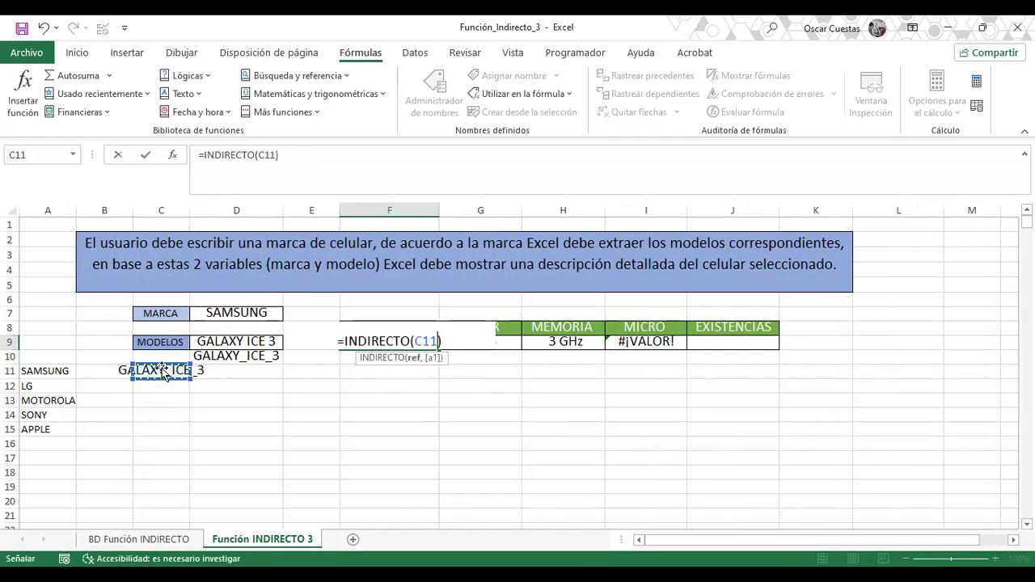
key(Return)
Change the reference in the COLOR formula in G9 so it reads =INDIRECTO(C11).
click(459, 341)
double_click(460, 341)
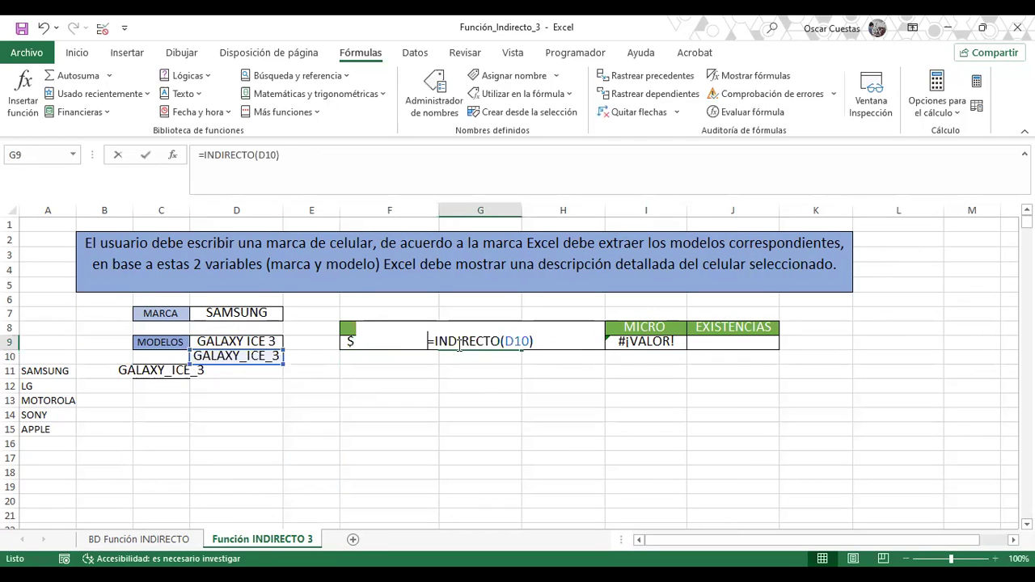
key(BackSpace)
key(BackSpace)
key(BackSpace)
click(149, 372)
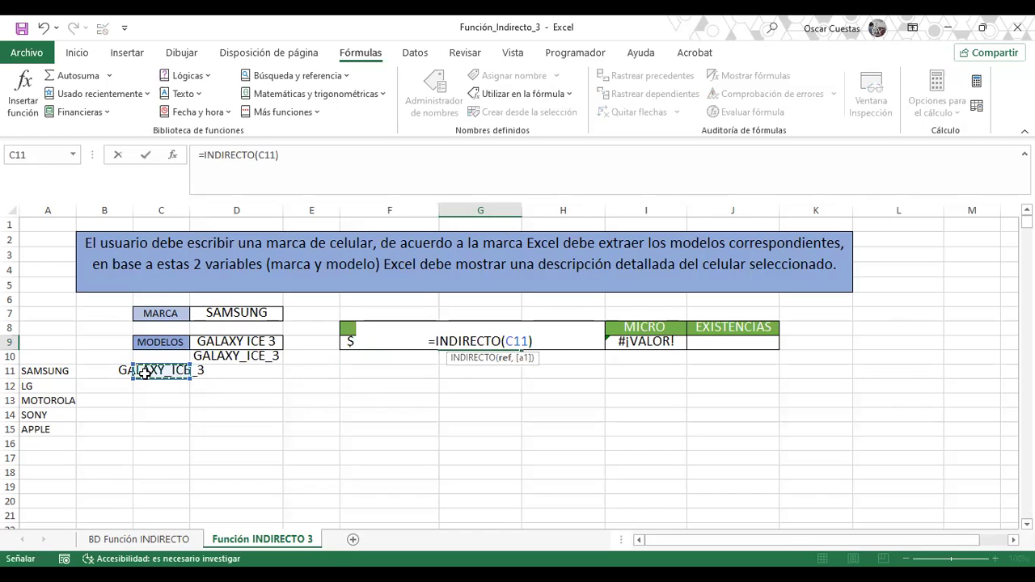
key(Return)
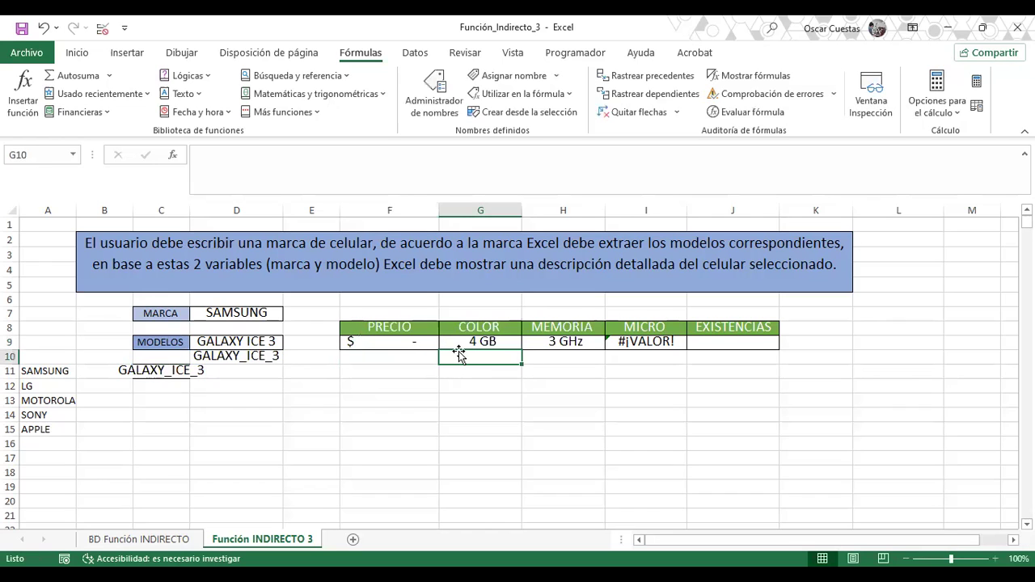
Write the note "Lo revisare" in H14 below the detail row.
click(561, 374)
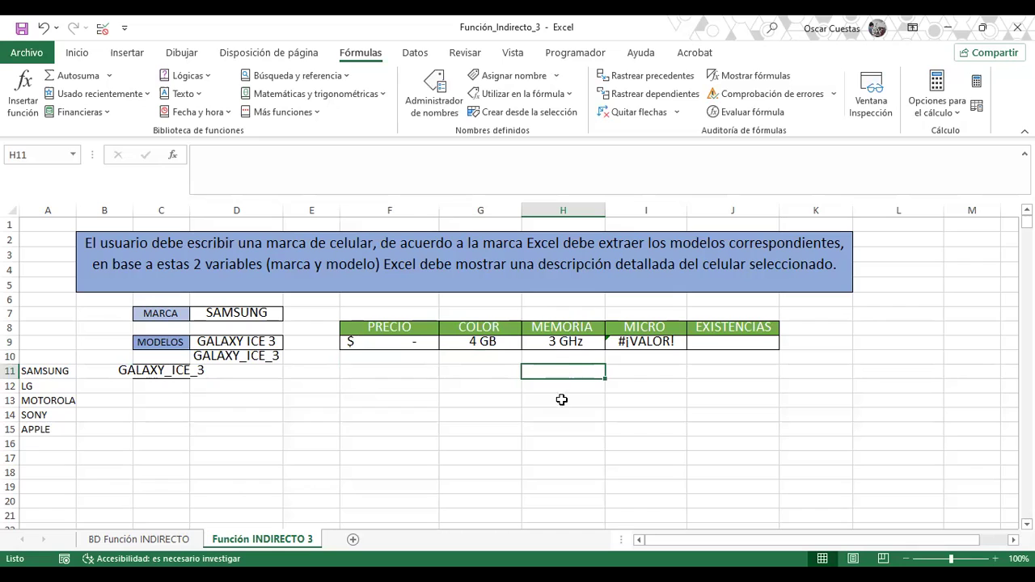
click(554, 411)
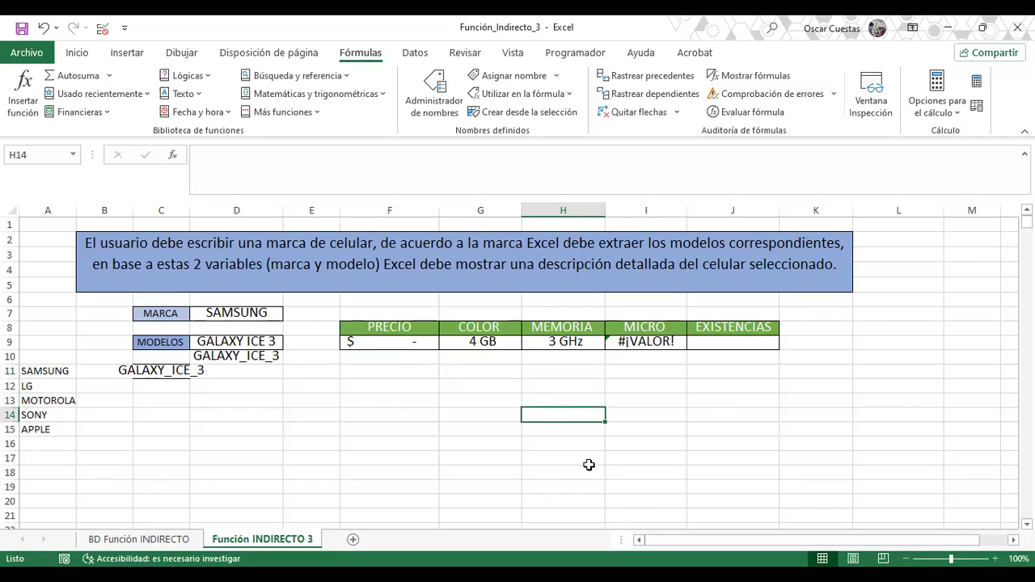
text(Lo revisare)
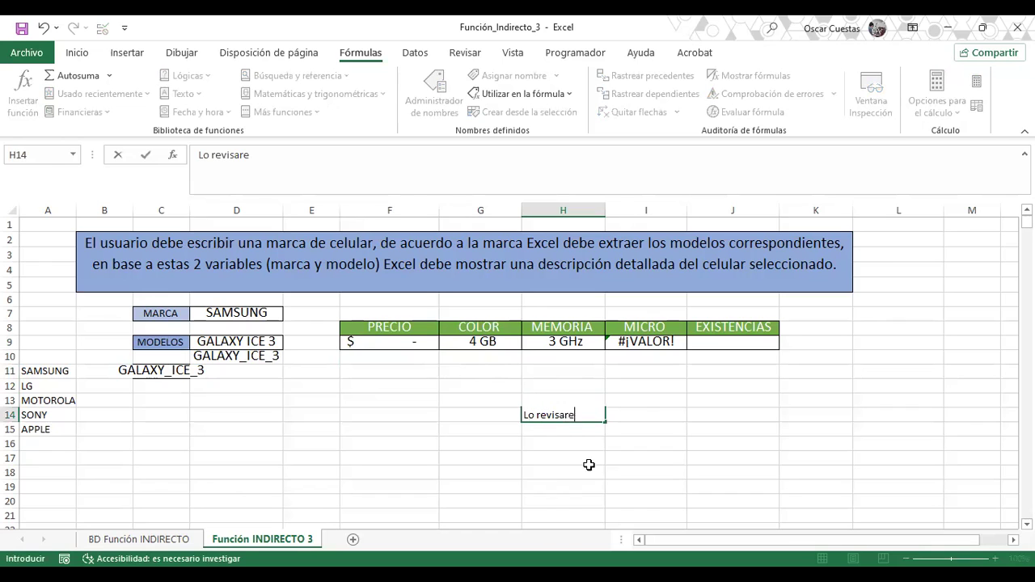
key(Return)
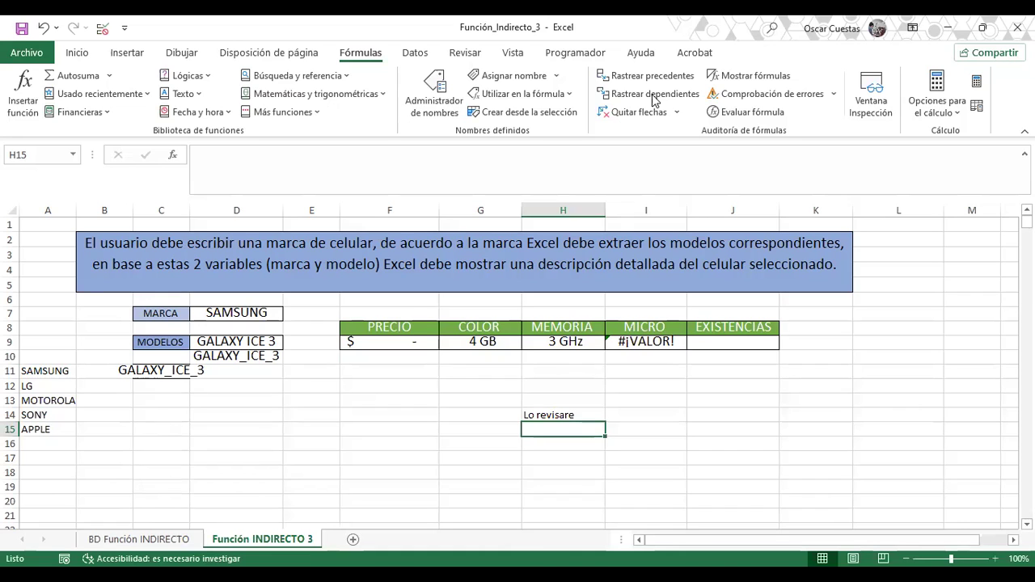
Reopen the list of defined names and examine the entries and their ranges.
key(ctrl+F3)
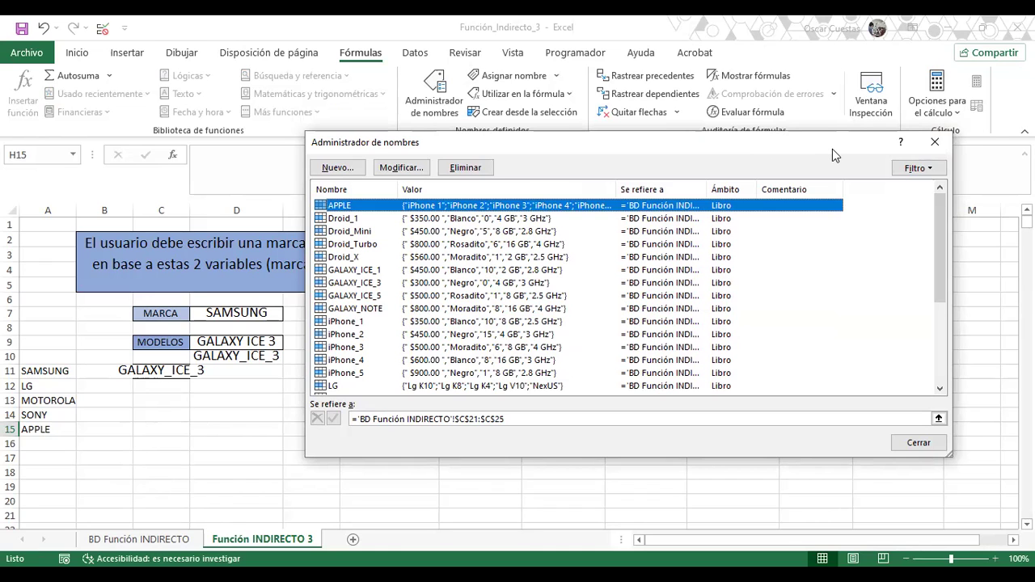
drag(833, 148, 698, 158)
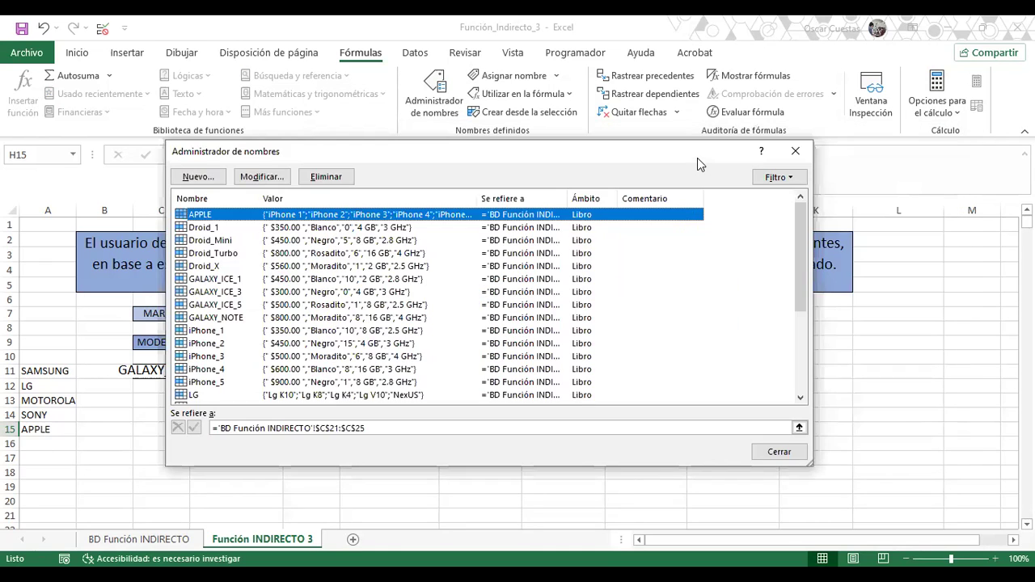